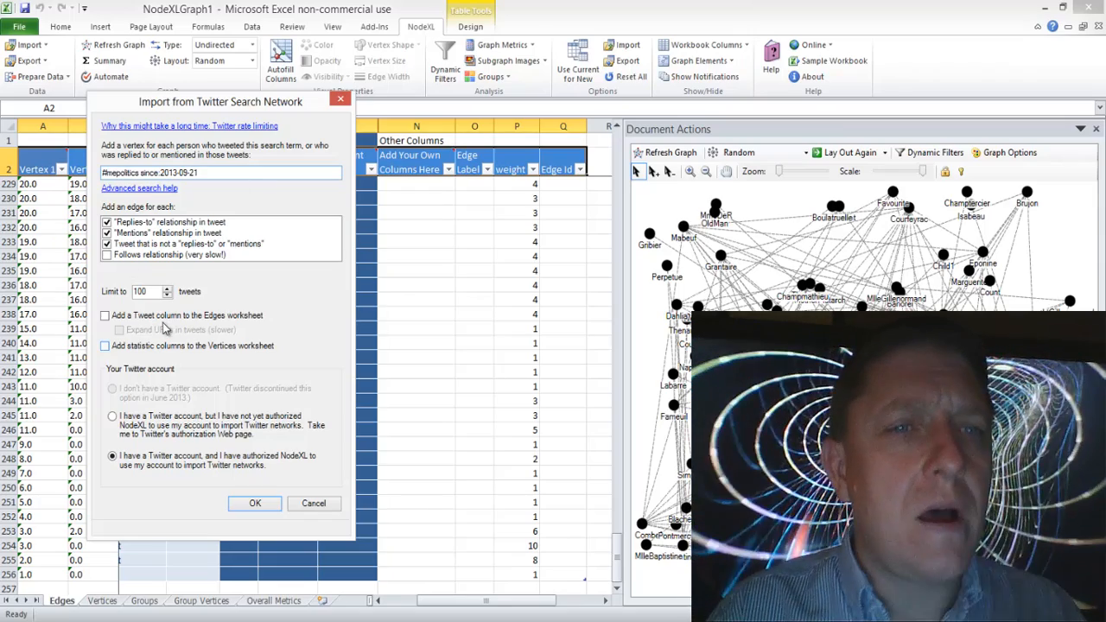
Step: Keep the "Replies-to" relationship edges included and limit the Twitter search import to 2000 tweets
{"action": "left_click", "coordinate": [106, 223]}
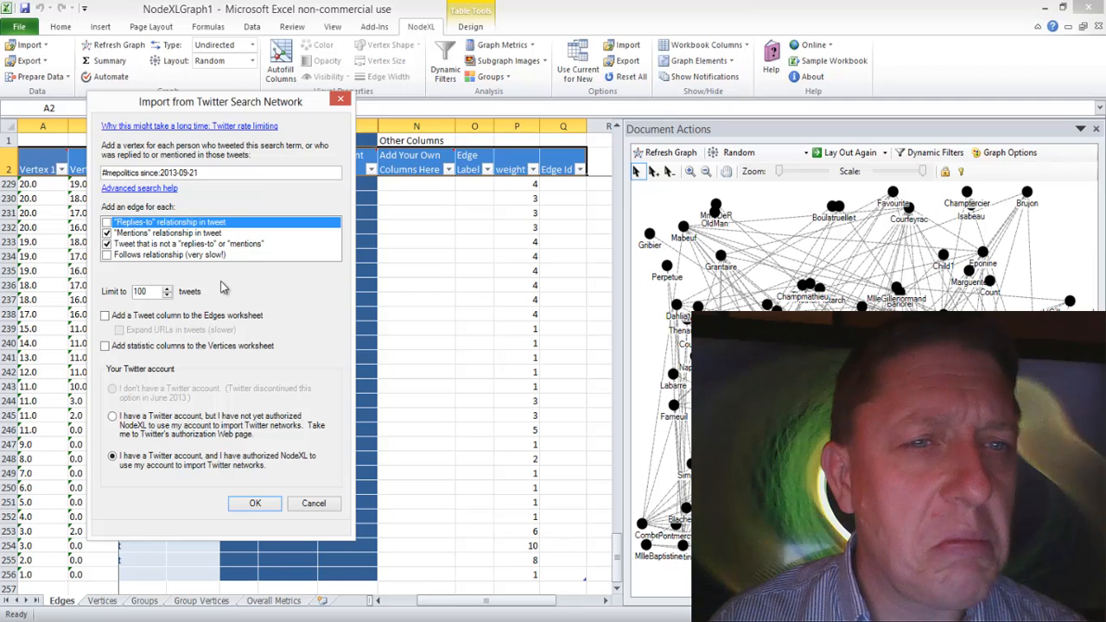
{"action": "left_click", "coordinate": [106, 223]}
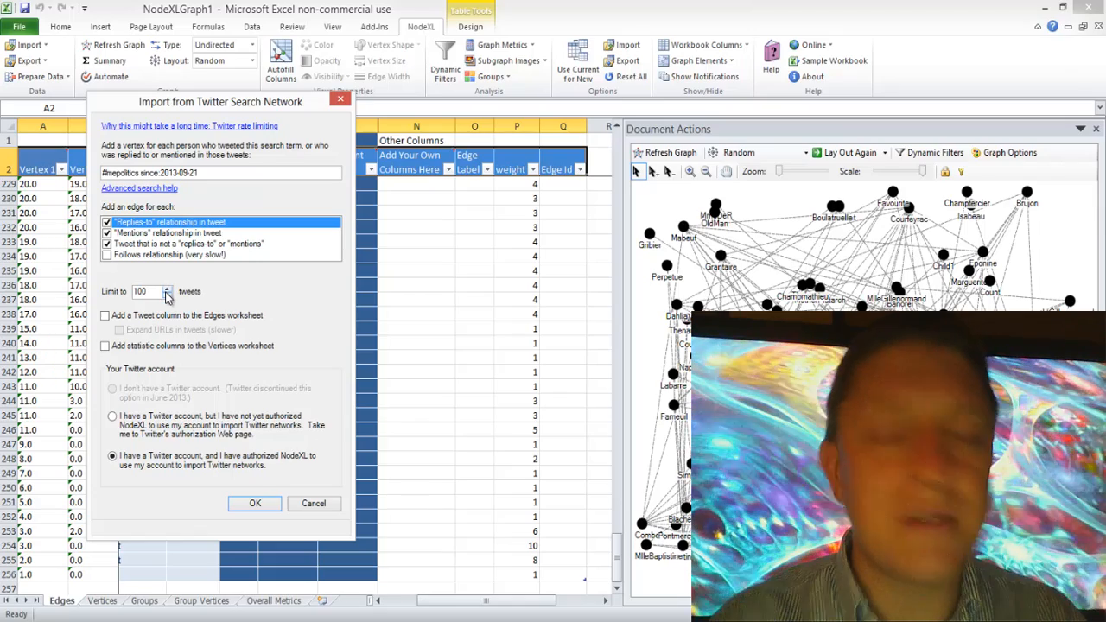
{"action": "type", "text": "0"}
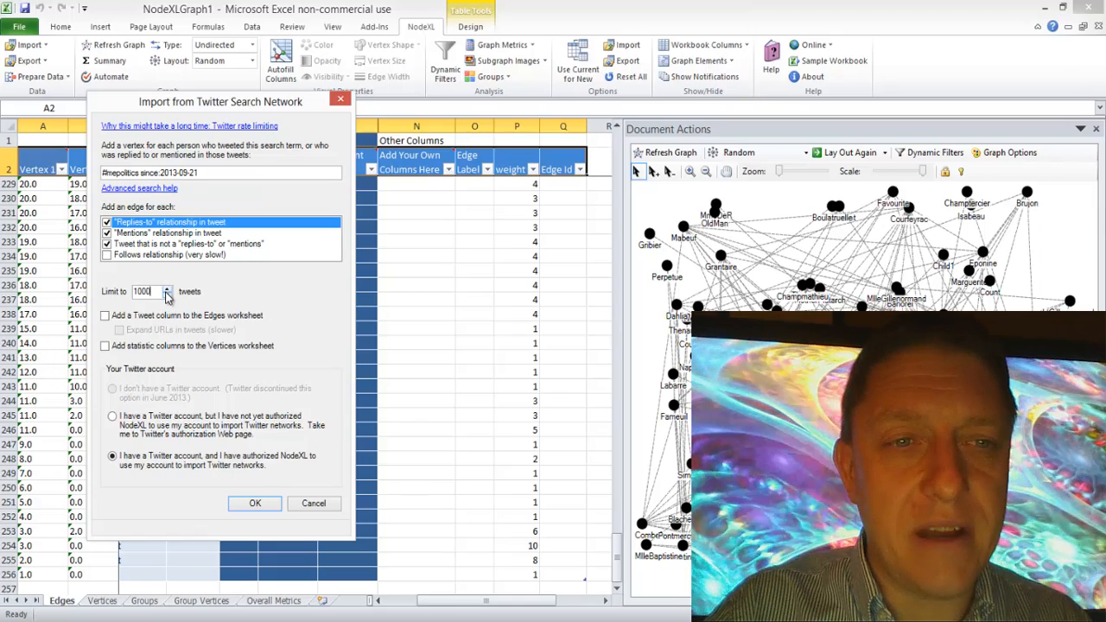
{"action": "key", "text": "Left"}
{"action": "key", "text": "Left"}
{"action": "key", "text": "Left"}
{"action": "key", "text": "BackSpace"}
{"action": "type", "text": "2"}
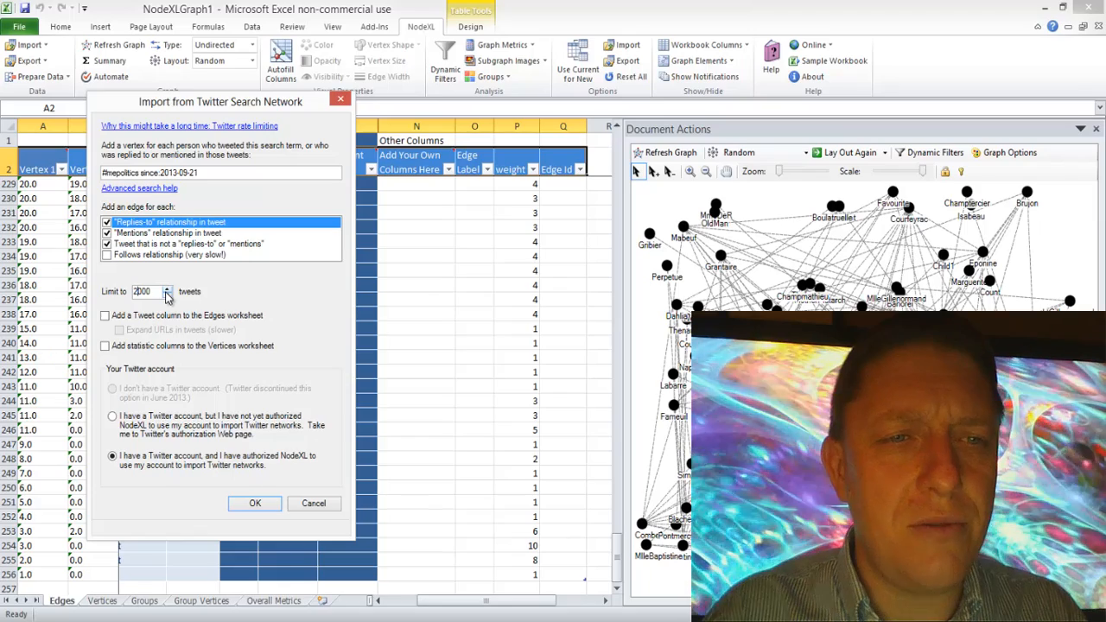
Step: Include a Tweet column for edges and statistic columns for vertices without expanding URLs, and run the import with text wrapping turned off
{"action": "left_click", "coordinate": [105, 316]}
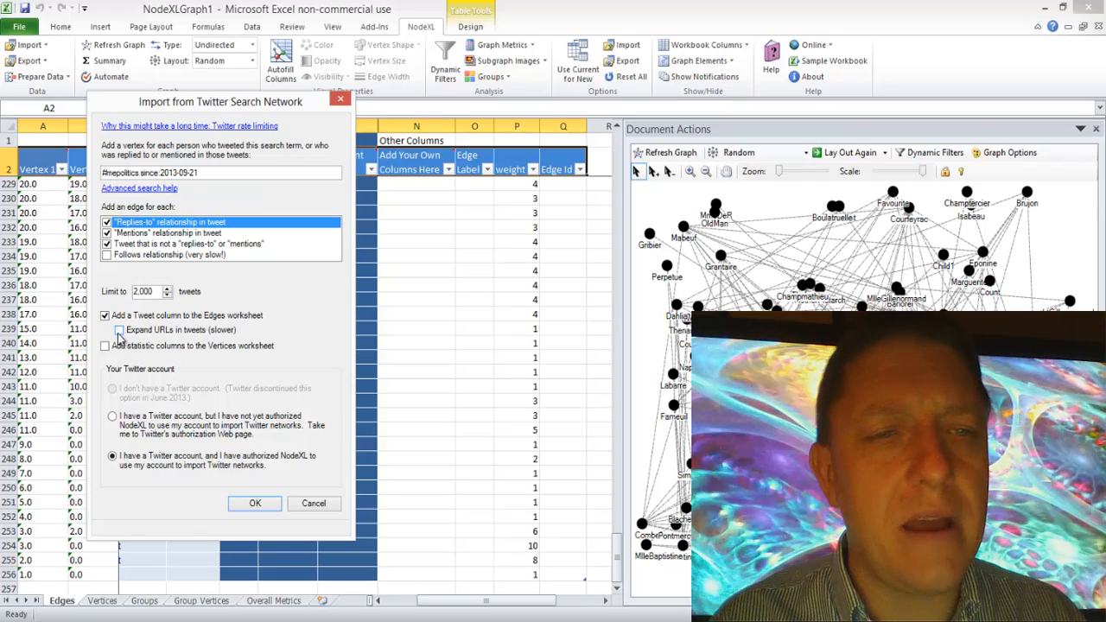
{"action": "left_click", "coordinate": [119, 332]}
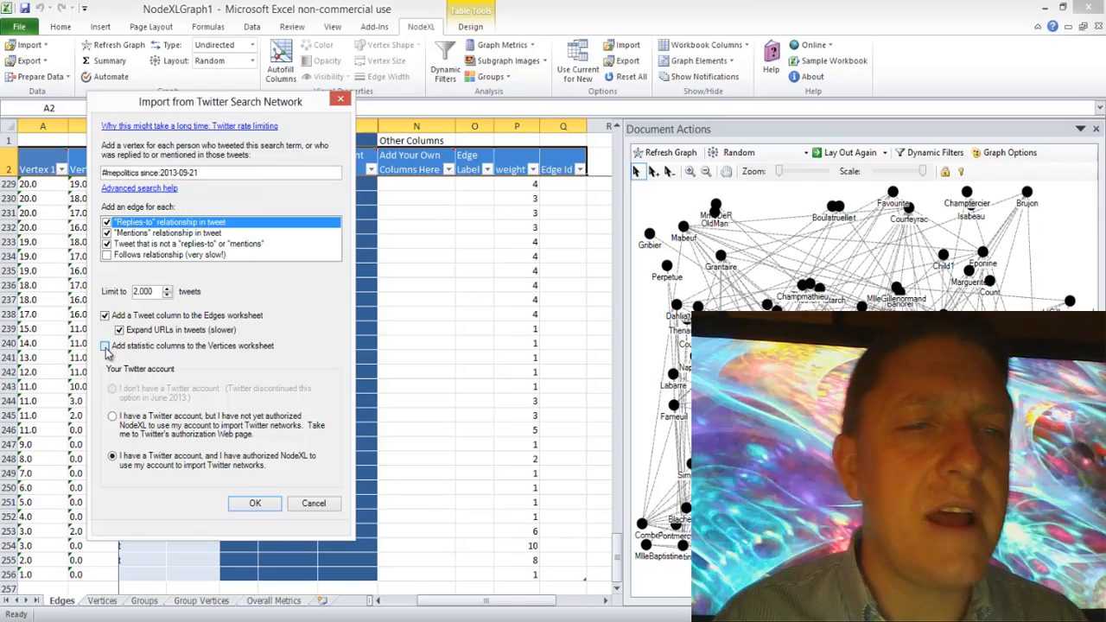
{"action": "left_click", "coordinate": [105, 347]}
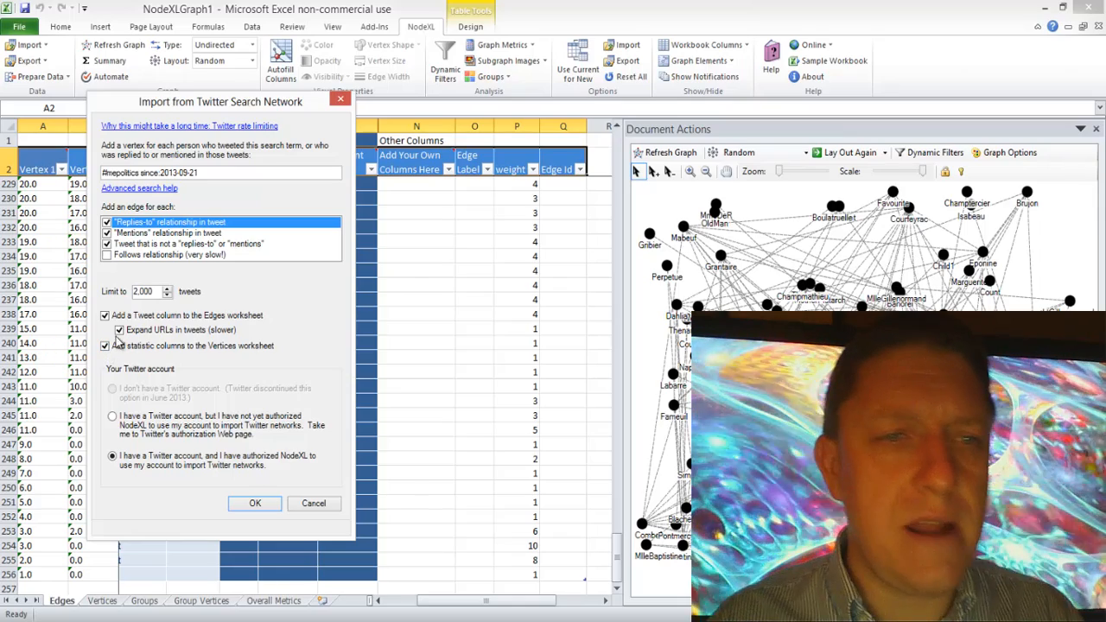
{"action": "left_click", "coordinate": [120, 331]}
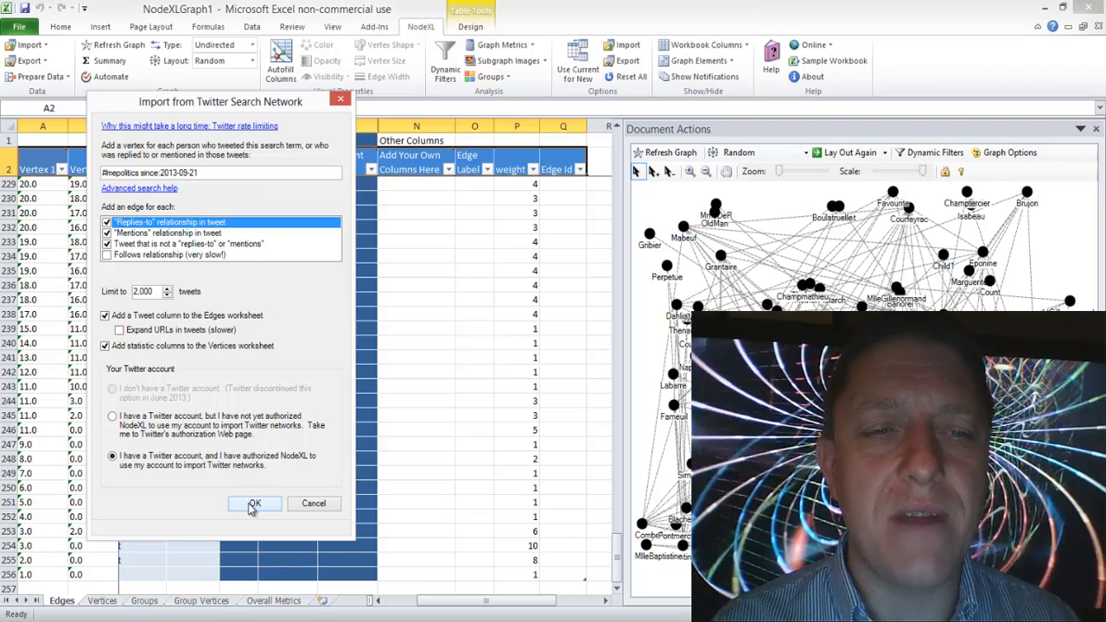
{"action": "left_click", "coordinate": [254, 505]}
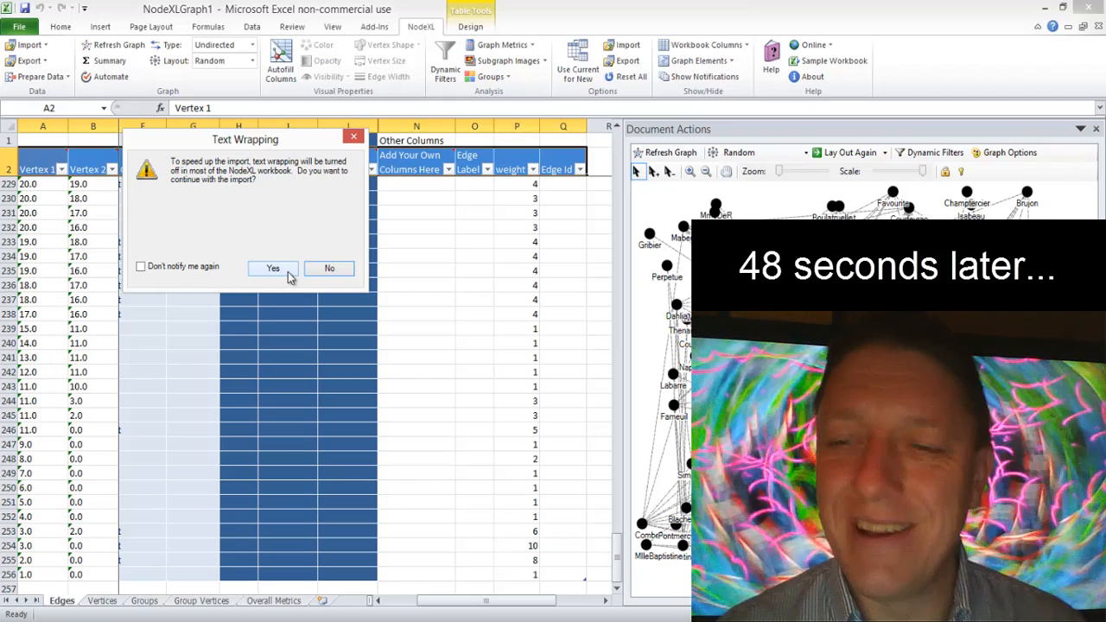
{"action": "left_click", "coordinate": [288, 271]}
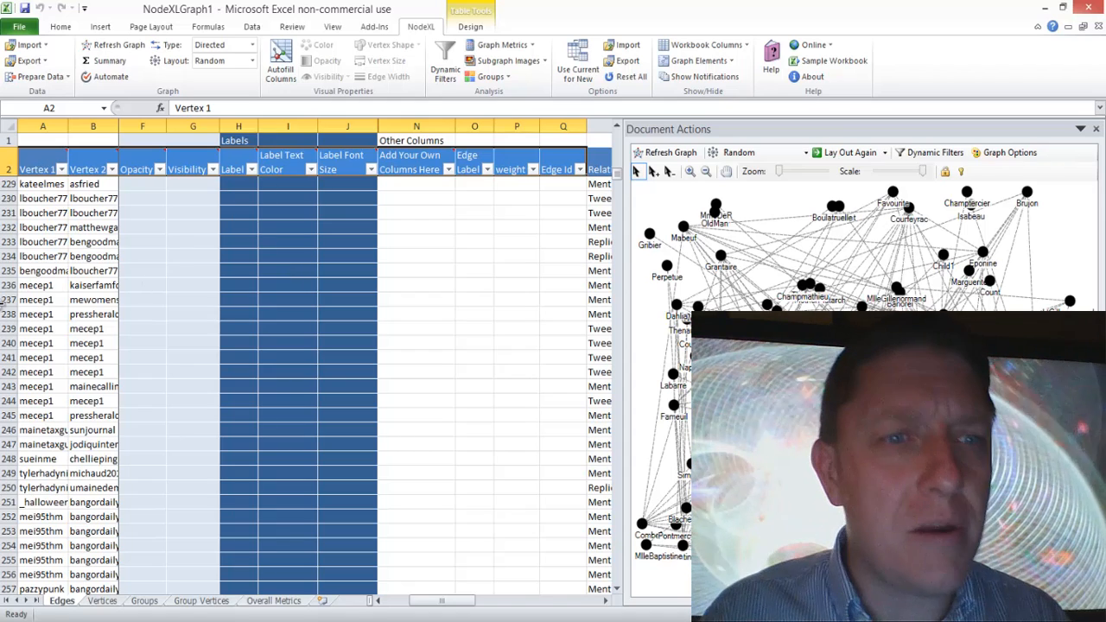
Step: Review the imported edge list on the Edges worksheet from its last row back up to the first edge
{"action": "left_click", "coordinate": [65, 302]}
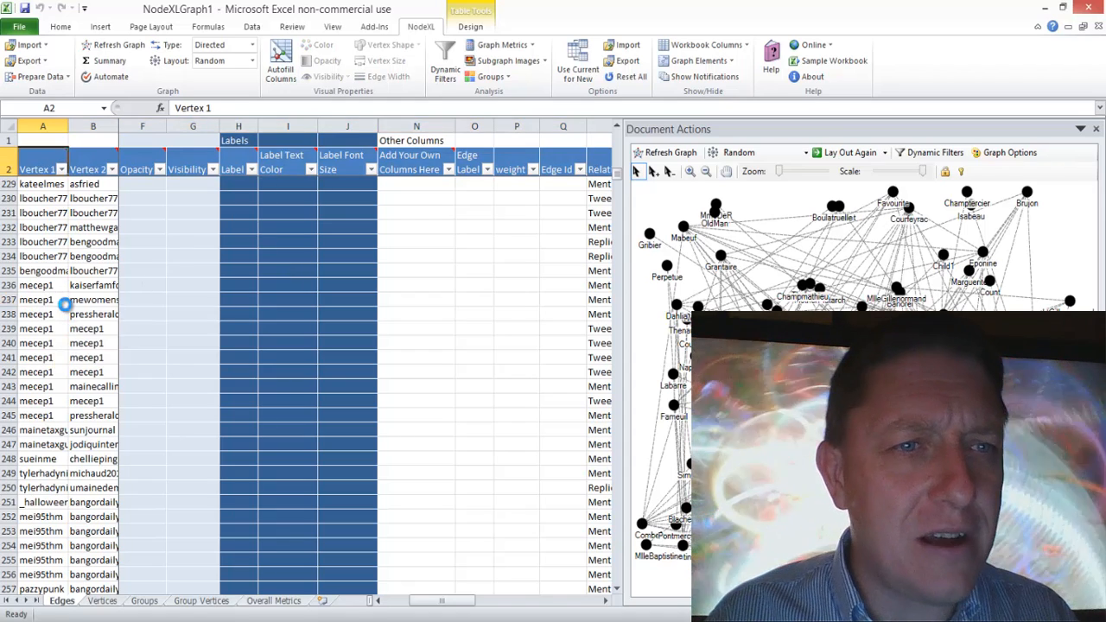
{"action": "key", "text": "Down"}
{"action": "key", "text": "ctrl+Down"}
{"action": "key", "text": "Down"}
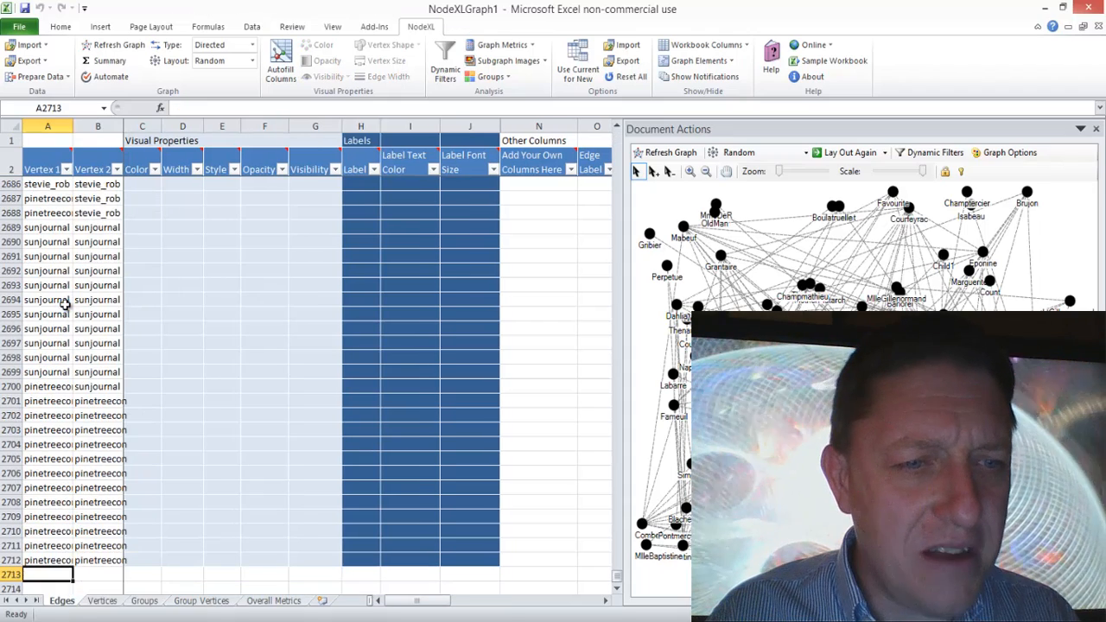
{"action": "key", "text": "ctrl+Up"}
{"action": "key", "text": "ctrl+Up"}
{"action": "key", "text": "Page_Up"}
{"action": "key", "text": "Page_Up"}
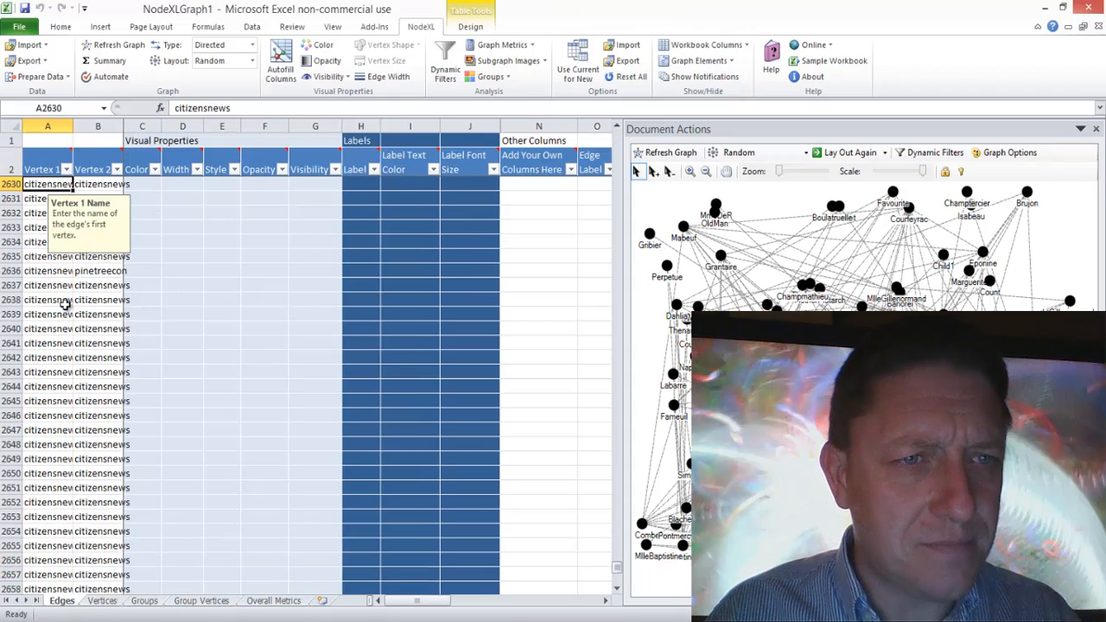
{"action": "key", "text": "Page_Up"}
{"action": "key", "text": "Page_Up"}
{"action": "key", "text": "Page_Up"}
{"action": "key", "text": "Page_Up"}
{"action": "key", "text": "Page_Up"}
{"action": "key", "text": "Page_Up"}
{"action": "key", "text": "Page_Up"}
{"action": "key", "text": "Page_Up"}
{"action": "key", "text": "Page_Up"}
{"action": "key", "text": "Page_Up"}
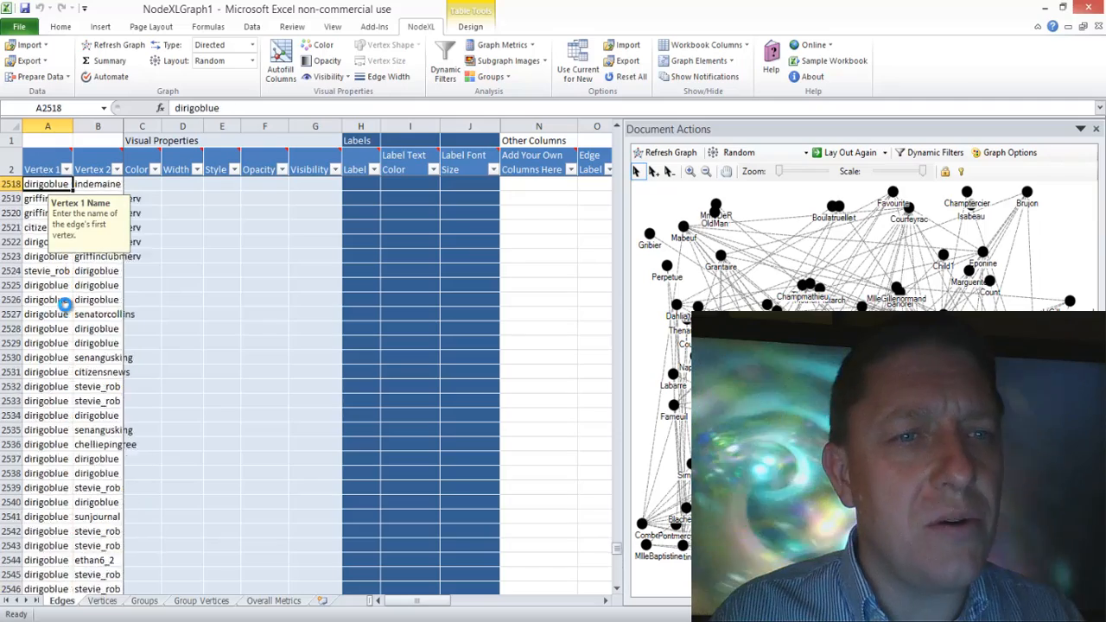
{"action": "key", "text": "Page_Up"}
{"action": "key", "text": "Page_Up"}
{"action": "key", "text": "Page_Up"}
{"action": "key", "text": "Page_Up"}
{"action": "key", "text": "Page_Up"}
{"action": "key", "text": "Page_Up"}
{"action": "key", "text": "Page_Up"}
{"action": "key", "text": "Page_Up"}
{"action": "key", "text": "Page_Up"}
{"action": "key", "text": "Page_Up"}
{"action": "key", "text": "Page_Up"}
{"action": "key", "text": "Page_Up"}
{"action": "key", "text": "ctrl+Up"}
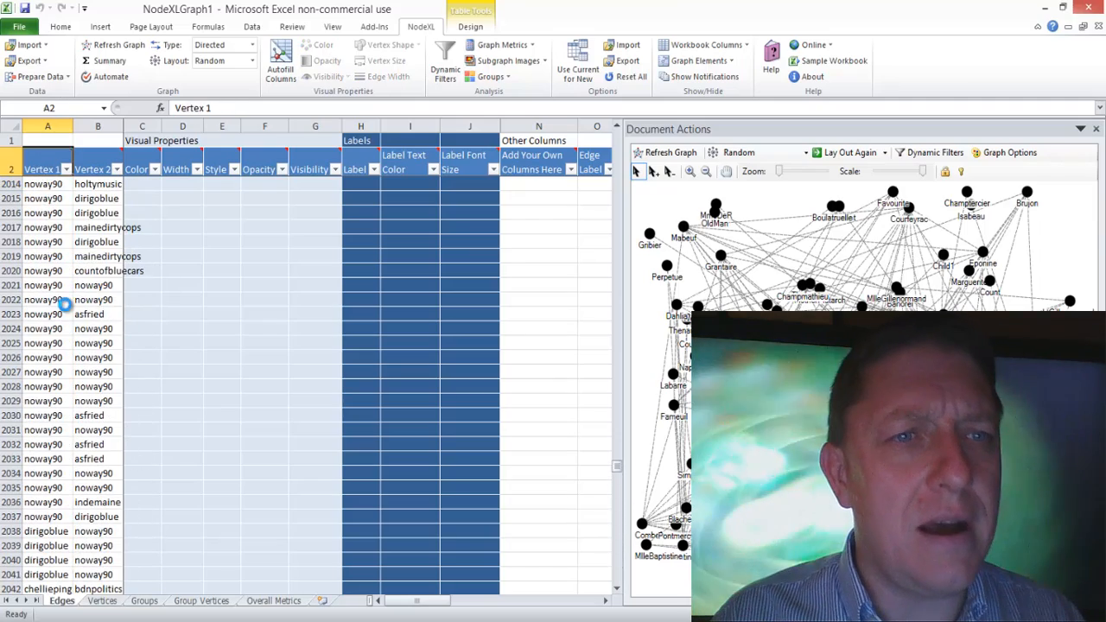
{"action": "key", "text": "ctrl+Up"}
{"action": "key", "text": "Down"}
{"action": "key", "text": "Down"}
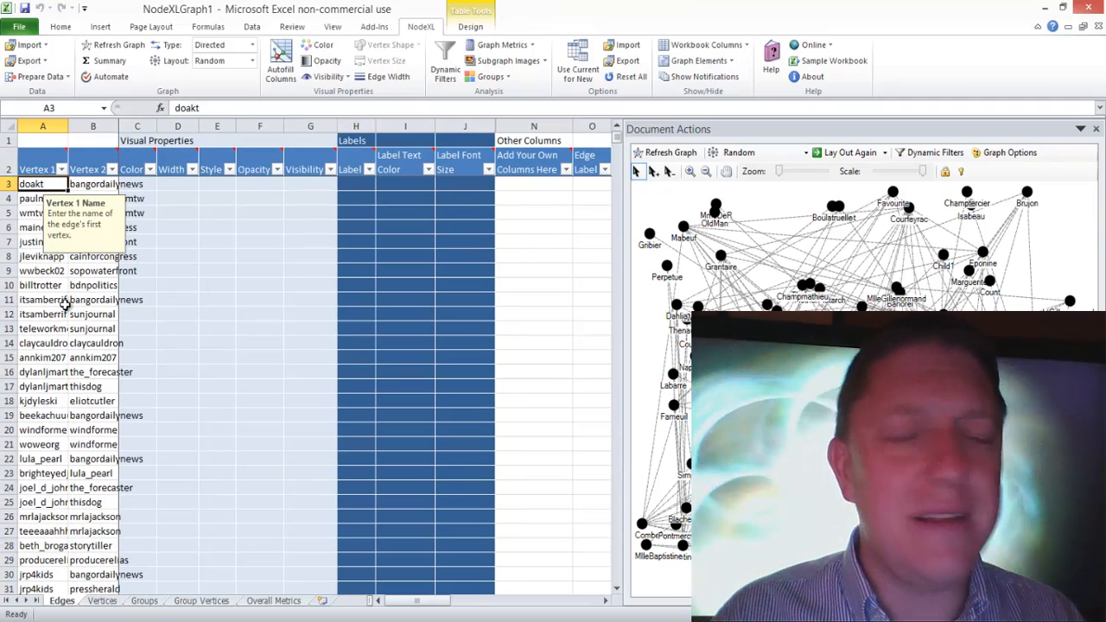
Step: Check the import data options for clearing the workbook, describing the data and automating the graph, leaving them as they are
{"action": "left_click", "coordinate": [34, 46]}
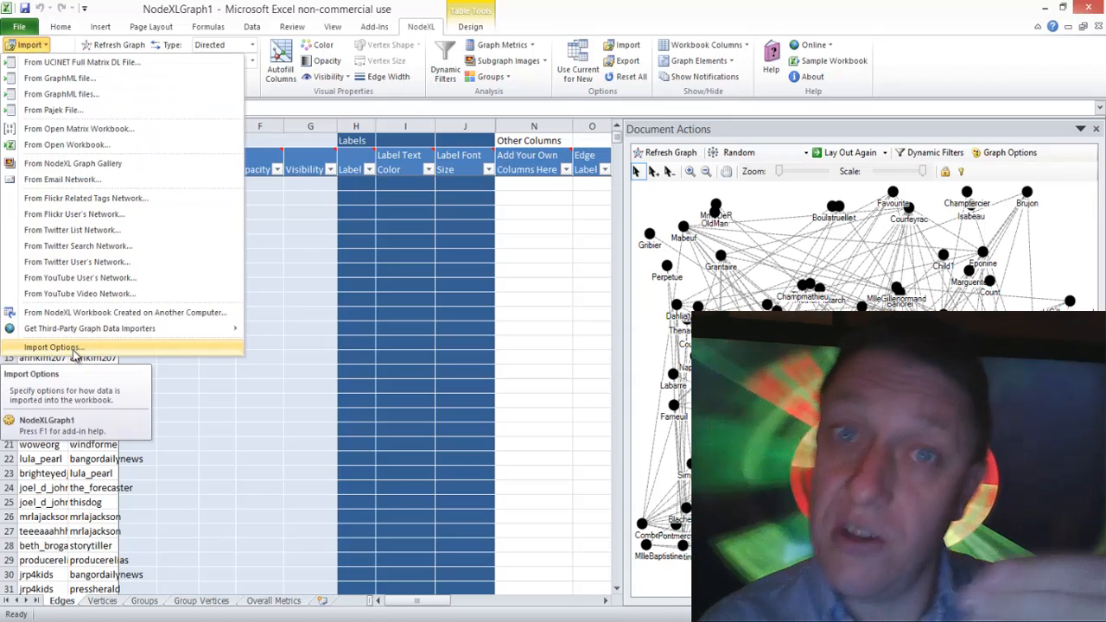
{"action": "left_click", "coordinate": [74, 354]}
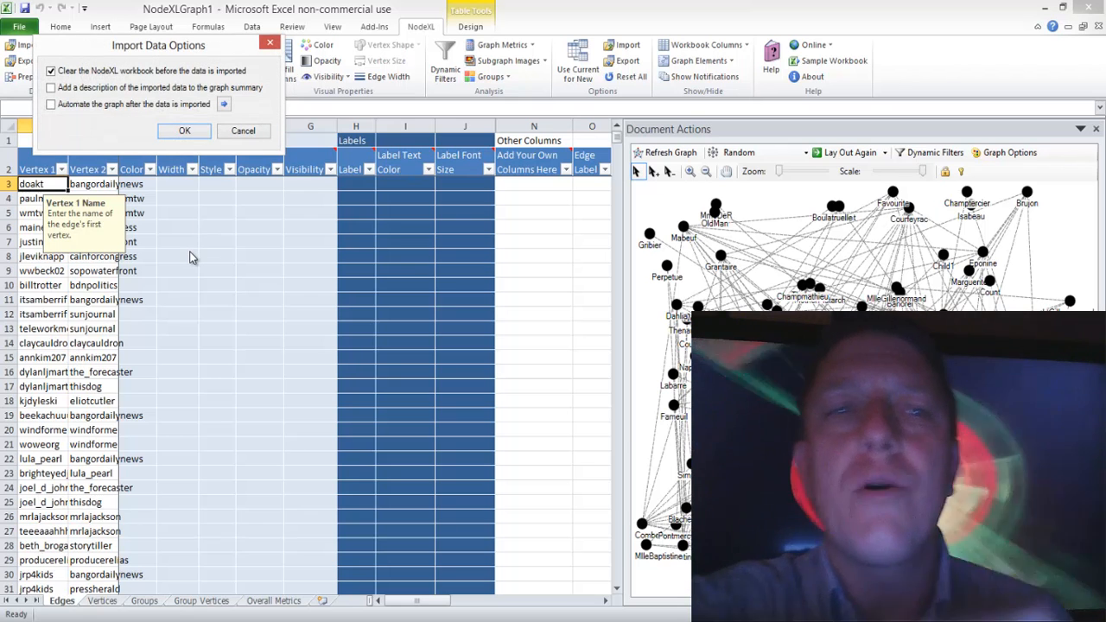
{"action": "left_click", "coordinate": [245, 131]}
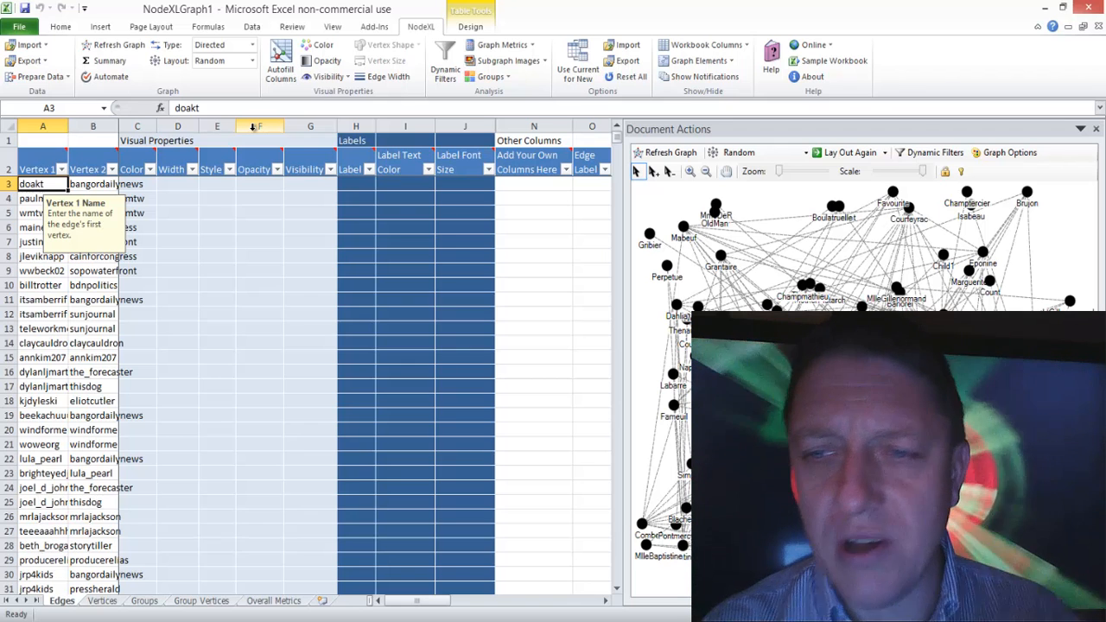
Step: Refresh the graph with the imported Twitter network and go to the last vertex on the Vertices worksheet
{"action": "left_click", "coordinate": [654, 152]}
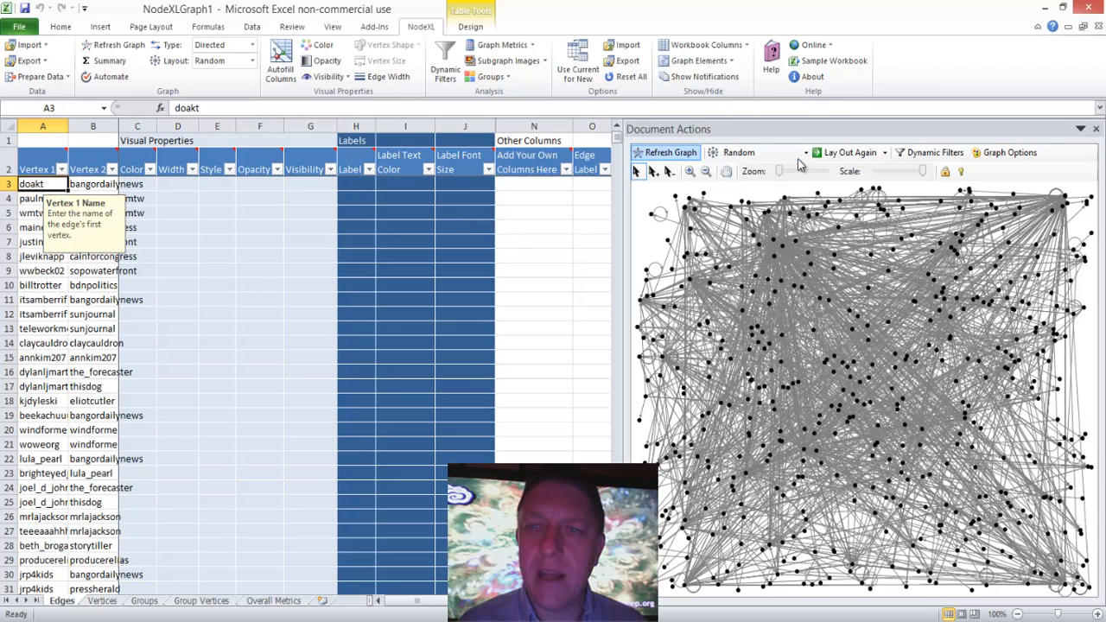
{"action": "left_click", "coordinate": [101, 600]}
{"action": "left_click", "coordinate": [39, 197]}
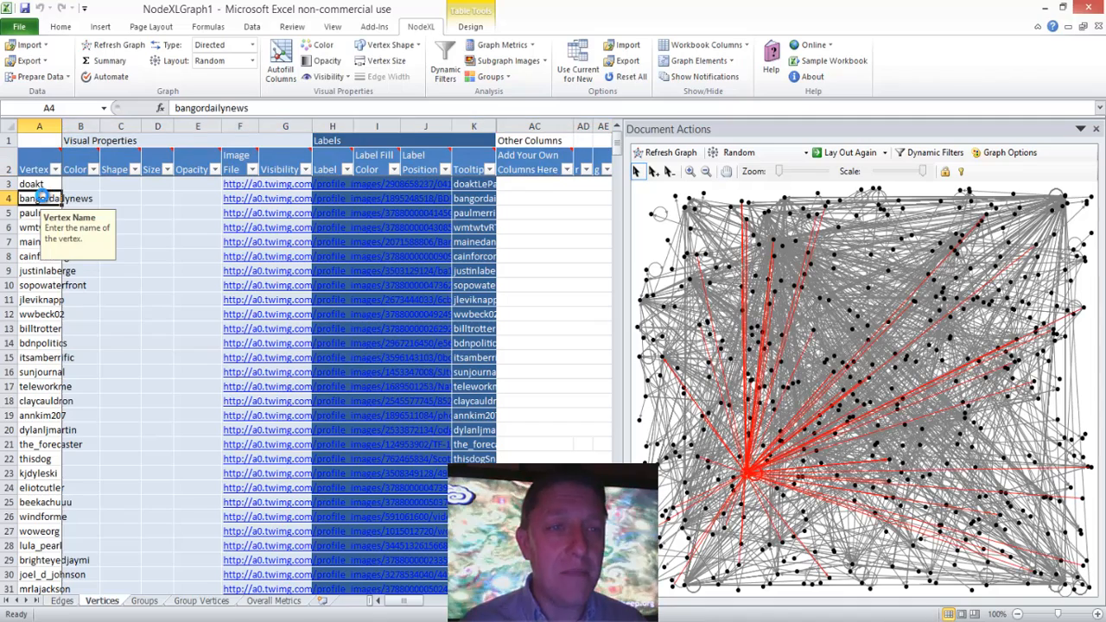
{"action": "key", "text": "ctrl+Down"}
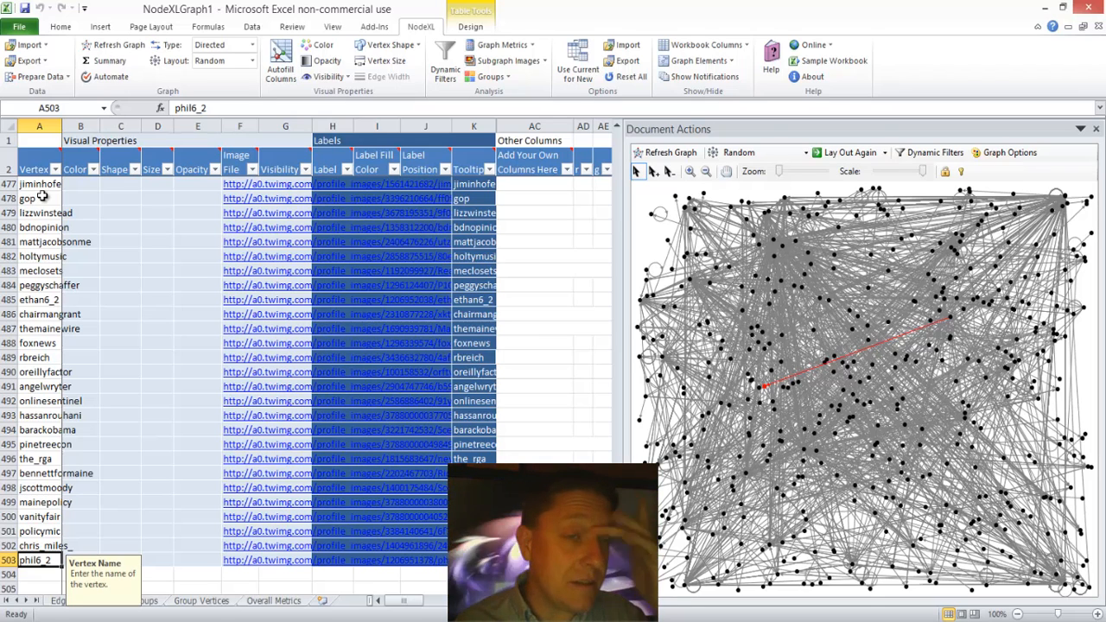
Step: Step through individual vertices near the end of the vertex list, starting at foxnews, to examine their highlighted connections in the graph
{"action": "left_click", "coordinate": [54, 343]}
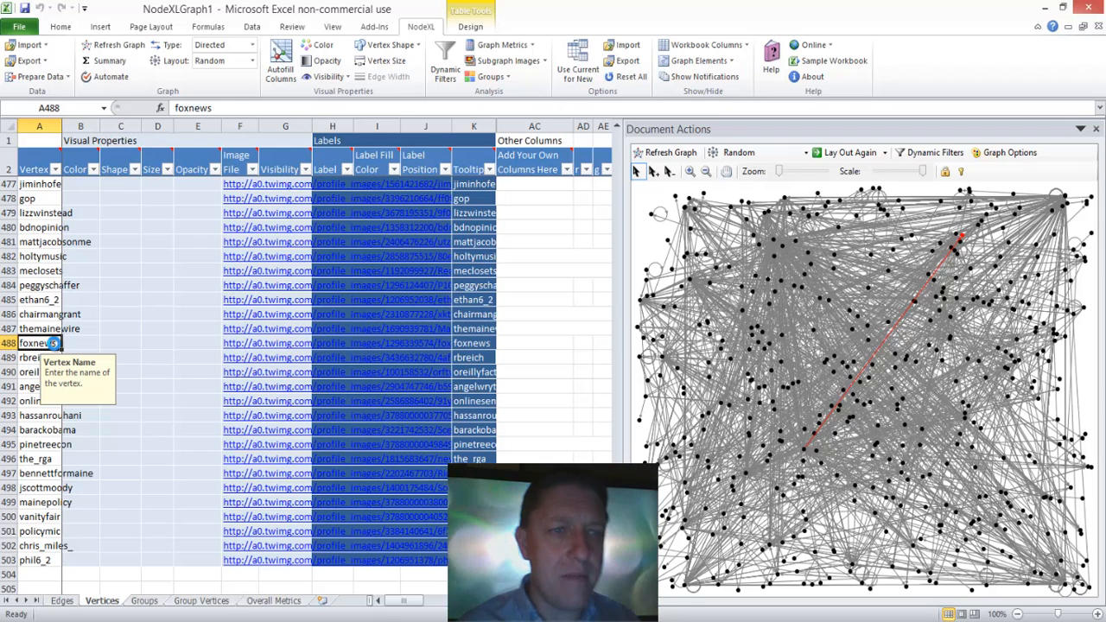
{"action": "key", "text": "Up"}
{"action": "key", "text": "Up"}
{"action": "key", "text": "Up"}
{"action": "key", "text": "Up"}
{"action": "key", "text": "Up"}
{"action": "key", "text": "Up"}
{"action": "key", "text": "Up"}
{"action": "key", "text": "Up"}
{"action": "key", "text": "Up"}
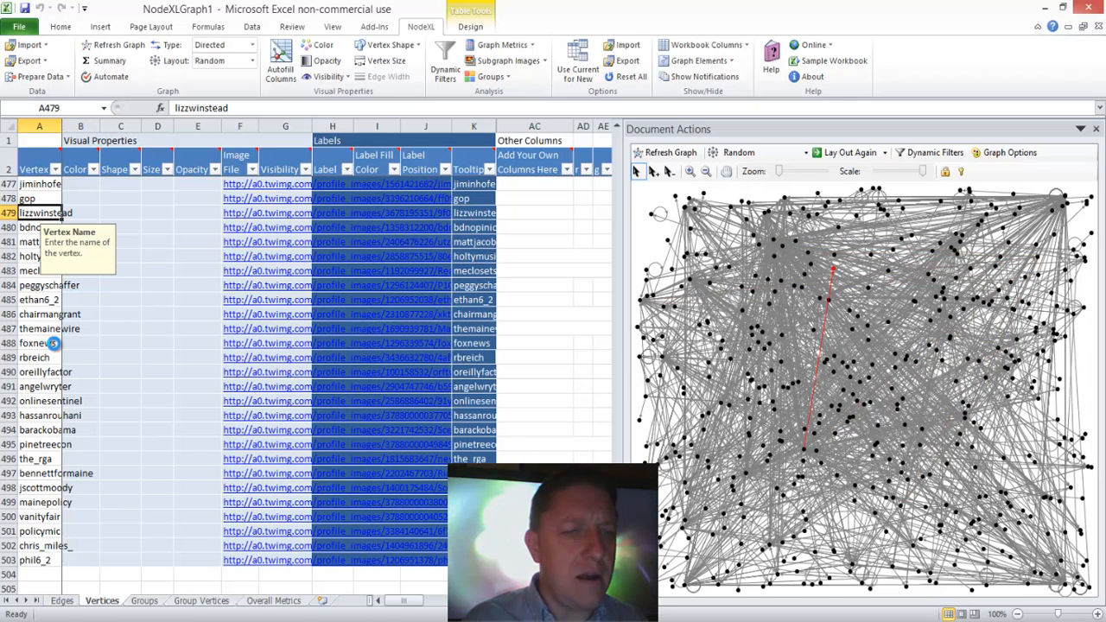
{"action": "key", "text": "Down"}
{"action": "key", "text": "Down"}
{"action": "key", "text": "Down"}
{"action": "key", "text": "Down"}
{"action": "key", "text": "Down"}
{"action": "key", "text": "Down"}
{"action": "key", "text": "Down"}
{"action": "key", "text": "Down"}
{"action": "key", "text": "Down"}
{"action": "key", "text": "Down"}
{"action": "key", "text": "Down"}
{"action": "key", "text": "Down"}
{"action": "key", "text": "Down"}
{"action": "key", "text": "Down"}
{"action": "key", "text": "Down"}
{"action": "key", "text": "Down"}
{"action": "key", "text": "Down"}
{"action": "key", "text": "Down"}
{"action": "key", "text": "Down"}
{"action": "key", "text": "Down"}
{"action": "key", "text": "Down"}
{"action": "key", "text": "Down"}
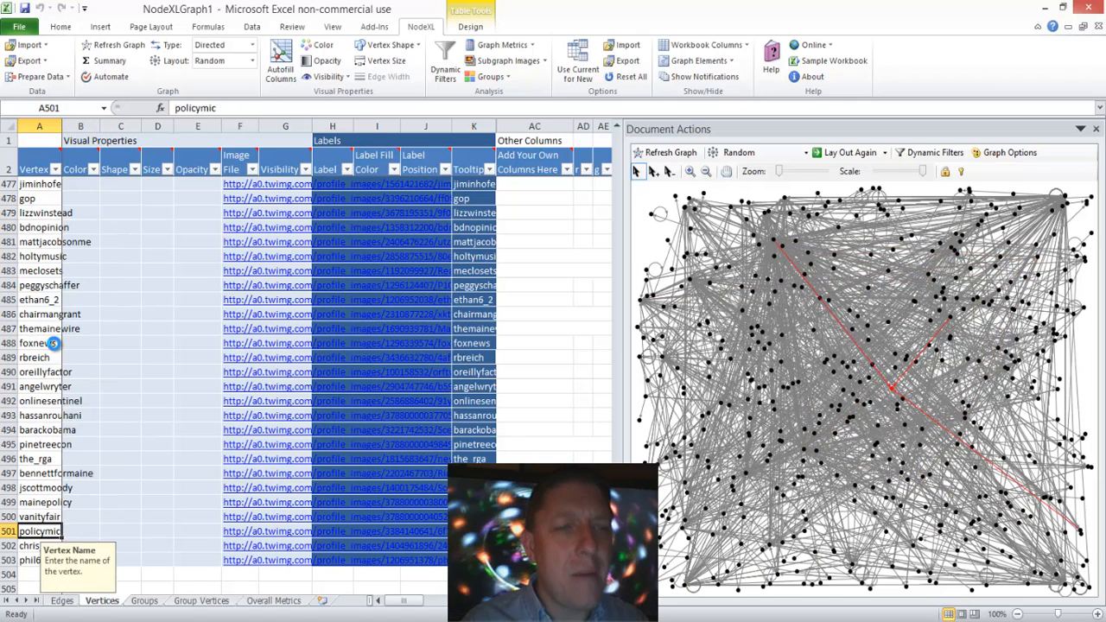
{"action": "key", "text": "Up"}
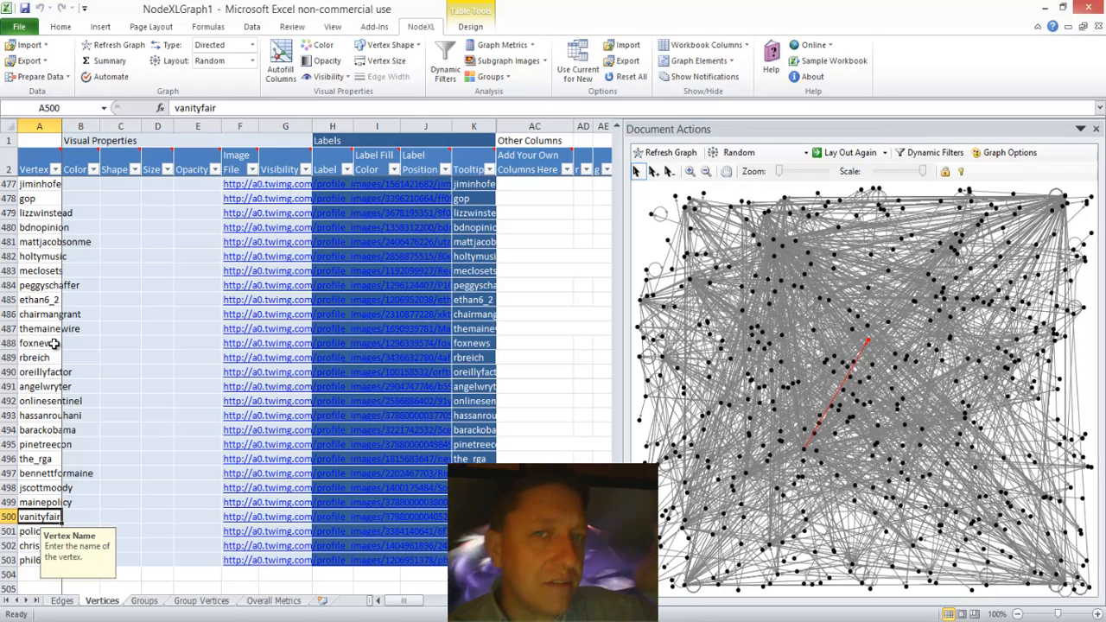
{"action": "key", "text": "Up"}
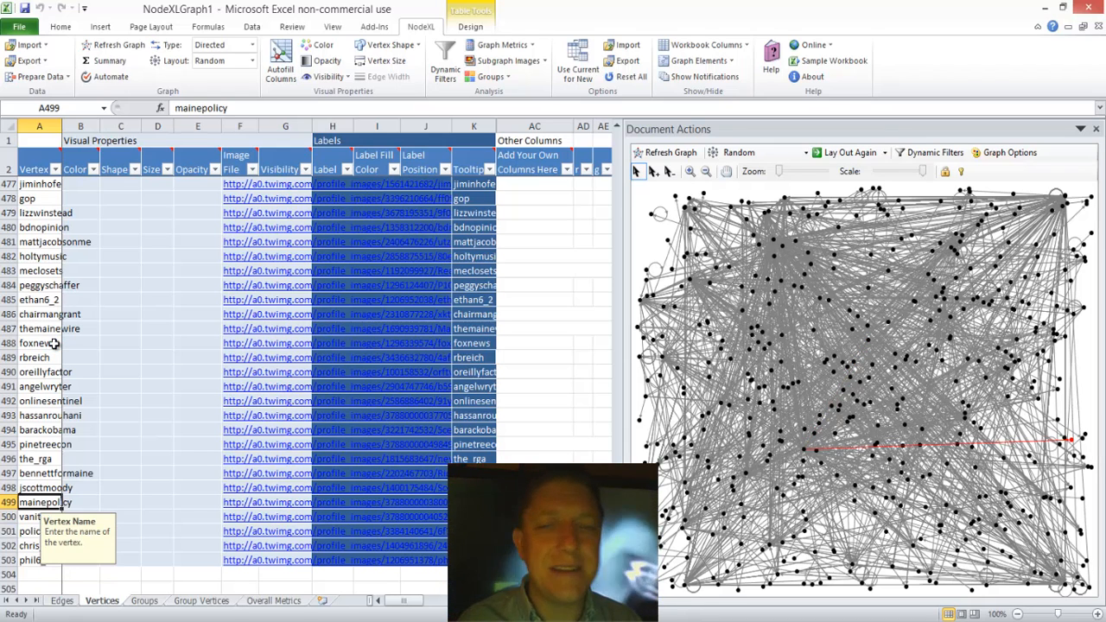
{"action": "key", "text": "Down"}
{"action": "key", "text": "Down"}
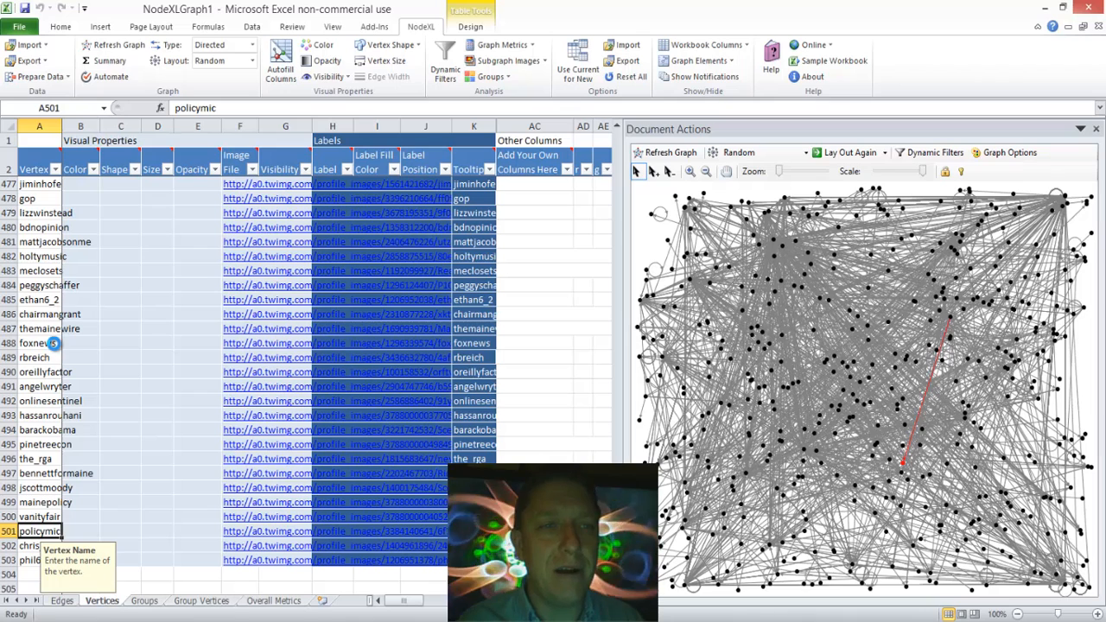
{"action": "key", "text": "Up"}
{"action": "key", "text": "Up"}
{"action": "key", "text": "Up"}
{"action": "key", "text": "Up"}
{"action": "key", "text": "Up"}
{"action": "key", "text": "Up"}
{"action": "key", "text": "Up"}
{"action": "key", "text": "Up"}
{"action": "key", "text": "Up"}
{"action": "key", "text": "Up"}
{"action": "key", "text": "Up"}
{"action": "key", "text": "Up"}
{"action": "key", "text": "Up"}
{"action": "key", "text": "Up"}
{"action": "key", "text": "Up"}
{"action": "key", "text": "Up"}
{"action": "key", "text": "Up"}
{"action": "key", "text": "Up"}
{"action": "key", "text": "Up"}
{"action": "key", "text": "Up"}
{"action": "key", "text": "Up"}
{"action": "key", "text": "Up"}
{"action": "key", "text": "Up"}
{"action": "key", "text": "Up"}
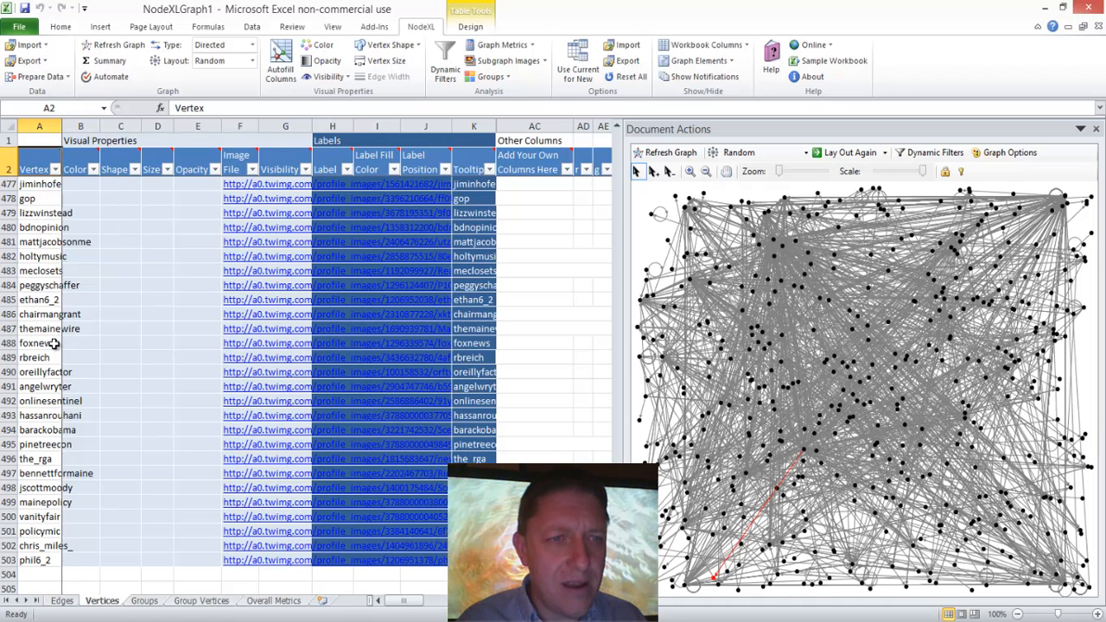
Step: Page back up through the vertex list to examine the accounts in earlier rows and their graph connections
{"action": "left_click", "coordinate": [48, 373]}
{"action": "key", "text": "Page_Up"}
{"action": "key", "text": "Page_Up"}
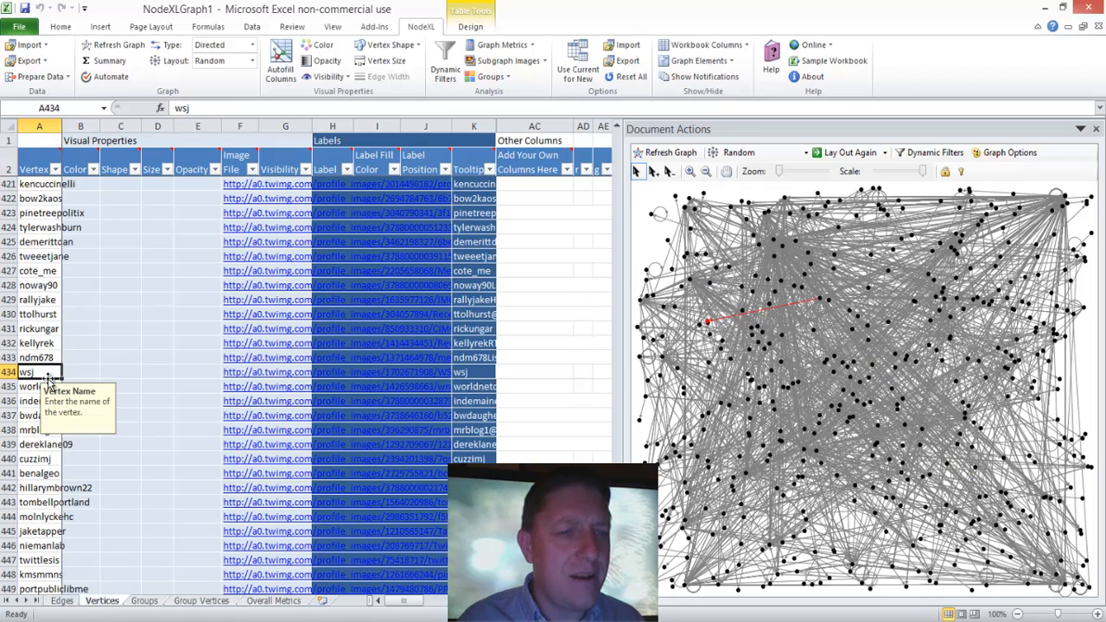
{"action": "key", "text": "Page_Up"}
{"action": "key", "text": "Page_Up"}
{"action": "key", "text": "Page_Up"}
{"action": "key", "text": "Page_Up"}
{"action": "key", "text": "Page_Up"}
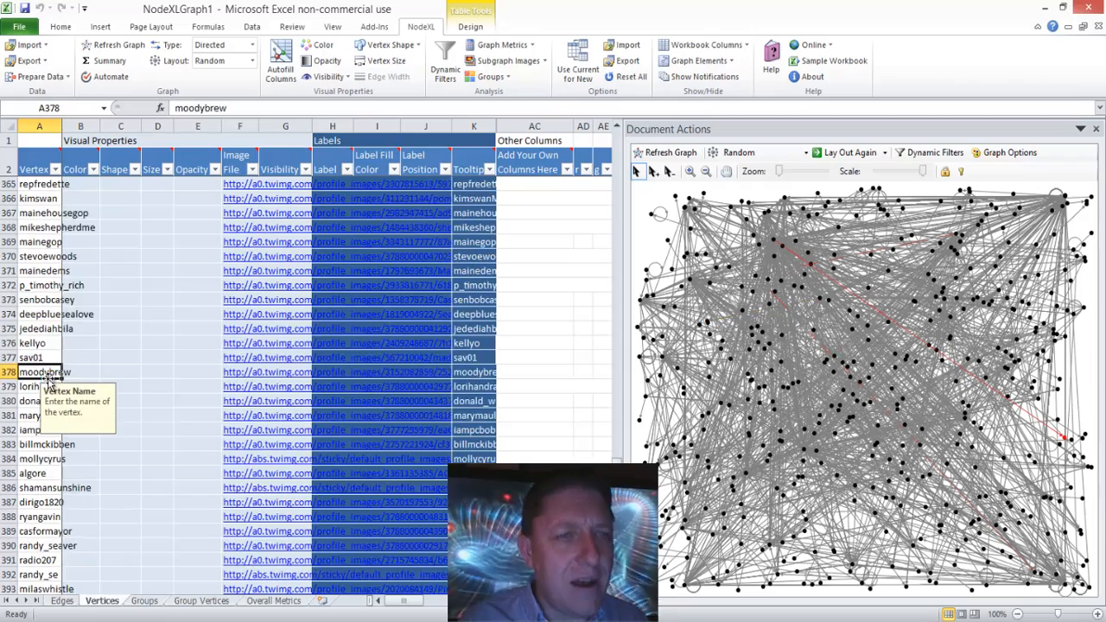
{"action": "key", "text": "Page_Up"}
{"action": "key", "text": "Page_Up"}
{"action": "key", "text": "Page_Up"}
{"action": "key", "text": "Page_Up"}
{"action": "key", "text": "Page_Up"}
{"action": "key", "text": "Page_Up"}
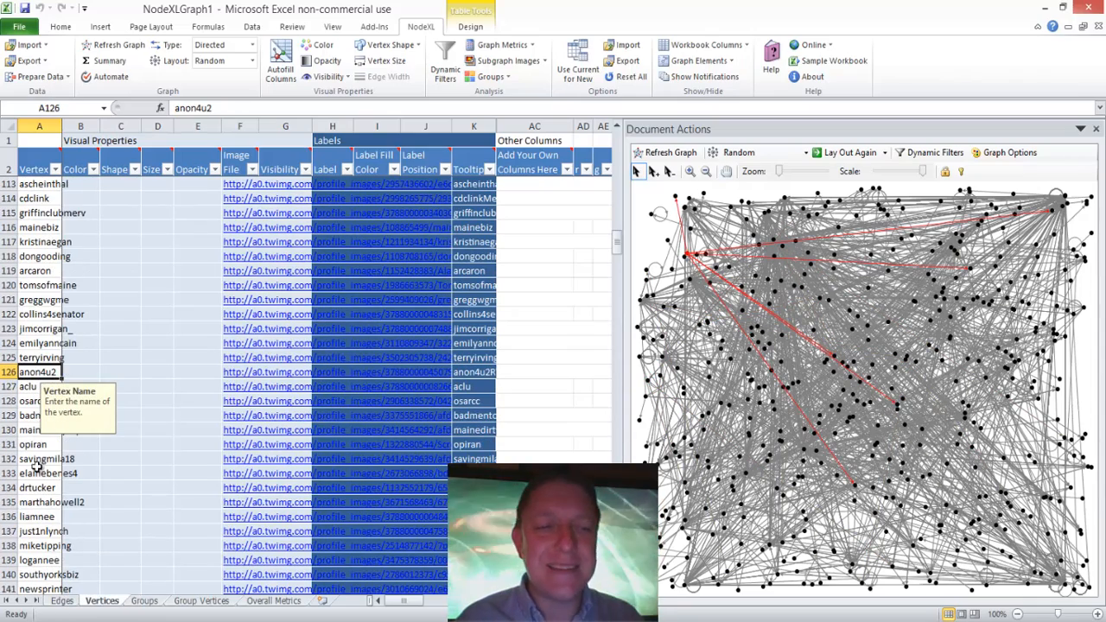
Step: Return to the Edges worksheet, view the last edge row and select an empty Style cell near the end
{"action": "left_click", "coordinate": [62, 602]}
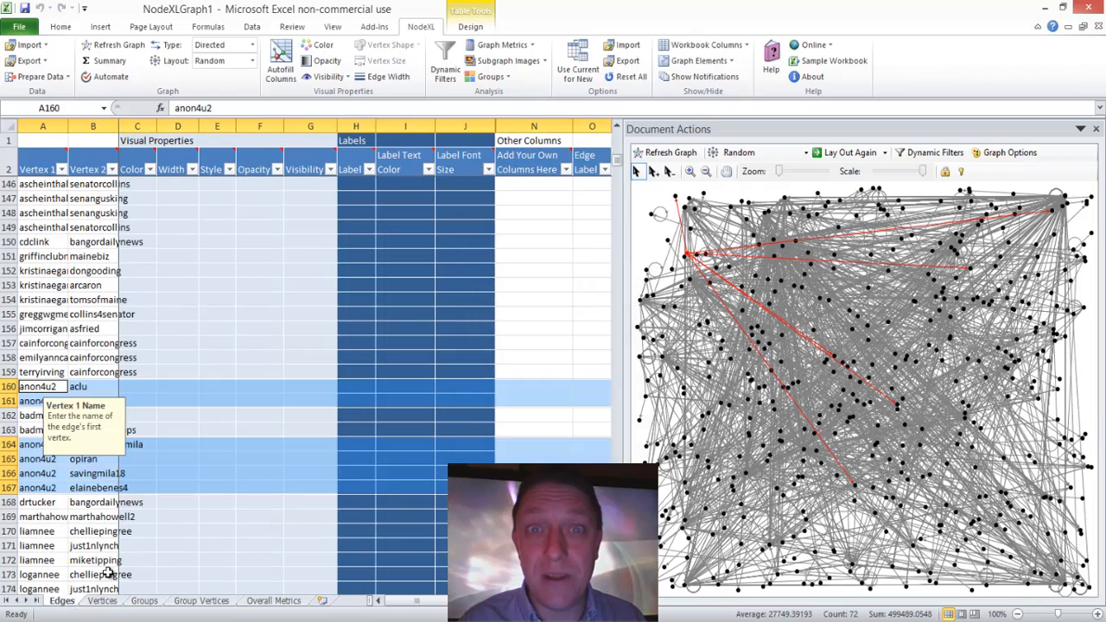
{"action": "key", "text": "ctrl+Down"}
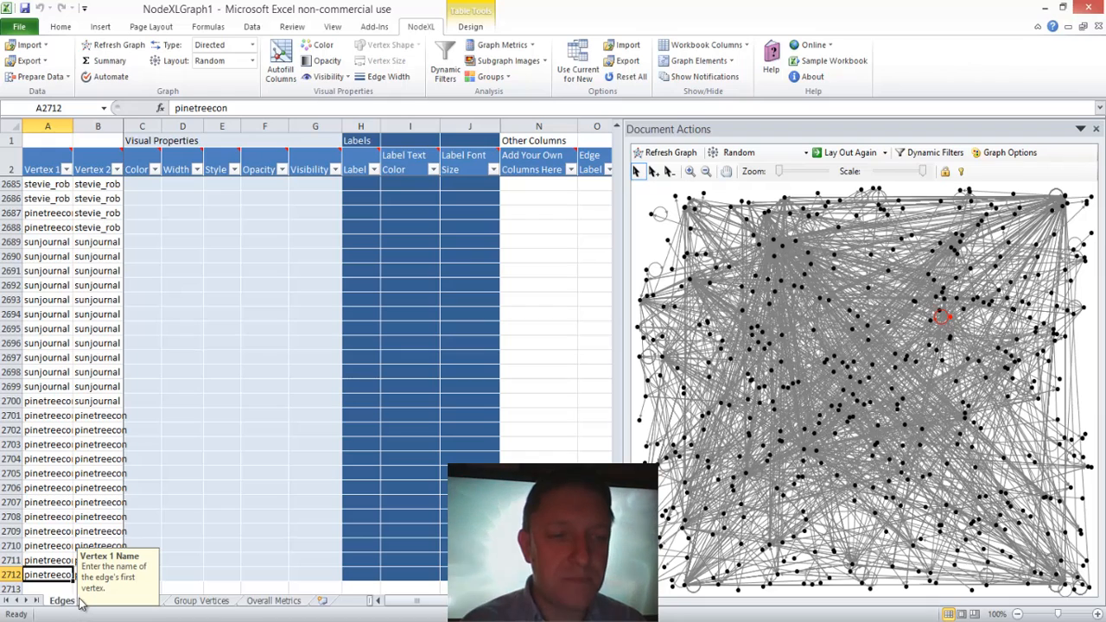
{"action": "left_click", "coordinate": [218, 500]}
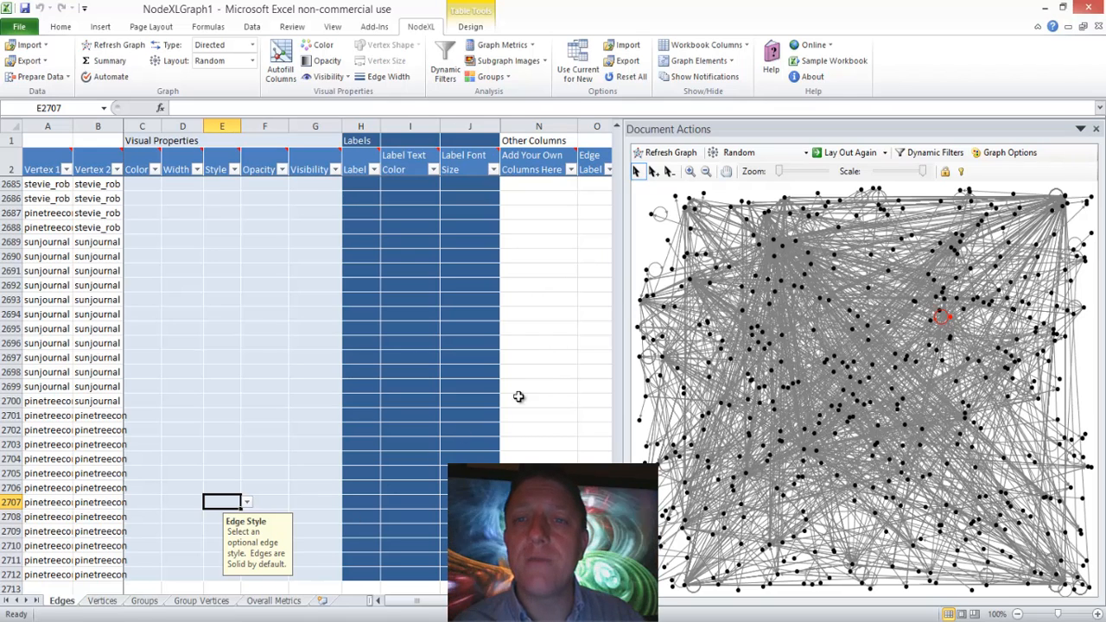
Step: Change the graph layout to Harel-Koren Fast Multiscale and refresh the graph
{"action": "left_click", "coordinate": [736, 154]}
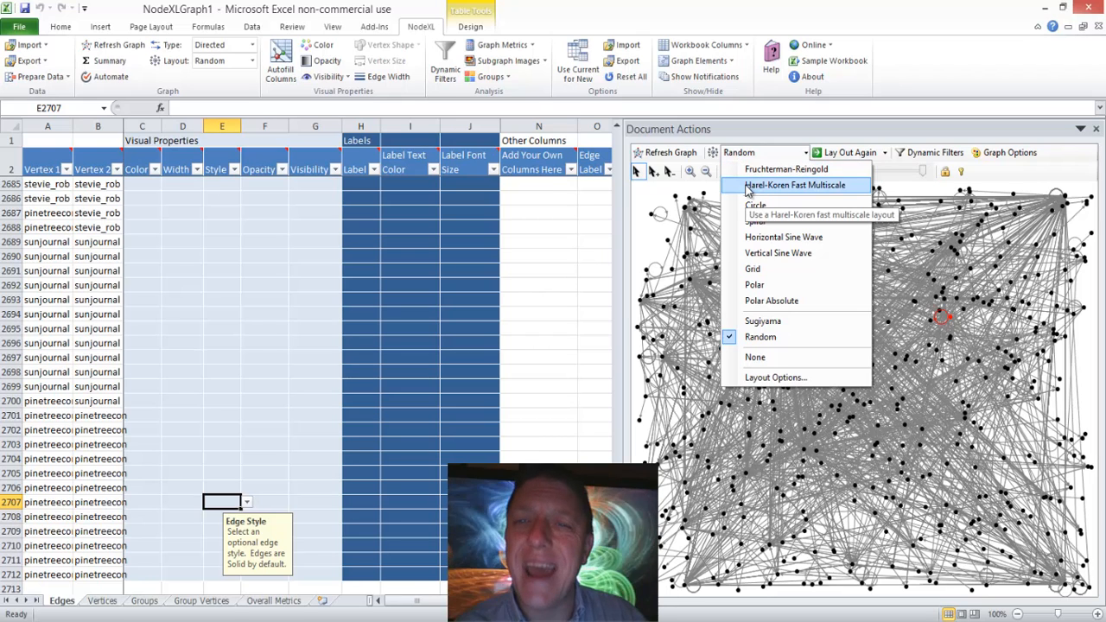
{"action": "left_click", "coordinate": [749, 191]}
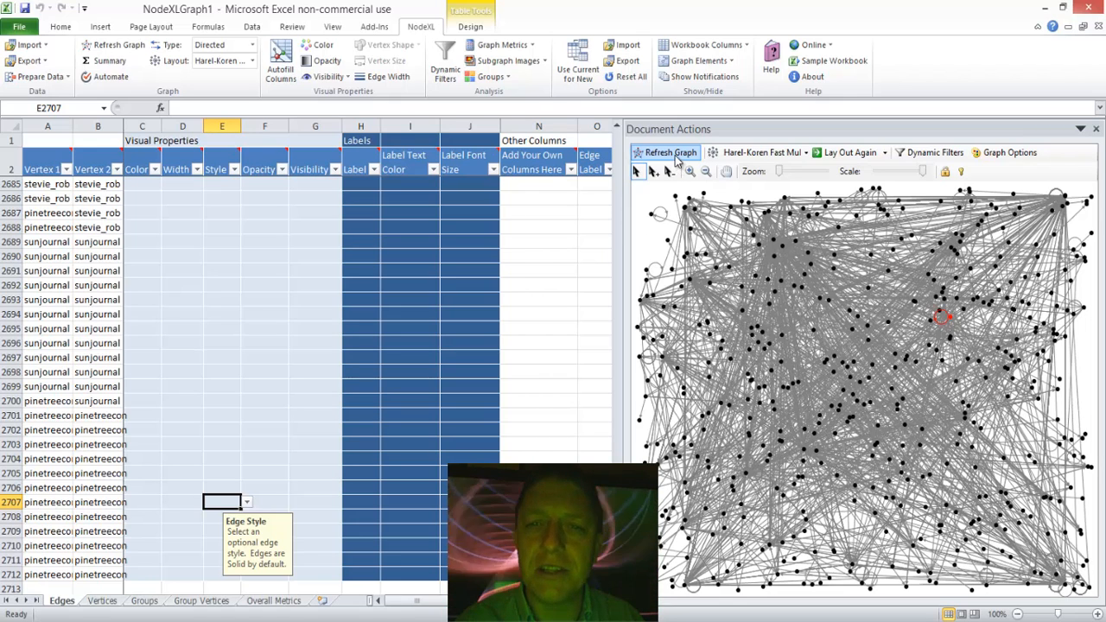
{"action": "left_click", "coordinate": [677, 160]}
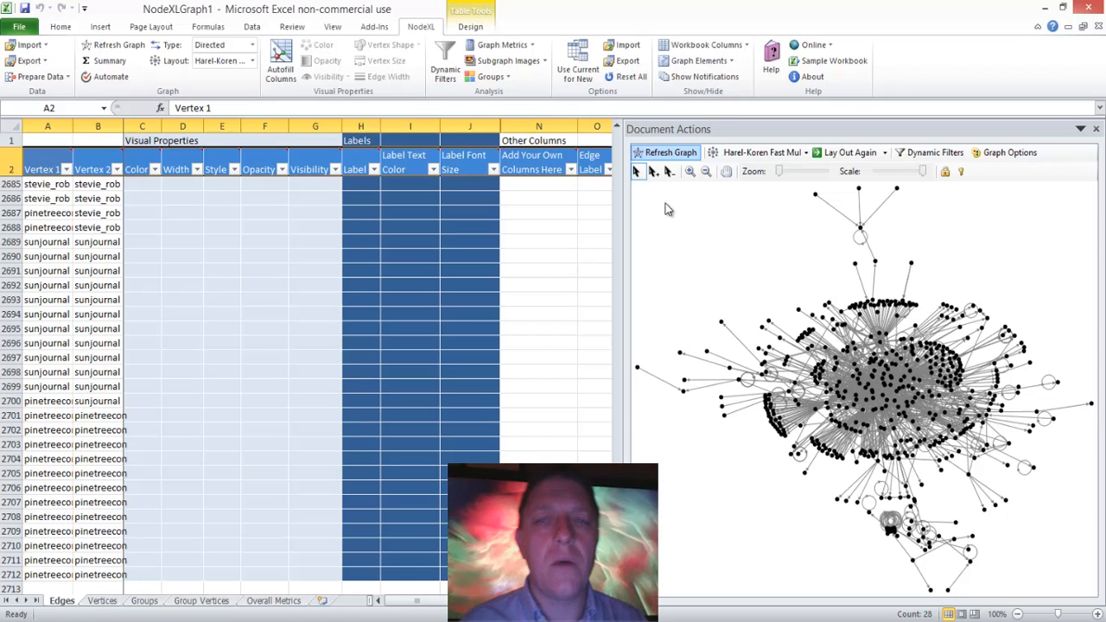
Step: Set the edge curvature to Bundled in the graph options and refresh the graph
{"action": "right_click", "coordinate": [700, 235]}
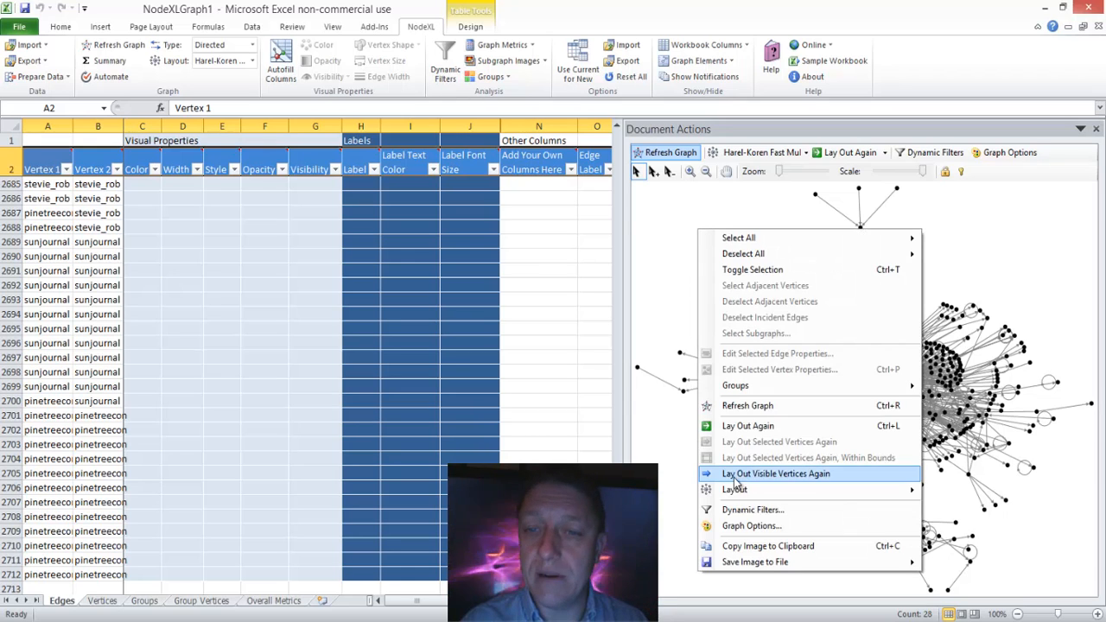
{"action": "left_click", "coordinate": [749, 525]}
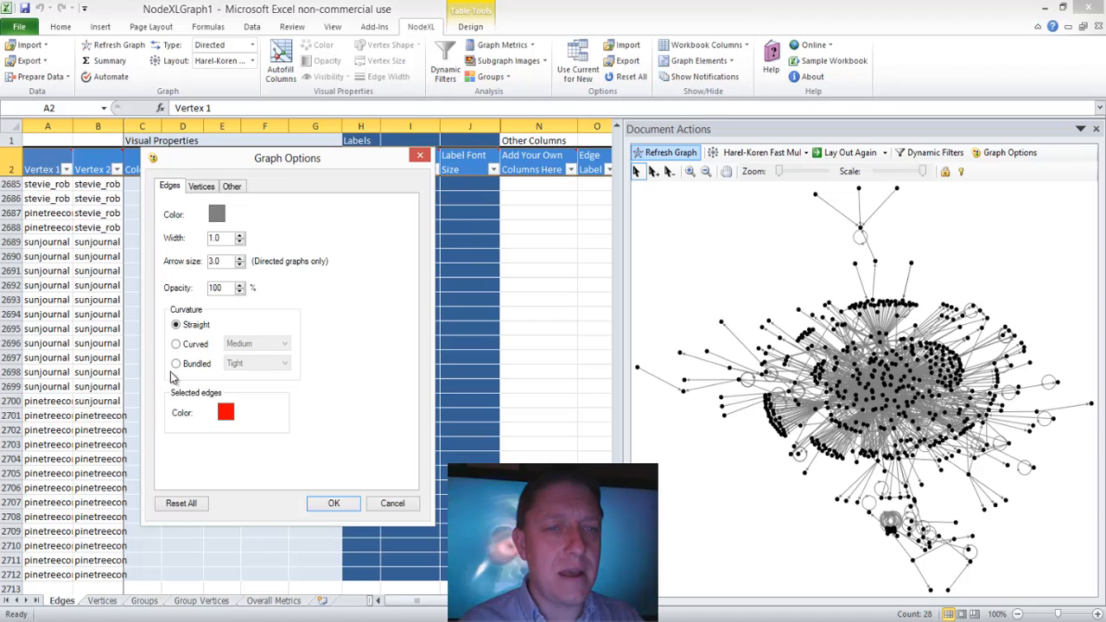
{"action": "left_click", "coordinate": [176, 364]}
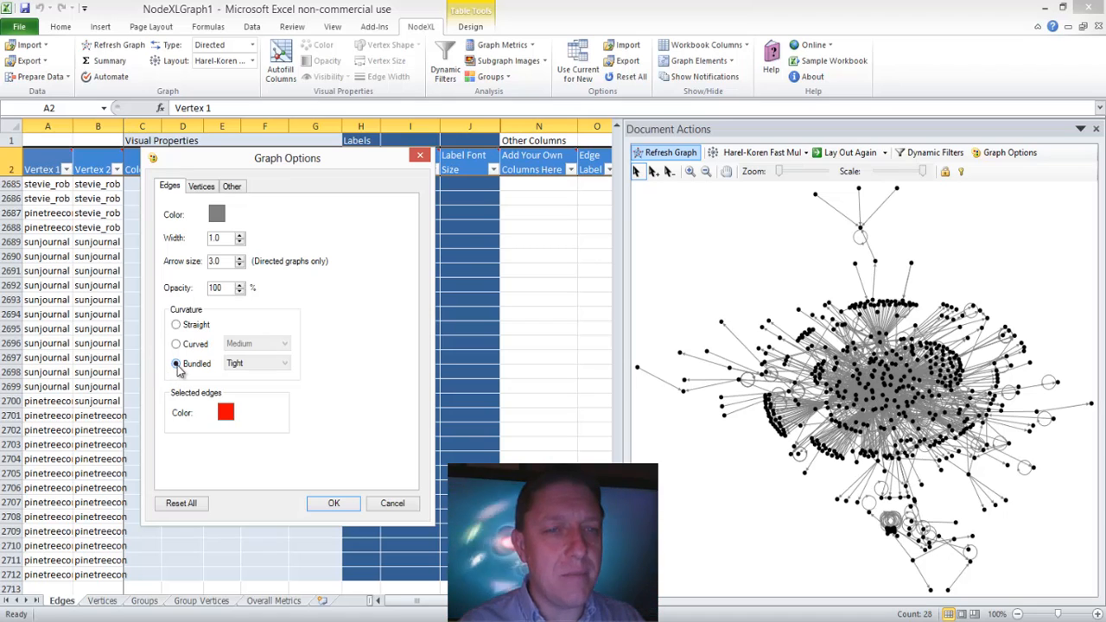
{"action": "left_click", "coordinate": [331, 504]}
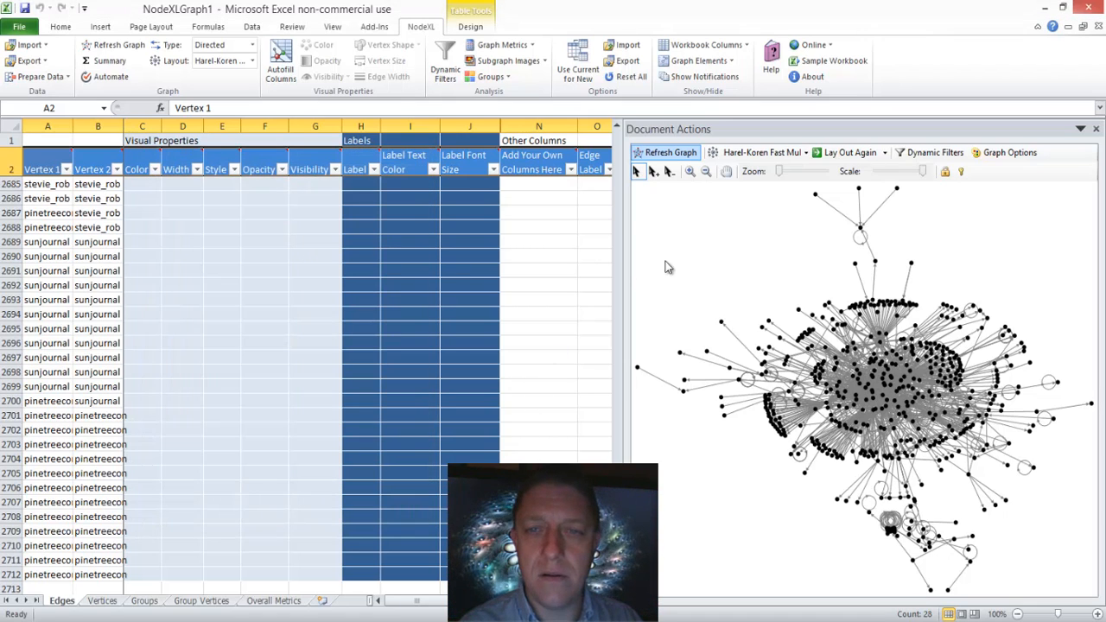
{"action": "left_click", "coordinate": [683, 152]}
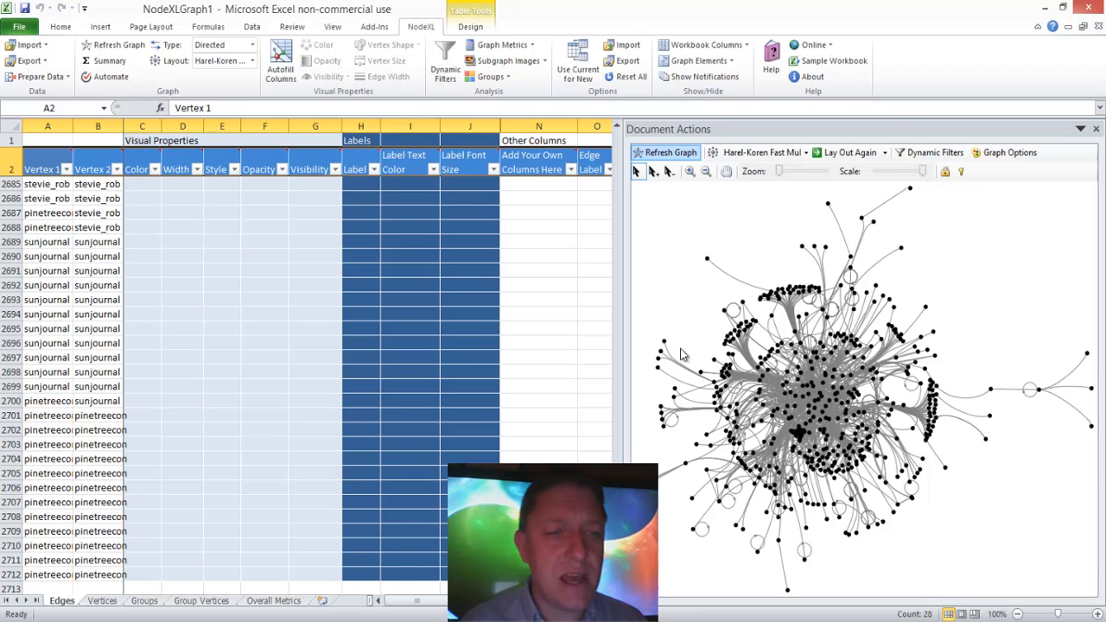
Step: Copy all vertex names on the Vertices worksheet, from the last row up to the first
{"action": "left_click", "coordinate": [351, 347]}
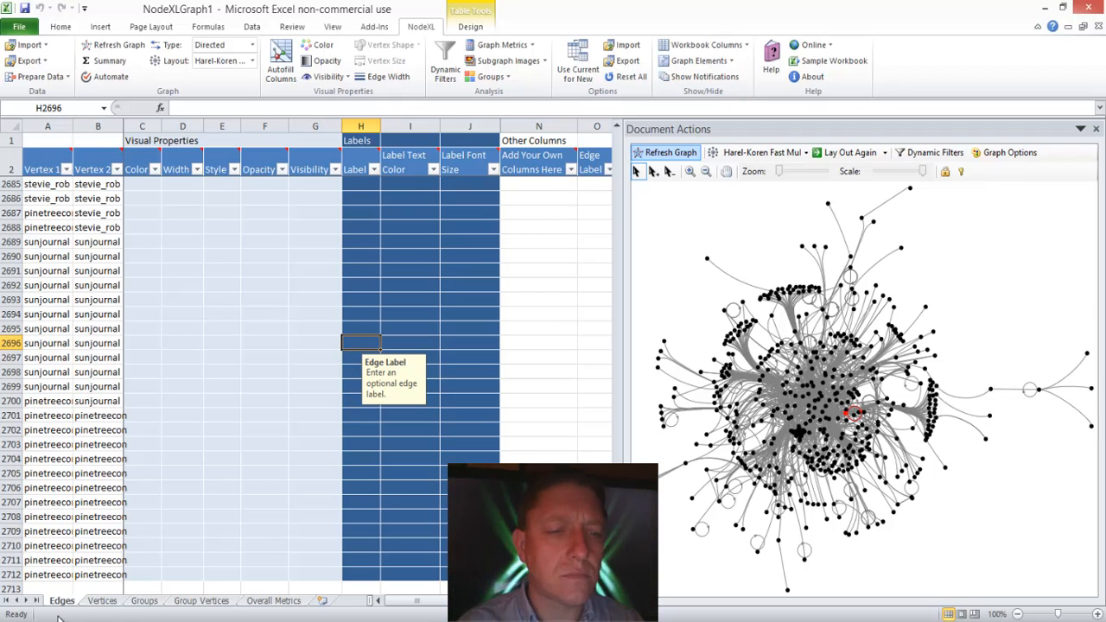
{"action": "left_click", "coordinate": [112, 601]}
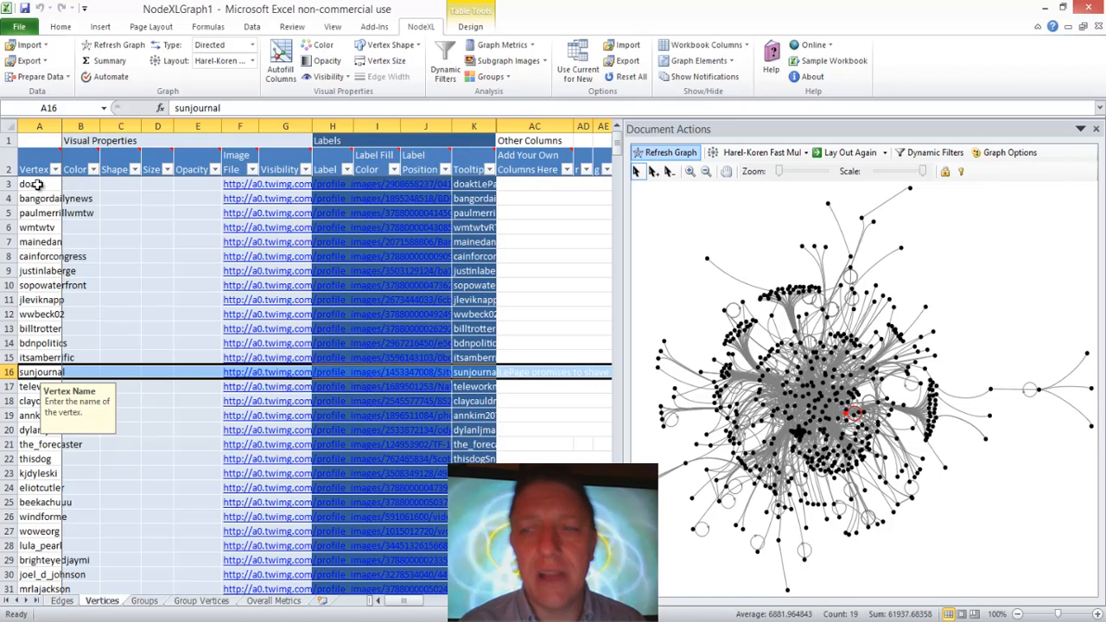
{"action": "left_click", "coordinate": [120, 401]}
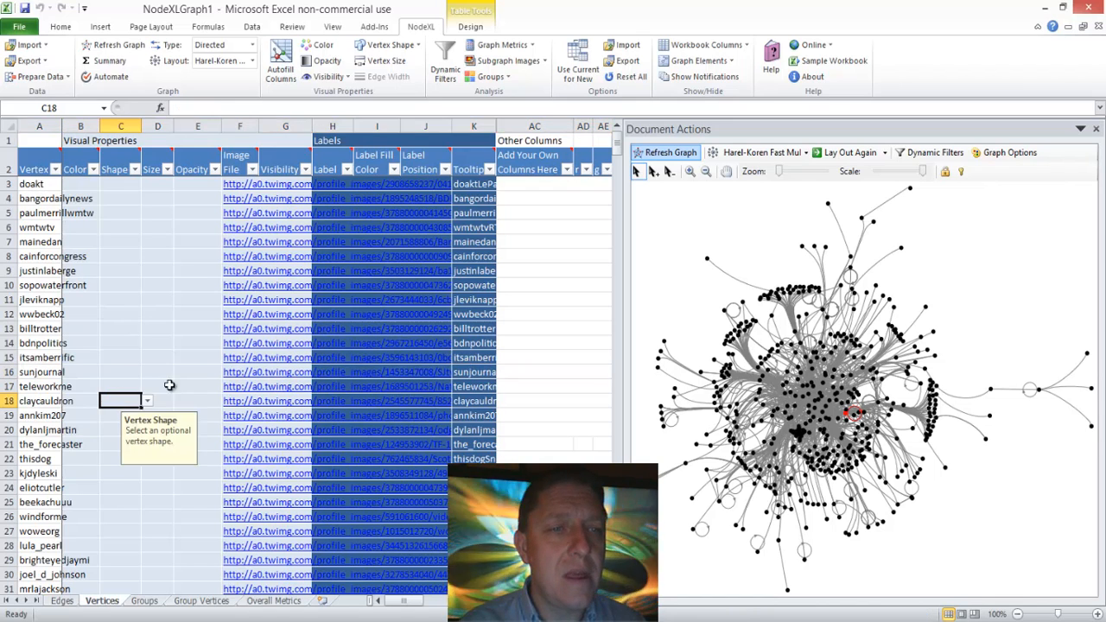
{"action": "left_click", "coordinate": [50, 386]}
{"action": "key", "text": "ctrl+Down"}
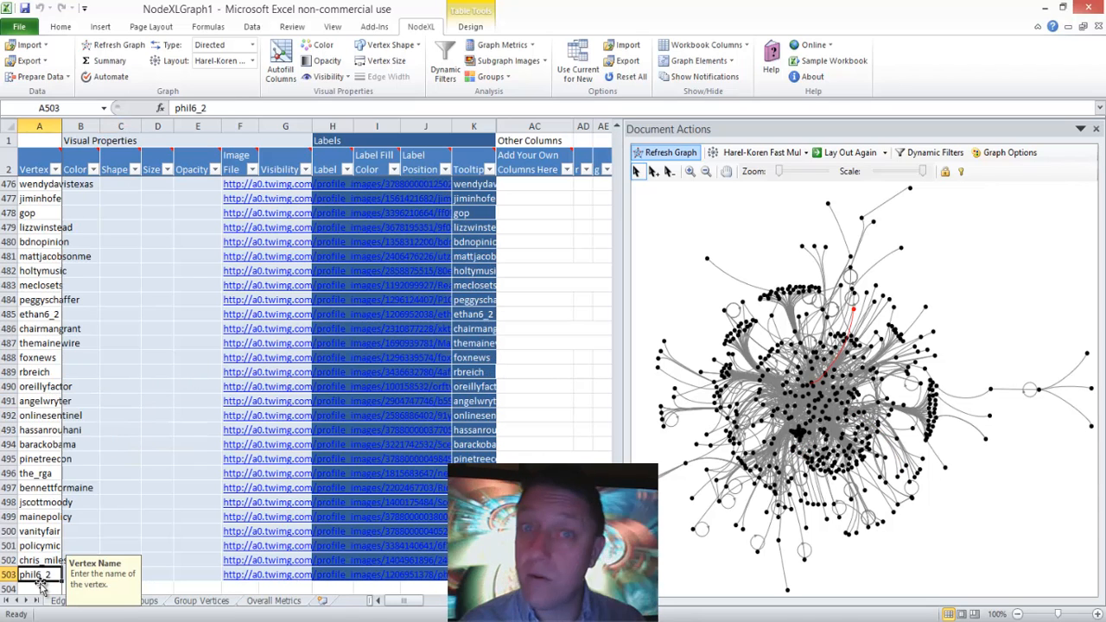
{"action": "left_click_drag", "start_coordinate": [43, 575], "coordinate": [32, 185]}
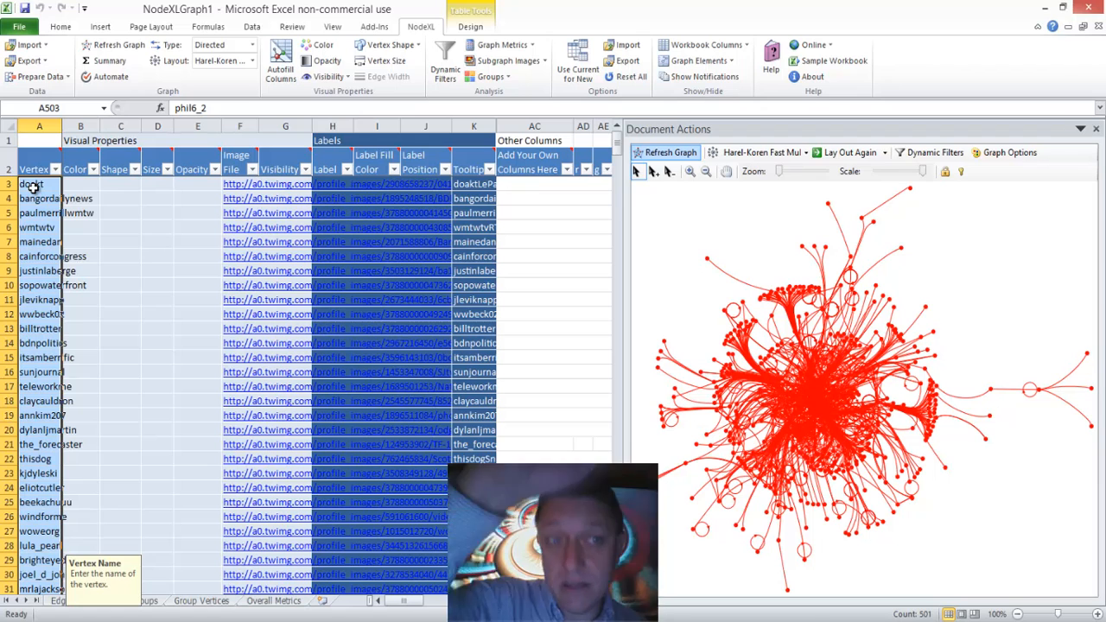
{"action": "key", "text": "ctrl+c"}
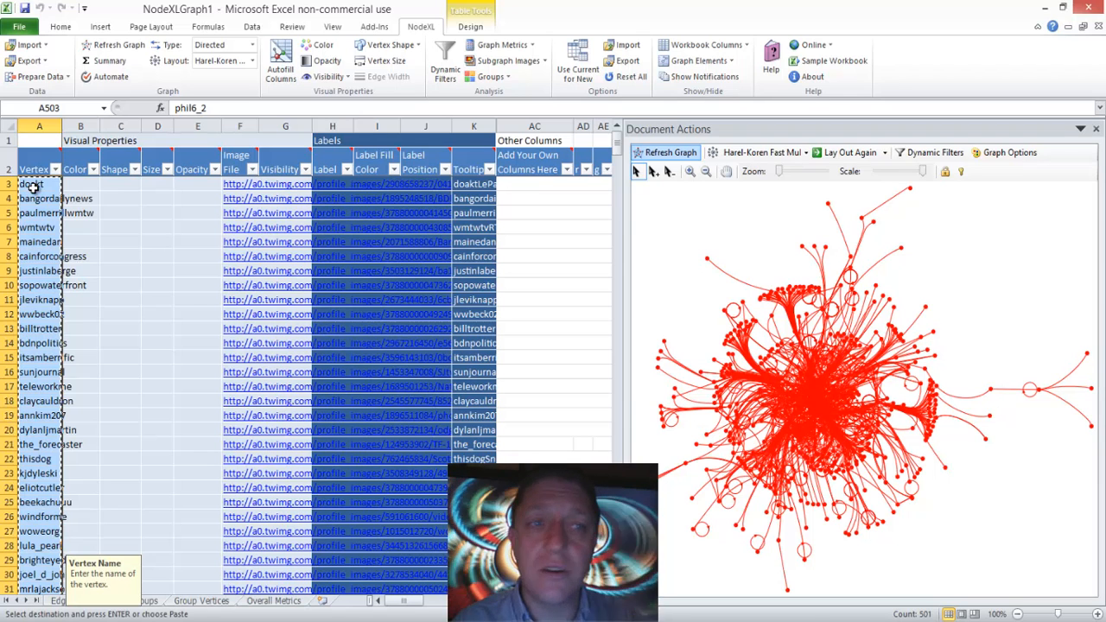
Step: Paste the copied vertex names into the Label column starting at row 3 and refresh the graph
{"action": "left_click", "coordinate": [330, 184]}
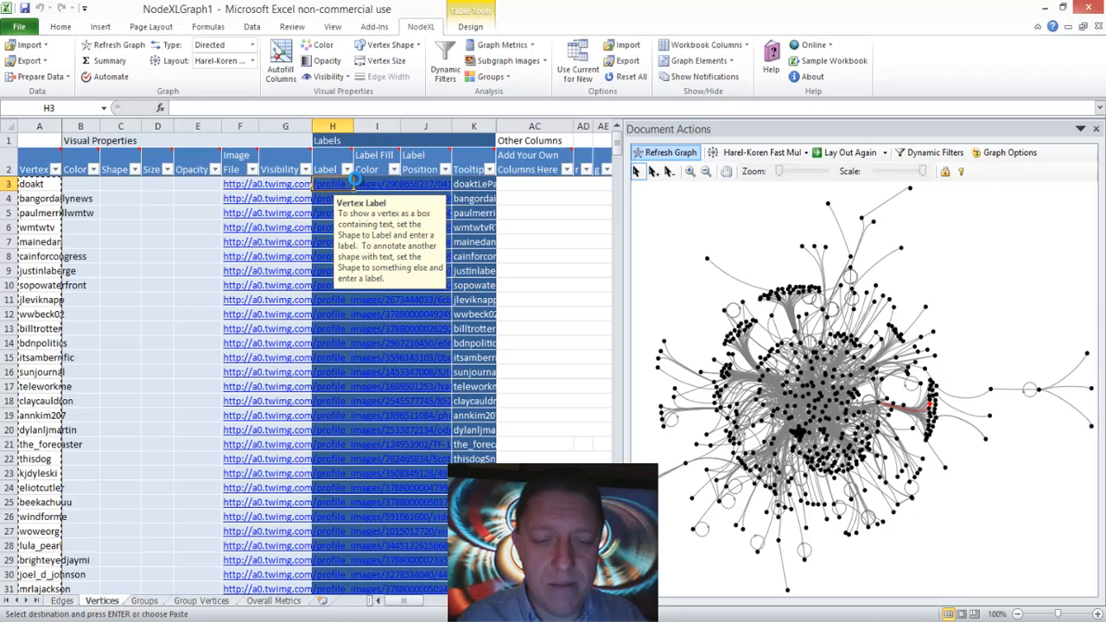
{"action": "key", "text": "ctrl+v"}
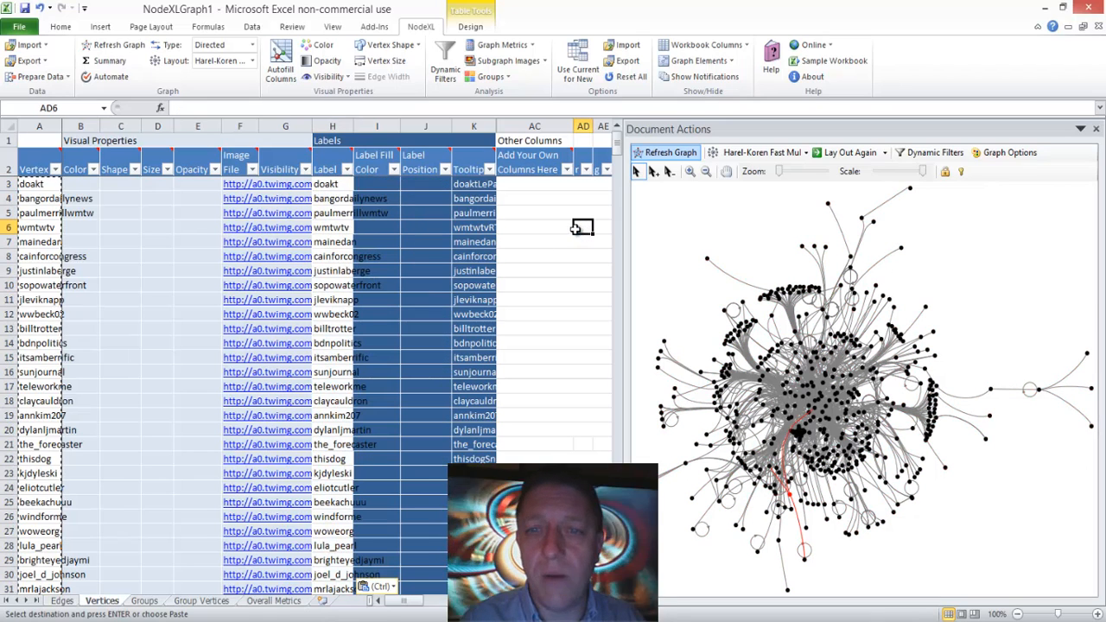
{"action": "left_click", "coordinate": [572, 227]}
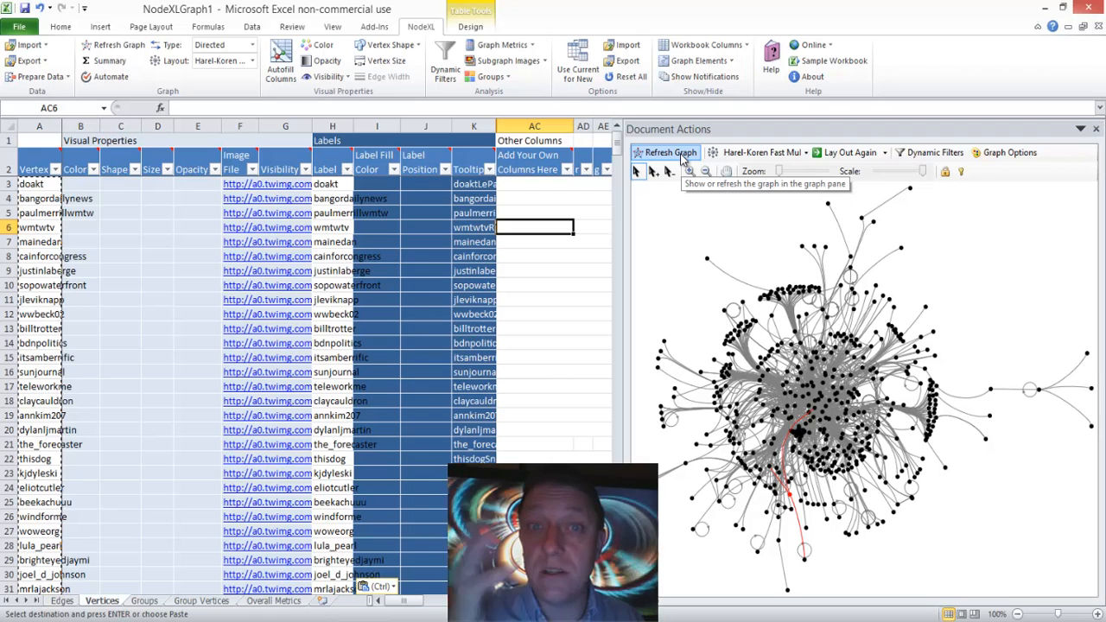
{"action": "left_click", "coordinate": [683, 155]}
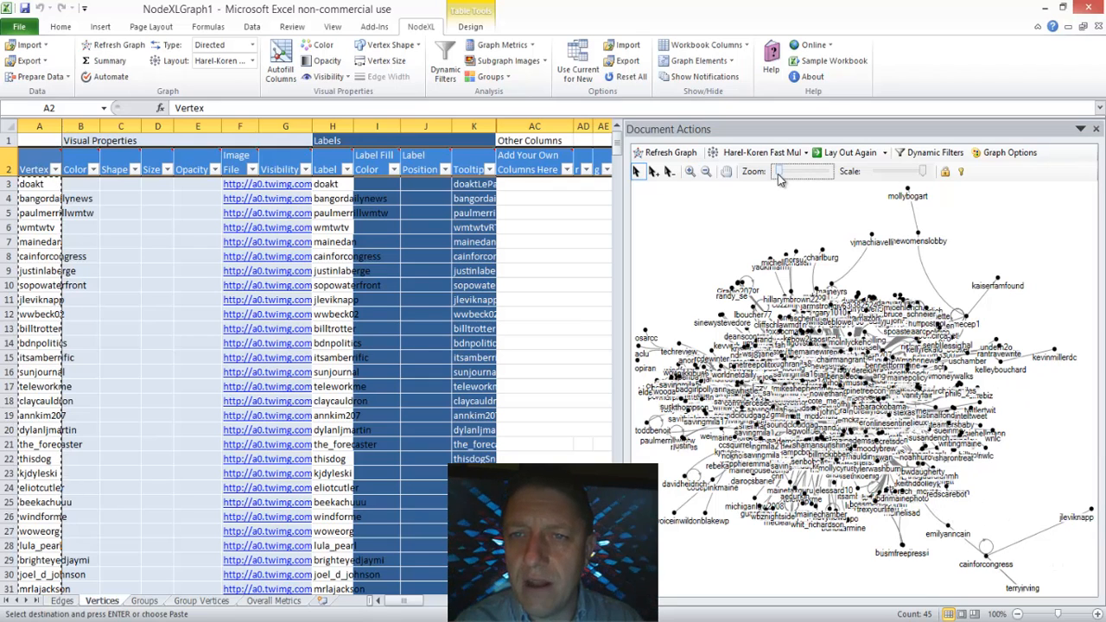
Step: Examine the labelled vertices up close, from the dense core to the outlying cluster around cainforcongress, and return to the whole graph
{"action": "left_click_drag", "start_coordinate": [778, 171], "coordinate": [789, 175]}
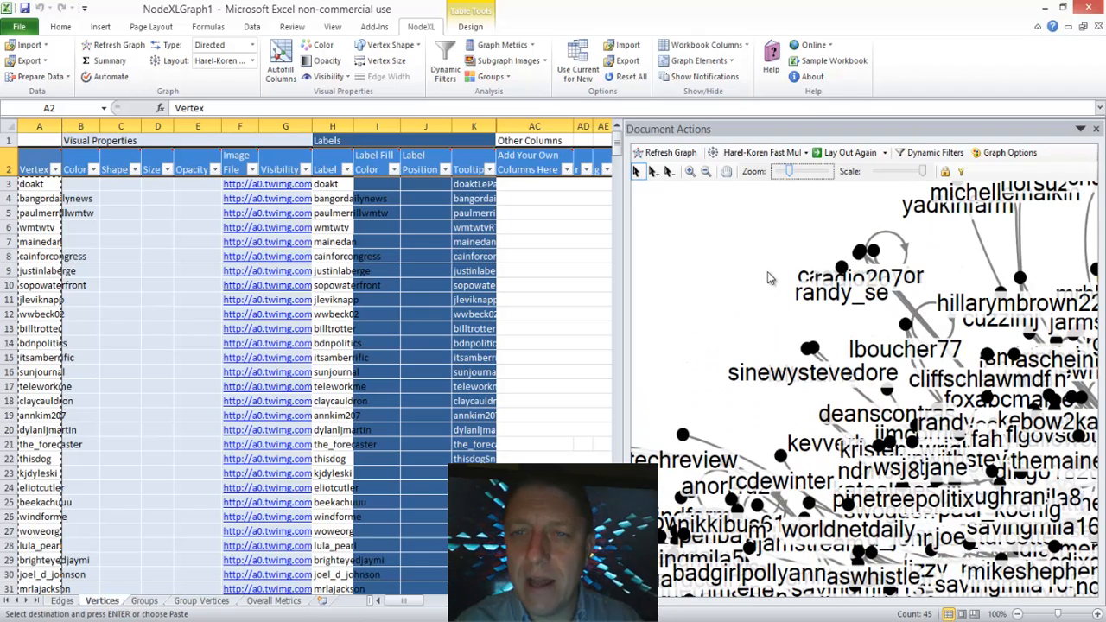
{"action": "left_click_drag", "start_coordinate": [767, 271], "coordinate": [687, 248]}
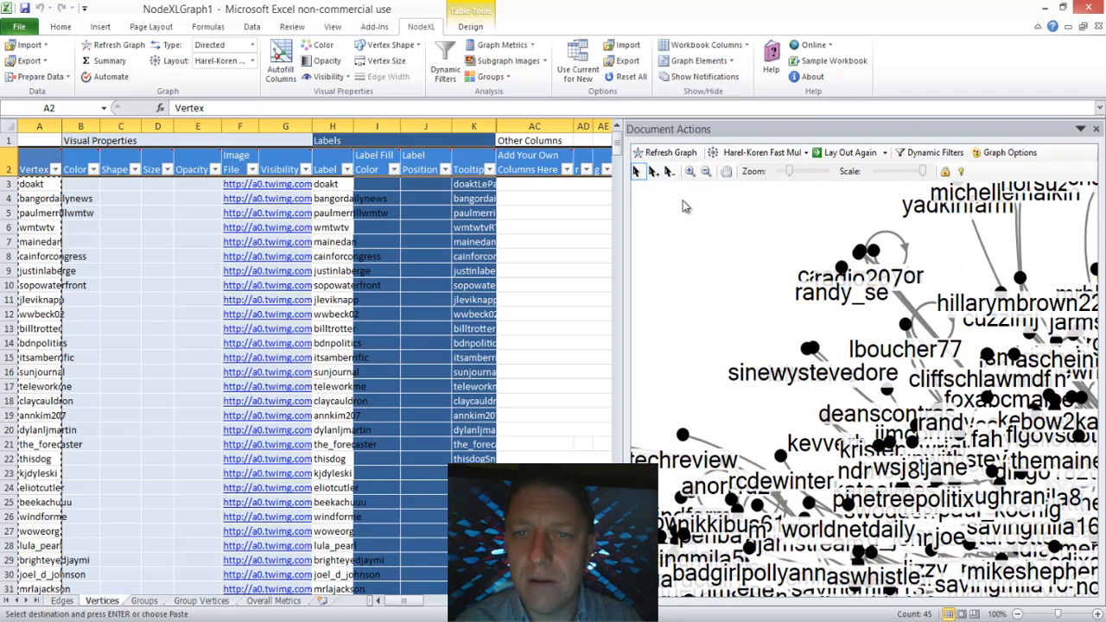
{"action": "left_click", "coordinate": [726, 171]}
{"action": "left_click_drag", "start_coordinate": [845, 349], "coordinate": [690, 226]}
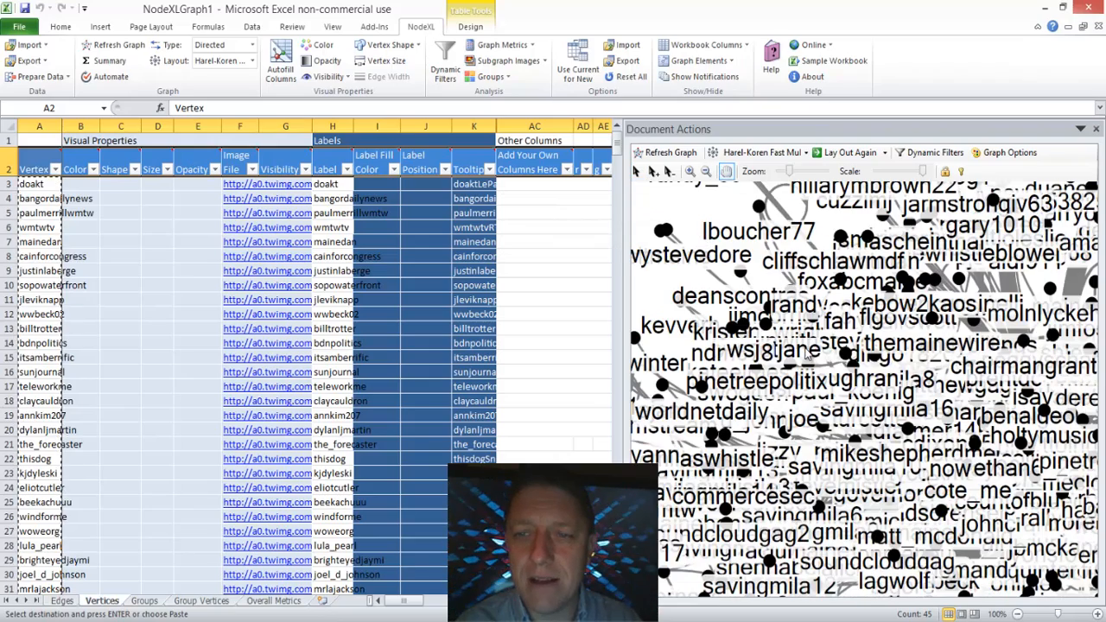
{"action": "left_click_drag", "start_coordinate": [970, 534], "coordinate": [755, 355]}
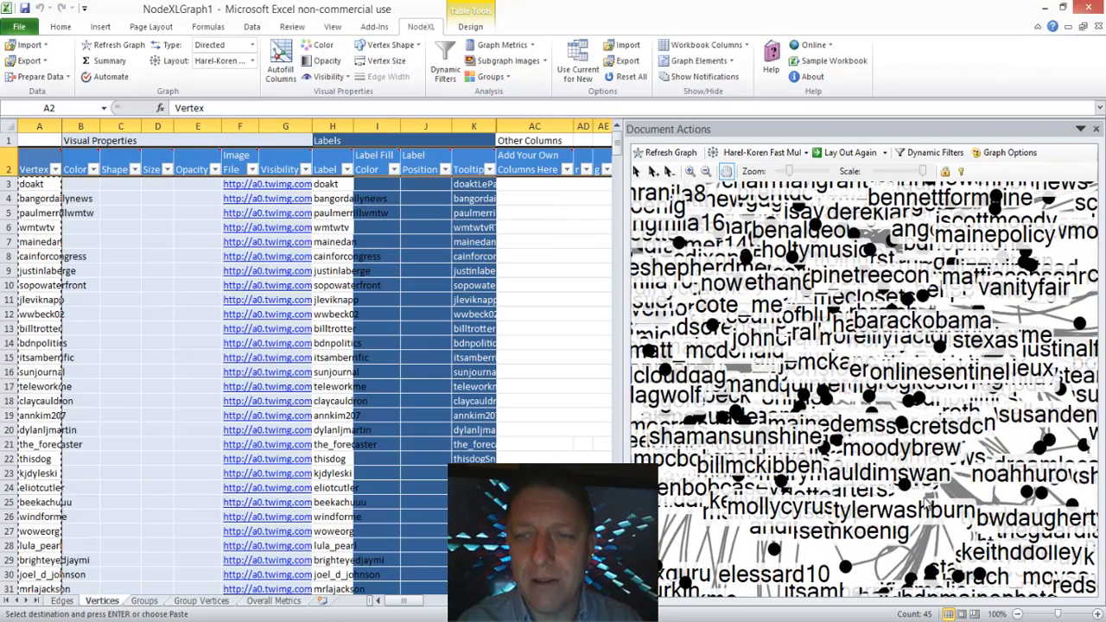
{"action": "left_click_drag", "start_coordinate": [942, 506], "coordinate": [755, 315]}
{"action": "left_click_drag", "start_coordinate": [894, 467], "coordinate": [689, 264]}
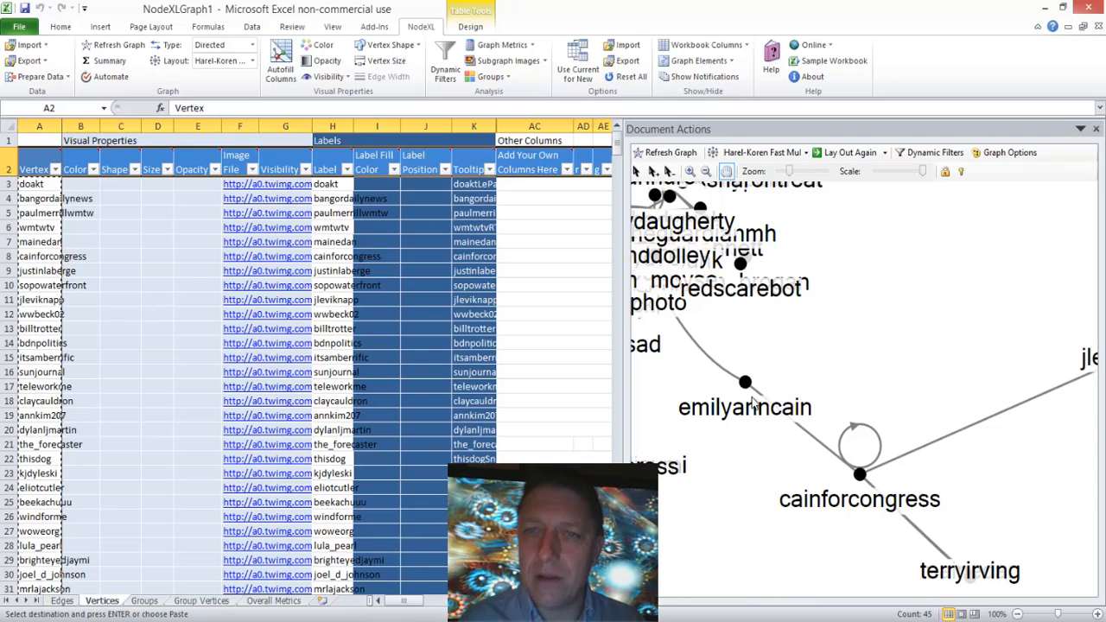
{"action": "mouse_move", "coordinate": [754, 403]}
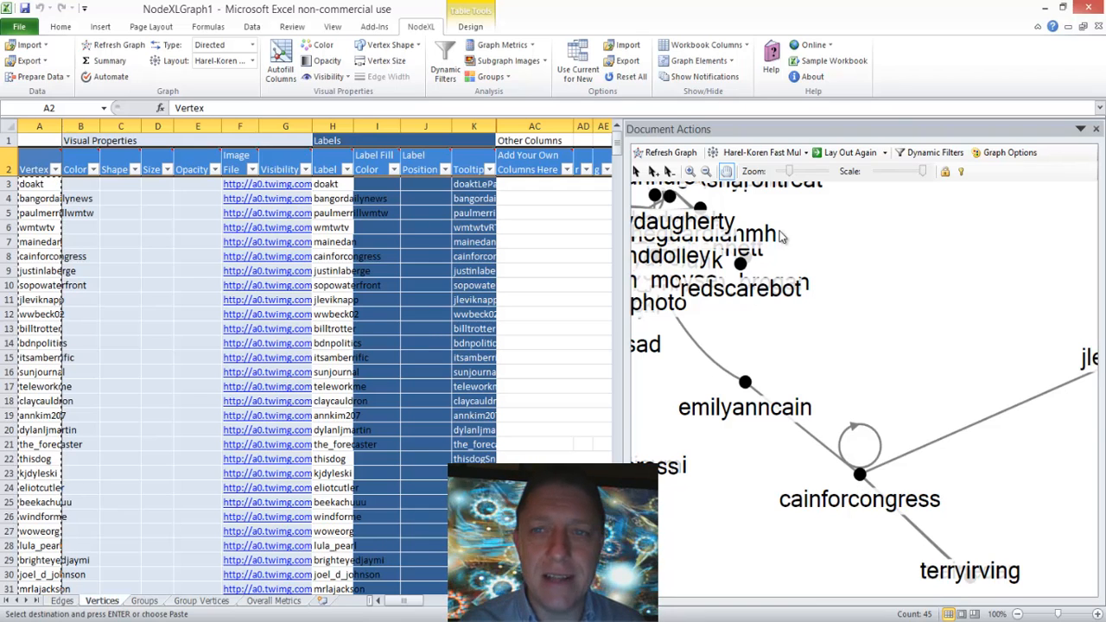
{"action": "left_click_drag", "start_coordinate": [791, 173], "coordinate": [778, 172]}
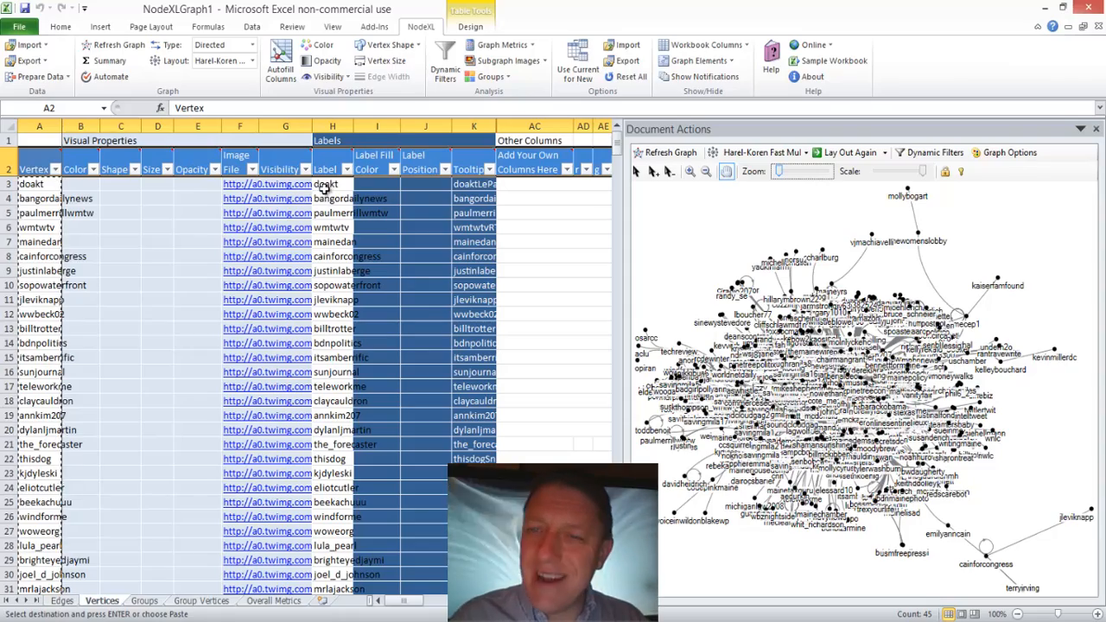
Step: Delete all entries in the Label column of the Vertices worksheet and refresh the graph
{"action": "left_click_drag", "start_coordinate": [323, 187], "coordinate": [331, 502]}
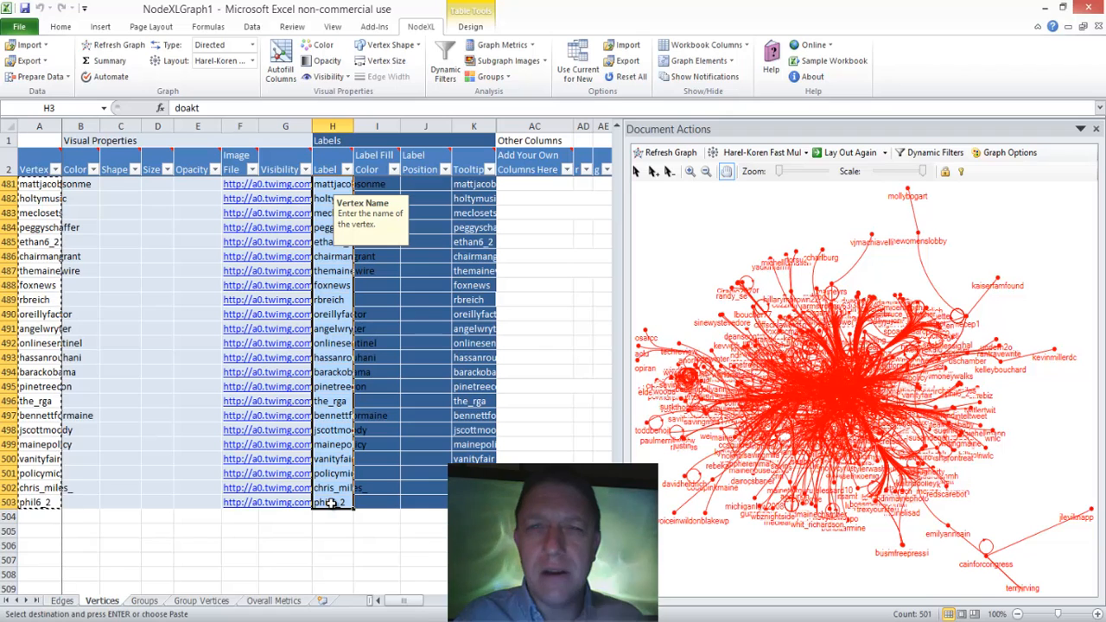
{"action": "key", "text": "Delete"}
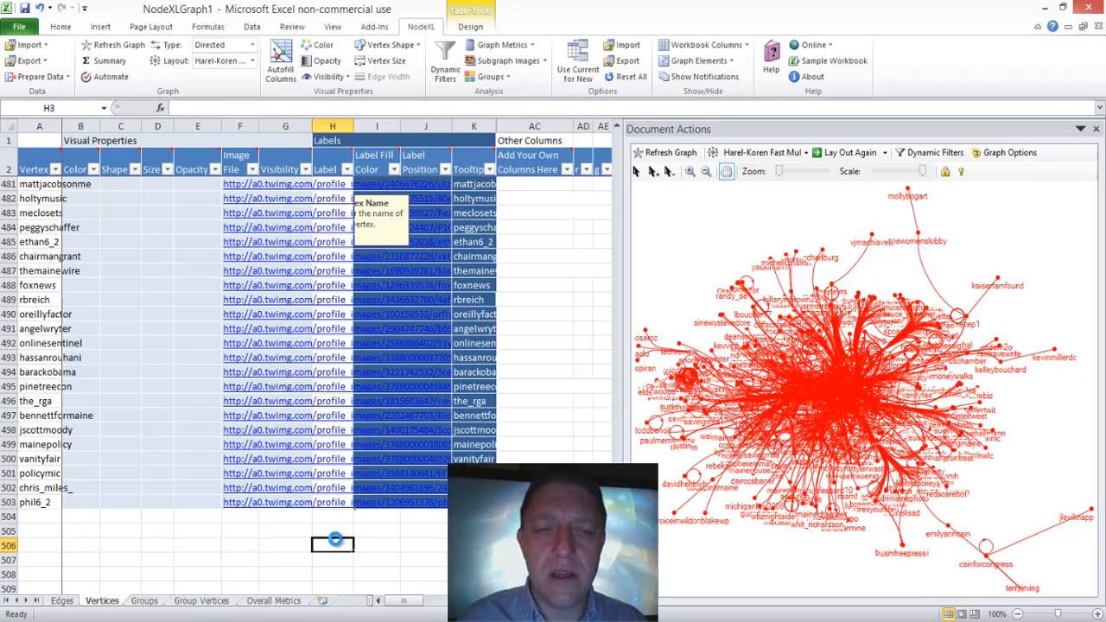
{"action": "left_click", "coordinate": [332, 544]}
{"action": "left_click", "coordinate": [665, 152]}
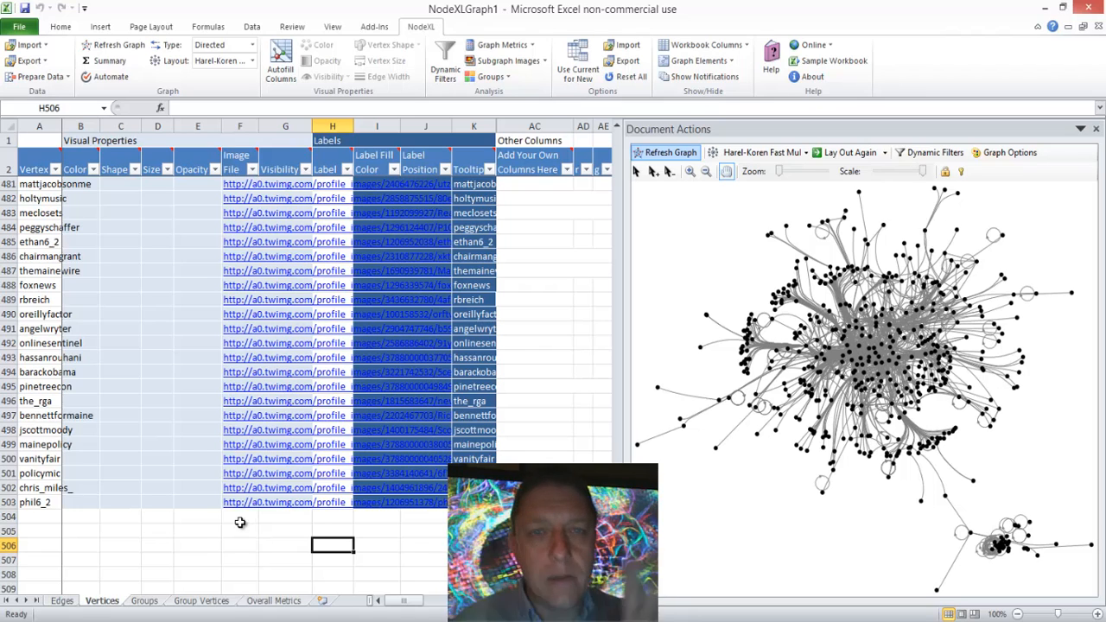
Step: Review the Image File links of all vertices and read the Size and Shape column notes for the allowed values
{"action": "left_click_drag", "start_coordinate": [234, 509], "coordinate": [239, 184]}
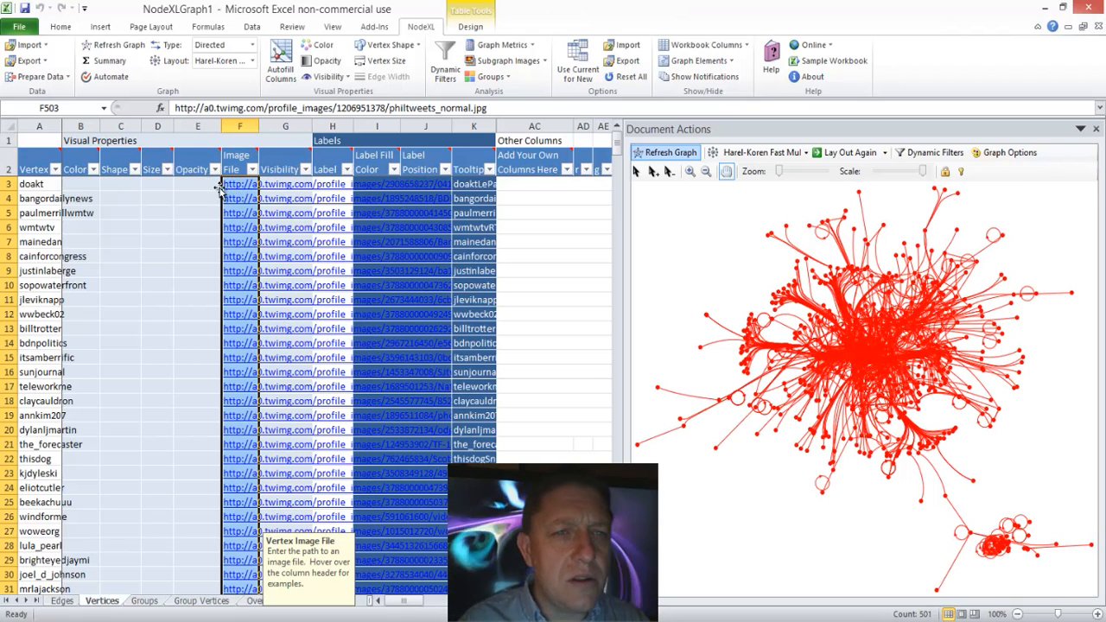
{"action": "left_click", "coordinate": [198, 187]}
{"action": "mouse_move", "coordinate": [156, 157]}
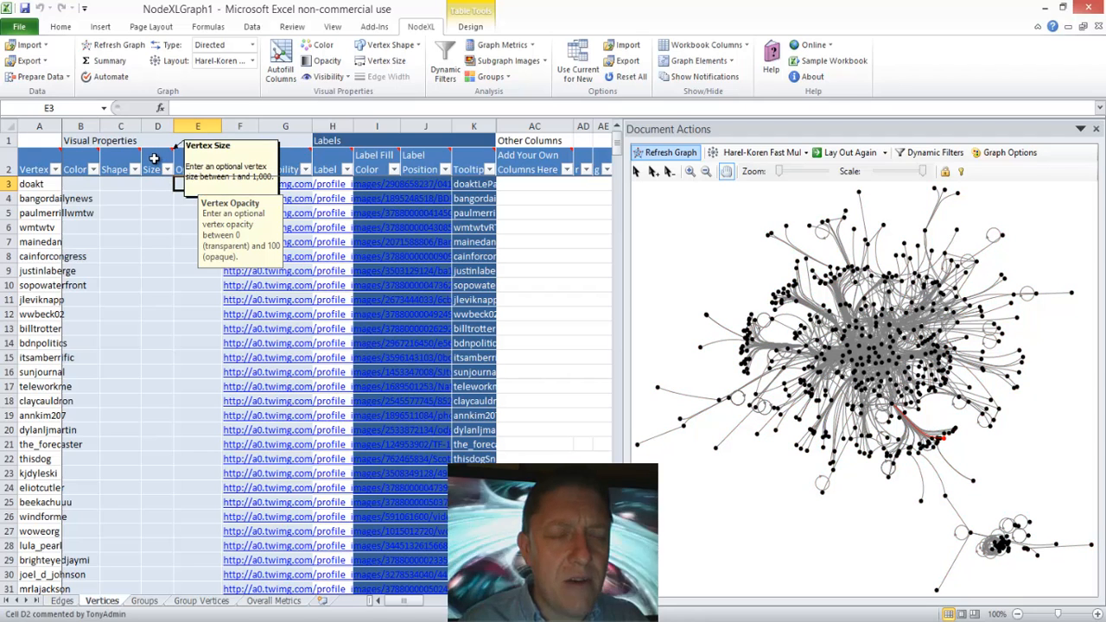
{"action": "left_click", "coordinate": [179, 270]}
{"action": "mouse_move", "coordinate": [121, 156]}
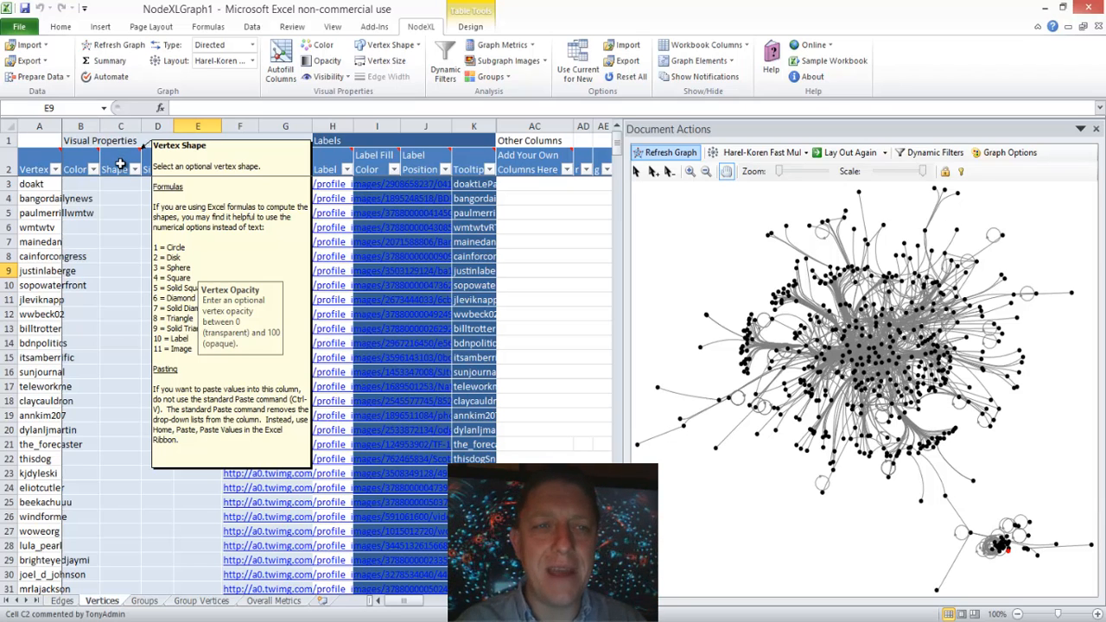
Step: Set the Shape to 11 (Image) for the first five vertices, rows 3 to 7
{"action": "left_click", "coordinate": [117, 185]}
{"action": "type", "text": "11"}
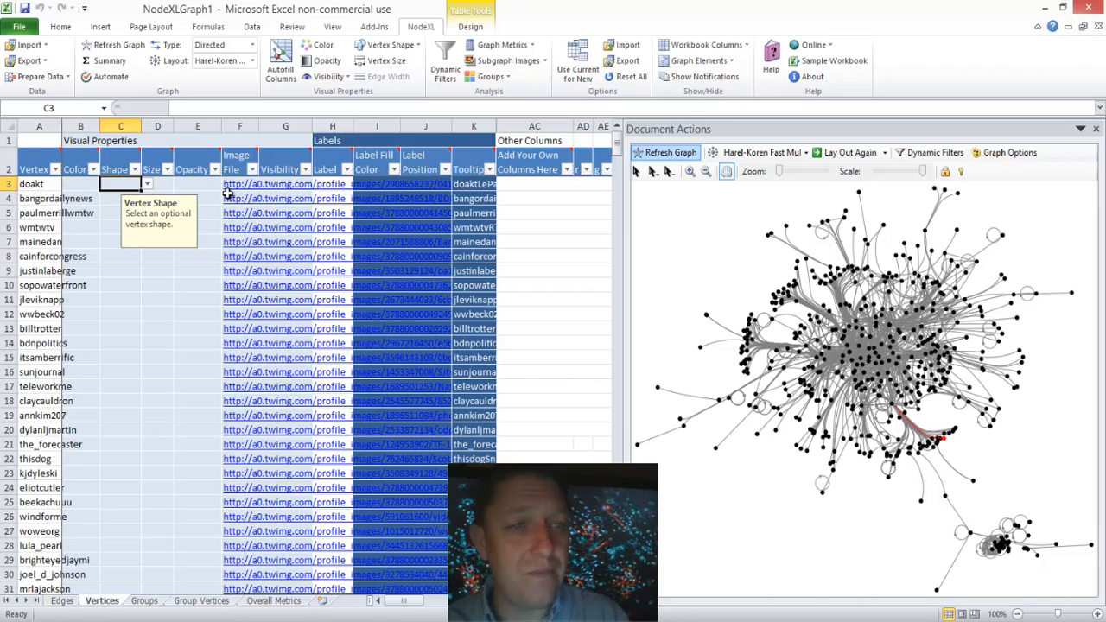
{"action": "key", "text": "Return"}
{"action": "type", "text": "11"}
{"action": "key", "text": "Return"}
{"action": "type", "text": "11"}
{"action": "key", "text": "Return"}
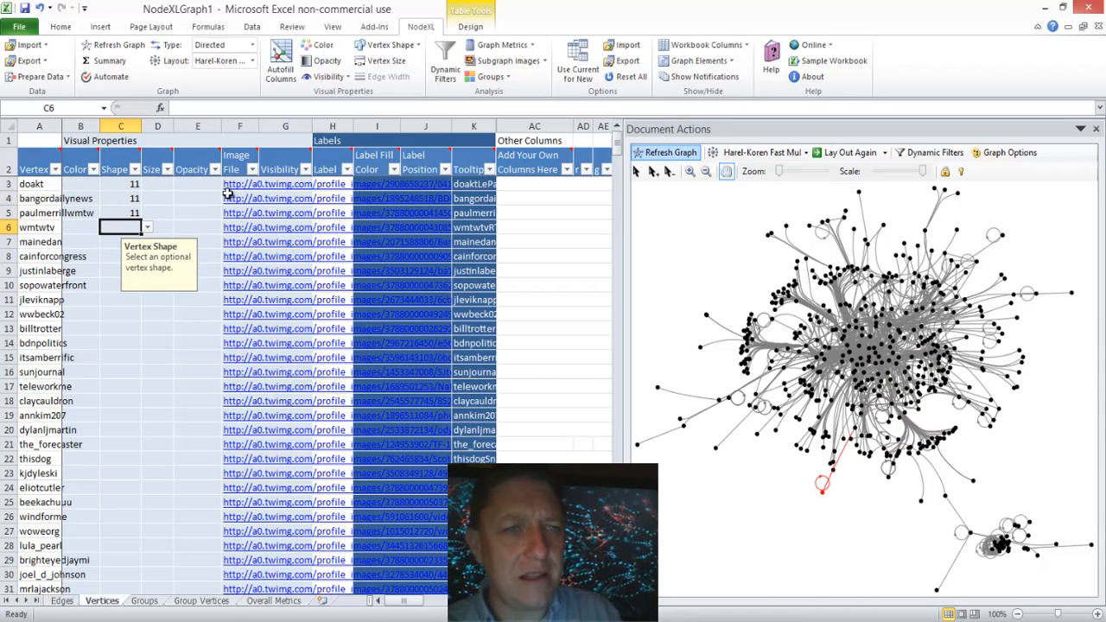
{"action": "type", "text": "11"}
{"action": "key", "text": "Return"}
{"action": "type", "text": "11"}
{"action": "key", "text": "Return"}
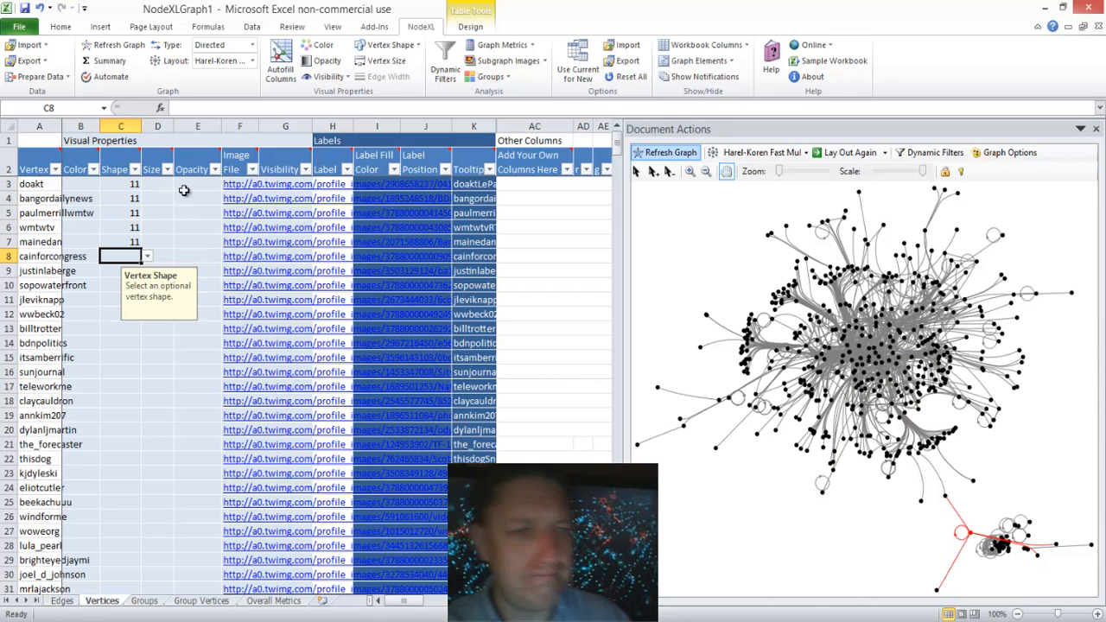
Step: Set the Shape to 11 for the itsamberrific and sunjournal vertices, rows 15 and 16
{"action": "left_click_drag", "start_coordinate": [134, 184], "coordinate": [134, 216]}
{"action": "left_click", "coordinate": [163, 273]}
{"action": "left_click", "coordinate": [129, 358]}
{"action": "type", "text": "11"}
{"action": "key", "text": "Return"}
{"action": "type", "text": "11"}
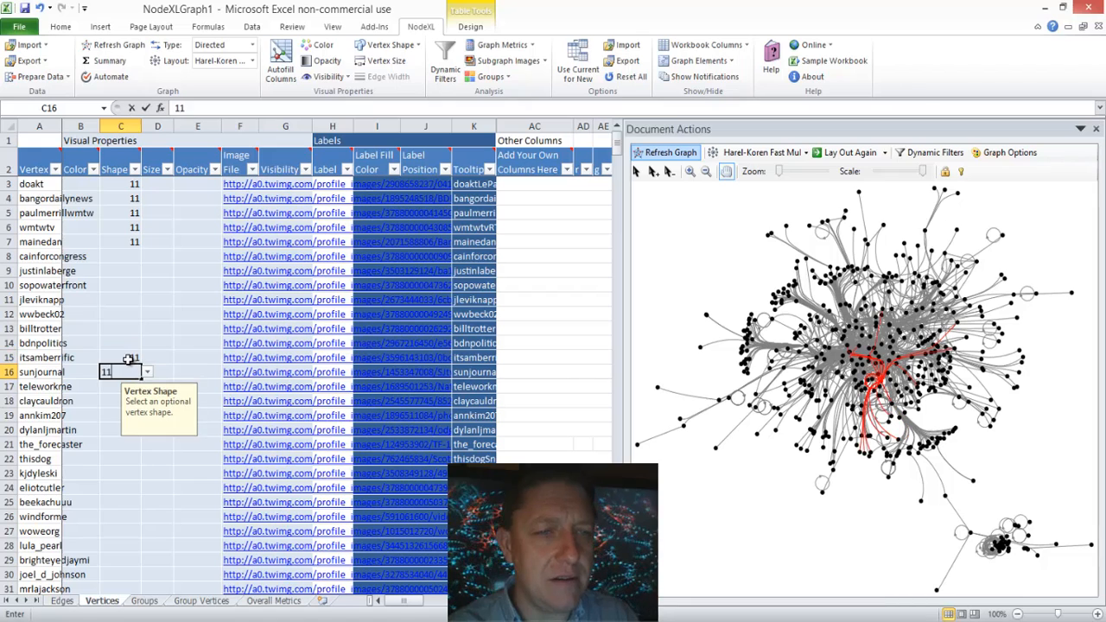
{"action": "key", "text": "Return"}
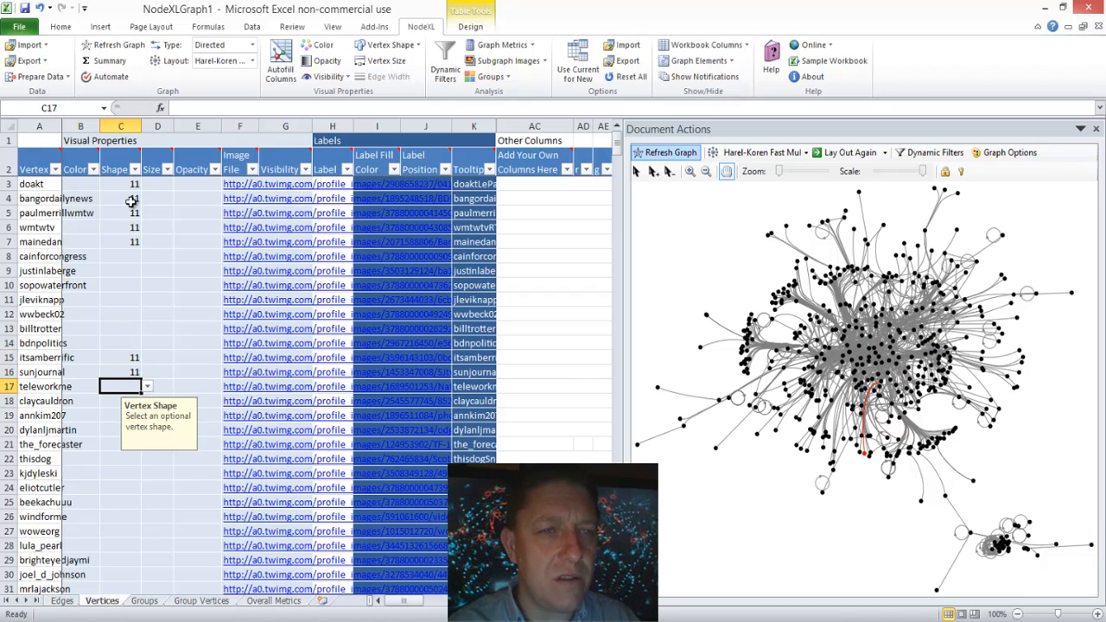
Step: Fill Shape 11 (Image) down the column for all vertices to row 503 and refresh the graph
{"action": "left_click_drag", "start_coordinate": [132, 184], "coordinate": [127, 394]}
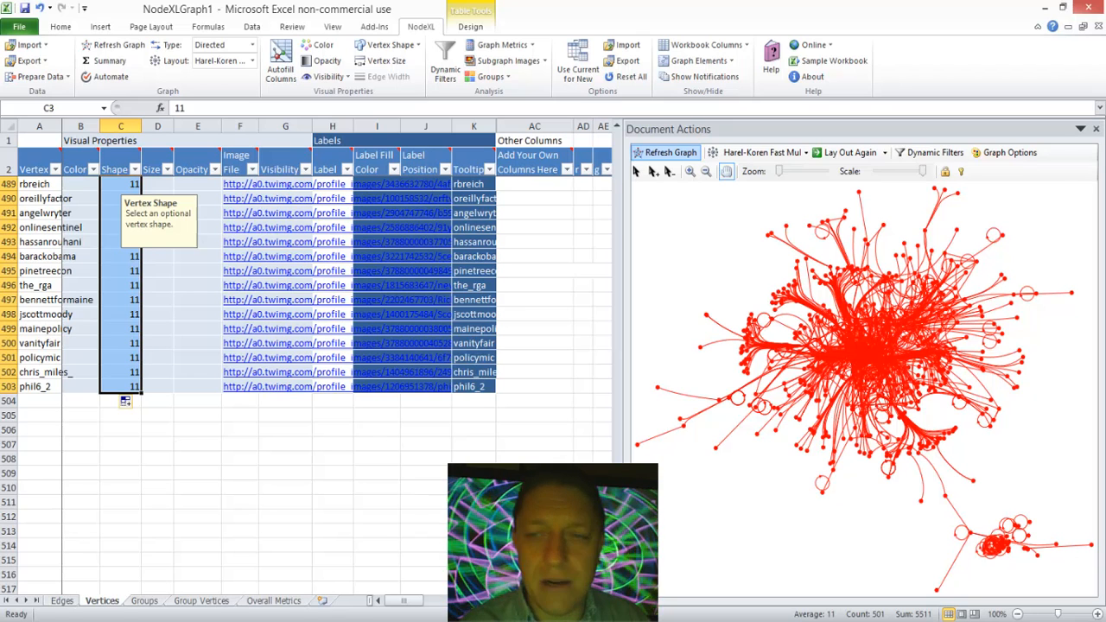
{"action": "left_click", "coordinate": [566, 324]}
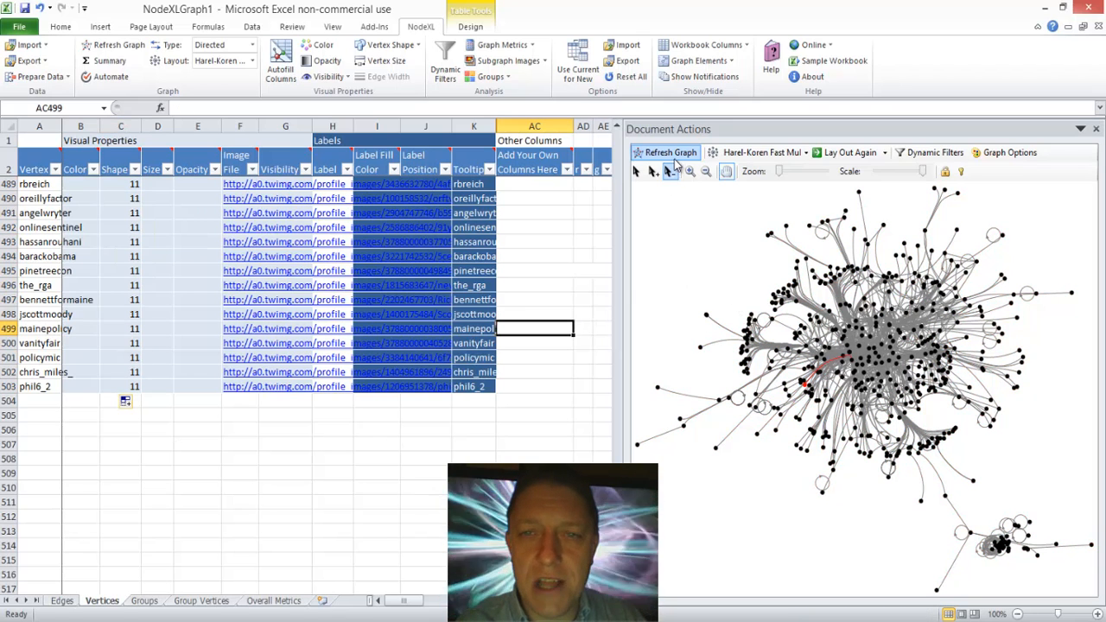
{"action": "left_click", "coordinate": [667, 153]}
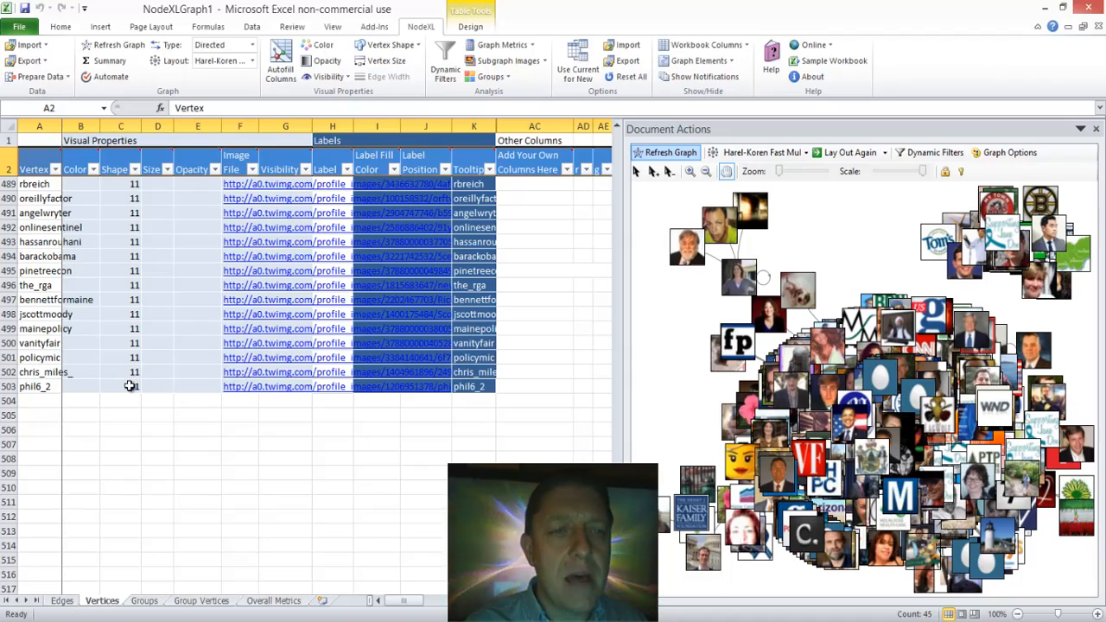
Step: Delete all Shape values on the Vertices worksheet, rows 3 to 503, and refresh the graph
{"action": "left_click_drag", "start_coordinate": [131, 384], "coordinate": [111, 188]}
{"action": "key", "text": "Delete"}
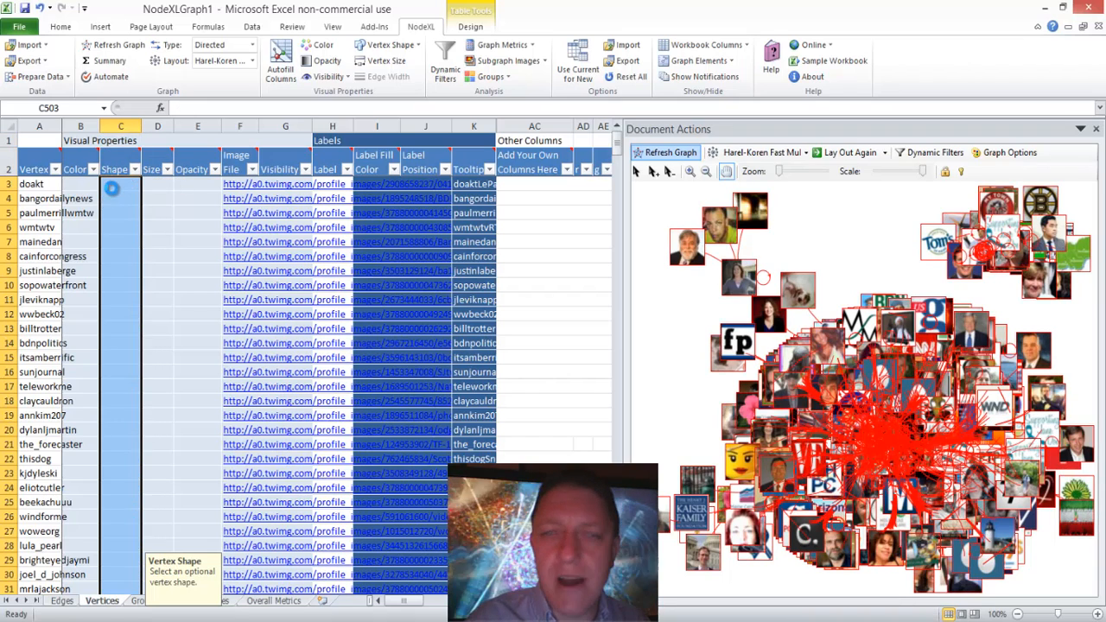
{"action": "key", "text": "Down"}
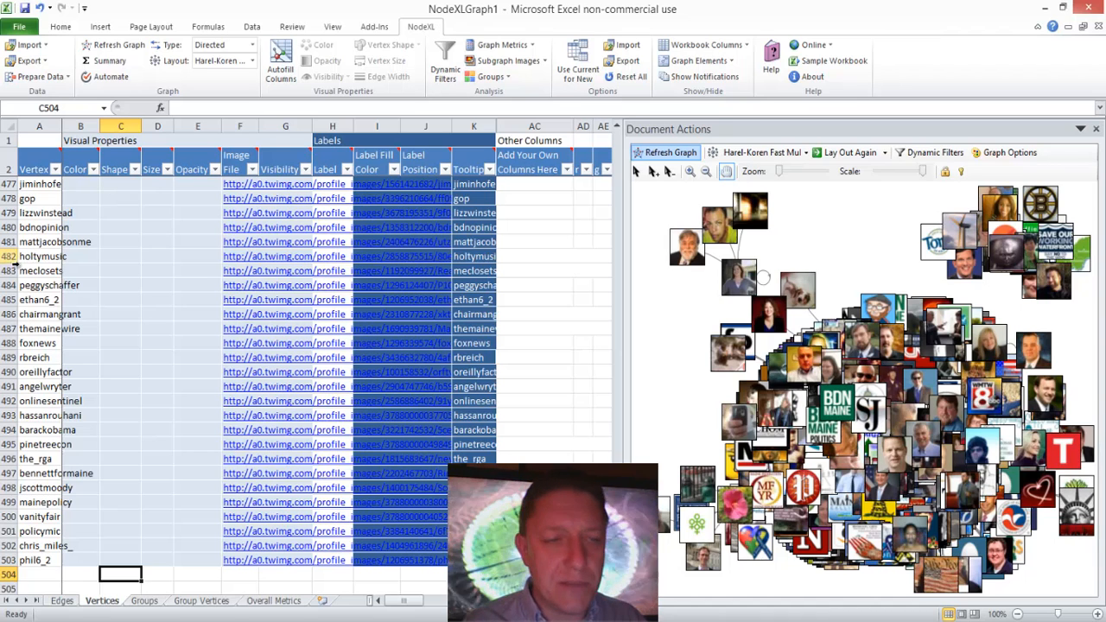
{"action": "left_click", "coordinate": [69, 602]}
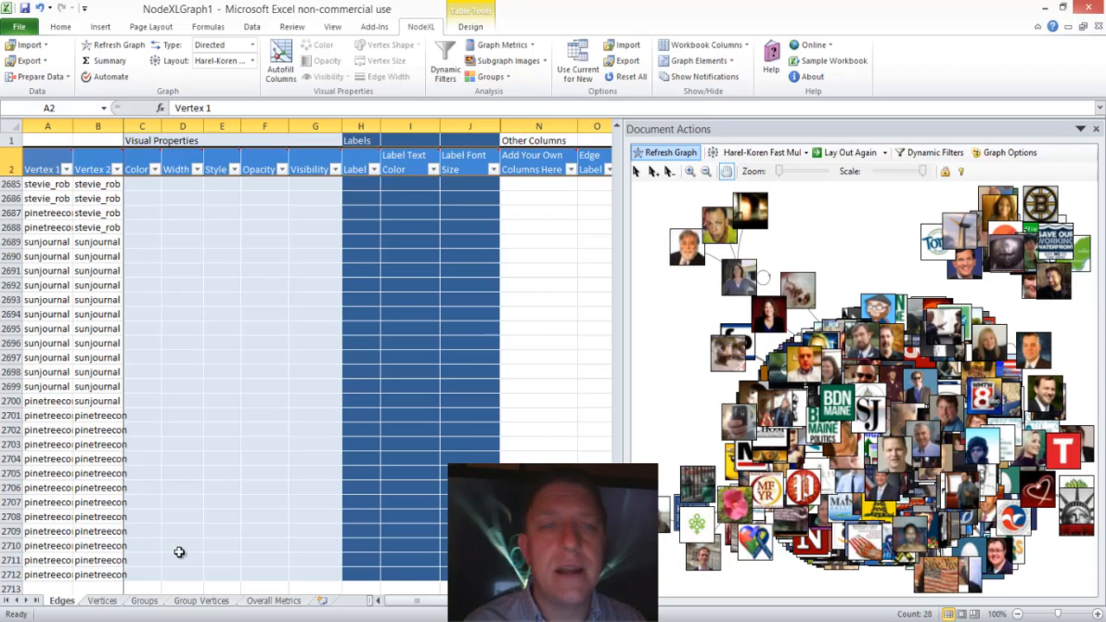
{"action": "left_click", "coordinate": [102, 601]}
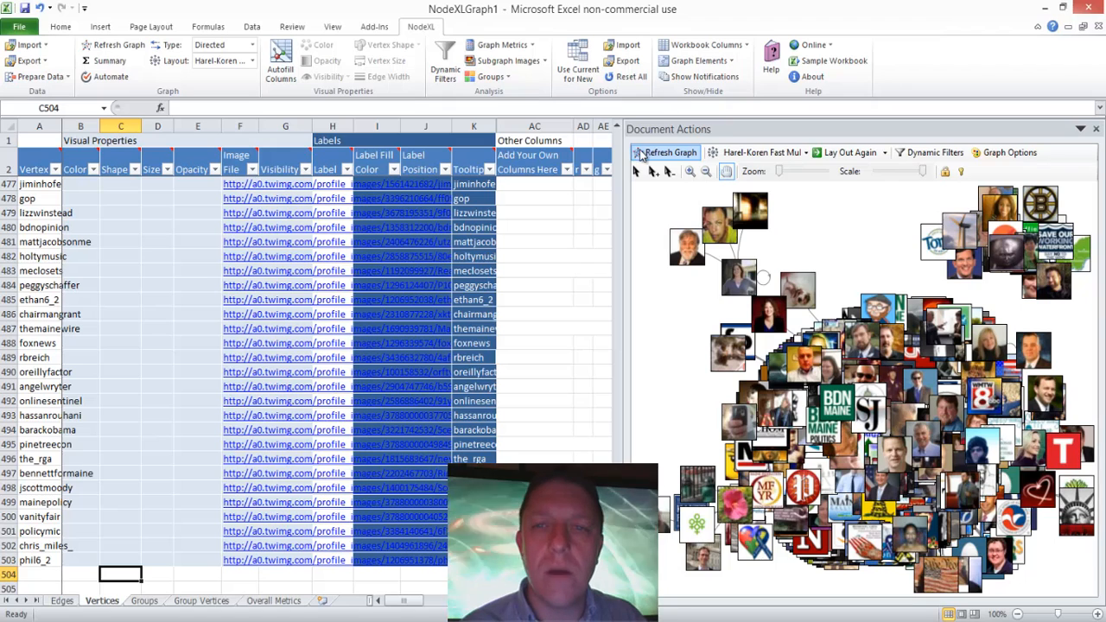
{"action": "left_click", "coordinate": [643, 154]}
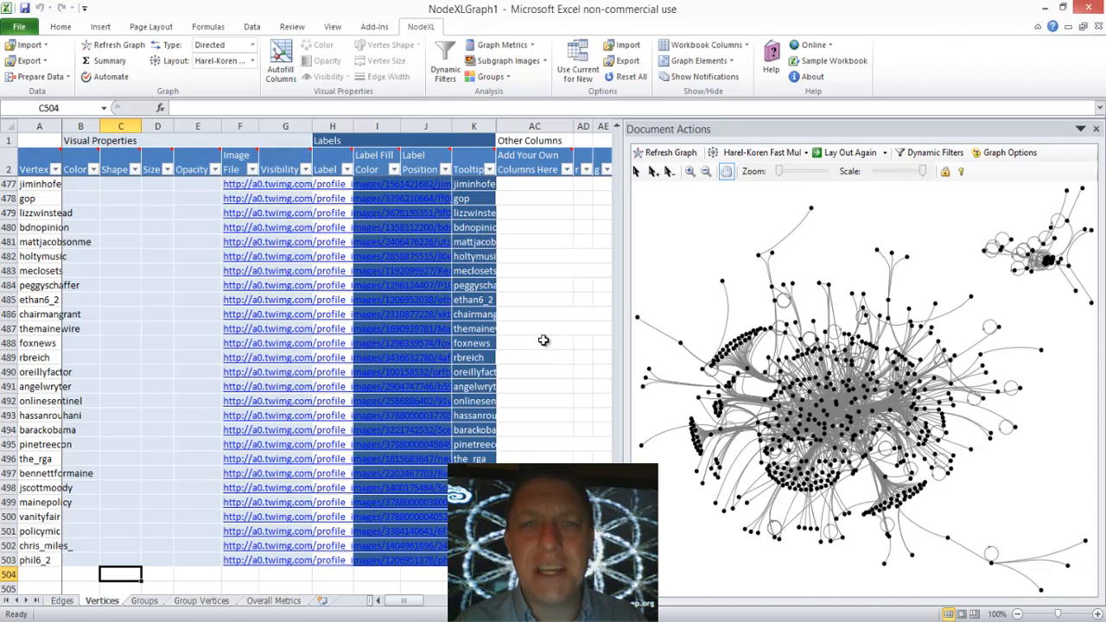
Step: Read the overall graph metrics description and add vertex in-degree, out-degree, betweenness and closeness, and eigenvector centrality to the metrics for calculation
{"action": "left_click", "coordinate": [533, 46]}
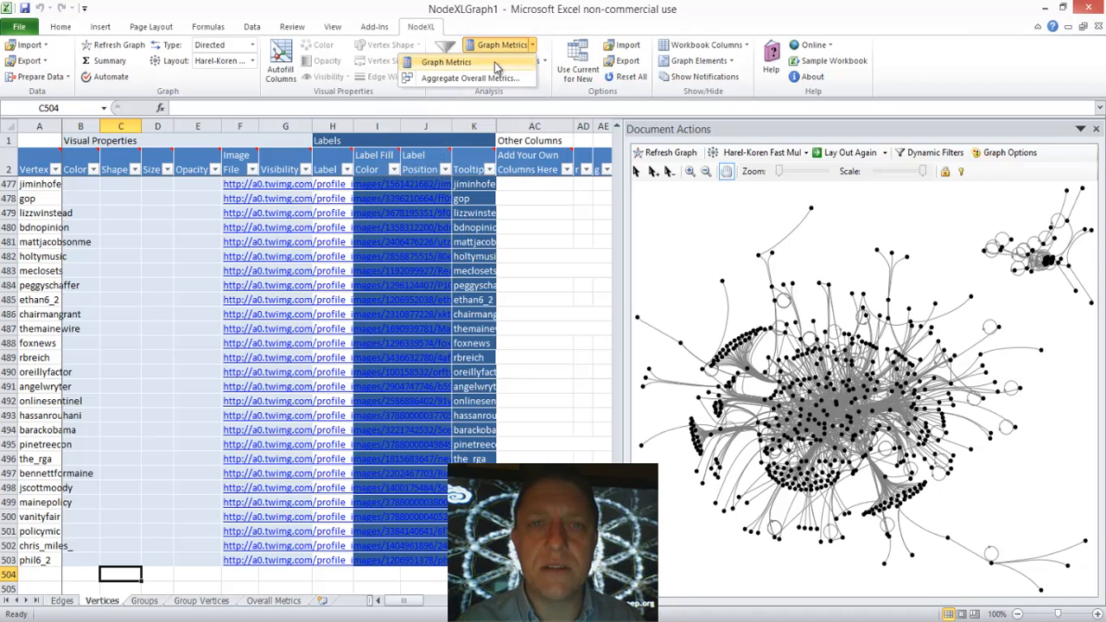
{"action": "left_click", "coordinate": [496, 66]}
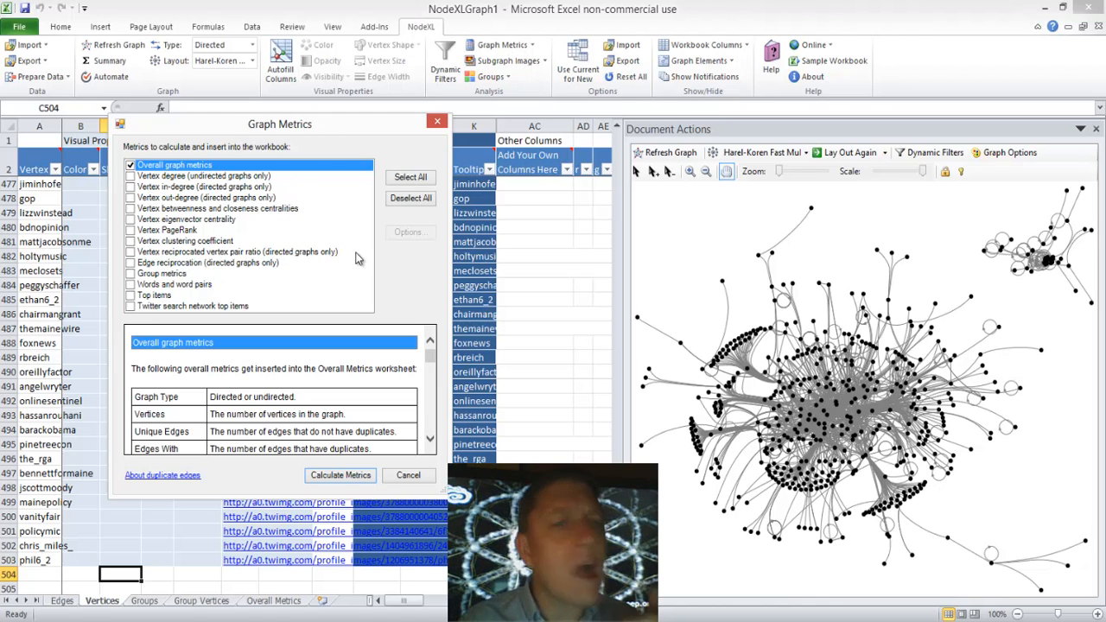
{"action": "left_click", "coordinate": [432, 385]}
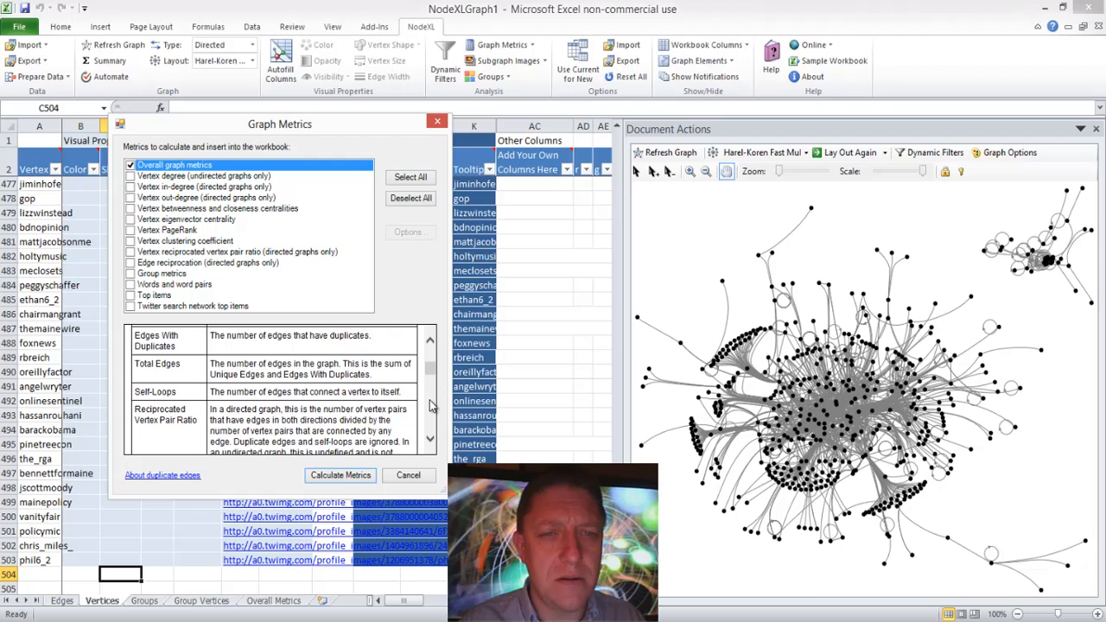
{"action": "scroll", "coordinate": [432, 406], "scroll_direction": "down", "scroll_amount": 3}
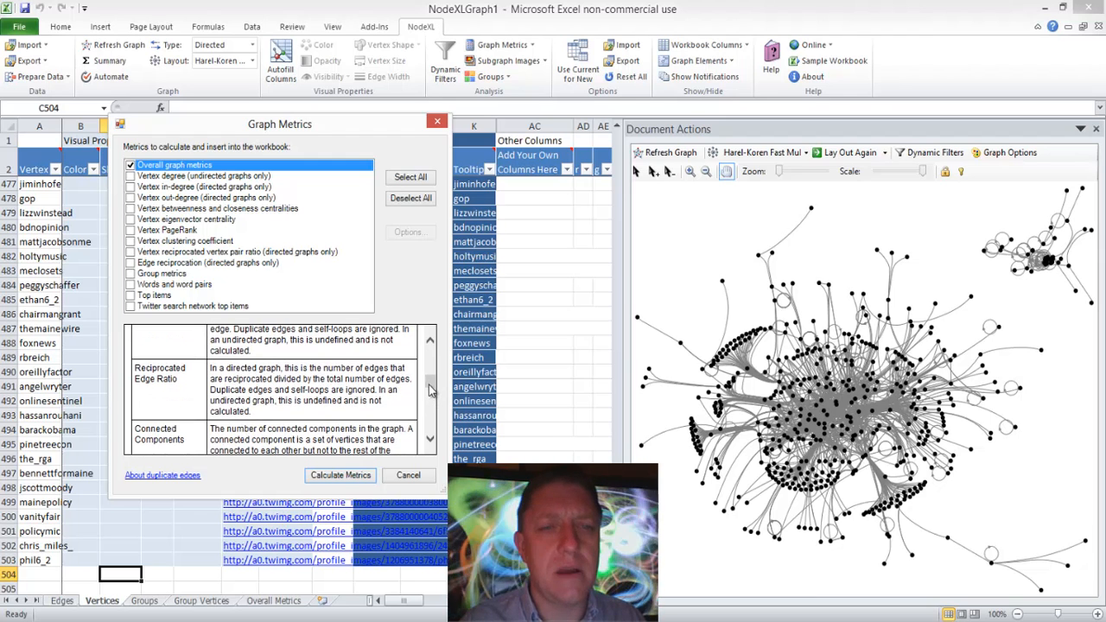
{"action": "left_click_drag", "start_coordinate": [430, 391], "coordinate": [430, 413]}
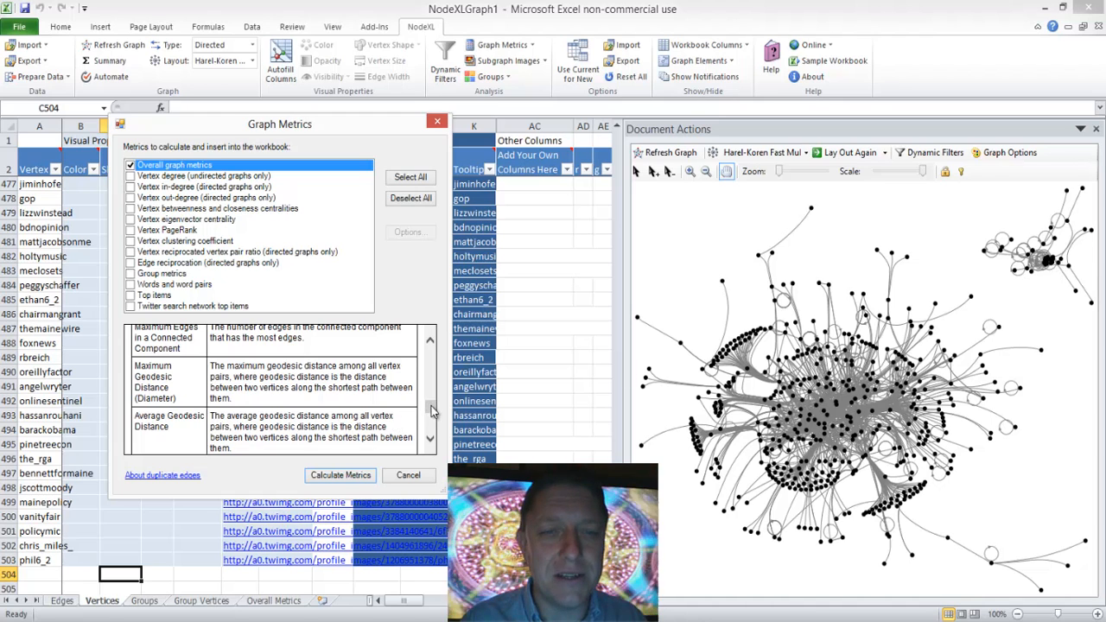
{"action": "left_click_drag", "start_coordinate": [432, 407], "coordinate": [431, 424]}
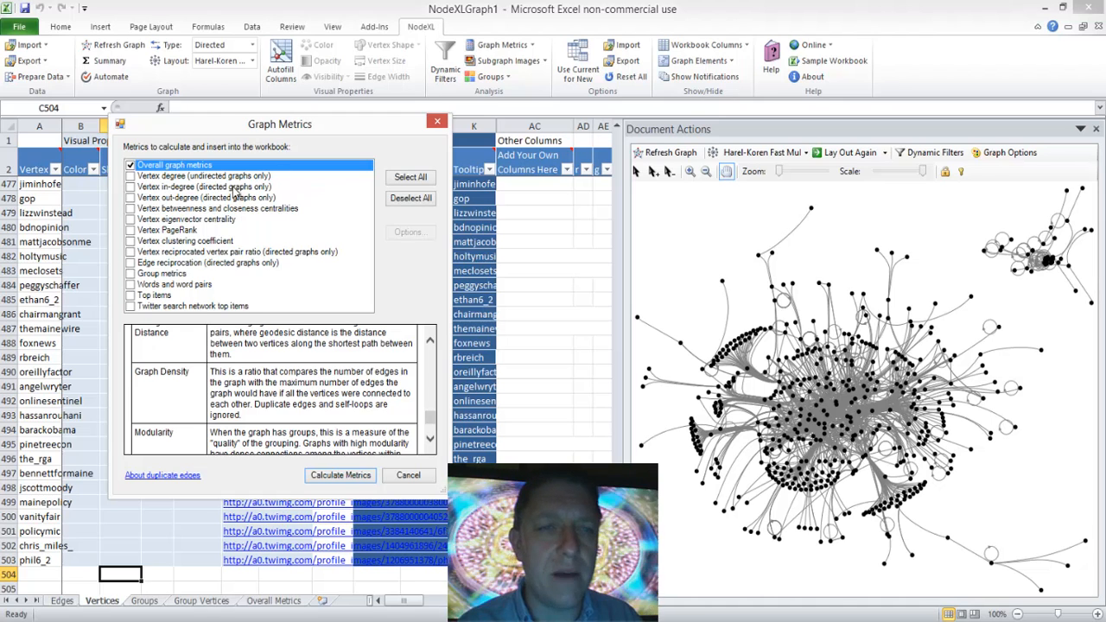
{"action": "left_click", "coordinate": [132, 188]}
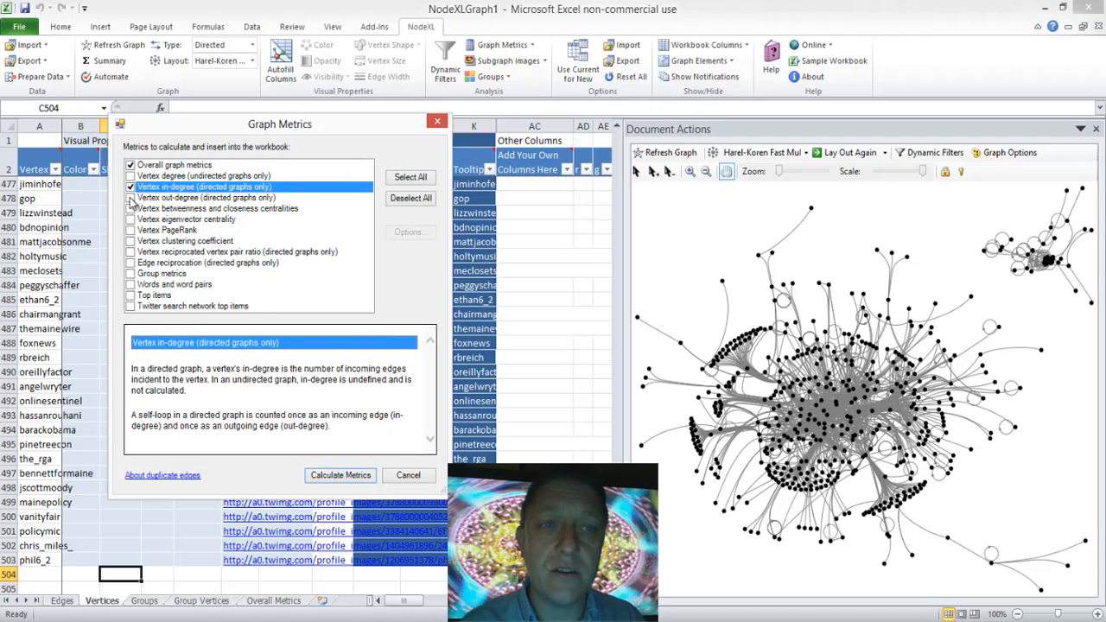
{"action": "left_click", "coordinate": [130, 198]}
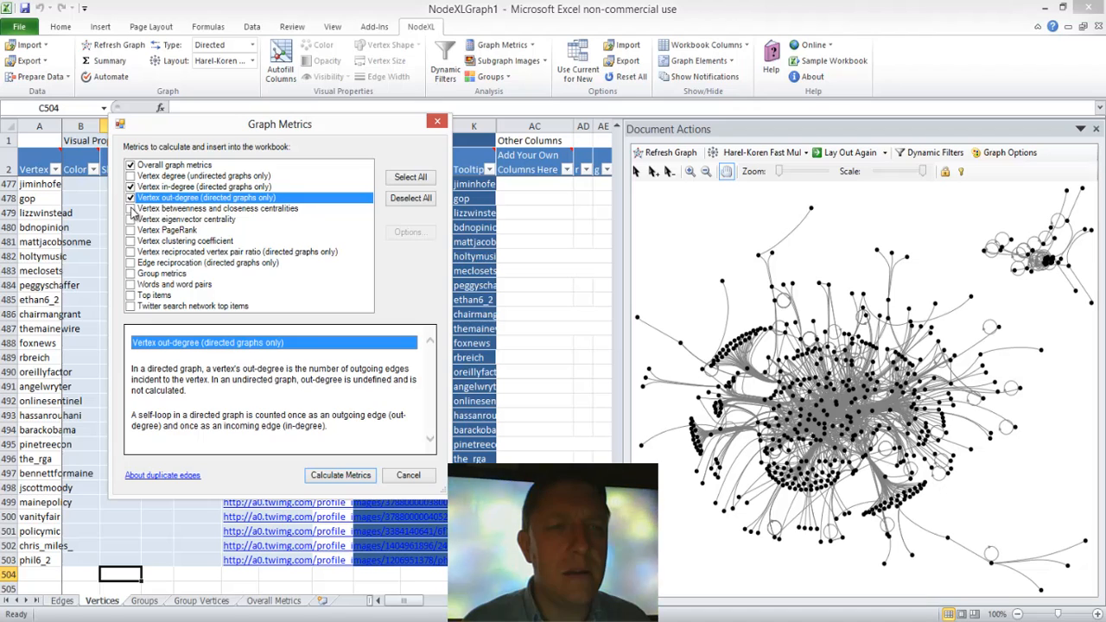
{"action": "left_click", "coordinate": [132, 209]}
{"action": "left_click", "coordinate": [131, 220]}
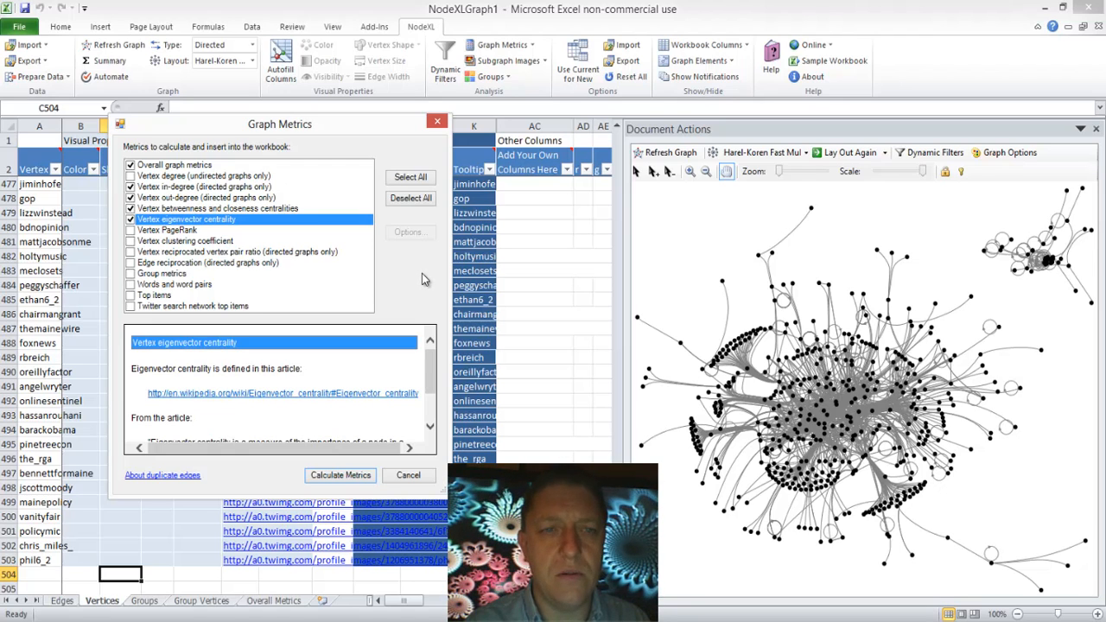
Step: Include words and word pairs, counted in the Tweet column of the Edges worksheet, and calculate the selected metrics
{"action": "left_click", "coordinate": [180, 286]}
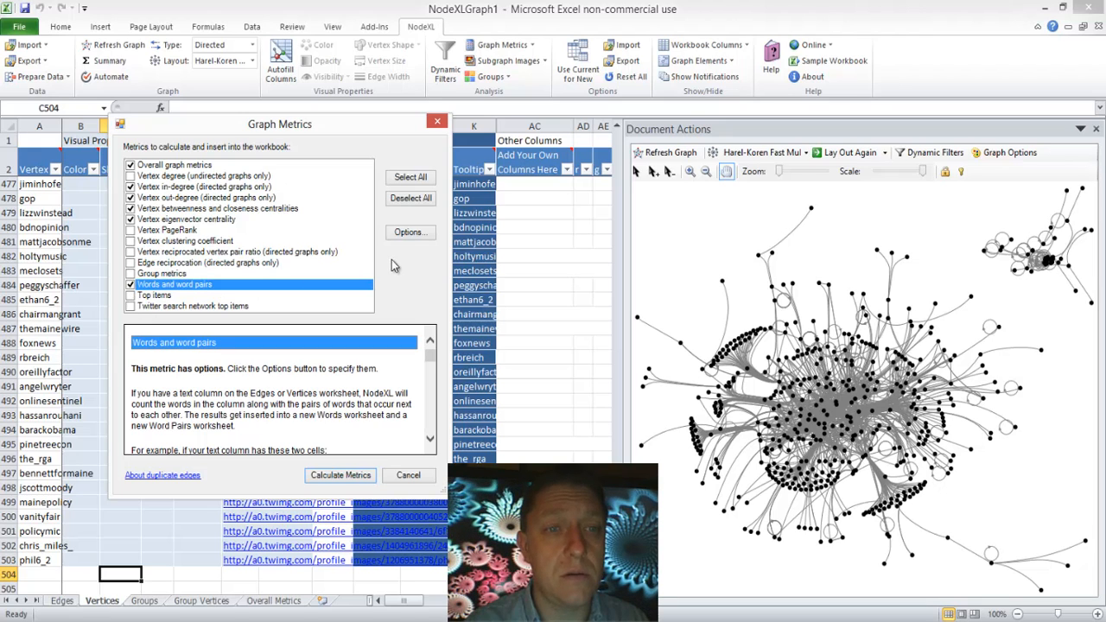
{"action": "left_click", "coordinate": [407, 233]}
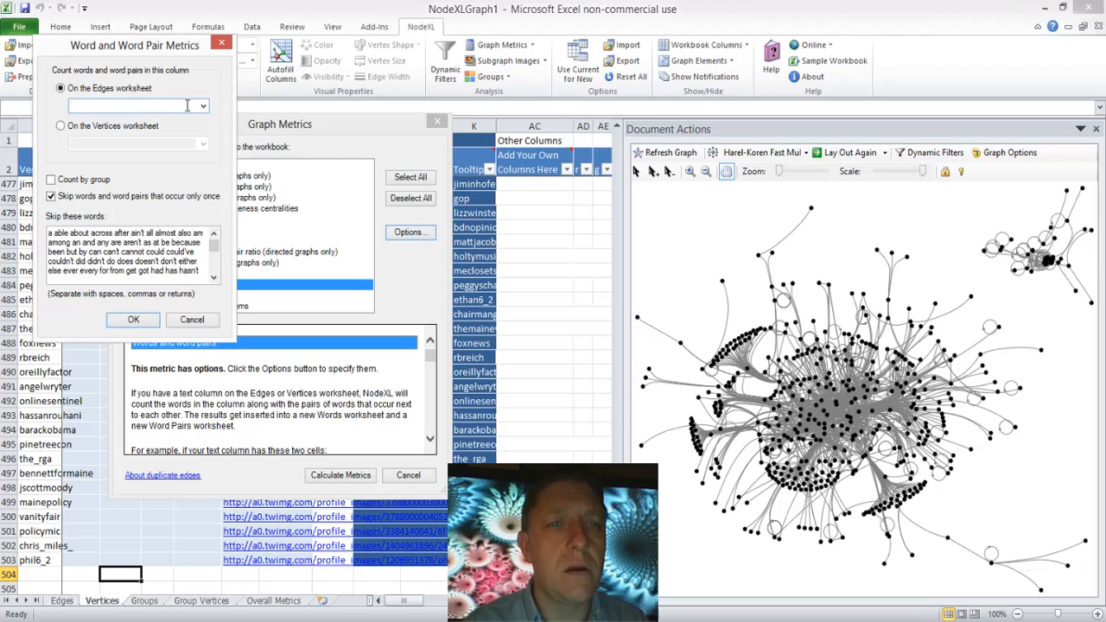
{"action": "left_click", "coordinate": [203, 106]}
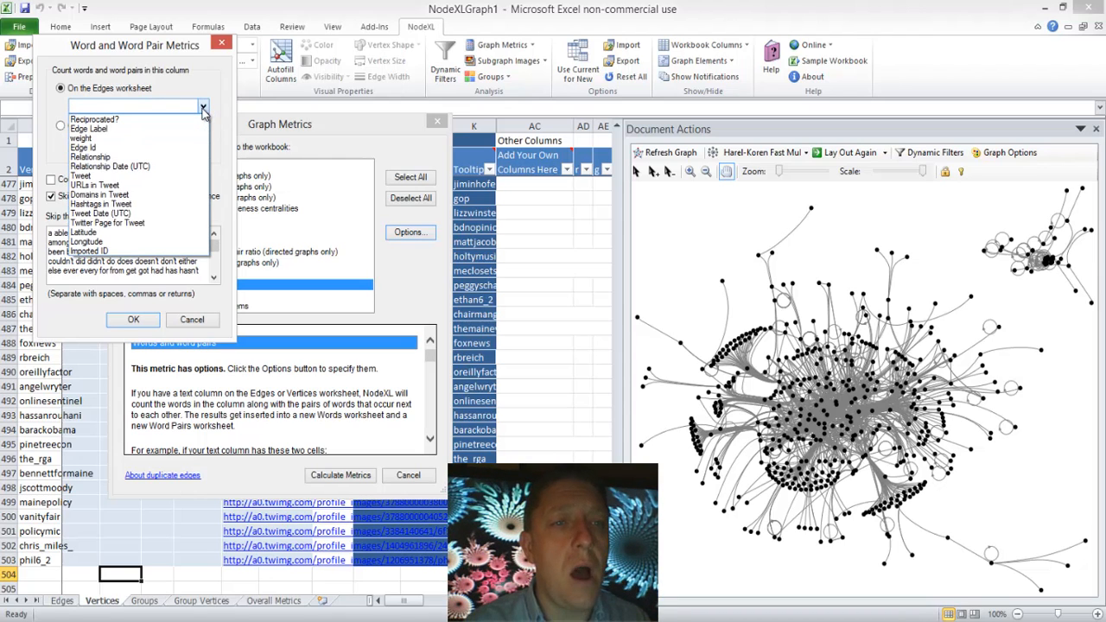
{"action": "left_click", "coordinate": [135, 175]}
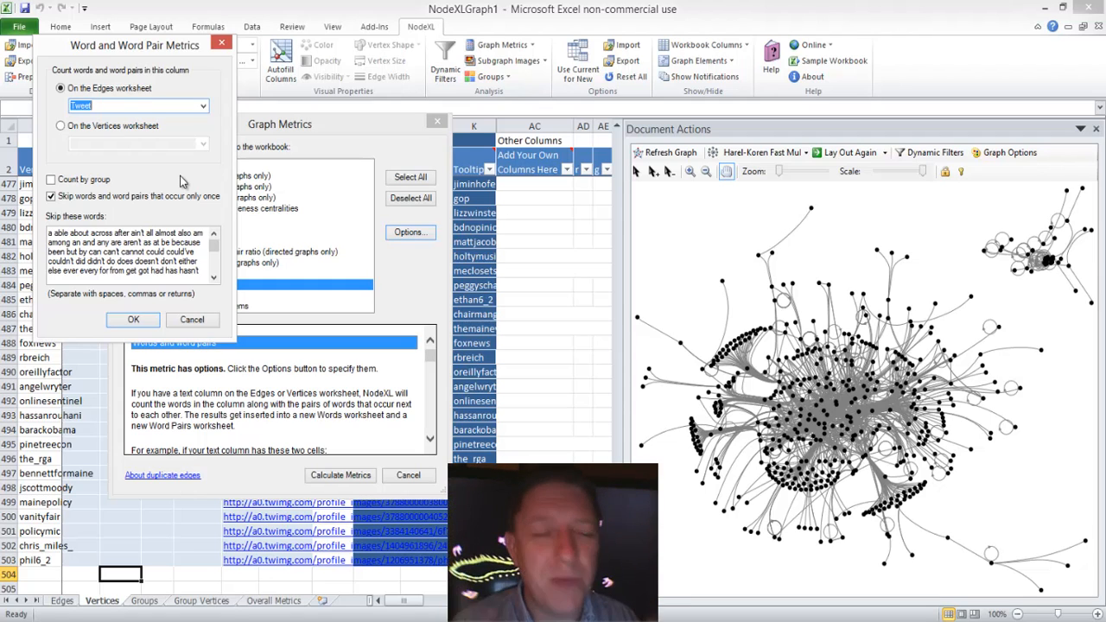
{"action": "left_click", "coordinate": [135, 320]}
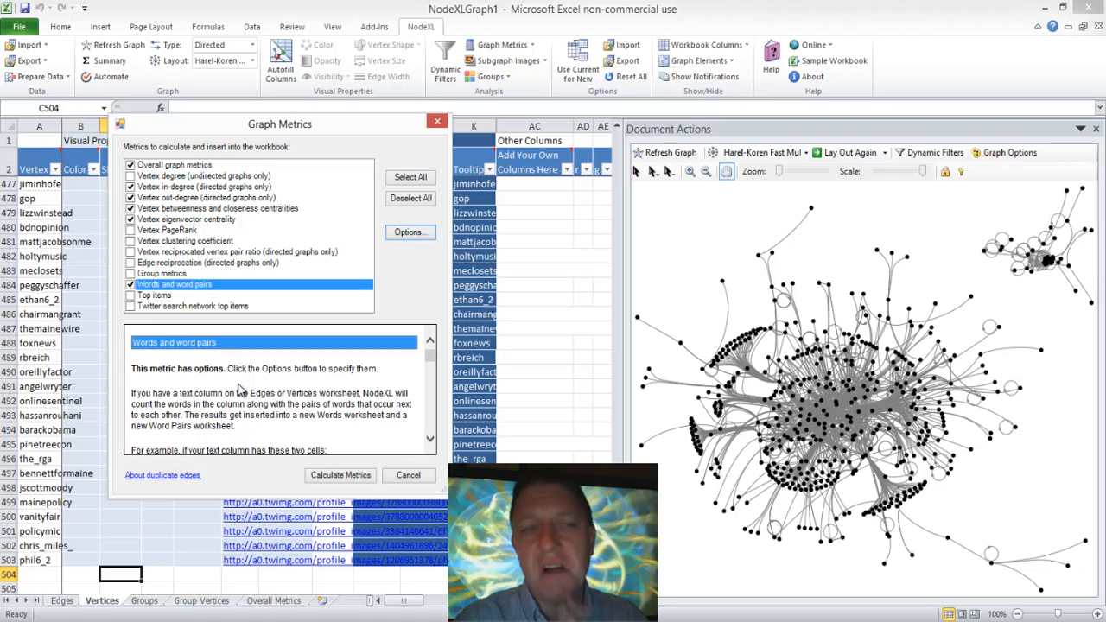
{"action": "left_click", "coordinate": [337, 475]}
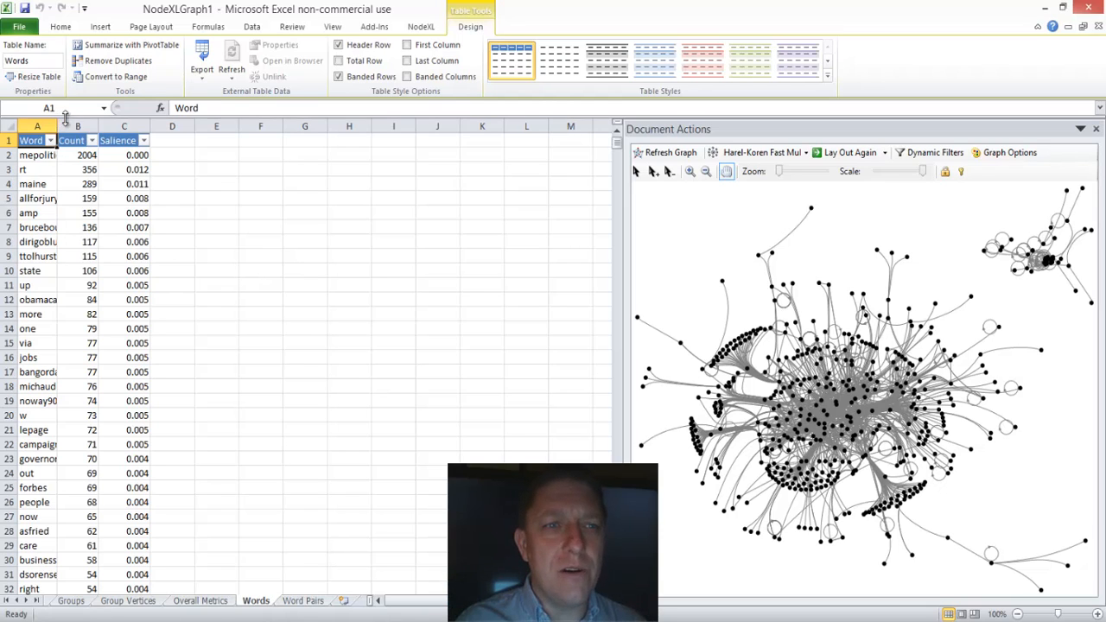
Step: Widen the Word column on the Words worksheet to fit whole words and look through the list of worksheets
{"action": "left_click_drag", "start_coordinate": [64, 127], "coordinate": [127, 128]}
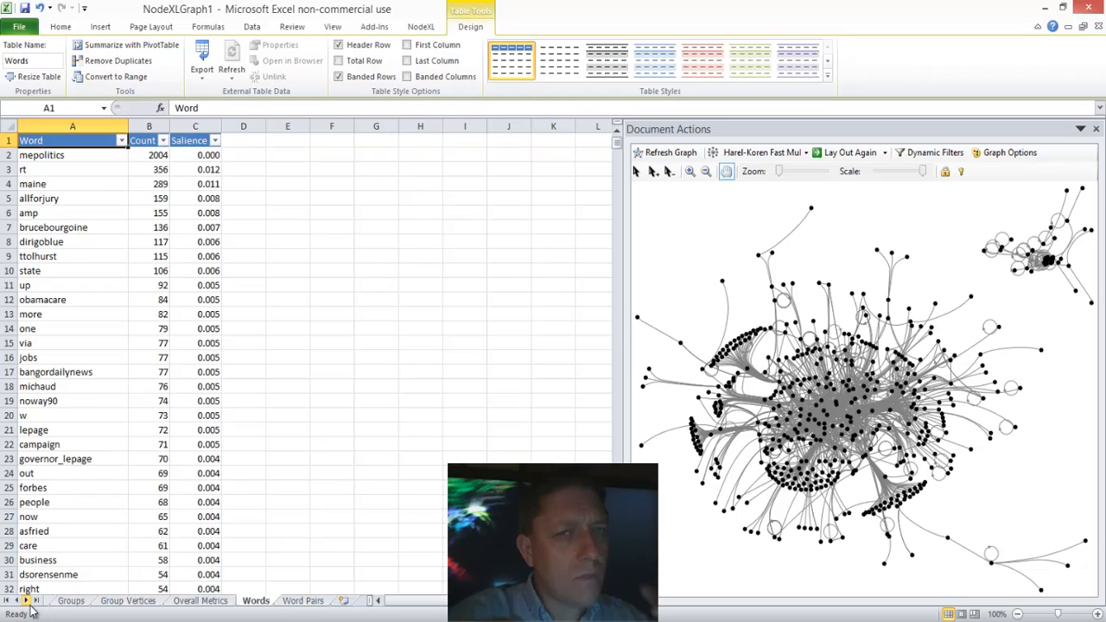
{"action": "left_click", "coordinate": [419, 30]}
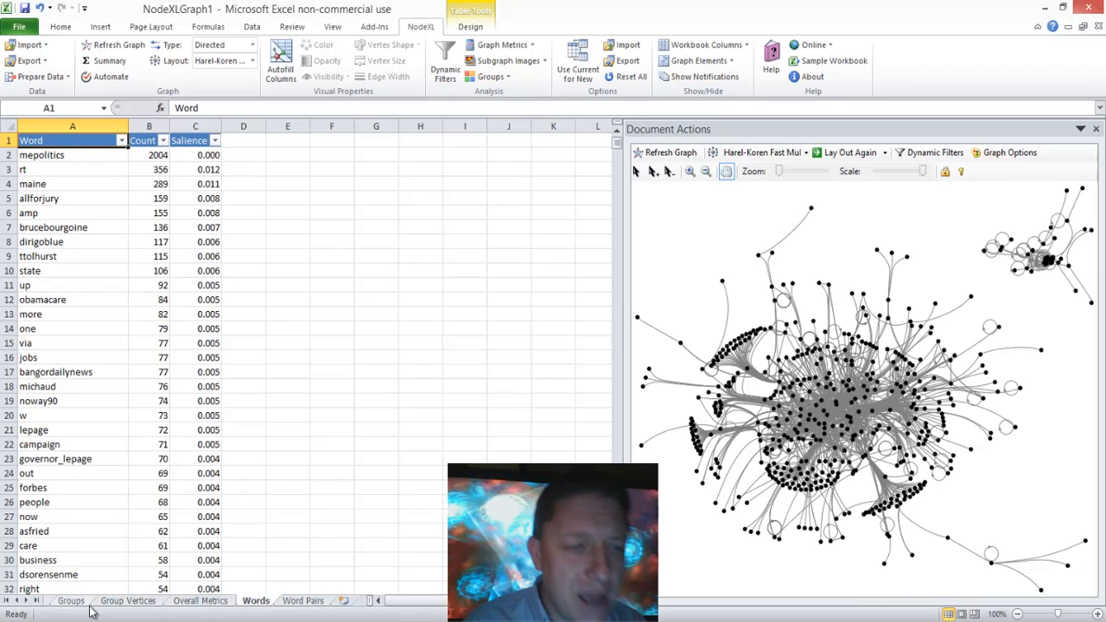
{"action": "left_click", "coordinate": [16, 601]}
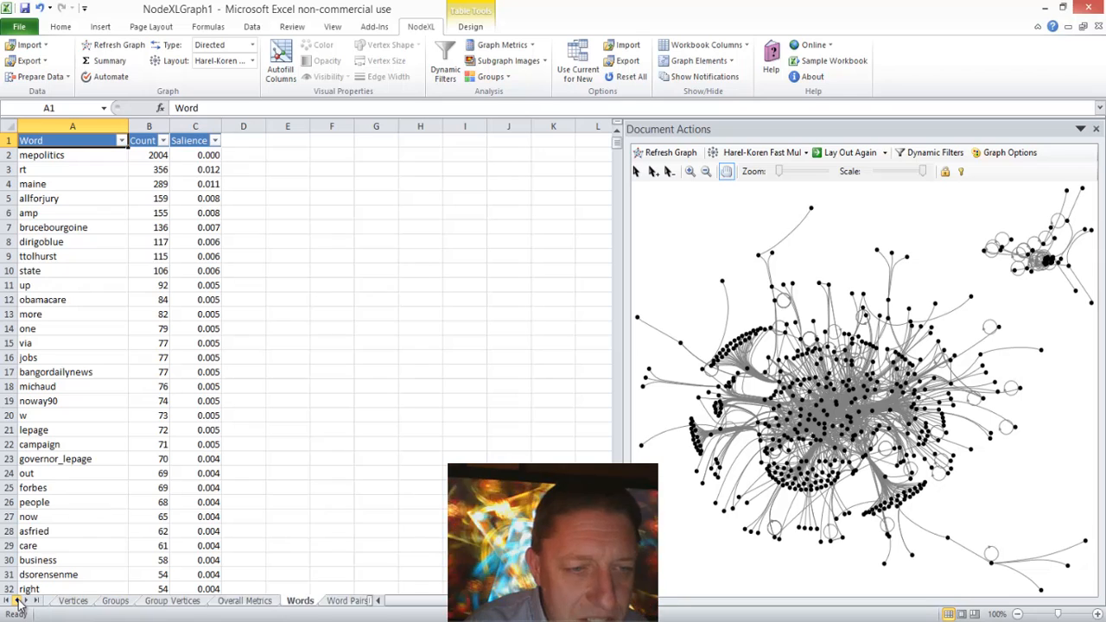
{"action": "left_click", "coordinate": [16, 601]}
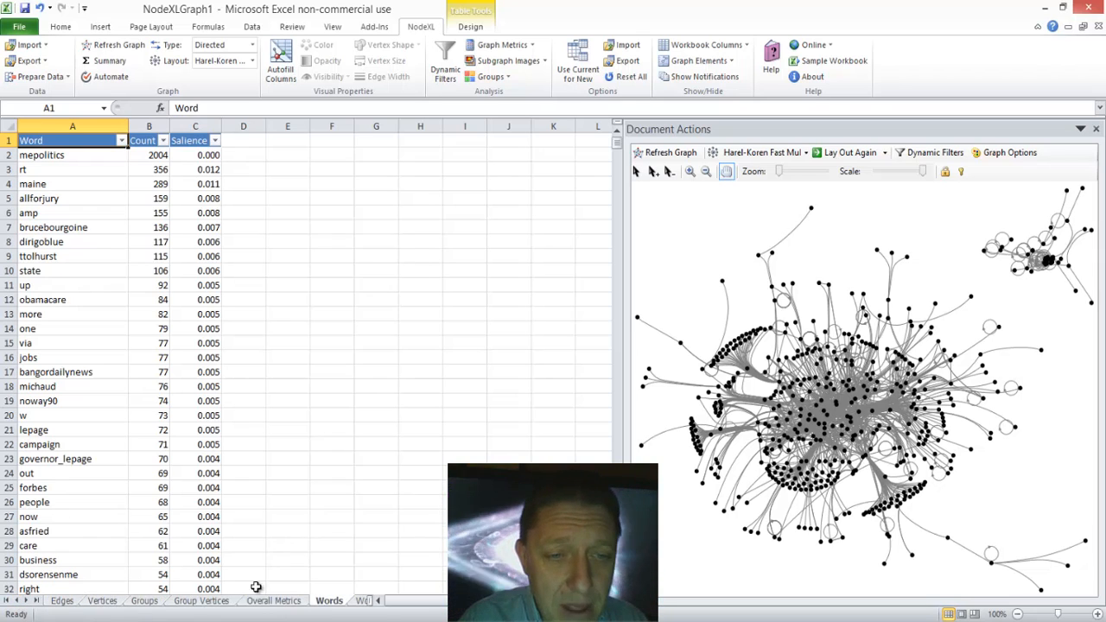
{"action": "left_click", "coordinate": [28, 602]}
{"action": "left_click", "coordinate": [28, 603]}
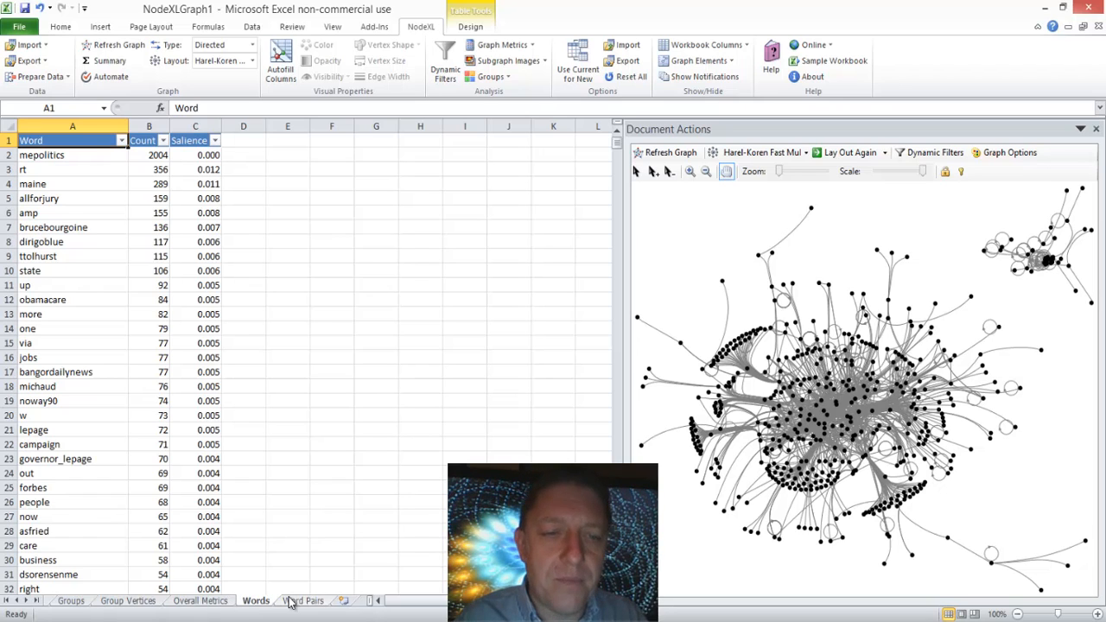
Step: Widen the Word 1 column on the Word Pairs worksheet and look at the last pair in row 2442
{"action": "left_click", "coordinate": [294, 601]}
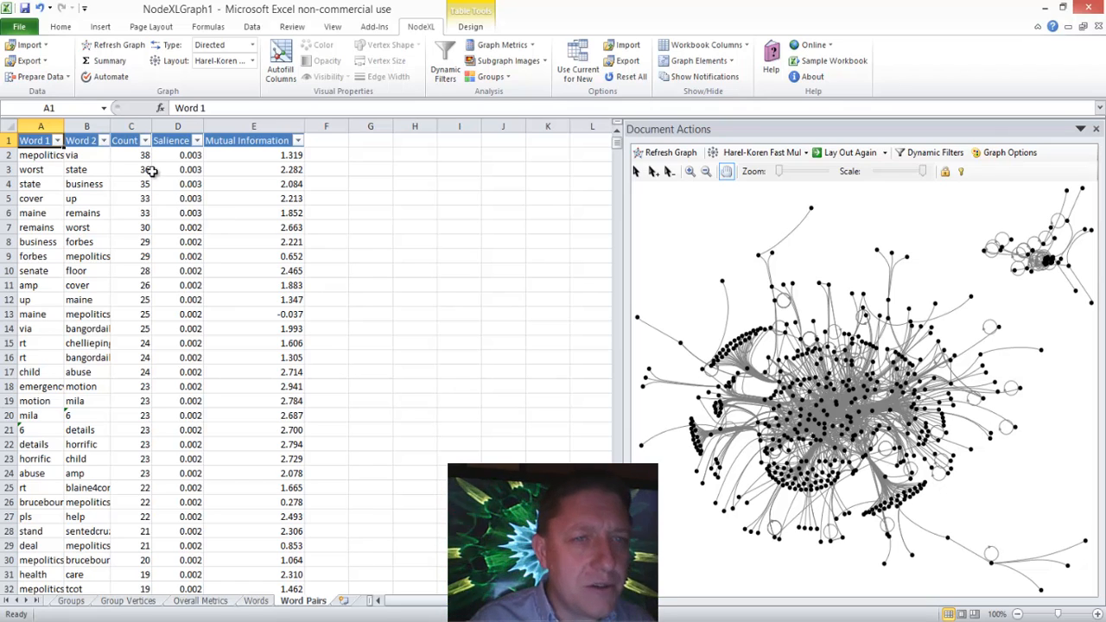
{"action": "left_click_drag", "start_coordinate": [63, 125], "coordinate": [90, 126]}
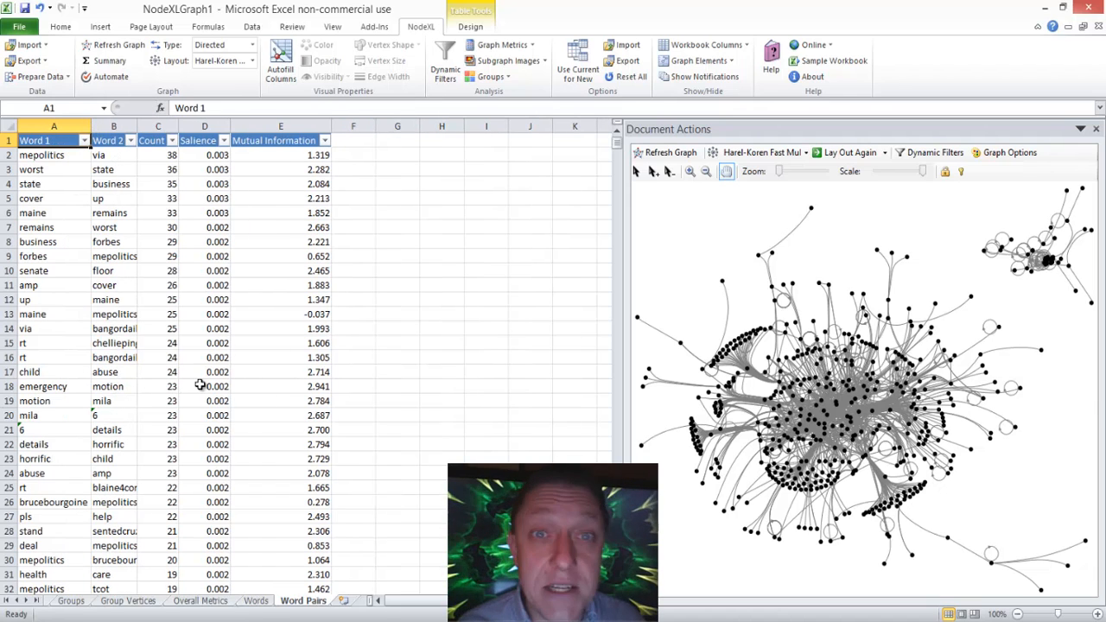
{"action": "left_click", "coordinate": [56, 370]}
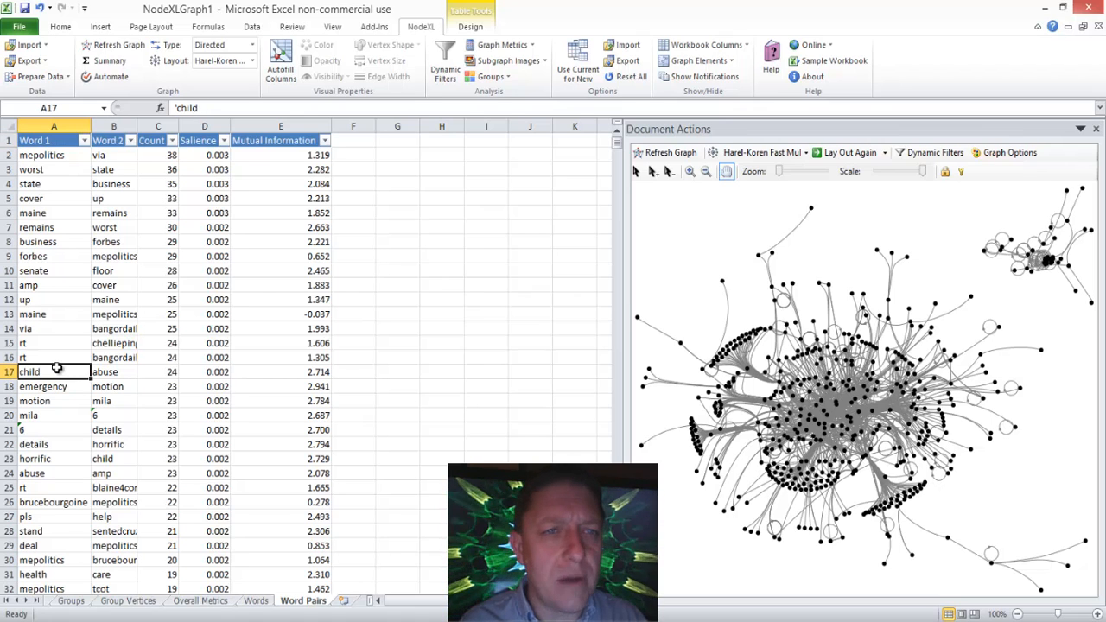
{"action": "key", "text": "ctrl+Down"}
{"action": "key", "text": "Up"}
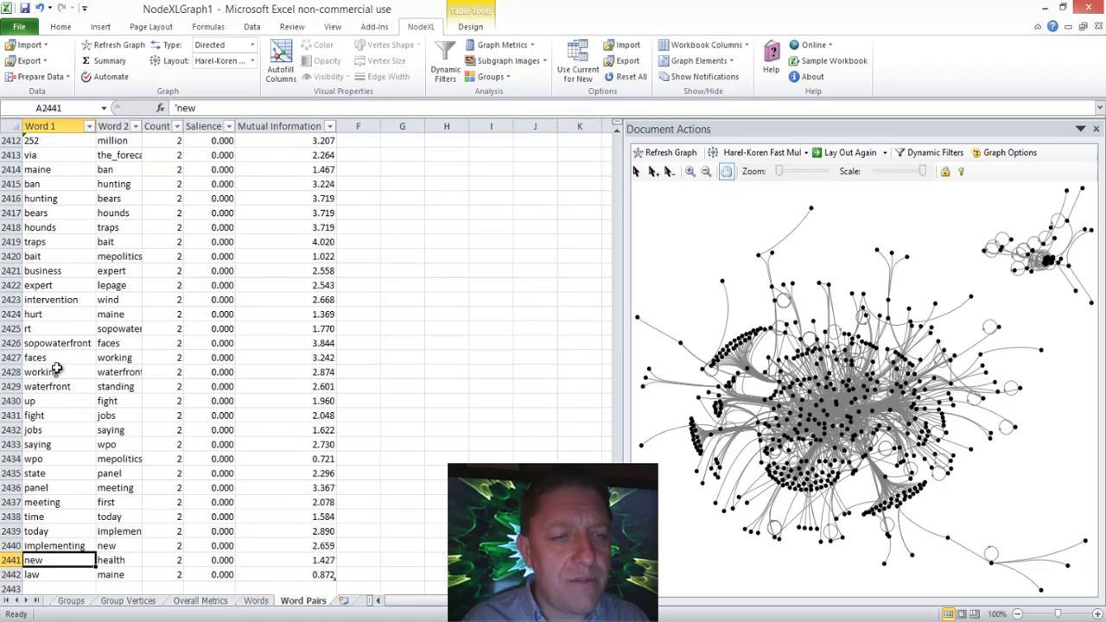
{"action": "key", "text": "Down"}
{"action": "key", "text": "Right"}
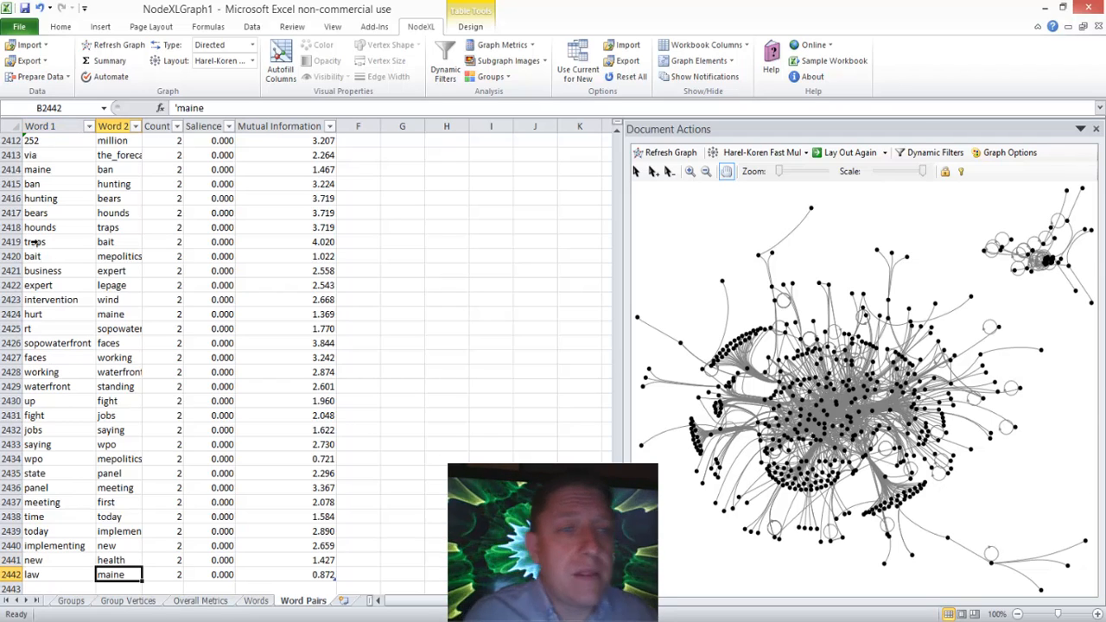
Step: Examine the "bears" and "hounds" pair in row 2417 of the Word Pairs worksheet
{"action": "left_click", "coordinate": [52, 213]}
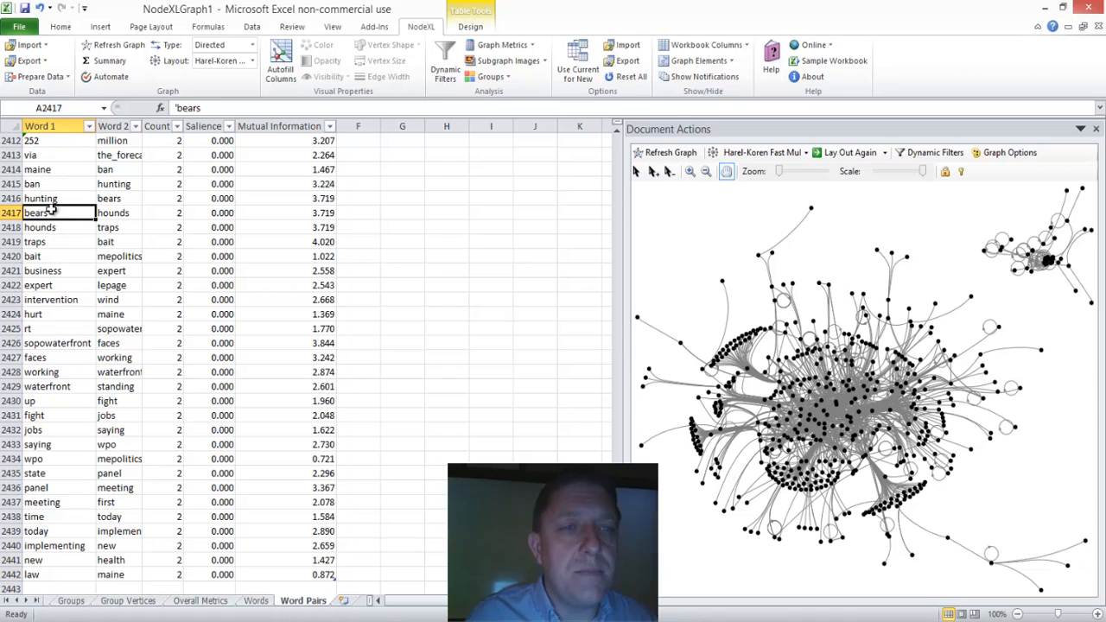
{"action": "left_click", "coordinate": [100, 213]}
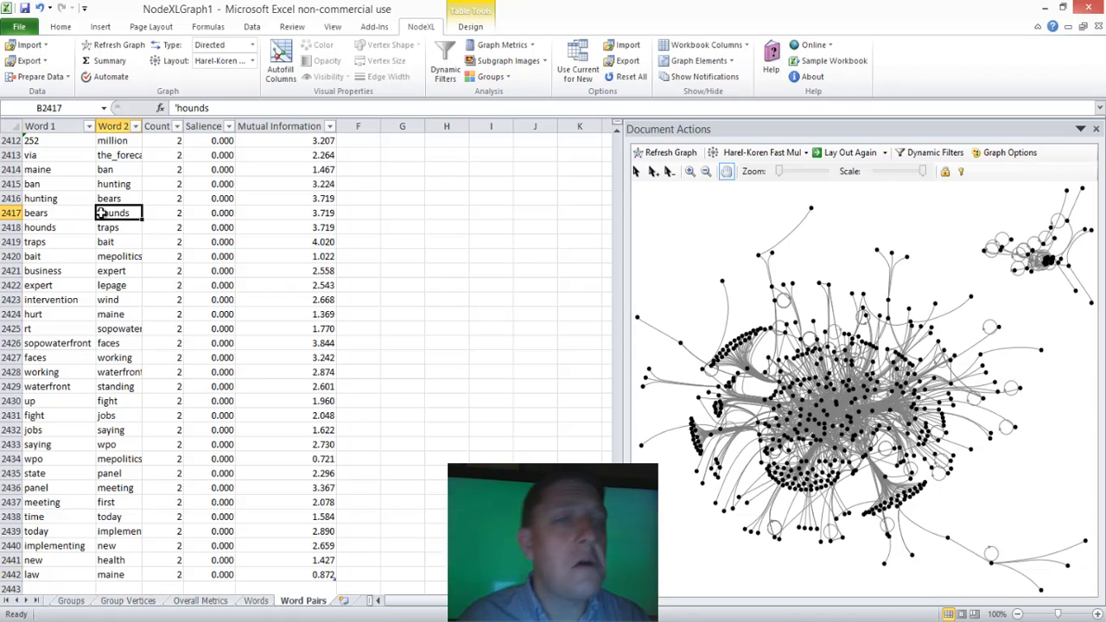
{"action": "key", "text": "Left"}
Step: Return to the start of the Word Pairs worksheet and sort the table by Word 1 from A to Z
{"action": "key", "text": "ctrl+Home"}
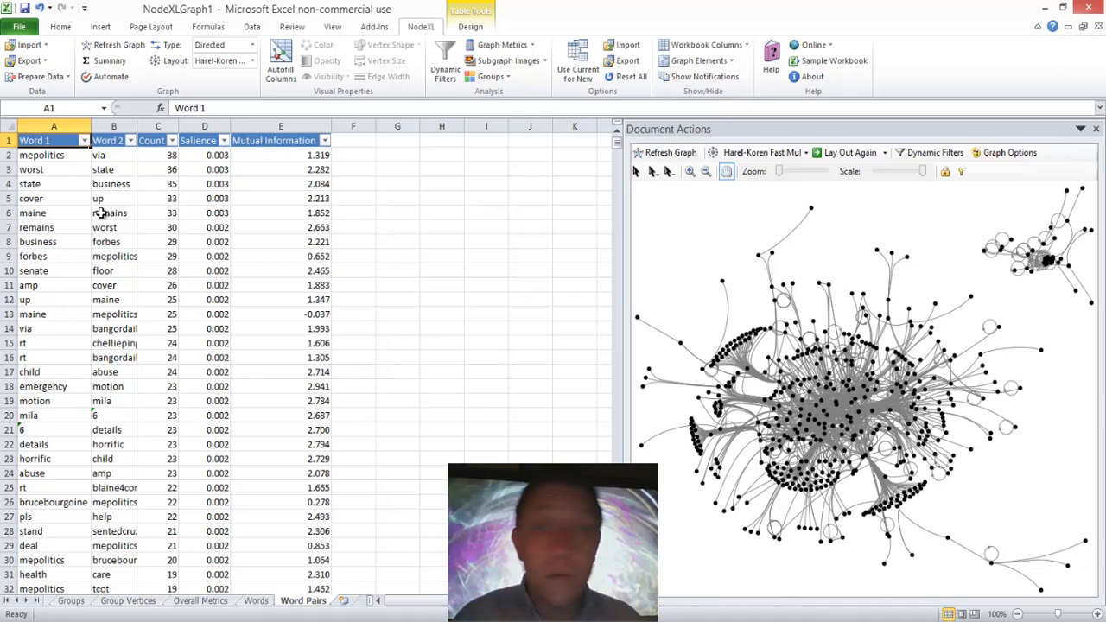
{"action": "left_click", "coordinate": [84, 141]}
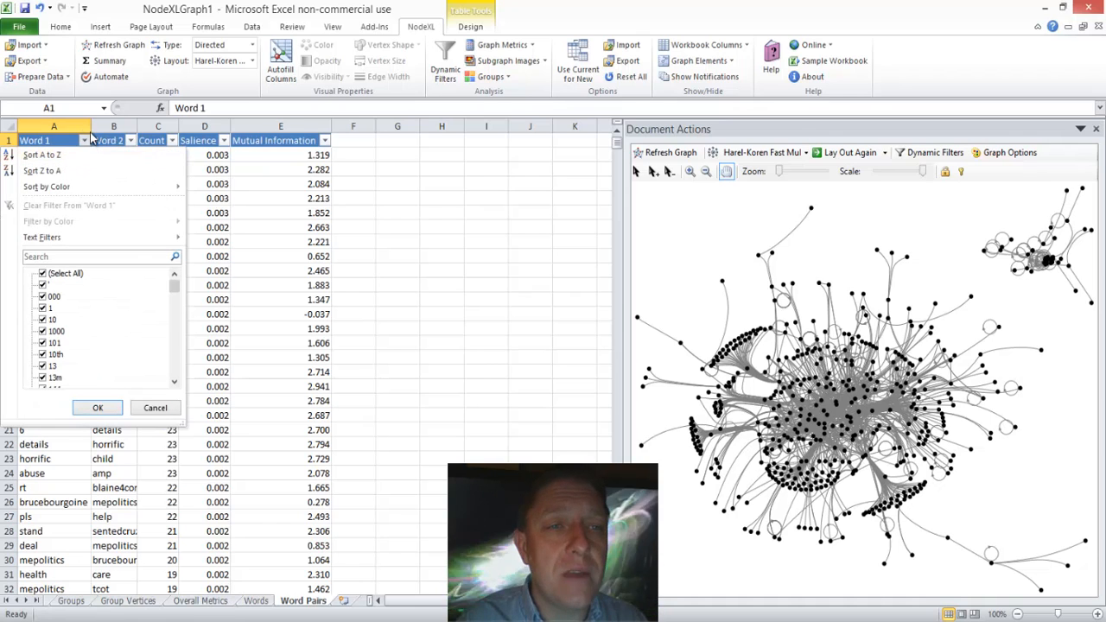
{"action": "left_click", "coordinate": [84, 141]}
{"action": "left_click", "coordinate": [84, 141]}
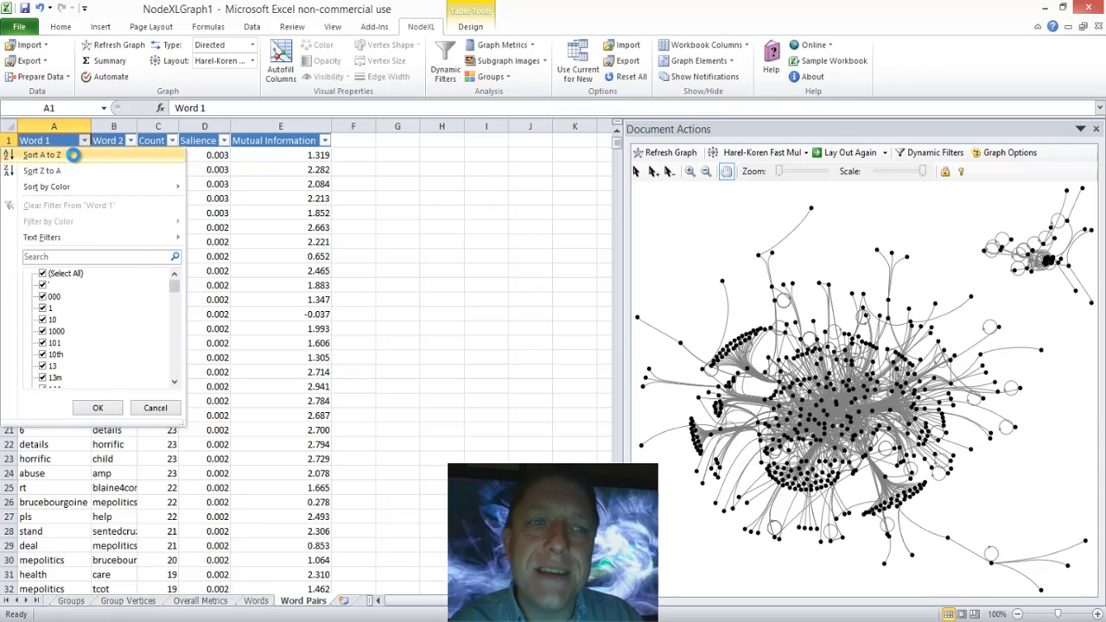
{"action": "left_click", "coordinate": [73, 155]}
Step: Look through the alphabetically sorted word pairs for those whose first word is "lepage"
{"action": "left_click", "coordinate": [55, 197]}
{"action": "key", "text": "Page_Down"}
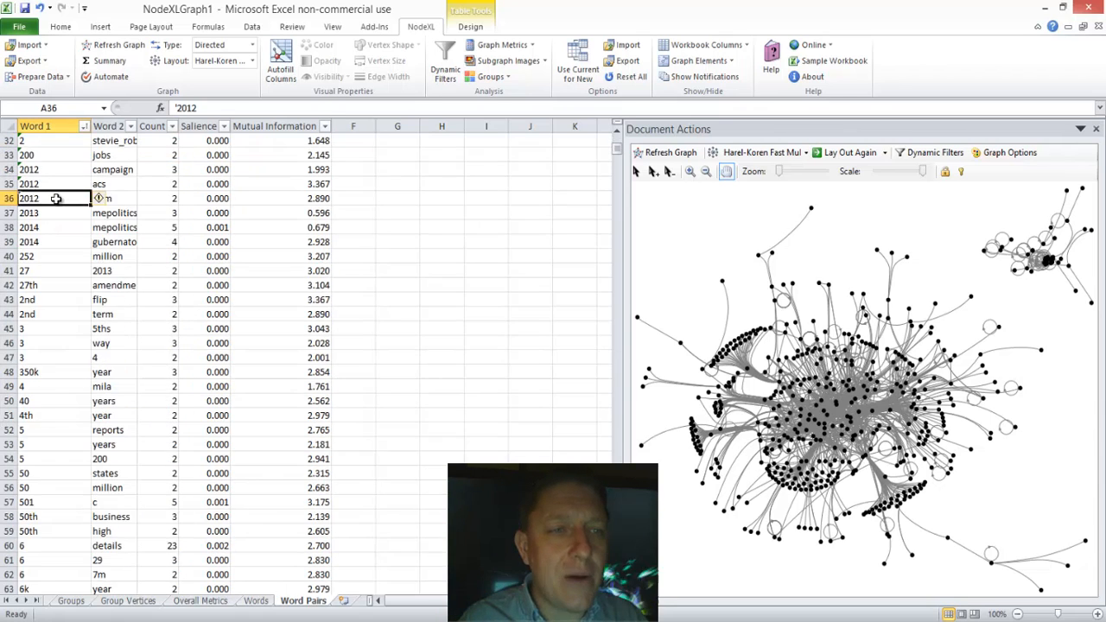
{"action": "key", "text": "Page_Down"}
{"action": "key", "text": "Page_Down"}
{"action": "key", "text": "Page_Down"}
{"action": "key", "text": "Page_Down"}
{"action": "key", "text": "Page_Down"}
{"action": "key", "text": "Page_Down"}
{"action": "key", "text": "Page_Down"}
{"action": "key", "text": "Page_Down"}
{"action": "key", "text": "Page_Down"}
{"action": "key", "text": "Page_Down"}
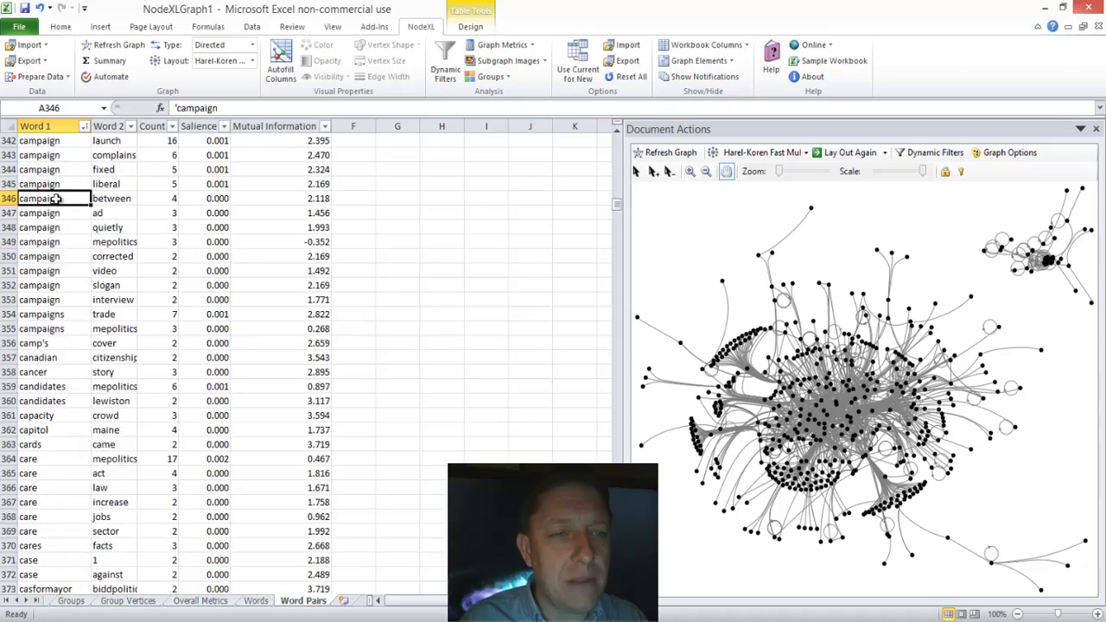
{"action": "key", "text": "Page_Down"}
{"action": "key", "text": "Page_Down"}
{"action": "key", "text": "Page_Down"}
{"action": "key", "text": "Page_Down"}
{"action": "key", "text": "Page_Down"}
{"action": "key", "text": "Page_Down"}
{"action": "key", "text": "Page_Down"}
{"action": "key", "text": "Page_Down"}
{"action": "key", "text": "Page_Down"}
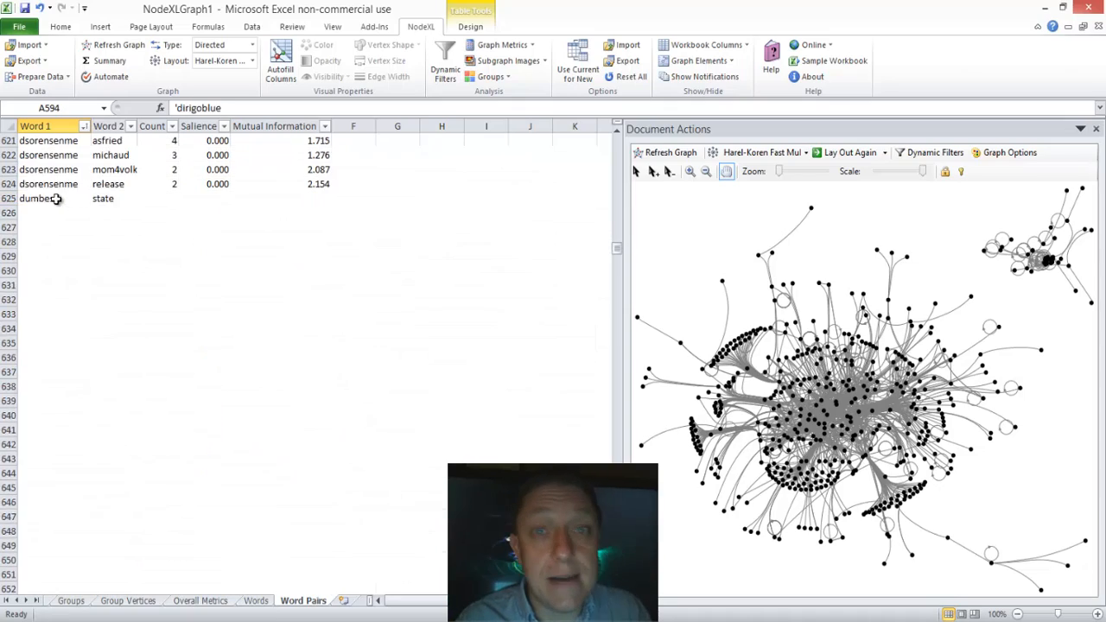
{"action": "key", "text": "Page_Down"}
{"action": "key", "text": "Page_Down"}
{"action": "key", "text": "Page_Down"}
{"action": "key", "text": "Page_Down"}
{"action": "key", "text": "Page_Down"}
{"action": "key", "text": "Page_Down"}
{"action": "key", "text": "Page_Down"}
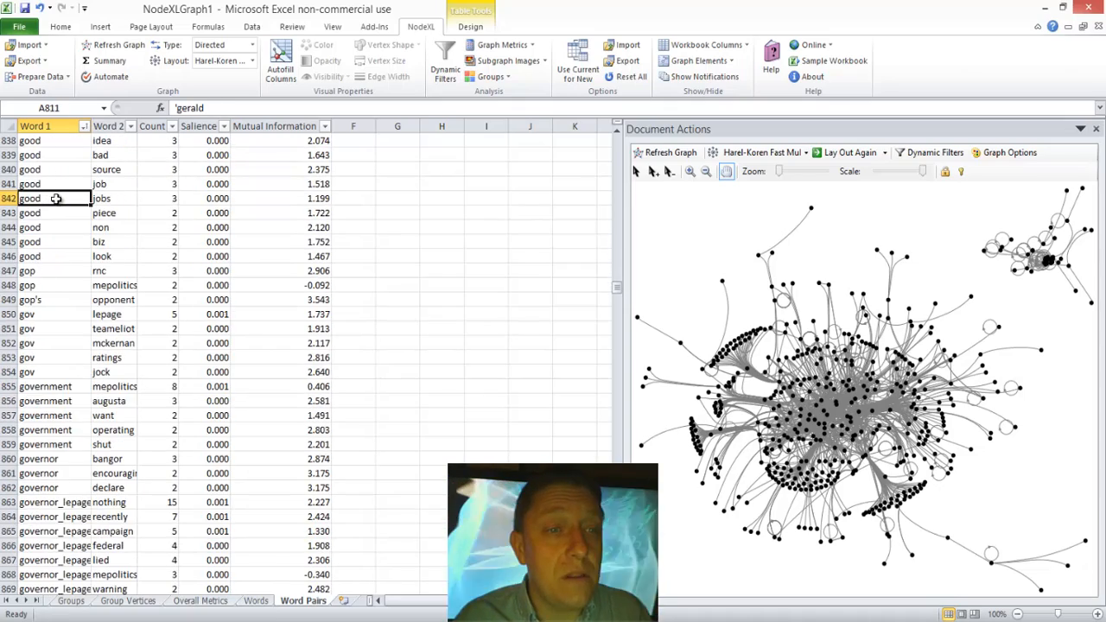
{"action": "key", "text": "Page_Down"}
{"action": "key", "text": "Page_Down"}
{"action": "key", "text": "Page_Down"}
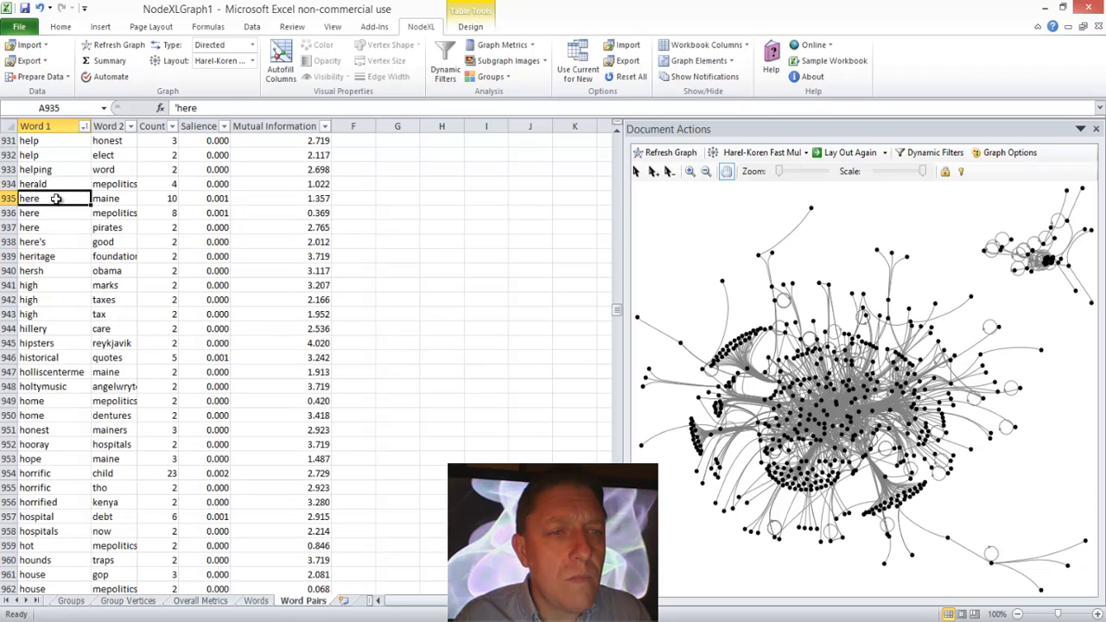
{"action": "key", "text": "Page_Down"}
{"action": "key", "text": "Page_Down"}
{"action": "key", "text": "Page_Down"}
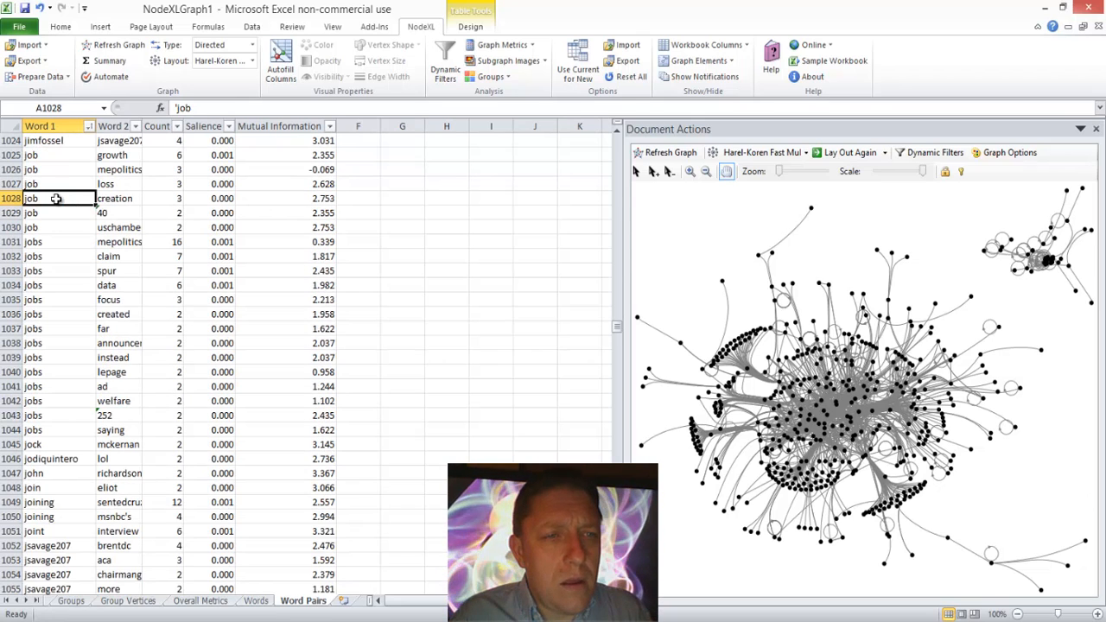
{"action": "key", "text": "Page_Down"}
{"action": "key", "text": "Page_Down"}
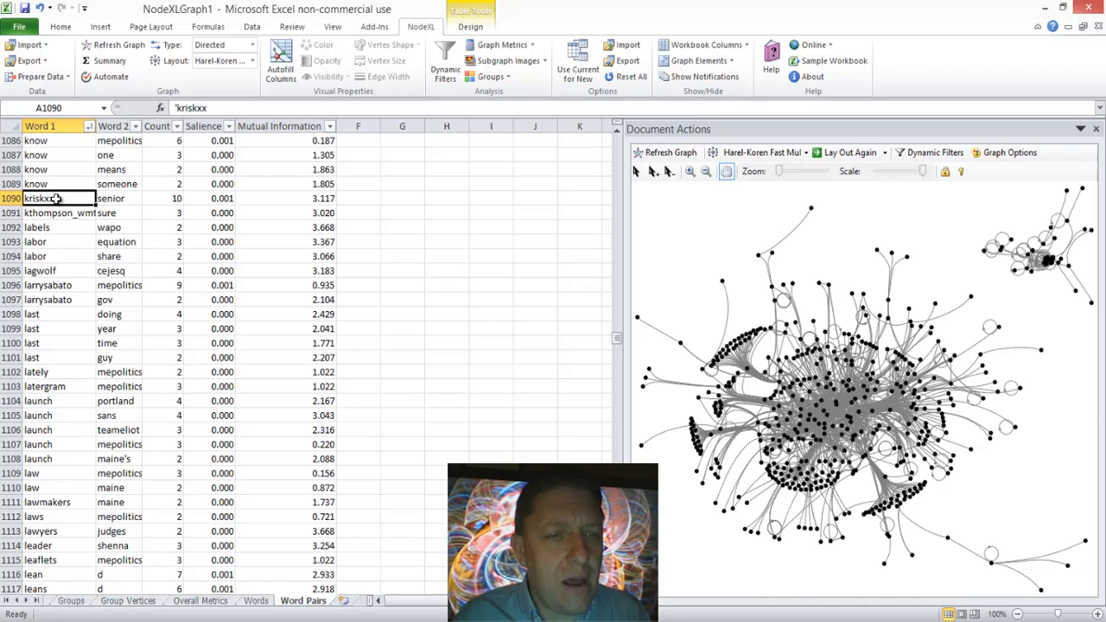
{"action": "key", "text": "Page_Down"}
{"action": "key", "text": "Up"}
{"action": "key", "text": "Down"}
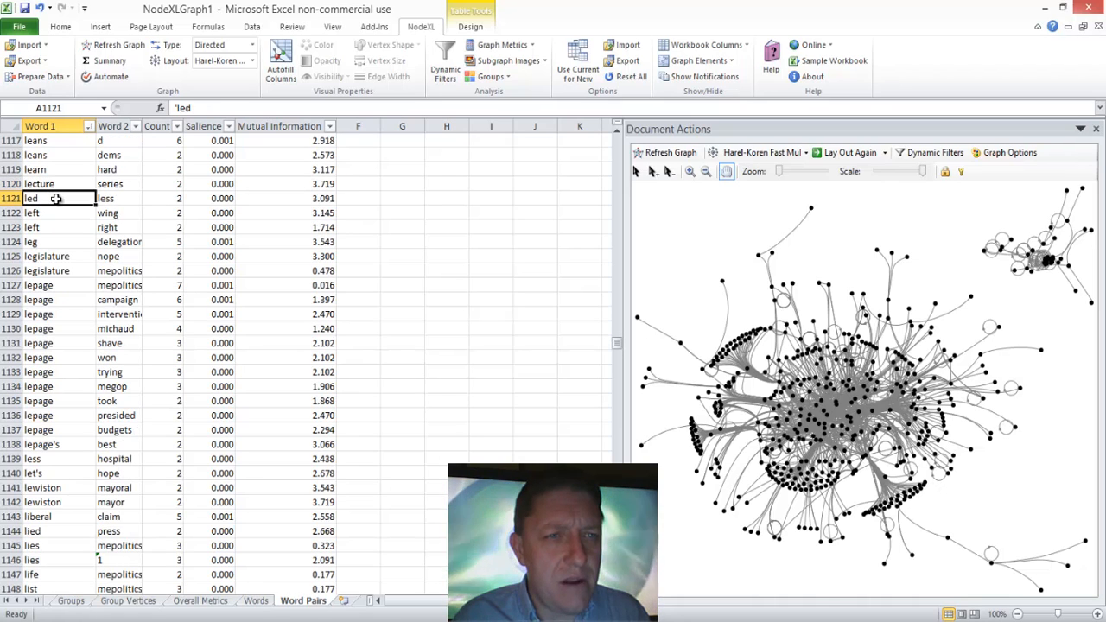
{"action": "key", "text": "Down"}
{"action": "key", "text": "Down"}
{"action": "key", "text": "Down"}
{"action": "key", "text": "Down"}
{"action": "key", "text": "Down"}
{"action": "key", "text": "Down"}
{"action": "key", "text": "Down"}
{"action": "key", "text": "Down"}
{"action": "key", "text": "Up"}
{"action": "key", "text": "Up"}
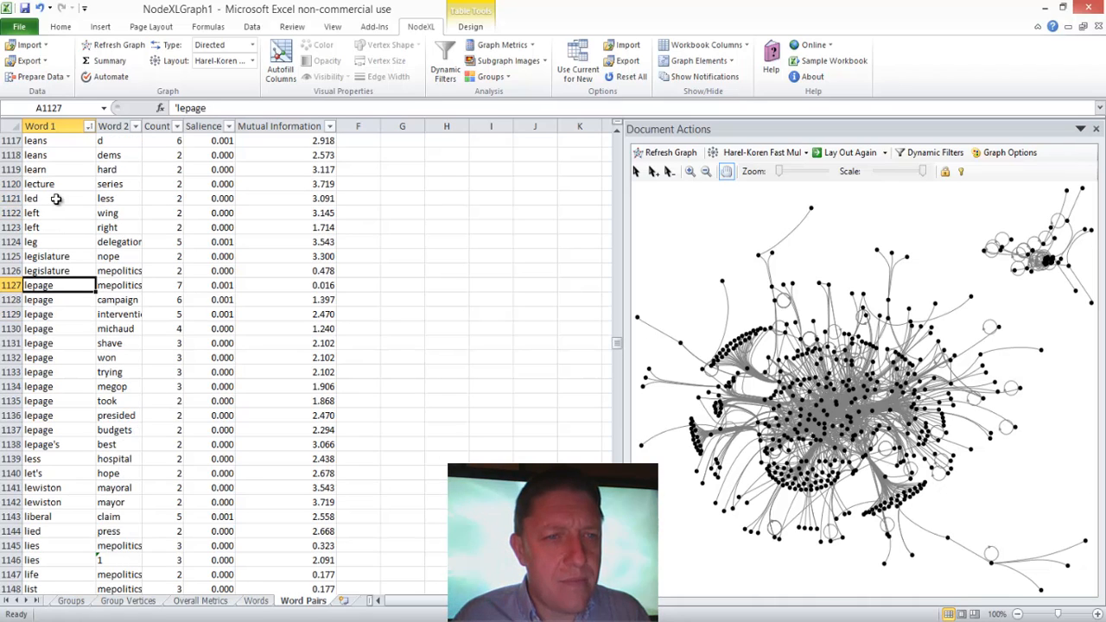
Step: Widen the Word 2 column on the Word Pairs worksheet to fit whole words
{"action": "key", "text": "Right"}
{"action": "key", "text": "Down"}
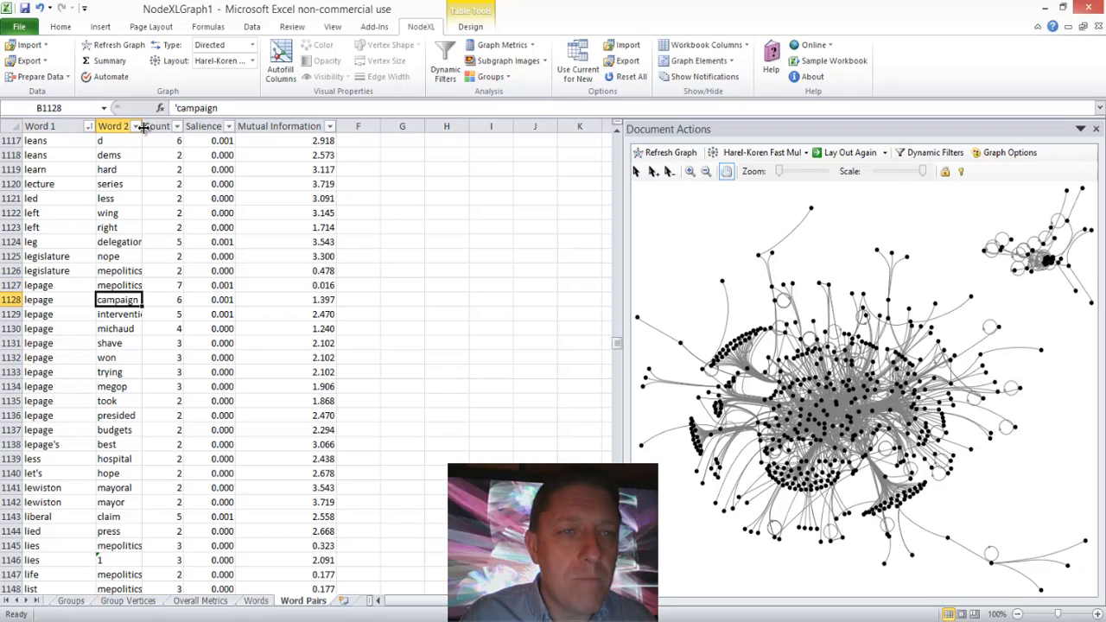
{"action": "left_click_drag", "start_coordinate": [142, 127], "coordinate": [172, 127]}
Step: Read the words paired with "lepage" one by one, down to the "lepage's" and "best" pair
{"action": "key", "text": "Down"}
{"action": "key", "text": "Down"}
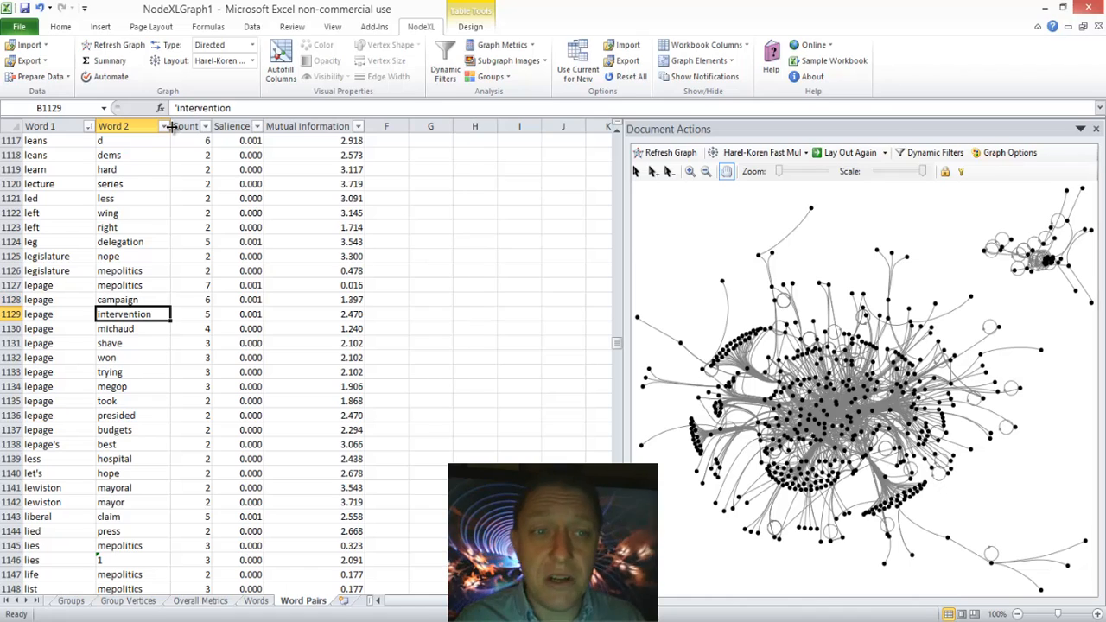
{"action": "key", "text": "Down"}
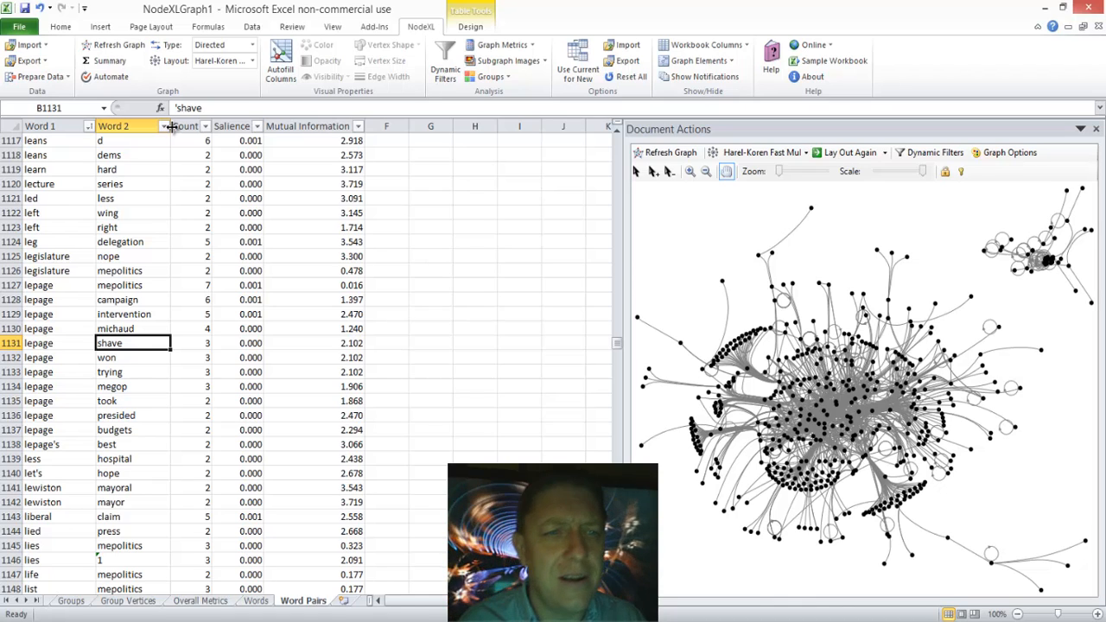
{"action": "key", "text": "Down"}
{"action": "key", "text": "Down"}
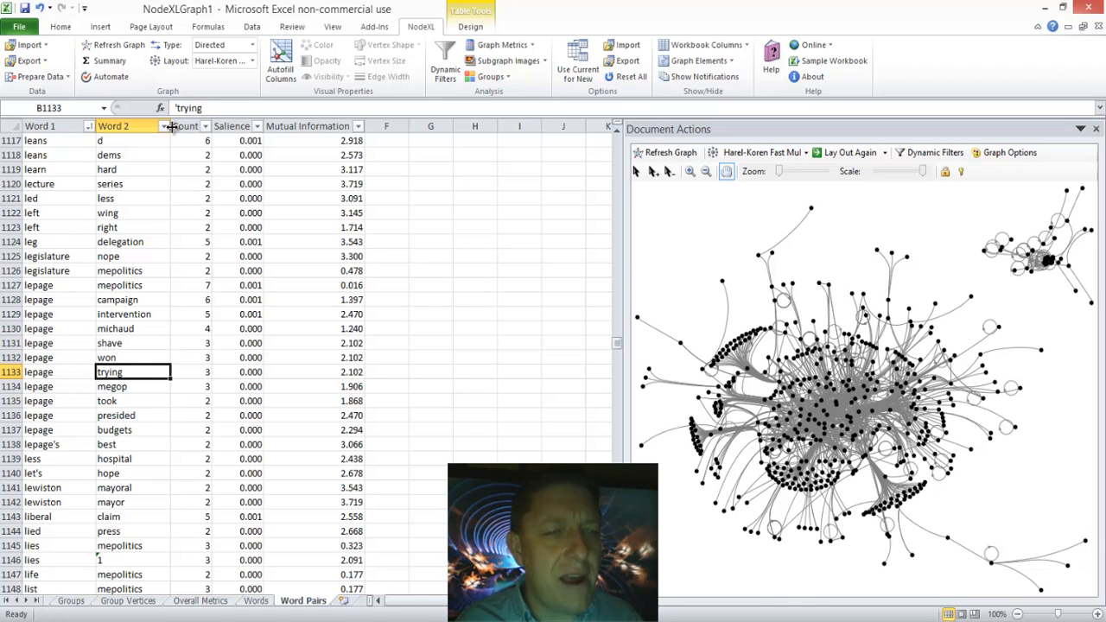
{"action": "key", "text": "Down"}
{"action": "key", "text": "Down"}
{"action": "key", "text": "Down"}
{"action": "key", "text": "Down"}
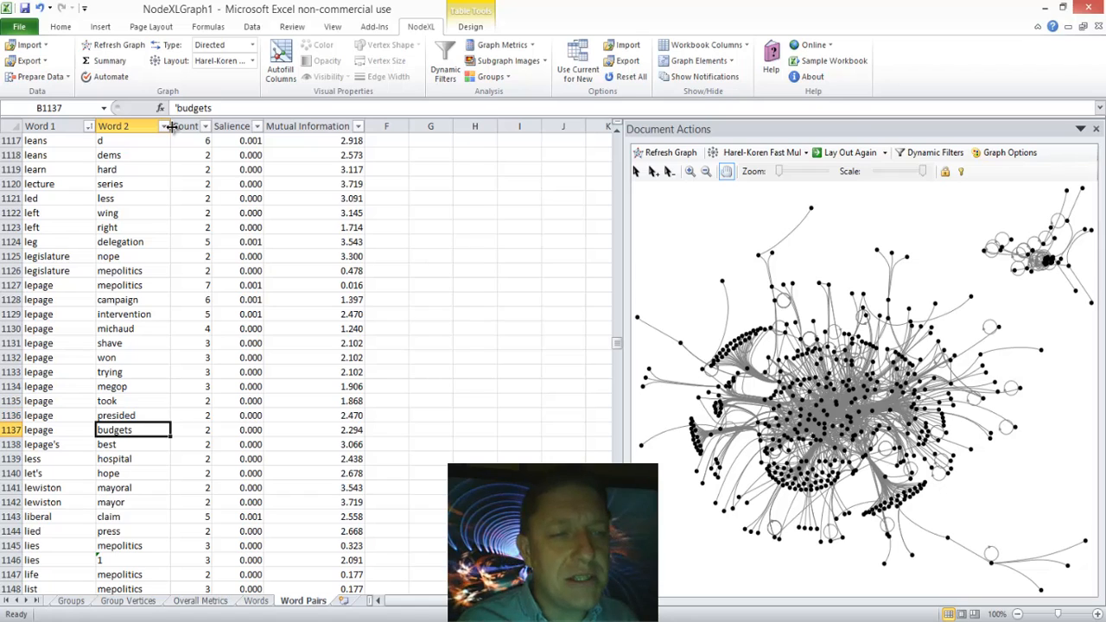
{"action": "key", "text": "Down"}
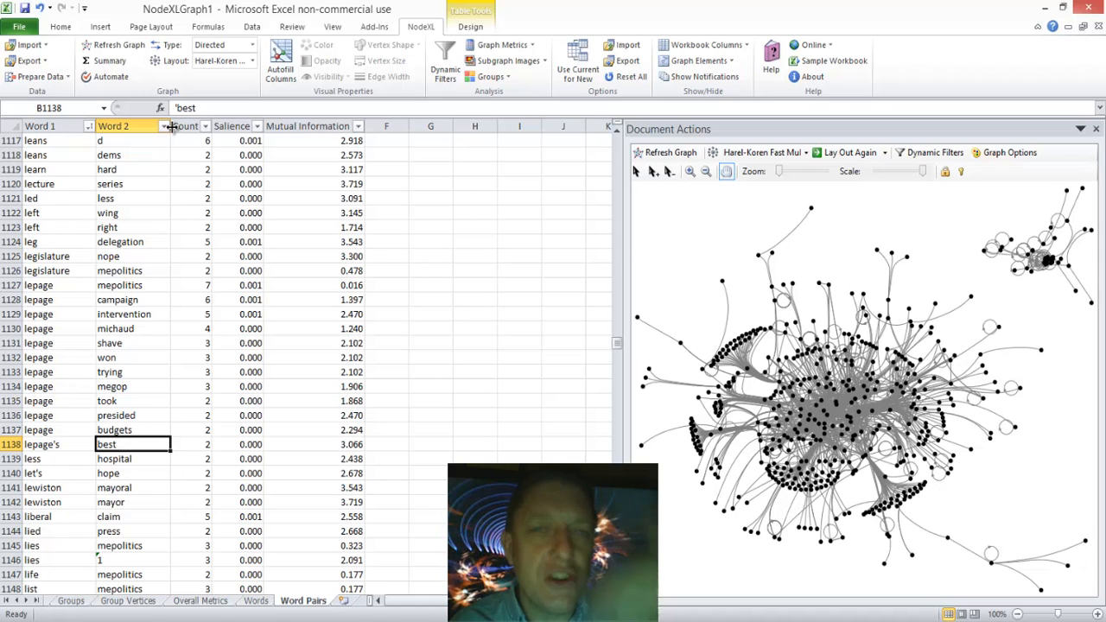
Step: Go back to the first word pair and look through the sorted list for pairs starting with "gov"
{"action": "key", "text": "End"}
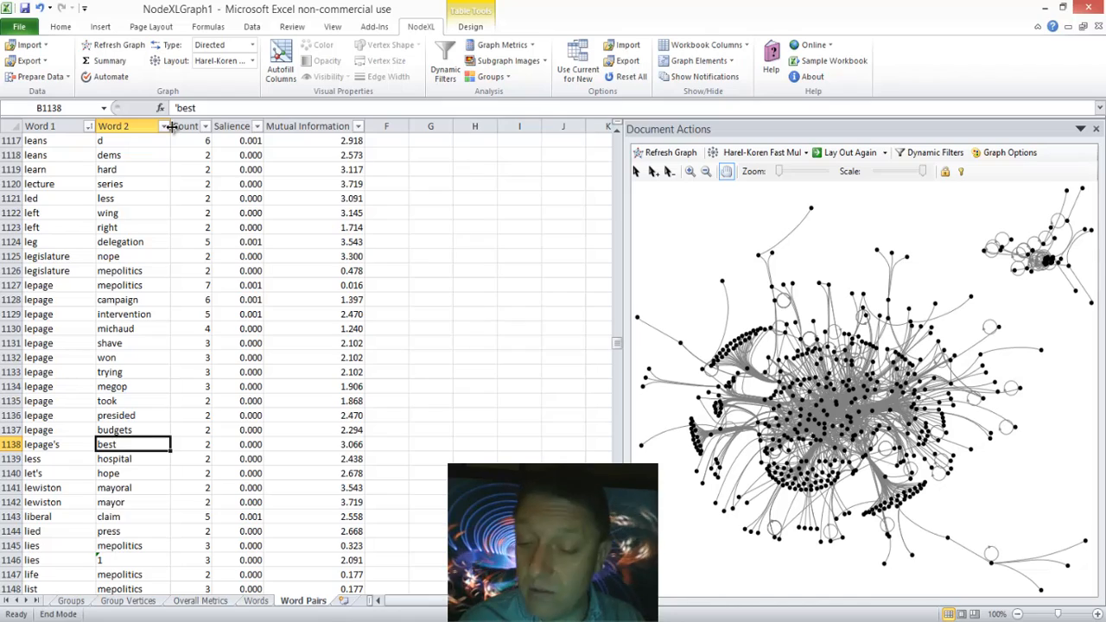
{"action": "key", "text": "Up"}
{"action": "key", "text": "Down"}
{"action": "key", "text": "Left"}
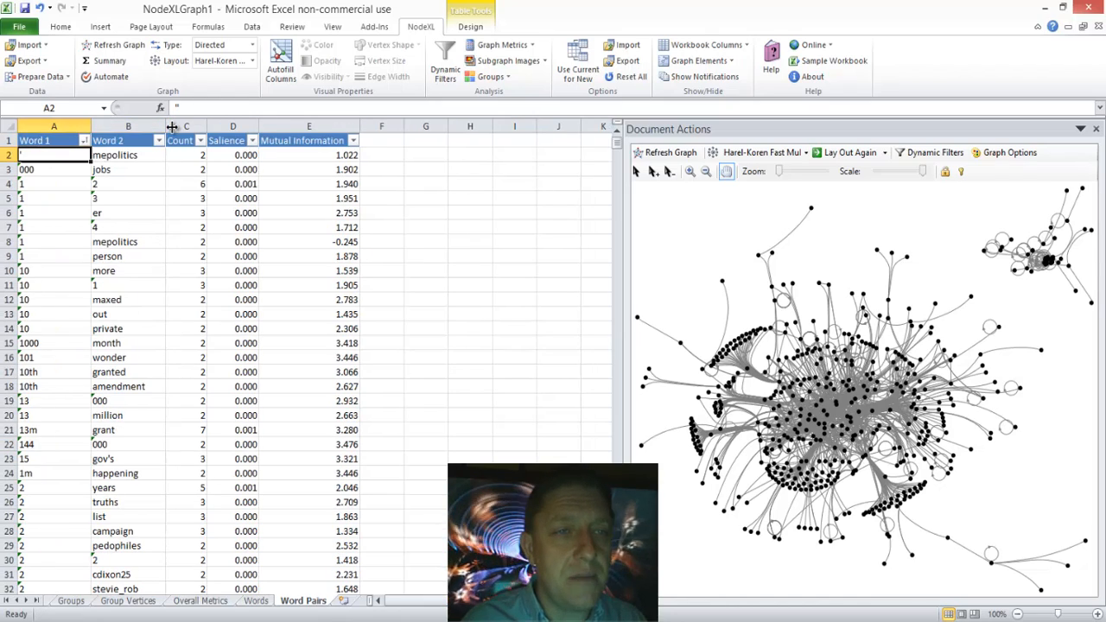
{"action": "key", "text": "Page_Down"}
{"action": "key", "text": "Page_Down"}
{"action": "key", "text": "Page_Down"}
{"action": "key", "text": "Page_Down"}
{"action": "key", "text": "Page_Down"}
{"action": "key", "text": "Page_Down"}
{"action": "key", "text": "Page_Down"}
{"action": "key", "text": "Page_Down"}
{"action": "key", "text": "Page_Down"}
{"action": "key", "text": "Page_Down"}
{"action": "key", "text": "Page_Down"}
{"action": "key", "text": "Page_Down"}
{"action": "key", "text": "Page_Down"}
{"action": "key", "text": "Page_Down"}
{"action": "key", "text": "Page_Down"}
{"action": "key", "text": "Page_Down"}
{"action": "key", "text": "Page_Down"}
{"action": "key", "text": "Page_Down"}
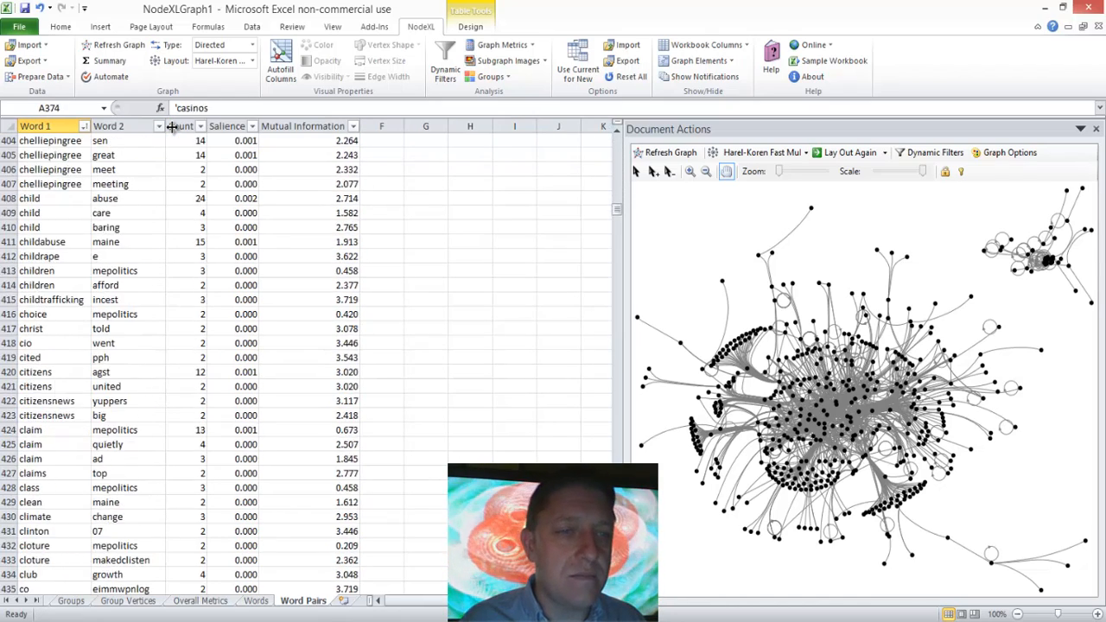
{"action": "key", "text": "Page_Down"}
{"action": "key", "text": "Page_Down"}
{"action": "key", "text": "Page_Down"}
{"action": "key", "text": "Page_Down"}
{"action": "key", "text": "Page_Down"}
{"action": "key", "text": "Page_Down"}
{"action": "key", "text": "Page_Down"}
{"action": "key", "text": "Page_Down"}
{"action": "key", "text": "Page_Down"}
{"action": "key", "text": "Page_Down"}
{"action": "key", "text": "Page_Down"}
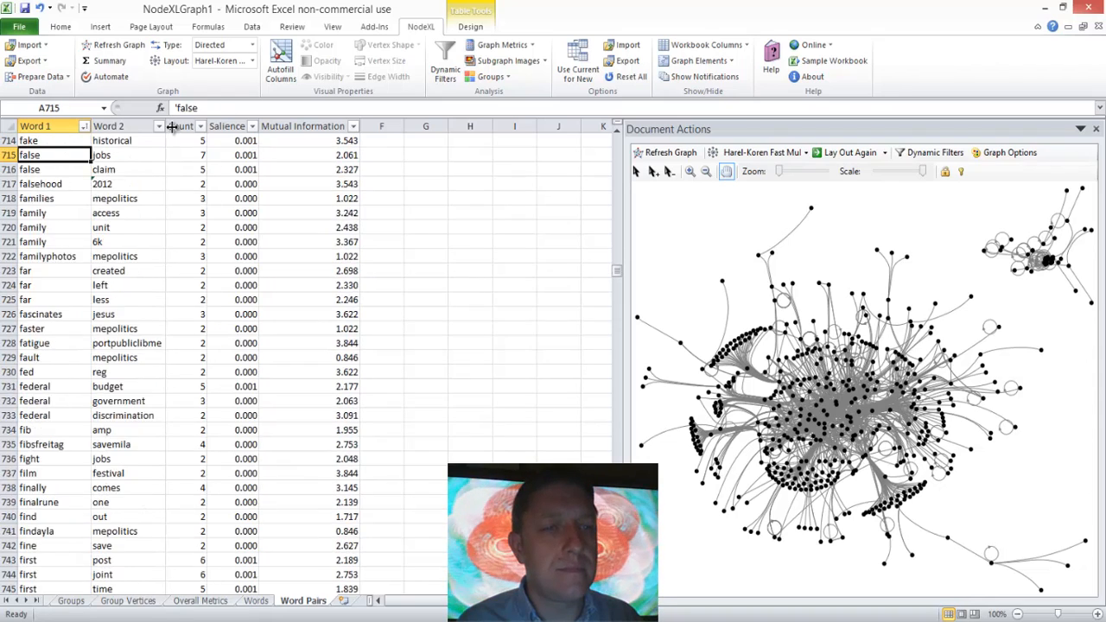
{"action": "key", "text": "Page_Up"}
{"action": "key", "text": "Page_Up"}
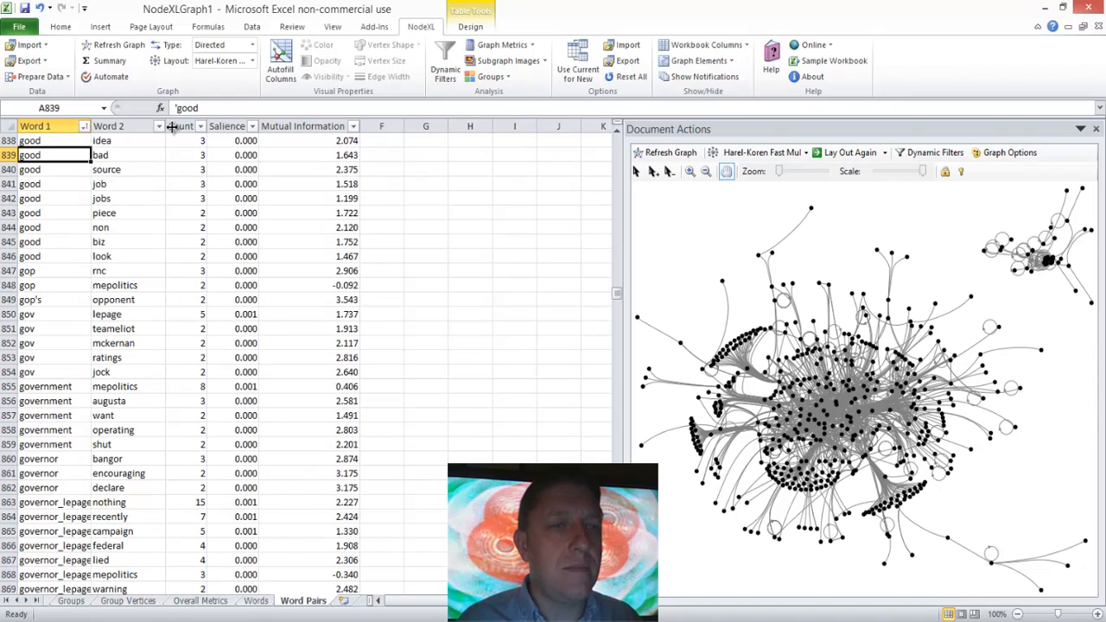
{"action": "key", "text": "Down"}
{"action": "key", "text": "Down"}
{"action": "key", "text": "Down"}
{"action": "key", "text": "Down"}
{"action": "key", "text": "Down"}
{"action": "key", "text": "Down"}
{"action": "key", "text": "Down"}
{"action": "key", "text": "Down"}
{"action": "key", "text": "Down"}
{"action": "key", "text": "Down"}
{"action": "key", "text": "Down"}
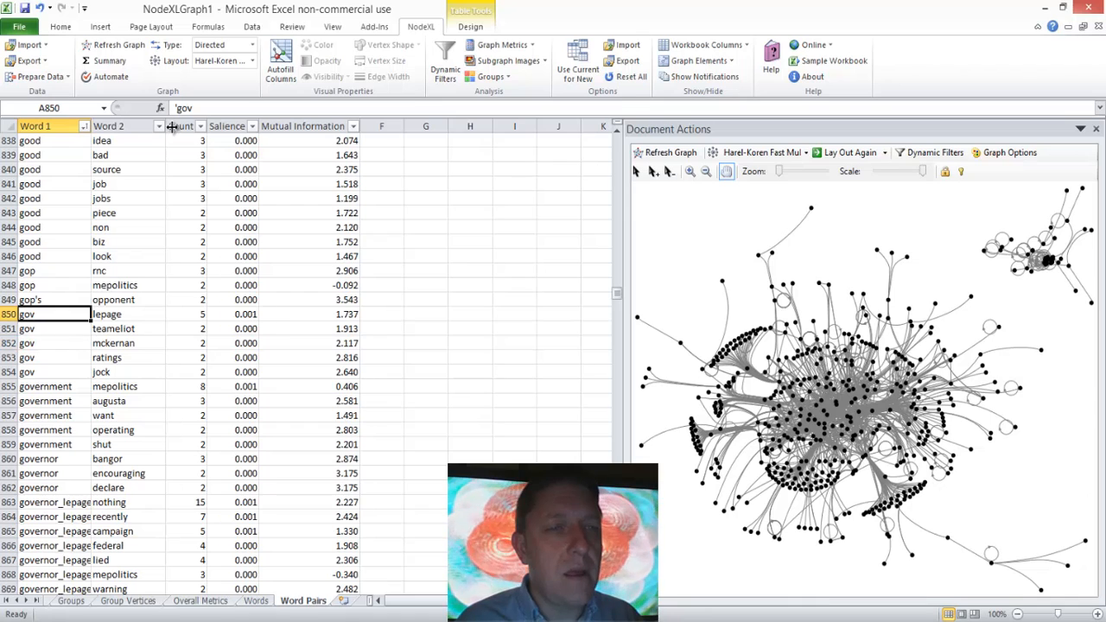
Step: Read the words paired with "gov" one by one and continue through the "government" and "governor" pairs down to "great"
{"action": "key", "text": "Down"}
{"action": "key", "text": "Right"}
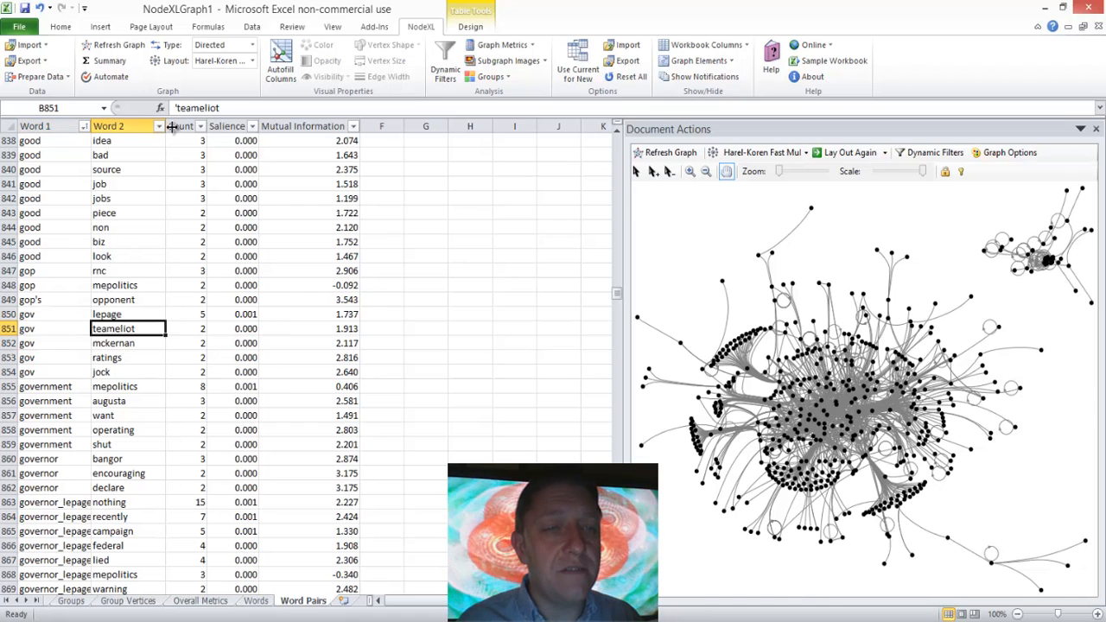
{"action": "key", "text": "Left"}
{"action": "key", "text": "Down"}
{"action": "key", "text": "Right"}
{"action": "key", "text": "Left"}
{"action": "key", "text": "Down"}
{"action": "key", "text": "Right"}
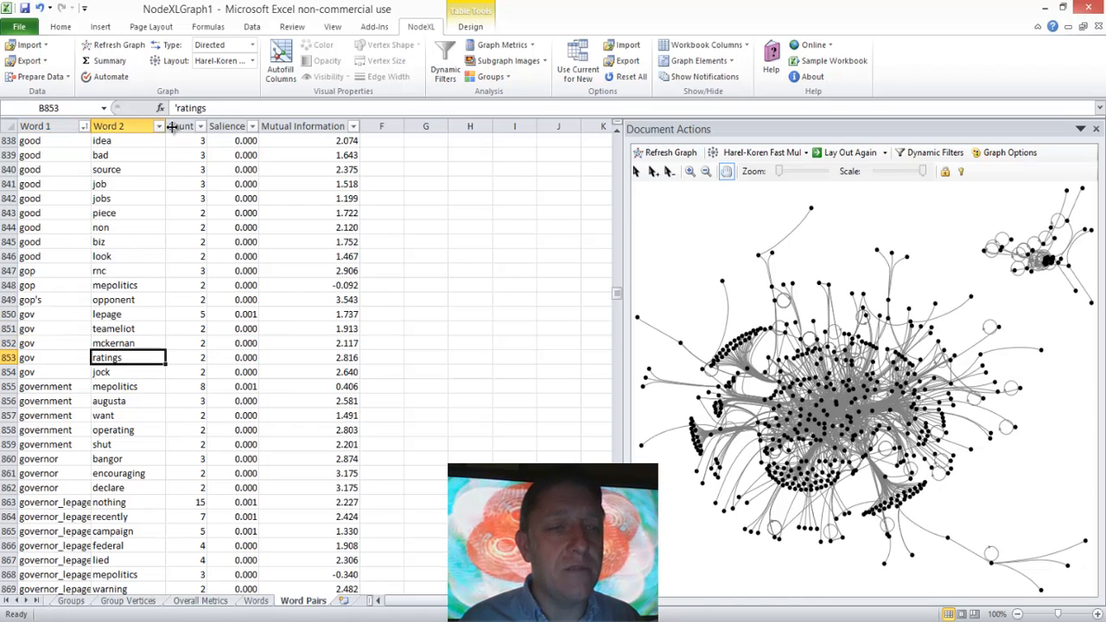
{"action": "key", "text": "Left"}
{"action": "key", "text": "Down"}
{"action": "key", "text": "Right"}
{"action": "key", "text": "Left"}
{"action": "key", "text": "Down"}
{"action": "key", "text": "Down"}
{"action": "key", "text": "Down"}
{"action": "key", "text": "Down"}
{"action": "key", "text": "Down"}
{"action": "key", "text": "Down"}
{"action": "key", "text": "Down"}
{"action": "key", "text": "Down"}
{"action": "key", "text": "Down"}
{"action": "key", "text": "Down"}
{"action": "key", "text": "Down"}
{"action": "key", "text": "Down"}
{"action": "key", "text": "Down"}
{"action": "key", "text": "Down"}
{"action": "key", "text": "Down"}
{"action": "key", "text": "Down"}
{"action": "key", "text": "Down"}
{"action": "key", "text": "Down"}
{"action": "key", "text": "Down"}
{"action": "key", "text": "Down"}
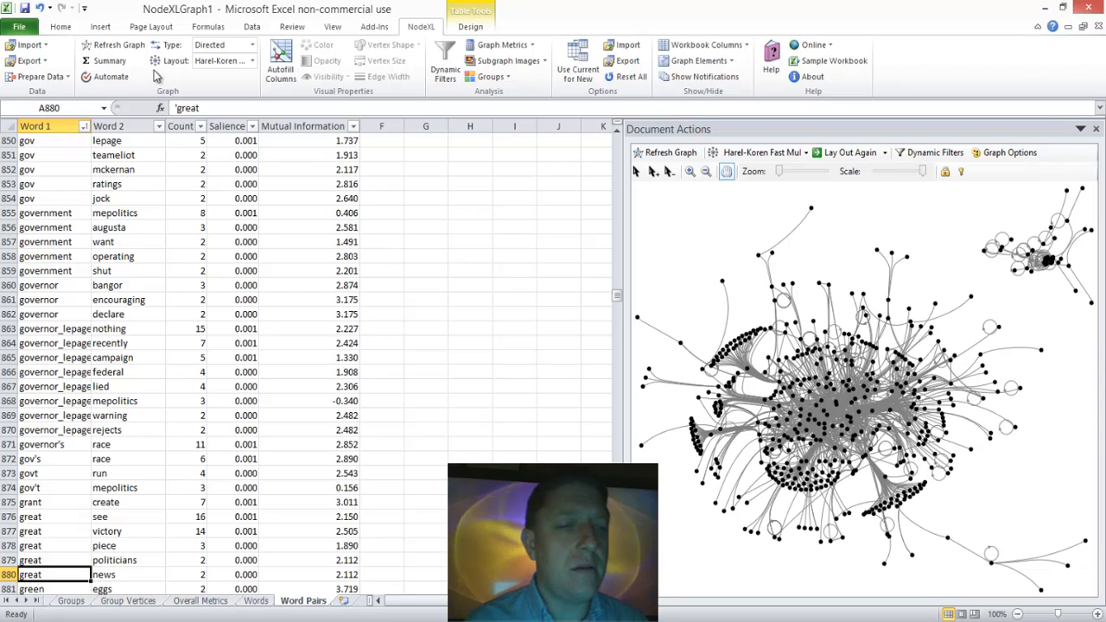
Step: Move back from the "government" pairs to "commerce" and read the word pairs from there down to those starting with "d"
{"action": "left_click", "coordinate": [53, 228]}
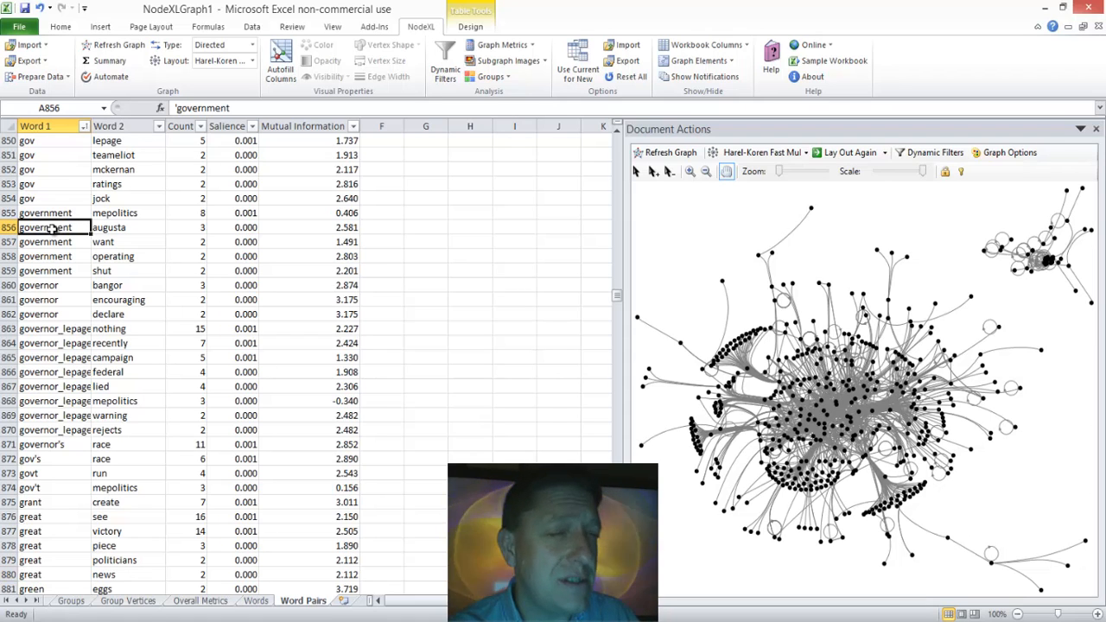
{"action": "key", "text": "Page_Up"}
{"action": "key", "text": "Page_Up"}
{"action": "key", "text": "Page_Up"}
{"action": "key", "text": "Page_Up"}
{"action": "key", "text": "Page_Up"}
{"action": "key", "text": "Page_Up"}
{"action": "key", "text": "Page_Up"}
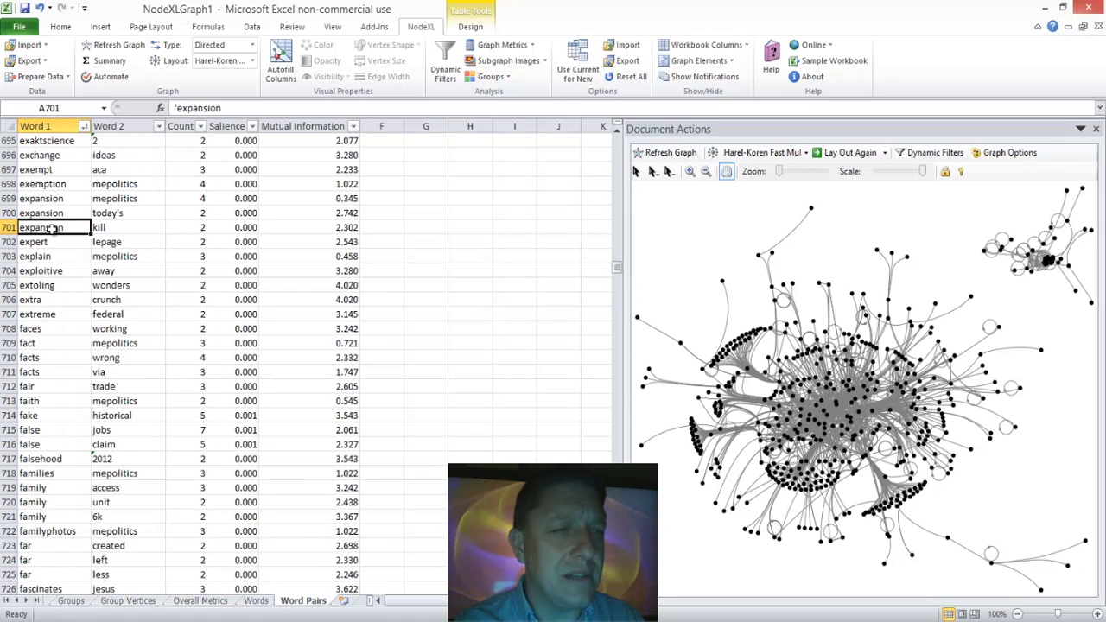
{"action": "key", "text": "Page_Up"}
{"action": "key", "text": "Page_Up"}
{"action": "key", "text": "Page_Up"}
{"action": "key", "text": "Page_Up"}
{"action": "key", "text": "Page_Up"}
{"action": "key", "text": "Page_Up"}
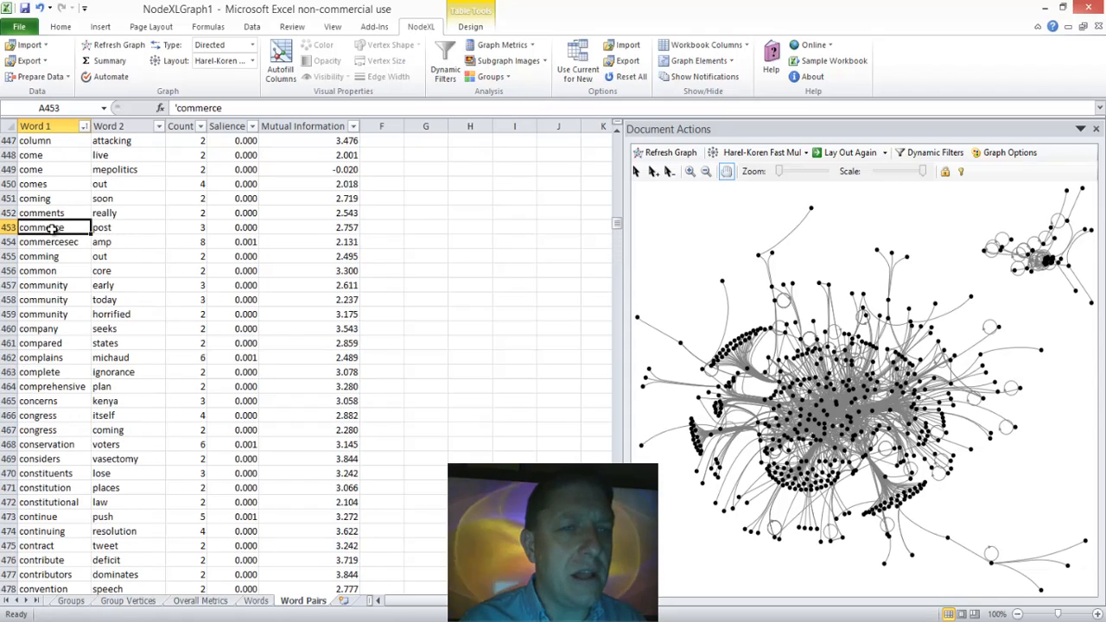
{"action": "key", "text": "Down"}
{"action": "key", "text": "Down"}
{"action": "key", "text": "Down"}
{"action": "key", "text": "Down"}
{"action": "key", "text": "Down"}
{"action": "key", "text": "Down"}
{"action": "key", "text": "Down"}
{"action": "key", "text": "Down"}
{"action": "key", "text": "Down"}
{"action": "key", "text": "Down"}
{"action": "key", "text": "Down"}
{"action": "key", "text": "Down"}
{"action": "key", "text": "Down"}
{"action": "key", "text": "Down"}
{"action": "key", "text": "Down"}
{"action": "key", "text": "Down"}
{"action": "key", "text": "Down"}
{"action": "key", "text": "Down"}
{"action": "key", "text": "Down"}
{"action": "key", "text": "Down"}
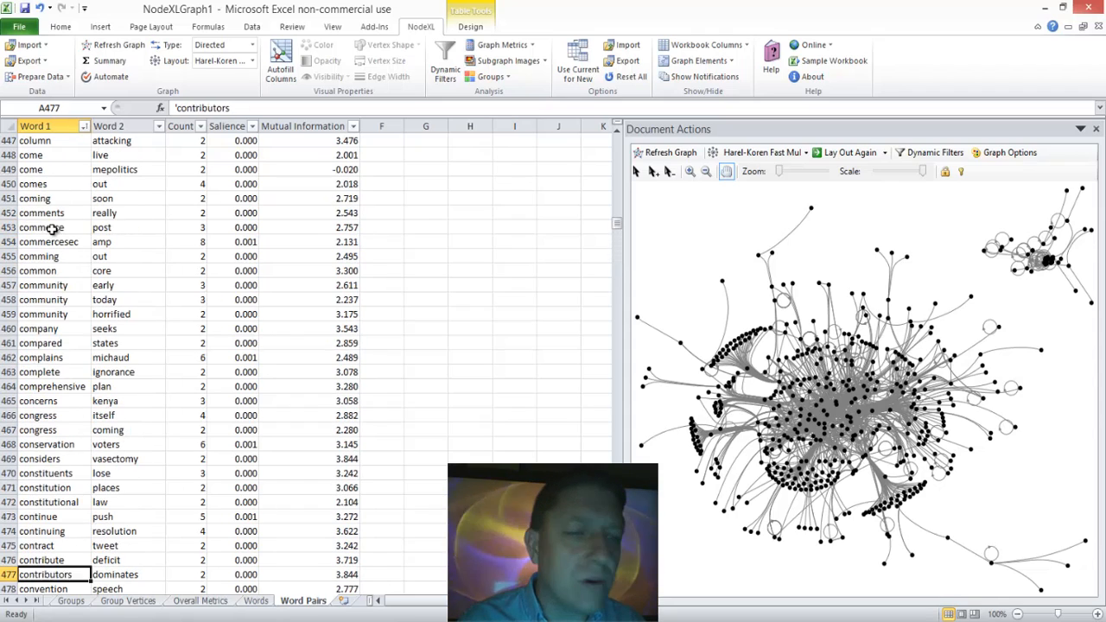
{"action": "key", "text": "Down"}
{"action": "key", "text": "Down"}
{"action": "key", "text": "Down"}
{"action": "key", "text": "Down"}
{"action": "key", "text": "Down"}
{"action": "key", "text": "Down"}
{"action": "key", "text": "Down"}
{"action": "key", "text": "Down"}
{"action": "key", "text": "Down"}
{"action": "key", "text": "Down"}
{"action": "key", "text": "Down"}
{"action": "key", "text": "Down"}
{"action": "key", "text": "Down"}
{"action": "key", "text": "Down"}
{"action": "key", "text": "Down"}
{"action": "key", "text": "Down"}
{"action": "key", "text": "Down"}
{"action": "key", "text": "Down"}
{"action": "key", "text": "Down"}
{"action": "key", "text": "Down"}
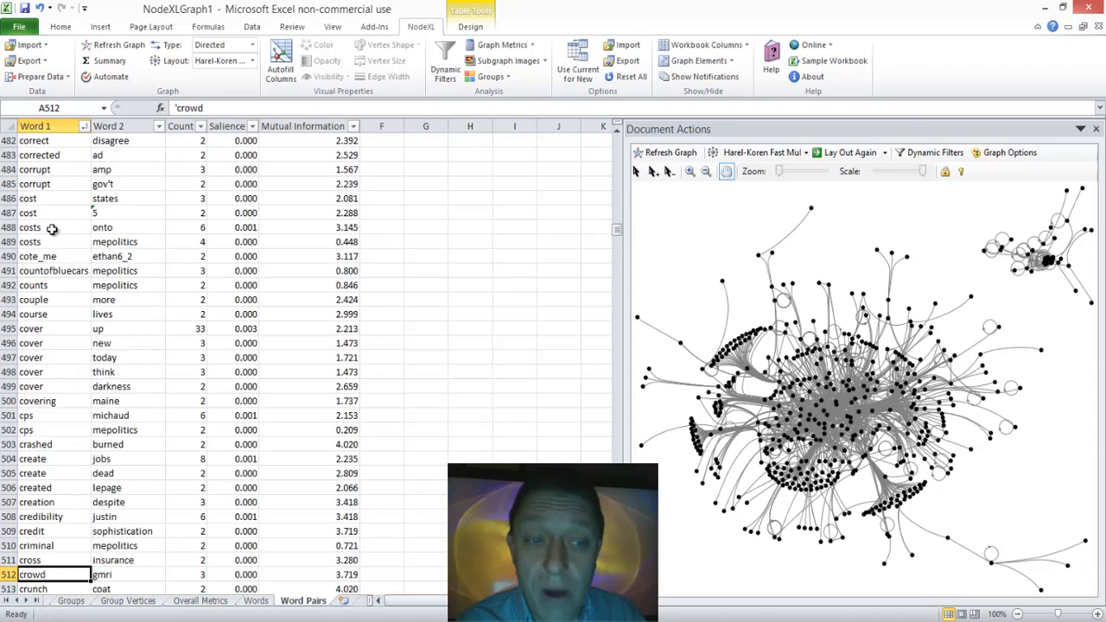
{"action": "key", "text": "Down"}
{"action": "key", "text": "Down"}
{"action": "key", "text": "Down"}
{"action": "key", "text": "Down"}
{"action": "key", "text": "Down"}
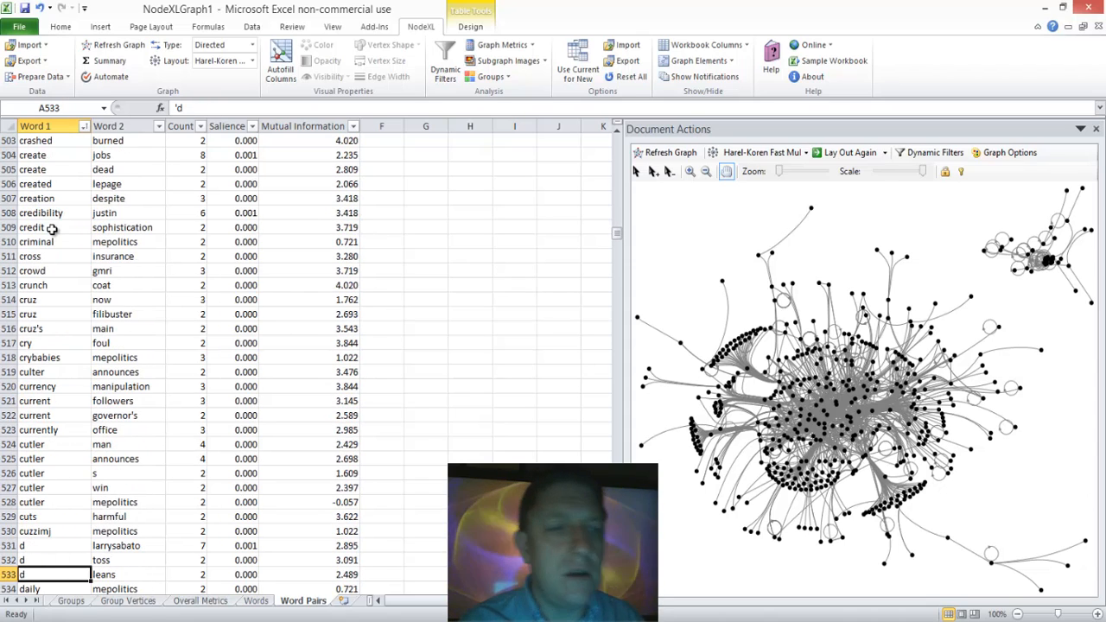
Step: Go back to the first "cutler" word pair and read its paired words down to "mepolitics"
{"action": "key", "text": "Up"}
{"action": "key", "text": "Up"}
{"action": "key", "text": "Up"}
{"action": "key", "text": "Up"}
{"action": "key", "text": "Up"}
{"action": "key", "text": "Up"}
{"action": "key", "text": "Up"}
{"action": "key", "text": "Up"}
{"action": "key", "text": "Up"}
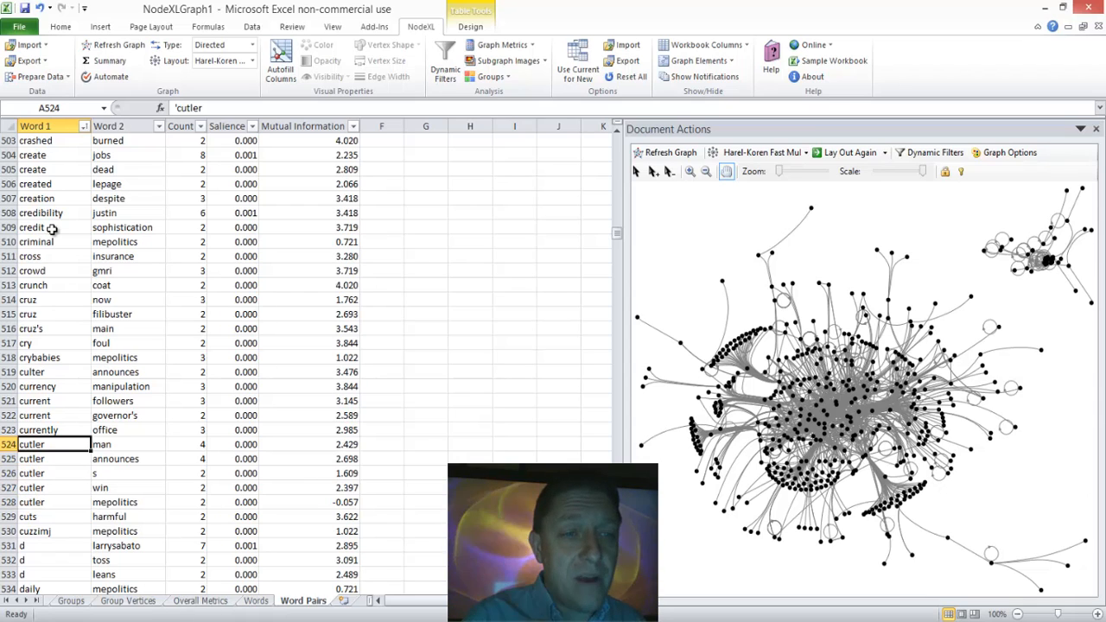
{"action": "key", "text": "Down"}
{"action": "key", "text": "Down"}
{"action": "key", "text": "Down"}
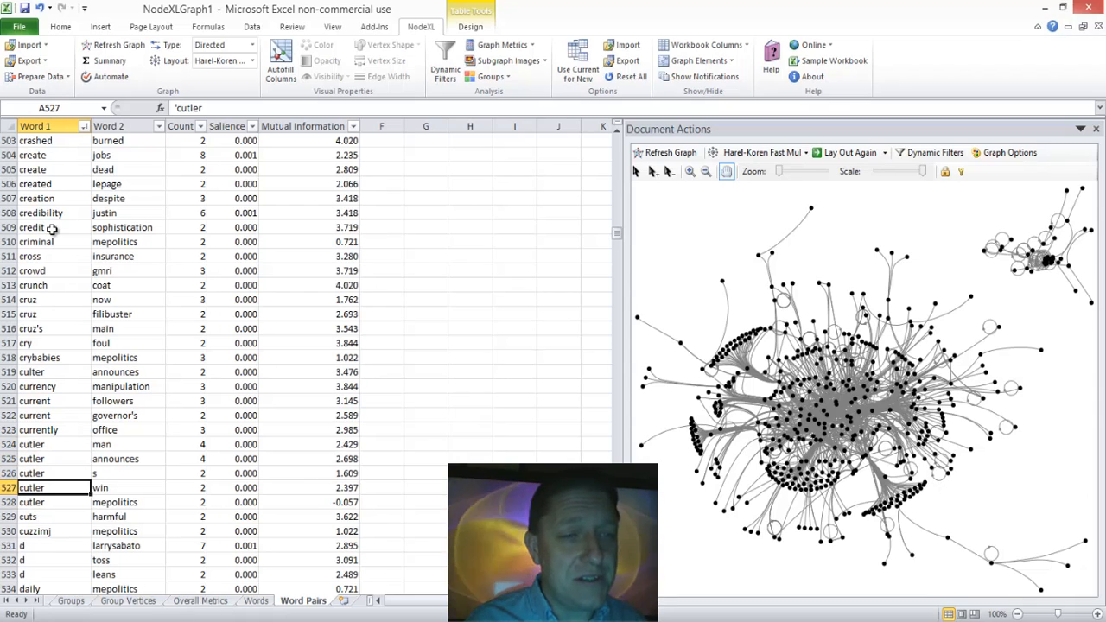
{"action": "key", "text": "Down"}
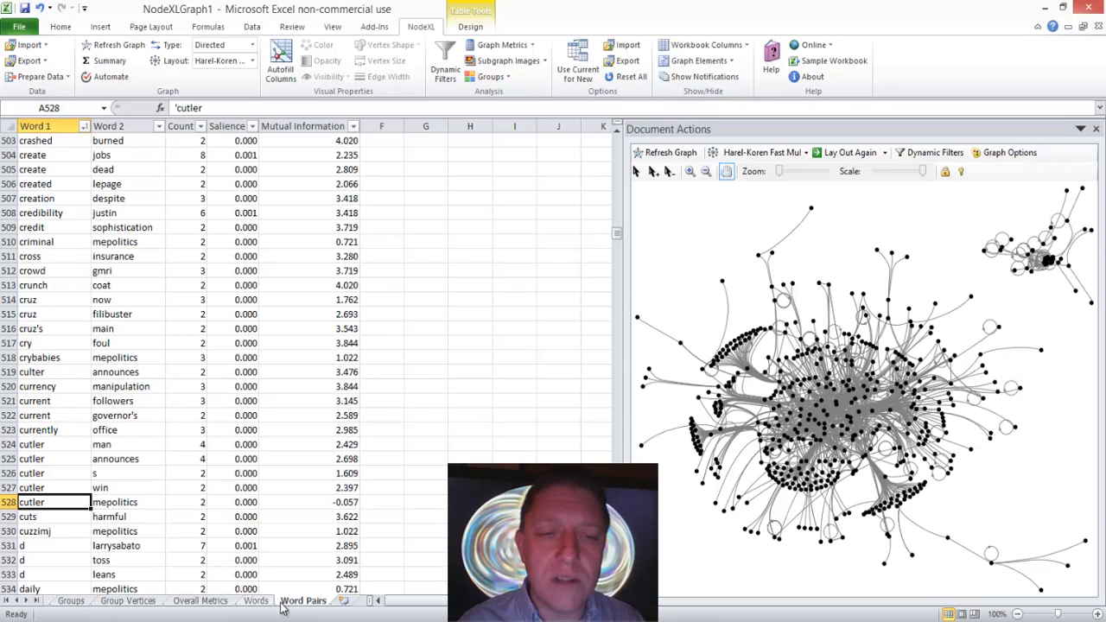
Step: Open the Overall Metrics worksheet and examine the Edges With Duplicates, Unique Edges and Graph Density rows
{"action": "left_click", "coordinate": [216, 602]}
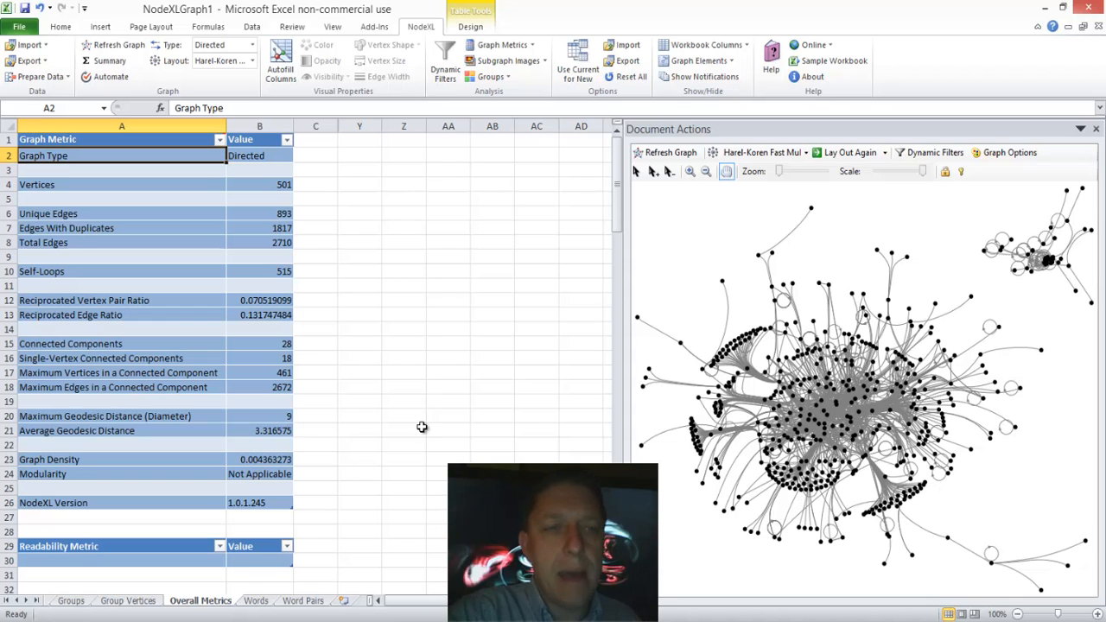
{"action": "left_click", "coordinate": [130, 226]}
{"action": "left_click_drag", "start_coordinate": [130, 225], "coordinate": [262, 226]}
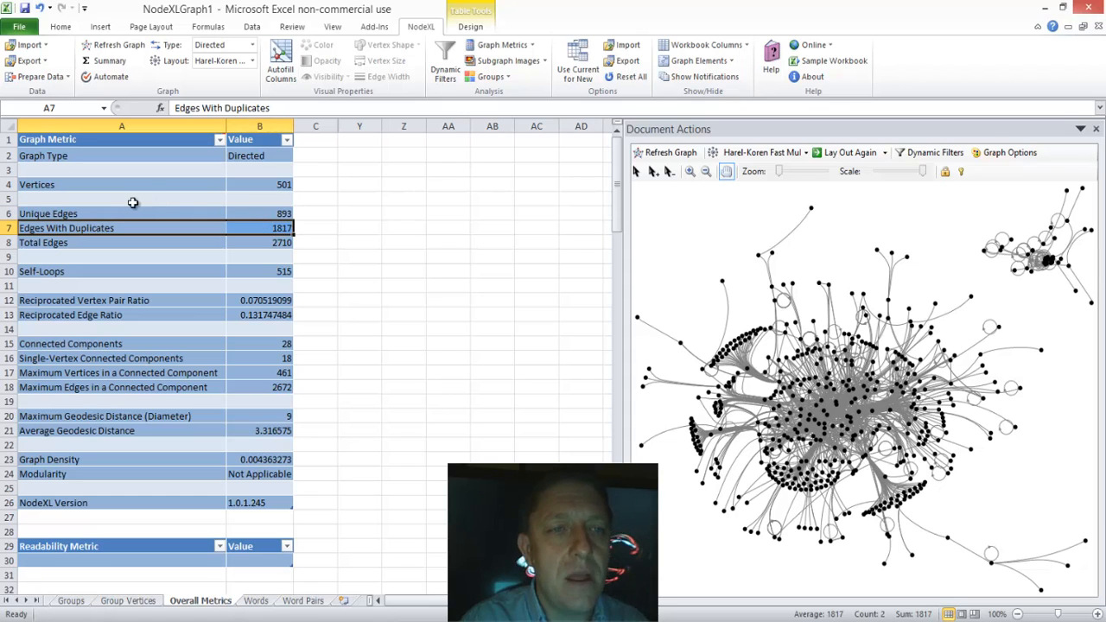
{"action": "left_click", "coordinate": [158, 214]}
{"action": "left_click_drag", "start_coordinate": [158, 214], "coordinate": [256, 219]}
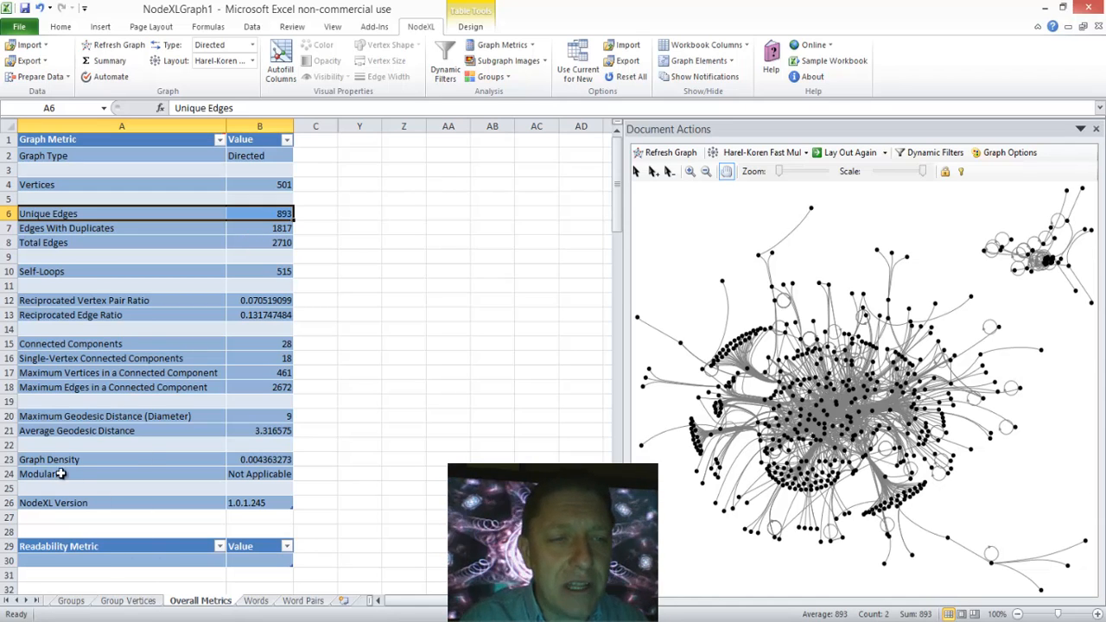
{"action": "left_click_drag", "start_coordinate": [58, 459], "coordinate": [243, 460]}
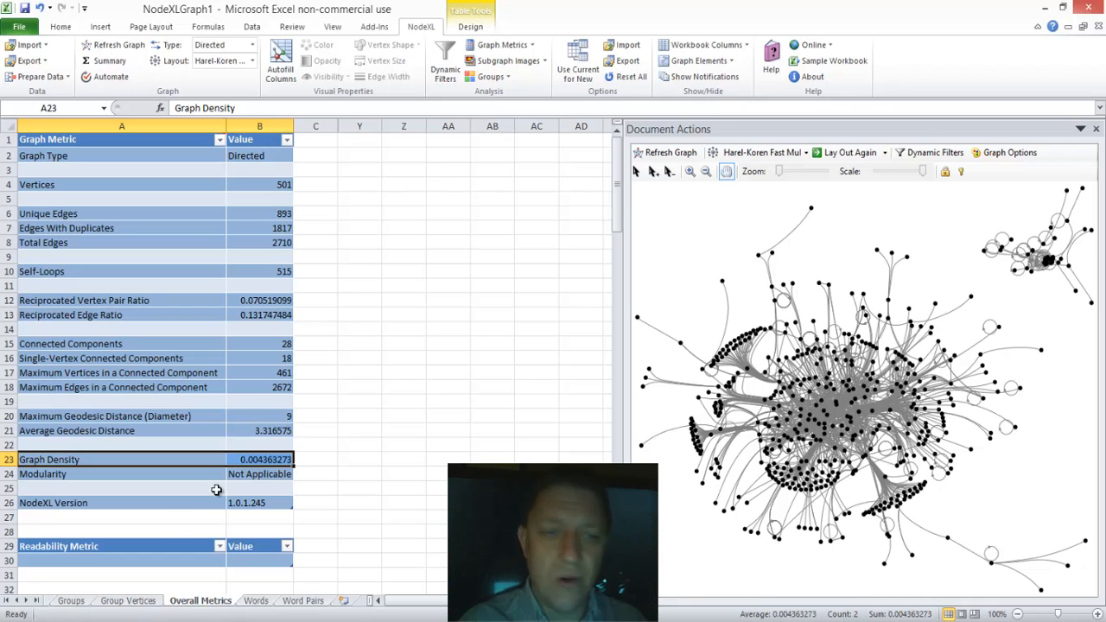
Step: Open the Edges worksheet and look across row 2689 from the visual properties to the imported tweet columns
{"action": "double_click", "coordinate": [19, 602]}
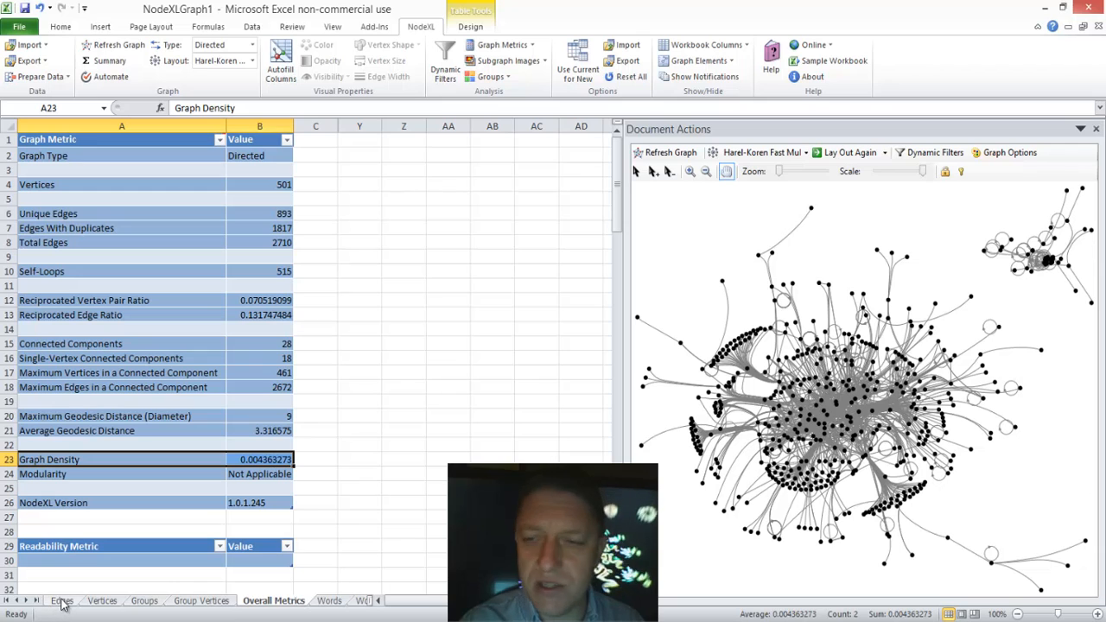
{"action": "left_click", "coordinate": [63, 600]}
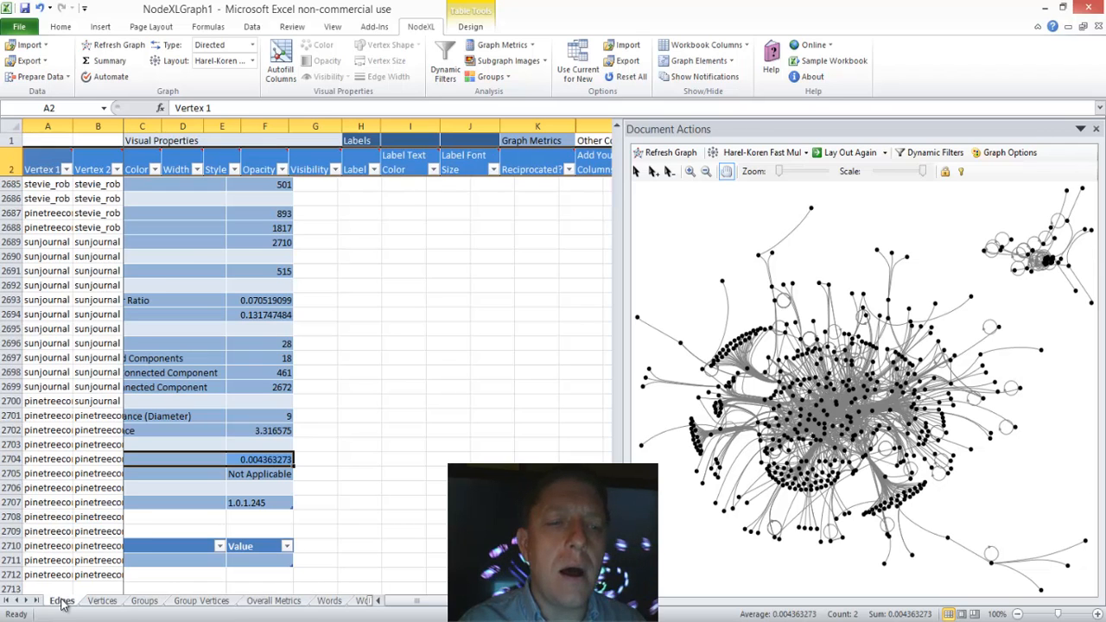
{"action": "left_click", "coordinate": [197, 242]}
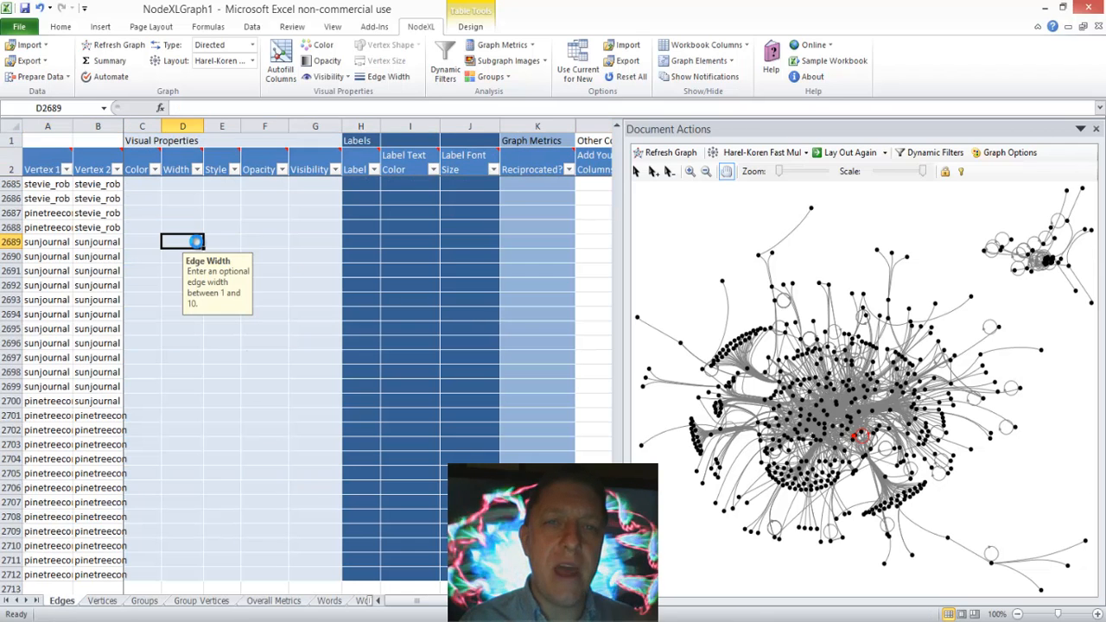
{"action": "key", "text": "Right"}
{"action": "key", "text": "Right"}
{"action": "key", "text": "Right"}
{"action": "key", "text": "Right"}
{"action": "key", "text": "Right"}
{"action": "key", "text": "Right"}
{"action": "key", "text": "Right"}
{"action": "key", "text": "Right"}
{"action": "key", "text": "Right"}
{"action": "key", "text": "Right"}
{"action": "key", "text": "Right"}
{"action": "key", "text": "Right"}
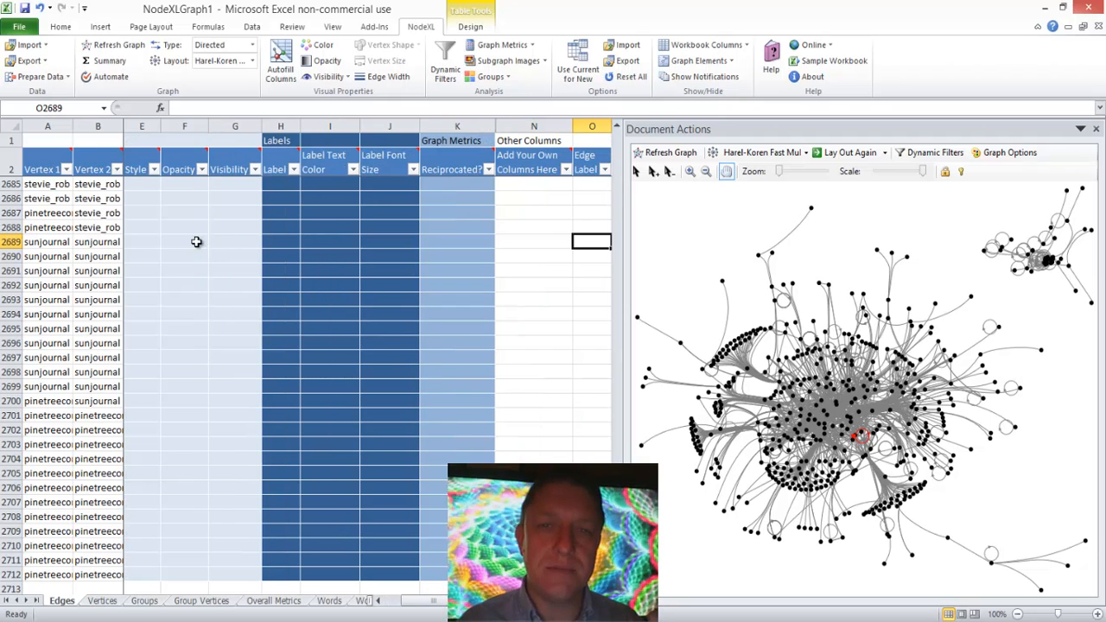
{"action": "key", "text": "Right"}
{"action": "key", "text": "Right"}
{"action": "key", "text": "Right"}
{"action": "key", "text": "Right"}
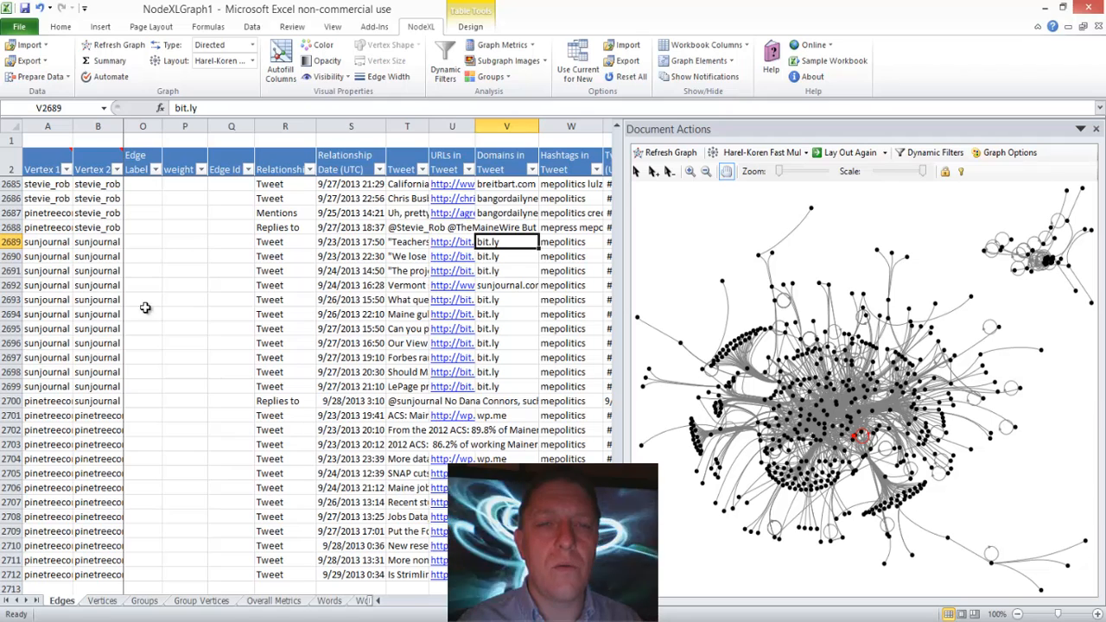
Step: Widen the Tweet column and review the text, URL, domain, hashtags and date of the tweet in row 2686
{"action": "left_click_drag", "start_coordinate": [429, 126], "coordinate": [486, 122]}
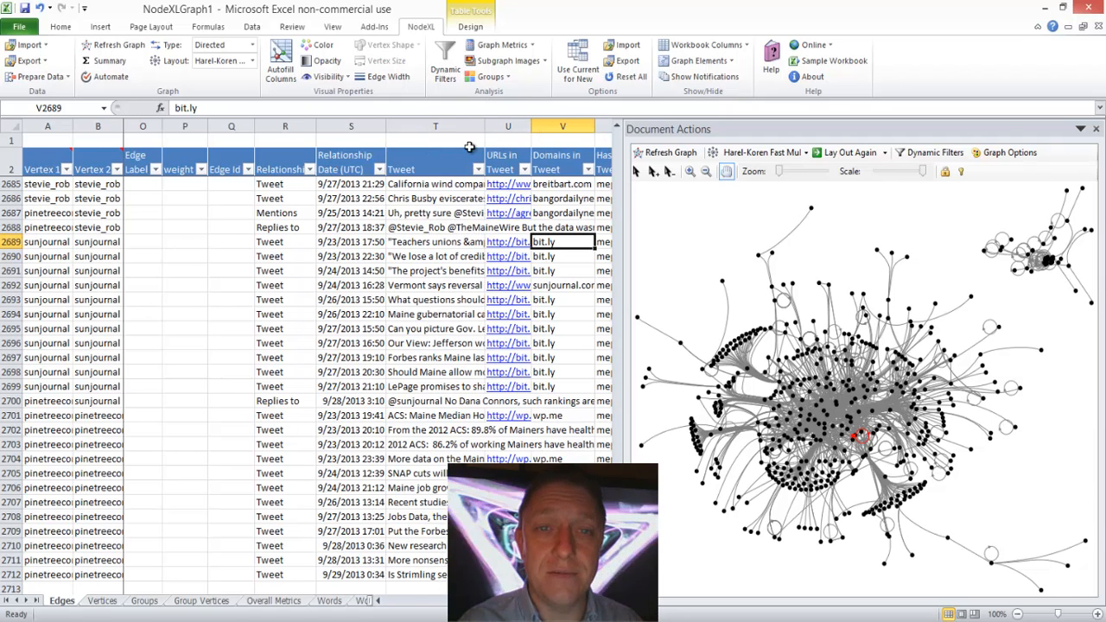
{"action": "left_click", "coordinate": [442, 200]}
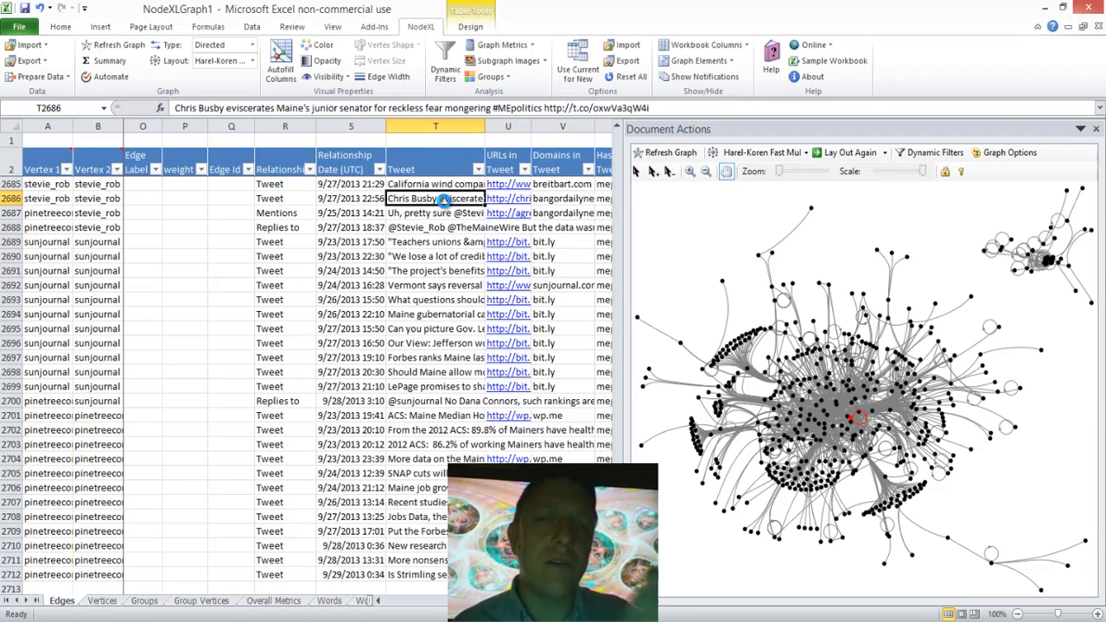
{"action": "key", "text": "Right"}
{"action": "key", "text": "Right"}
{"action": "key", "text": "Left"}
{"action": "key", "text": "Right"}
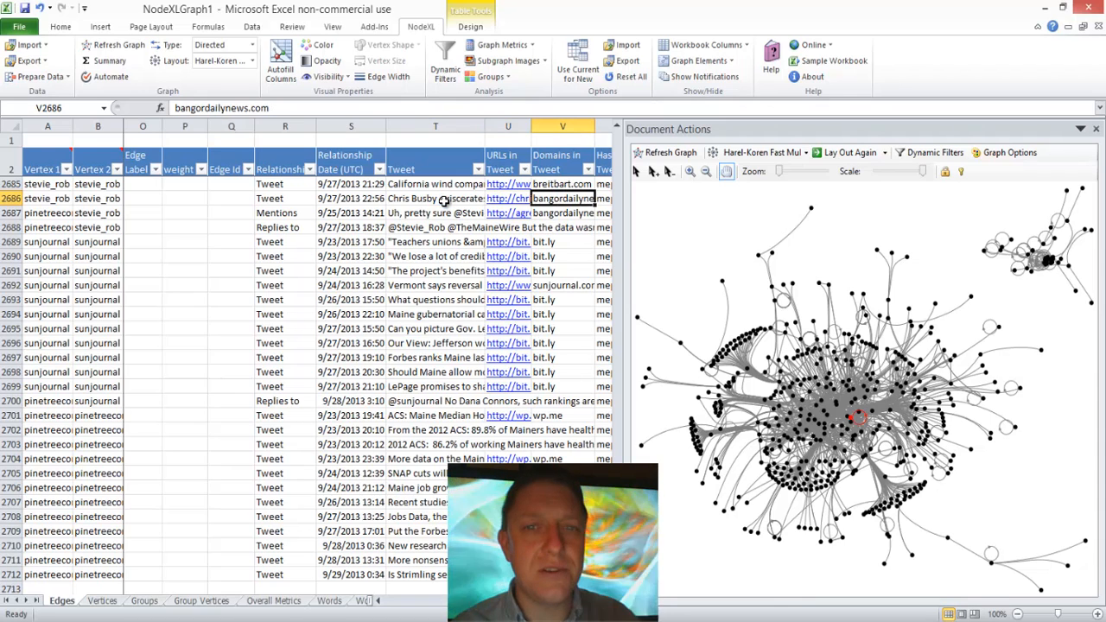
{"action": "key", "text": "Right"}
{"action": "key", "text": "Right"}
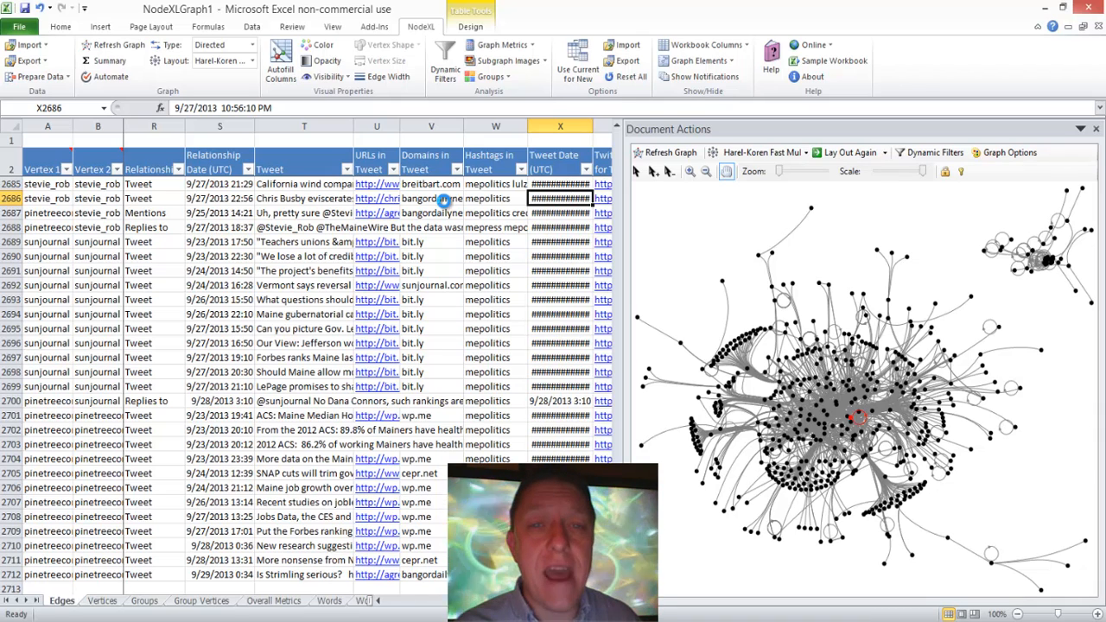
{"action": "key", "text": "Left"}
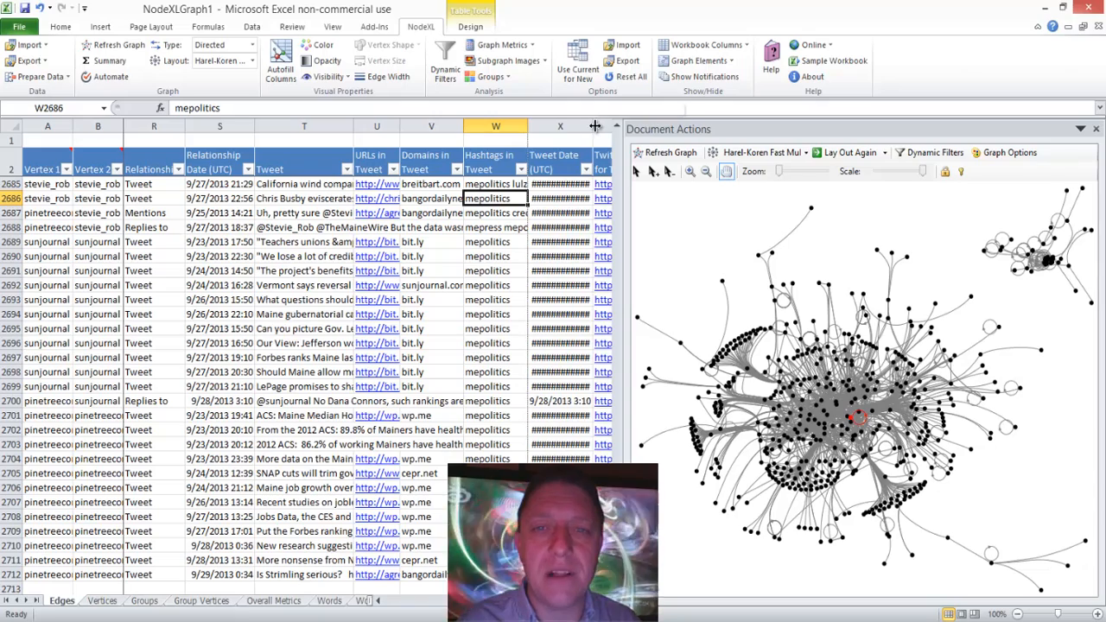
Step: Widen the Tweet Date (UTC) column and check the remaining columns of row 2686 through to the imported ID
{"action": "left_click_drag", "start_coordinate": [595, 126], "coordinate": [610, 126]}
{"action": "key", "text": "Right"}
{"action": "key", "text": "Right"}
{"action": "key", "text": "Right"}
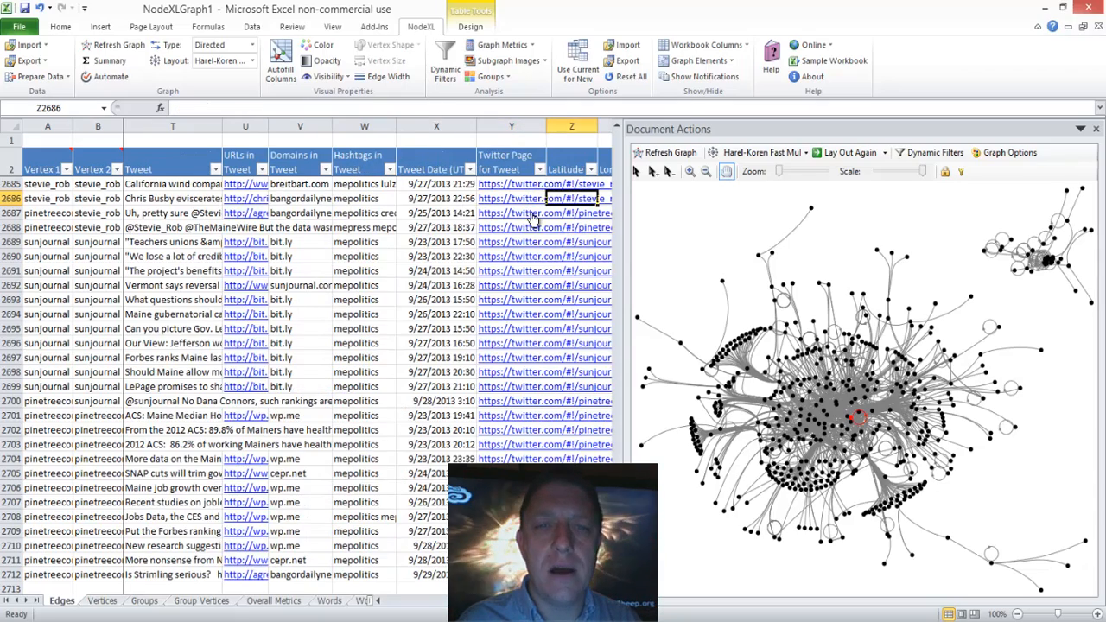
{"action": "key", "text": "Right"}
{"action": "key", "text": "Right"}
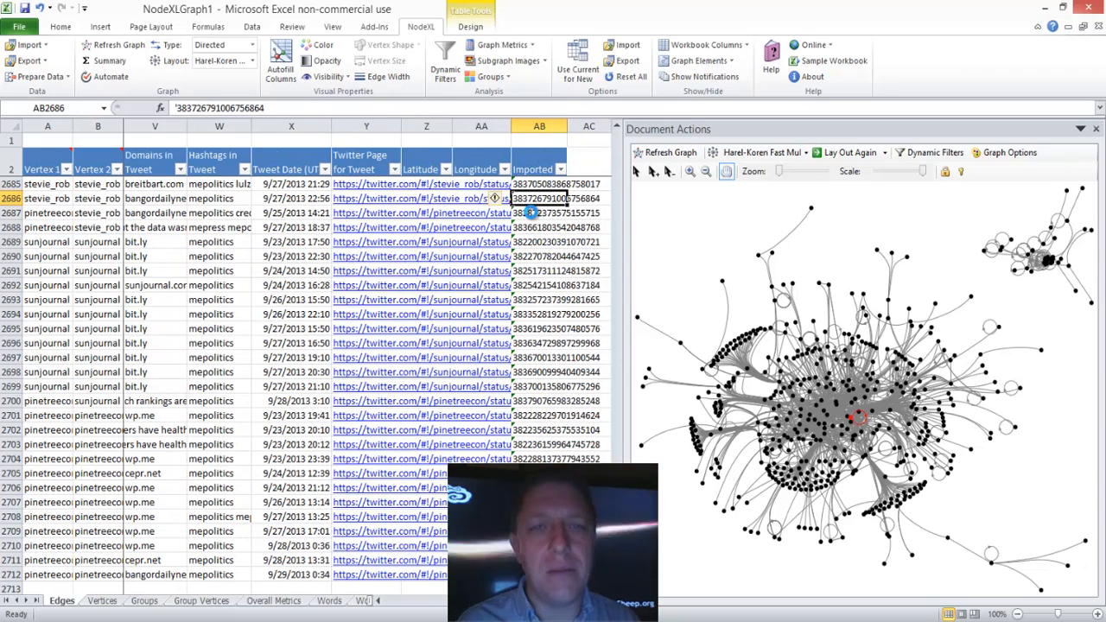
Step: Look back across the columns of row 2686 on the Edges worksheet to Vertex 1
{"action": "key", "text": "Left"}
{"action": "key", "text": "Left"}
{"action": "key", "text": "Left"}
{"action": "key", "text": "Left"}
{"action": "key", "text": "Left"}
{"action": "key", "text": "Left"}
{"action": "key", "text": "Left"}
{"action": "key", "text": "Left"}
{"action": "key", "text": "Left"}
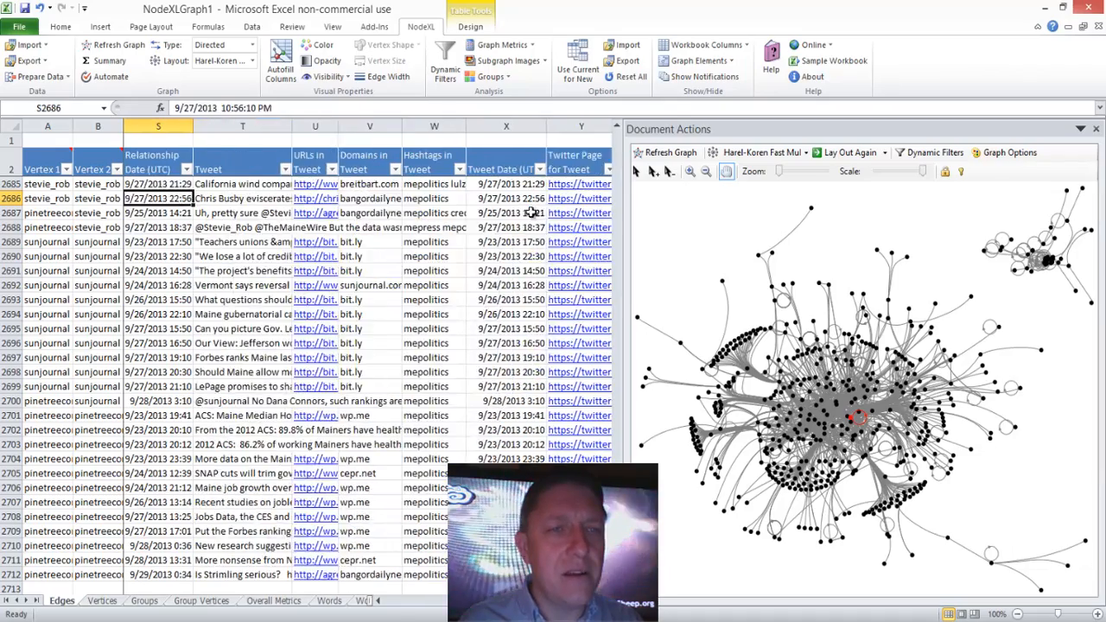
{"action": "key", "text": "Left"}
{"action": "key", "text": "Left"}
{"action": "key", "text": "Left"}
{"action": "key", "text": "Left"}
{"action": "key", "text": "Left"}
{"action": "key", "text": "Left"}
{"action": "key", "text": "Left"}
{"action": "key", "text": "Left"}
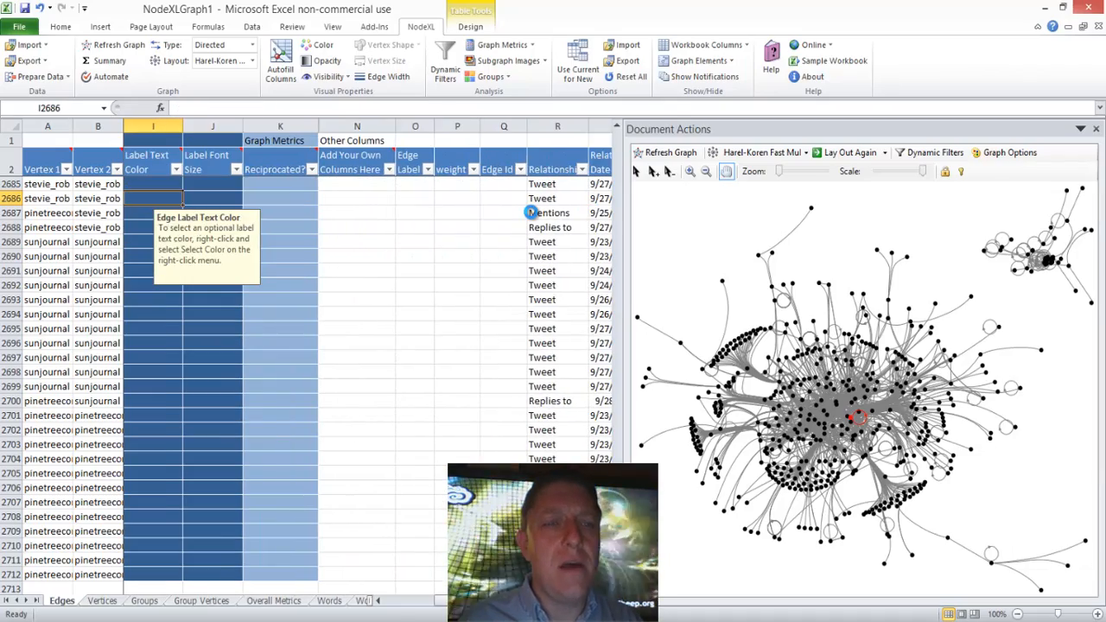
{"action": "key", "text": "Left"}
{"action": "key", "text": "Left"}
{"action": "key", "text": "Left"}
{"action": "key", "text": "Left"}
{"action": "key", "text": "Left"}
{"action": "key", "text": "Left"}
{"action": "key", "text": "Left"}
{"action": "key", "text": "Left"}
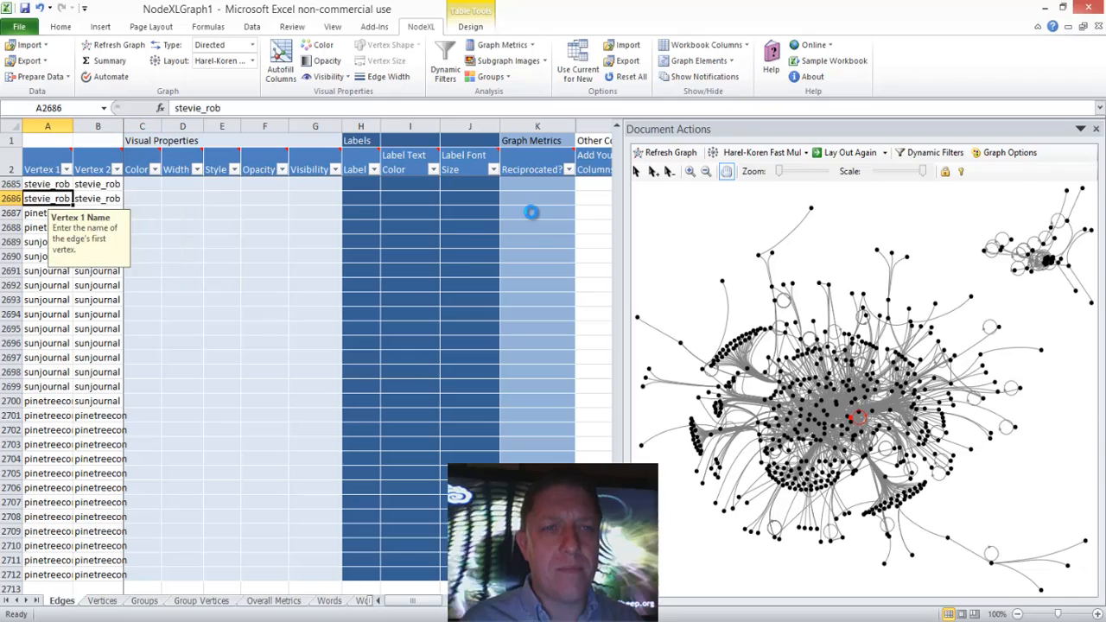
Step: Review all edge columns of row 2686 again, from Vertex 1 to beyond the imported ID and back to Longitude
{"action": "key", "text": "Right"}
{"action": "key", "text": "Right"}
{"action": "key", "text": "Right"}
{"action": "key", "text": "Right"}
{"action": "key", "text": "Right"}
{"action": "key", "text": "Right"}
{"action": "key", "text": "Right"}
{"action": "key", "text": "Right"}
{"action": "key", "text": "Right"}
{"action": "key", "text": "Right"}
{"action": "key", "text": "Right"}
{"action": "key", "text": "Right"}
{"action": "key", "text": "Right"}
{"action": "key", "text": "Right"}
{"action": "key", "text": "Right"}
{"action": "key", "text": "Right"}
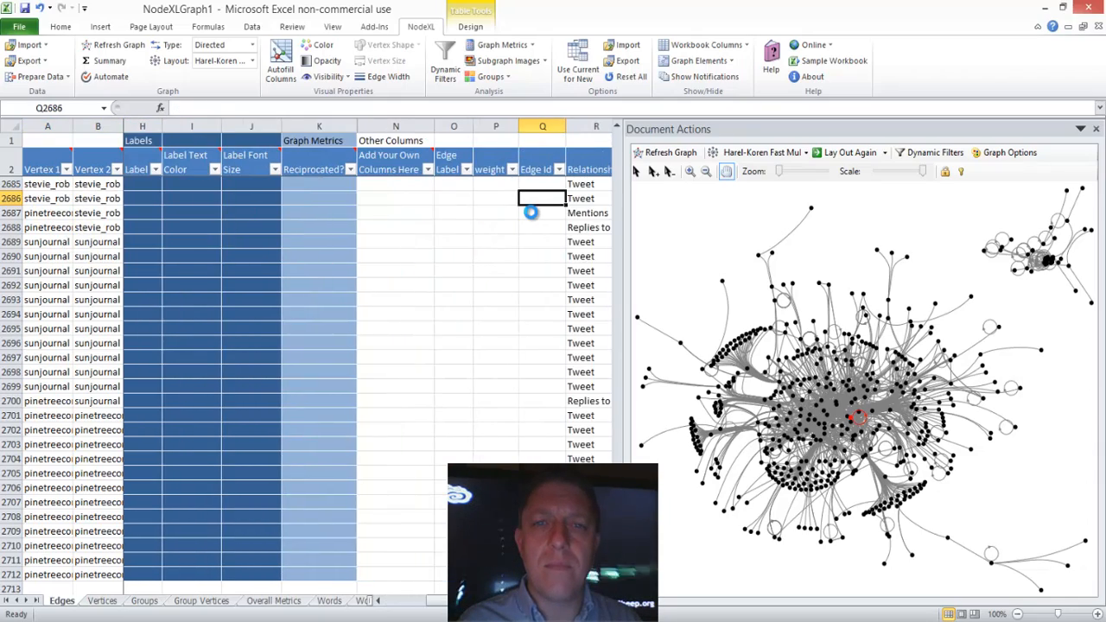
{"action": "key", "text": "Right"}
{"action": "key", "text": "Right"}
{"action": "key", "text": "Right"}
{"action": "key", "text": "Right"}
{"action": "key", "text": "Right"}
{"action": "key", "text": "Right"}
{"action": "key", "text": "Right"}
{"action": "key", "text": "Right"}
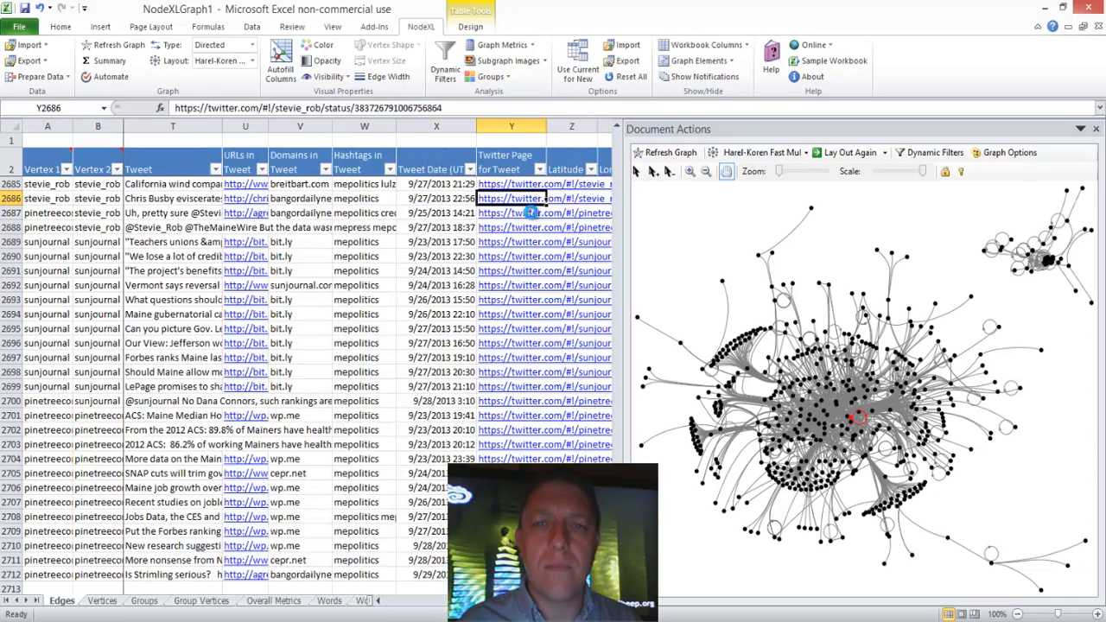
{"action": "key", "text": "Right"}
{"action": "key", "text": "Right"}
{"action": "key", "text": "Right"}
{"action": "key", "text": "Right"}
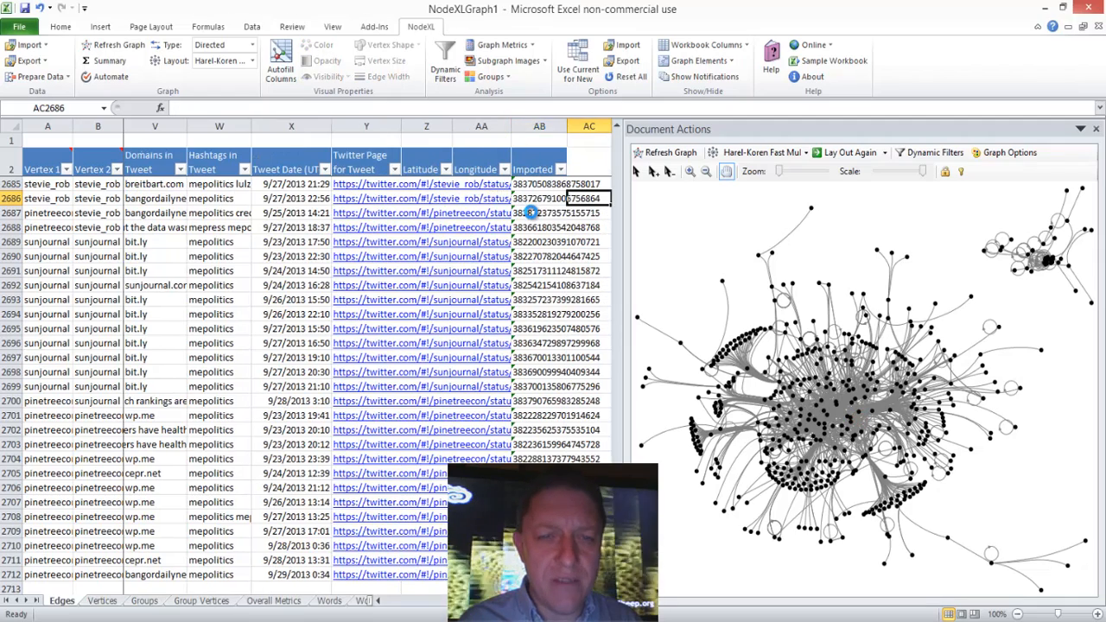
{"action": "key", "text": "Right"}
{"action": "key", "text": "Right"}
{"action": "key", "text": "Left"}
{"action": "key", "text": "Left"}
{"action": "key", "text": "Left"}
{"action": "key", "text": "Left"}
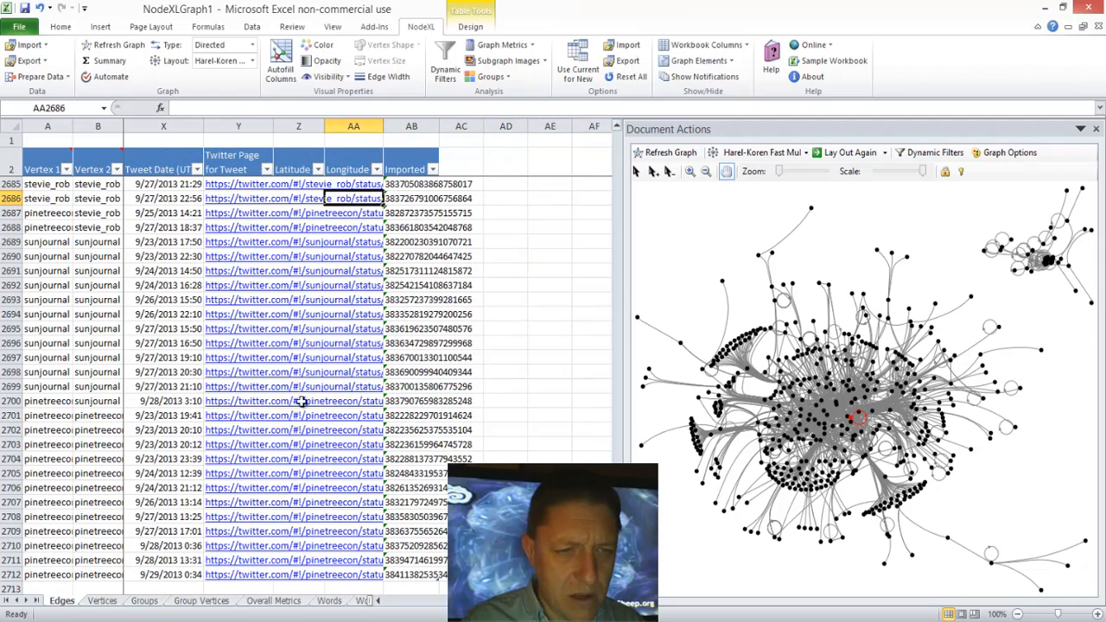
Step: Open the Vertices worksheet and look across the "forbes" row from the visual properties to Eigenvector Centrality
{"action": "left_click", "coordinate": [103, 601]}
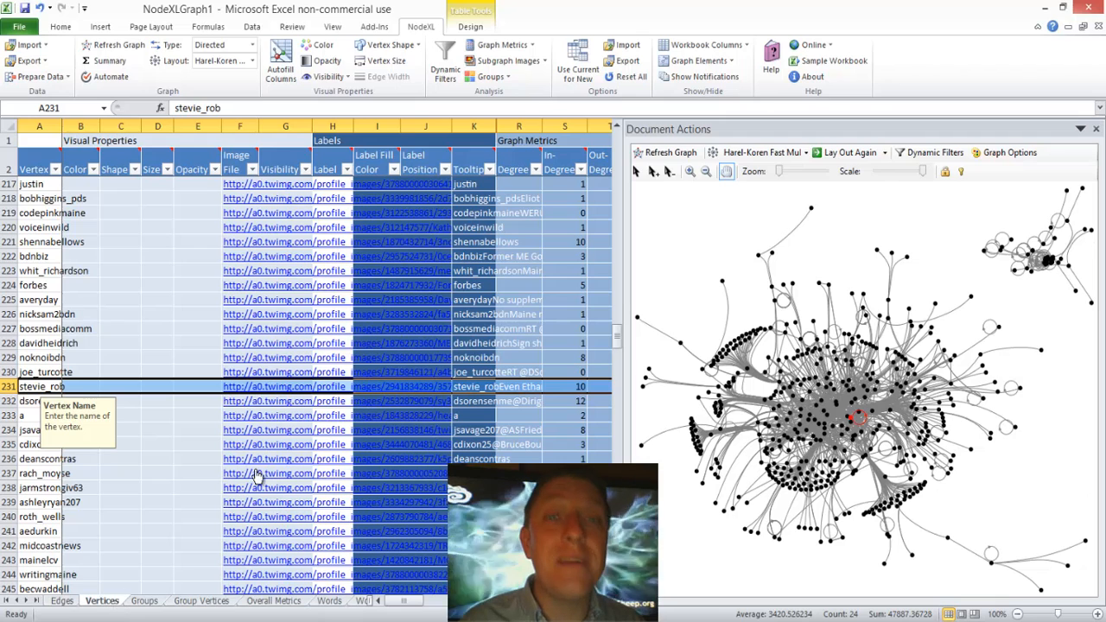
{"action": "left_click", "coordinate": [166, 281]}
{"action": "key", "text": "Right"}
{"action": "key", "text": "Right"}
{"action": "key", "text": "Right"}
{"action": "key", "text": "Right"}
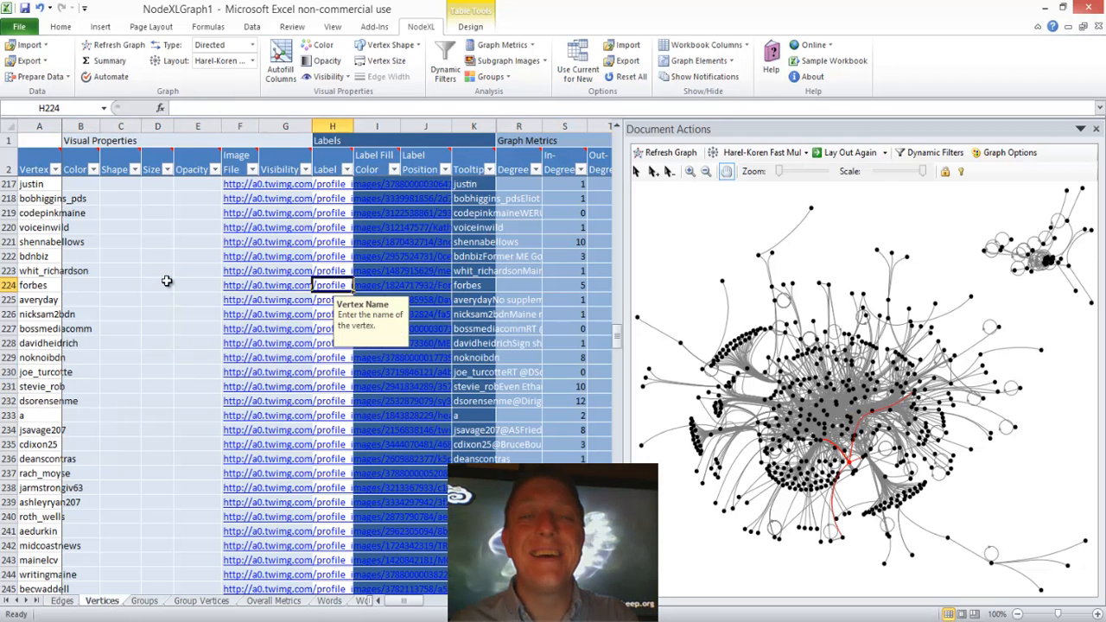
{"action": "key", "text": "Right"}
{"action": "key", "text": "Right"}
{"action": "key", "text": "Right"}
{"action": "key", "text": "Right"}
{"action": "key", "text": "Right"}
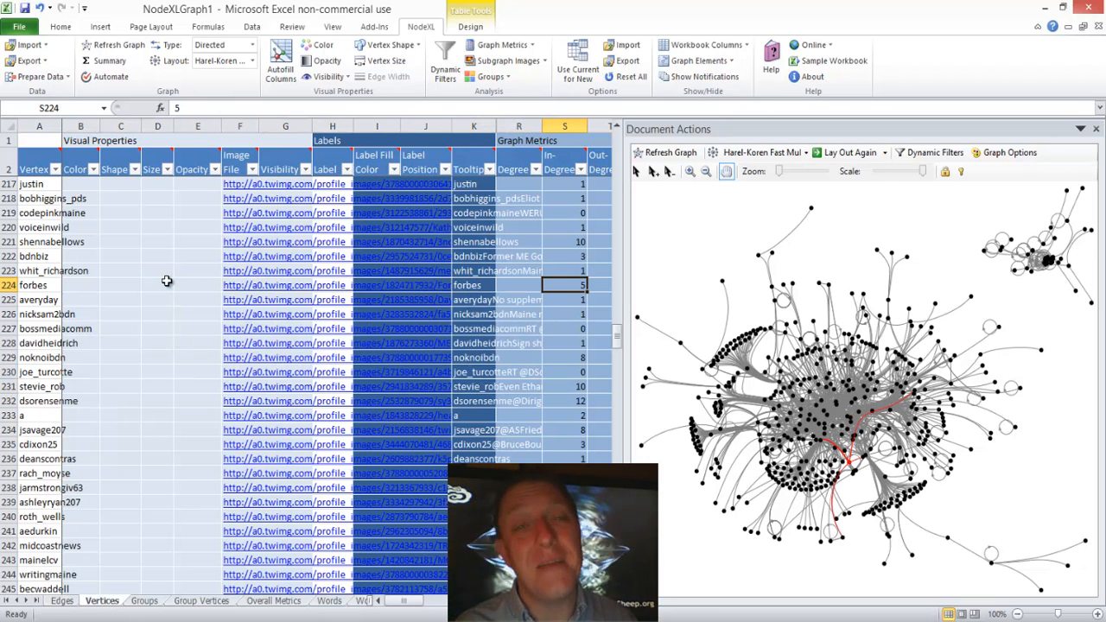
{"action": "key", "text": "Right"}
{"action": "key", "text": "Right"}
{"action": "key", "text": "Right"}
{"action": "key", "text": "Right"}
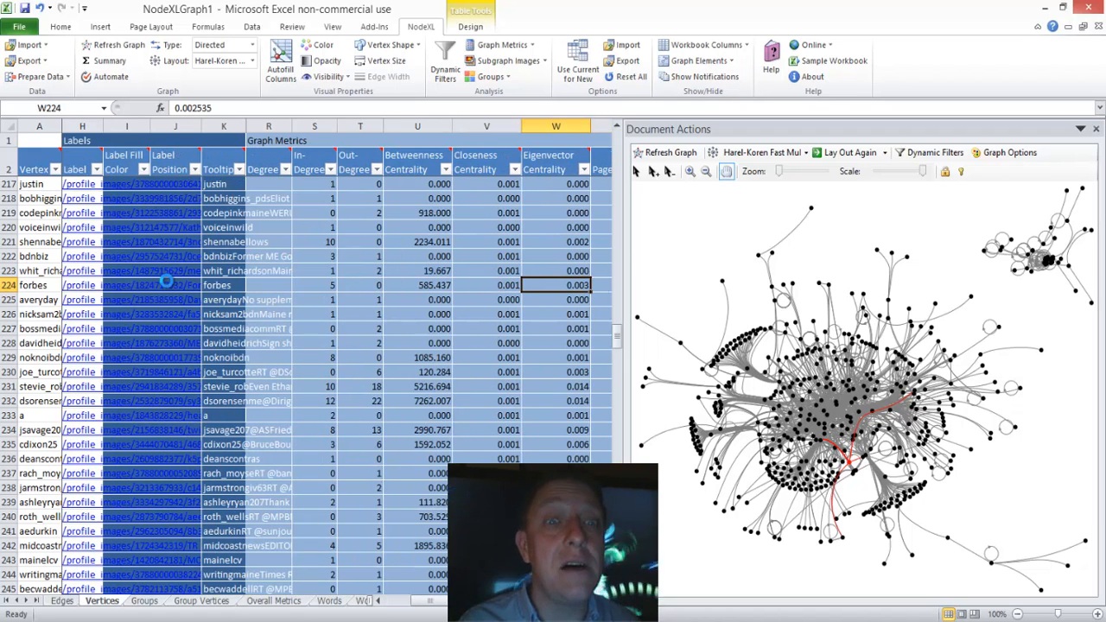
Step: Look through the remaining graph metric columns of the "forbes" row and return to its Tooltip column
{"action": "key", "text": "Right"}
{"action": "key", "text": "Right"}
{"action": "key", "text": "Right"}
{"action": "key", "text": "Left"}
{"action": "key", "text": "Left"}
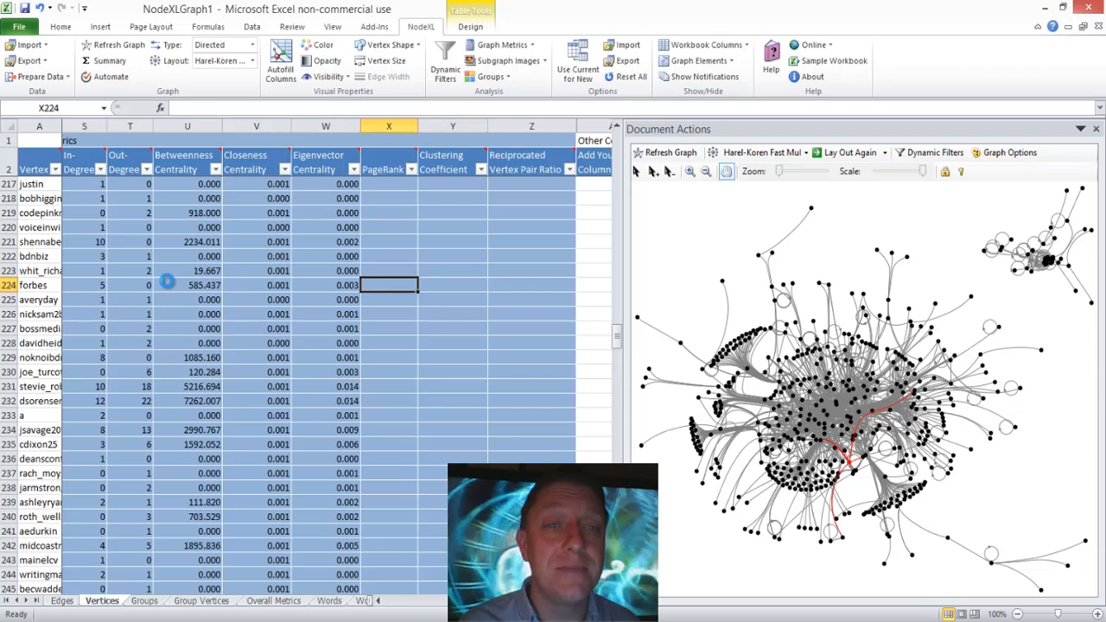
{"action": "key", "text": "Left"}
{"action": "key", "text": "Left"}
{"action": "key", "text": "Left"}
{"action": "key", "text": "Left"}
{"action": "key", "text": "Left"}
{"action": "key", "text": "Left"}
{"action": "key", "text": "Left"}
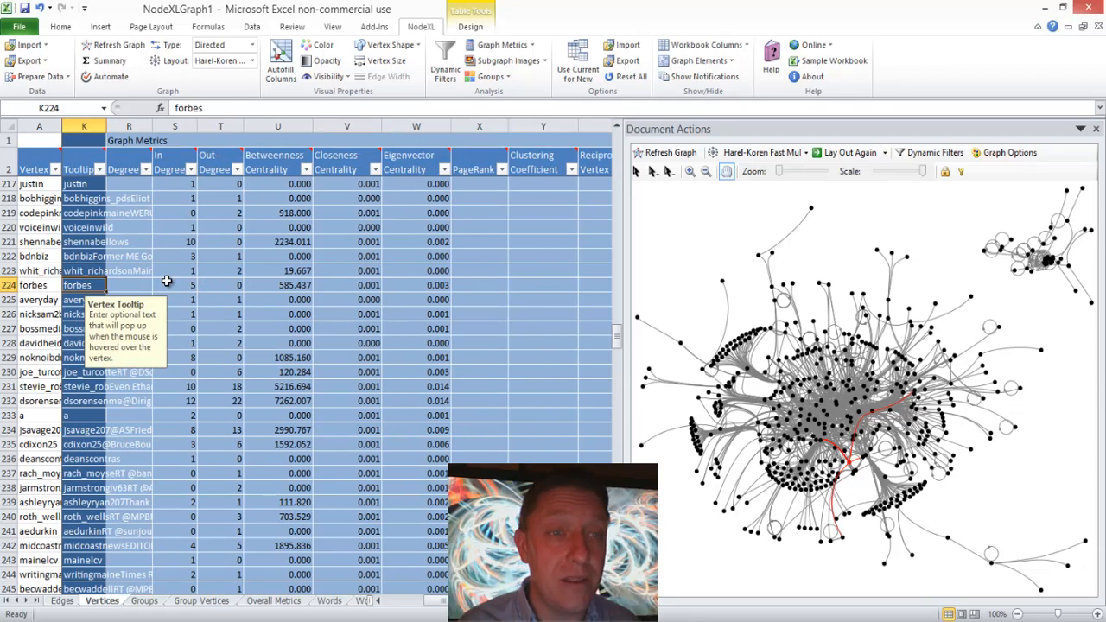
Step: Check the Degree column, highlight the vertex of row 221 in the graph and select the out-degree cell of row 239
{"action": "key", "text": "Right"}
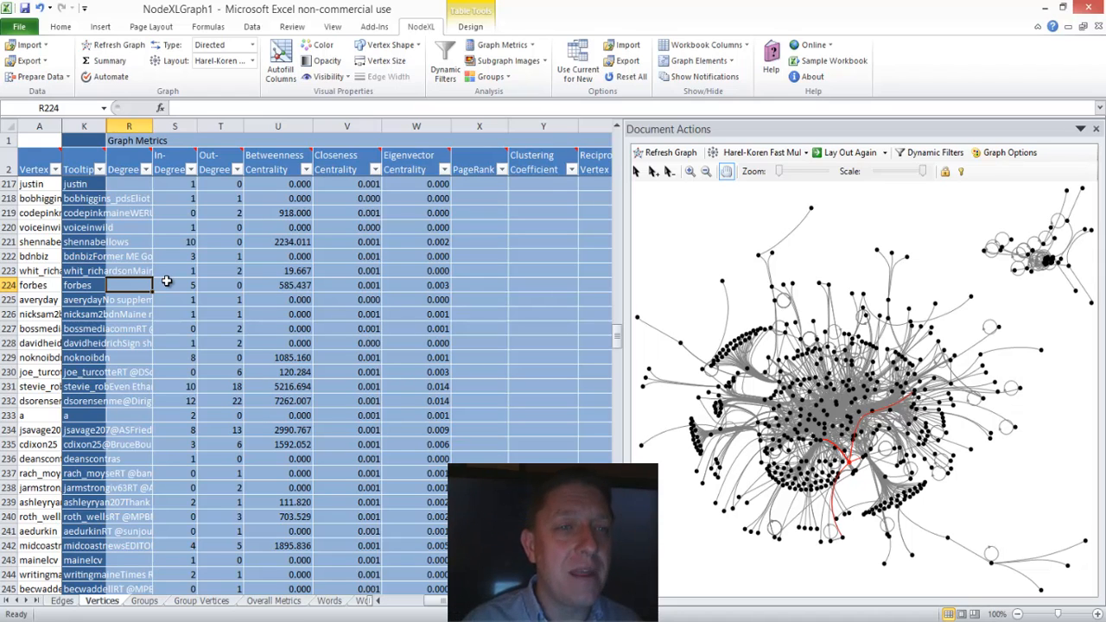
{"action": "left_click", "coordinate": [28, 242]}
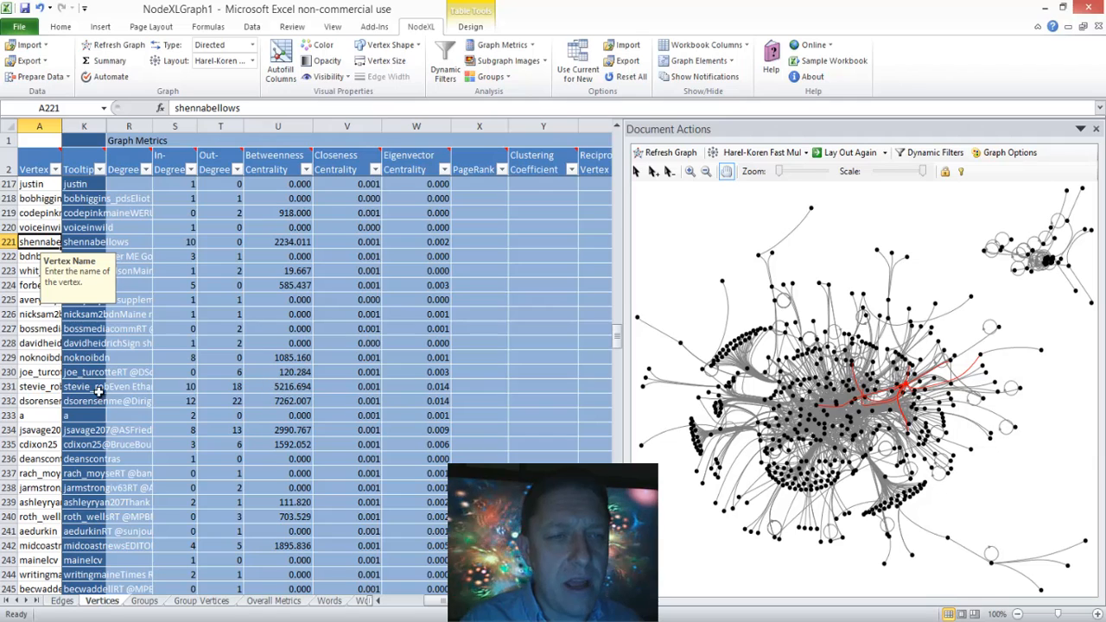
{"action": "left_click", "coordinate": [223, 501]}
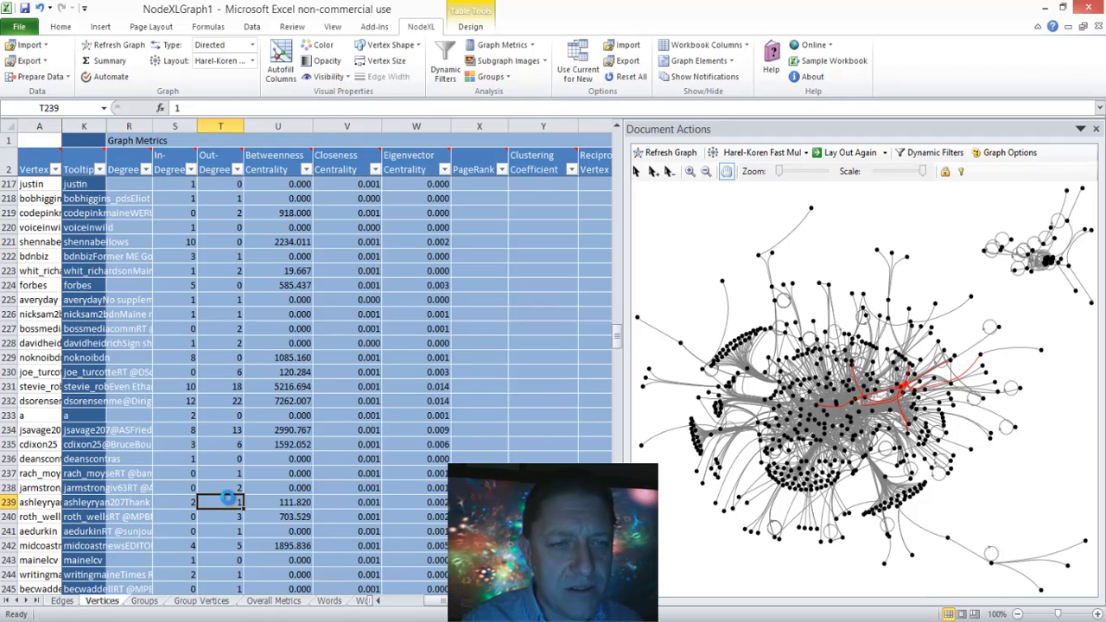
Step: Step down the Out-Degree column from row 239 and highlight the connections of the "allforjury" vertex in row 251
{"action": "key", "text": "Down"}
{"action": "key", "text": "Down"}
{"action": "key", "text": "Down"}
{"action": "key", "text": "Down"}
{"action": "key", "text": "Down"}
{"action": "key", "text": "Down"}
{"action": "key", "text": "Down"}
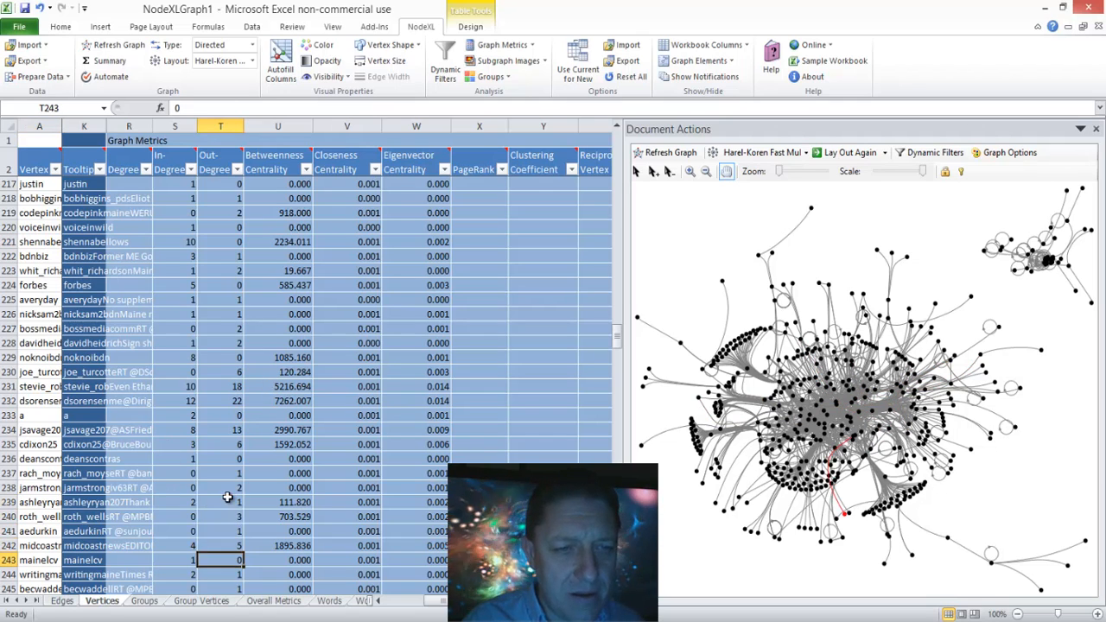
{"action": "key", "text": "Down"}
{"action": "key", "text": "Down"}
{"action": "key", "text": "Down"}
{"action": "key", "text": "Down"}
{"action": "key", "text": "Down"}
{"action": "key", "text": "Down"}
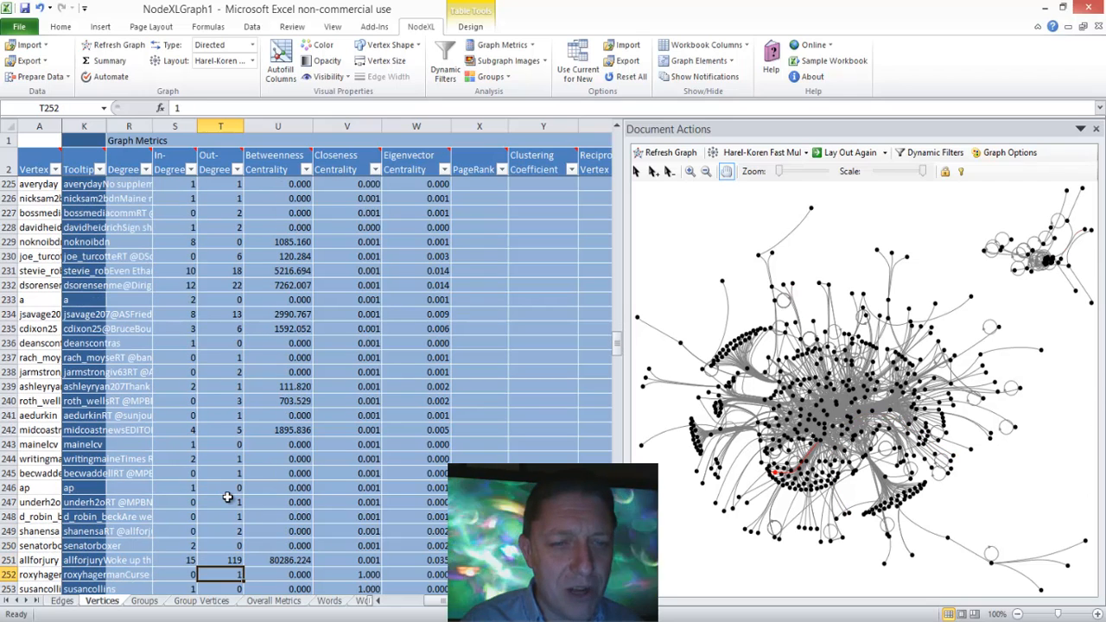
{"action": "key", "text": "Up"}
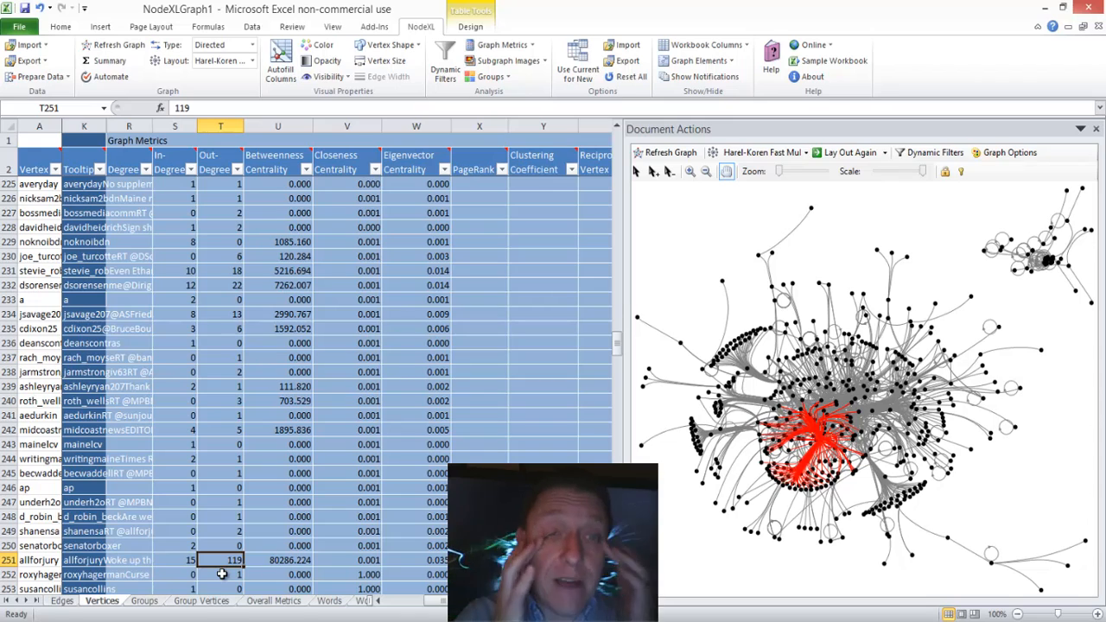
Step: Sort the vertices by Out-Degree from largest to smallest and highlight the top-ranked vertices in the graph
{"action": "left_click", "coordinate": [237, 170]}
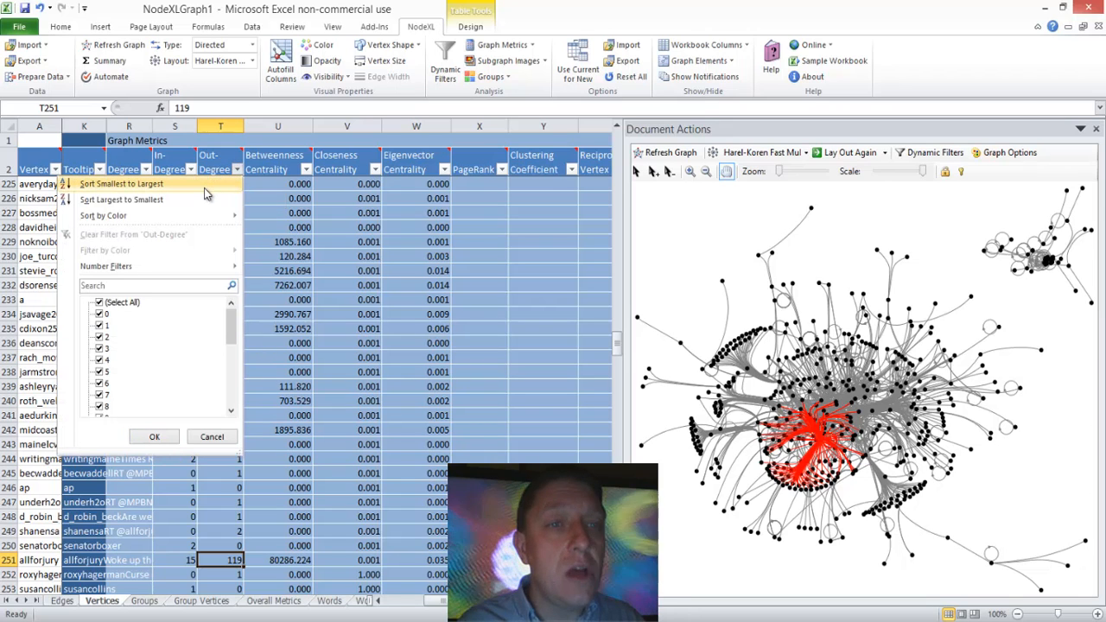
{"action": "left_click", "coordinate": [183, 204]}
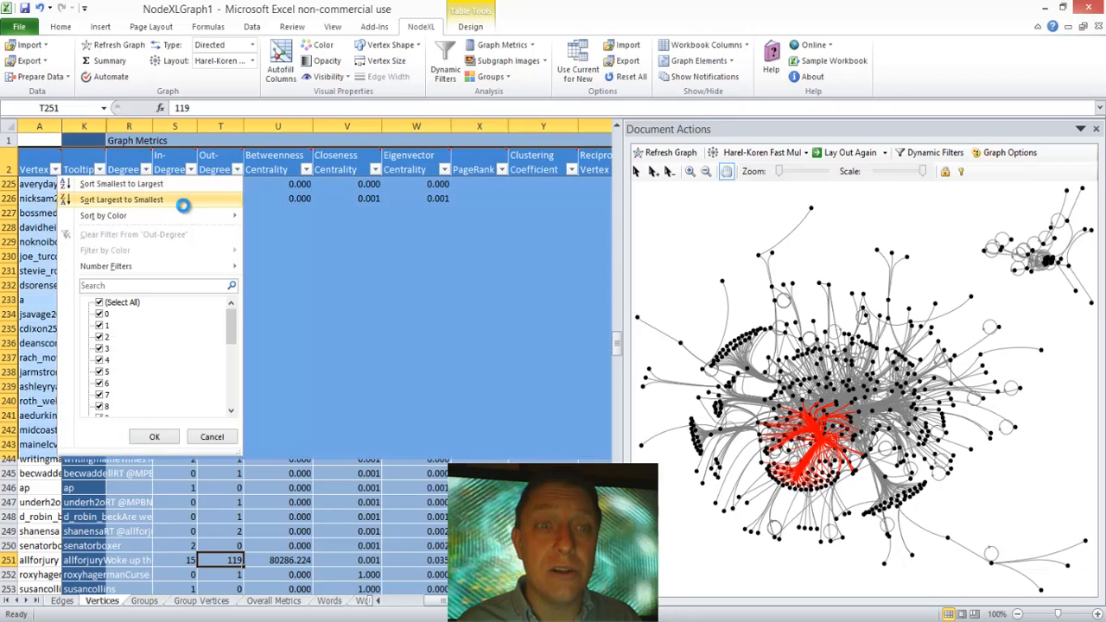
{"action": "left_click", "coordinate": [231, 232]}
{"action": "key", "text": "Up"}
{"action": "key", "text": "Up"}
{"action": "key", "text": "Up"}
{"action": "key", "text": "Up"}
{"action": "key", "text": "Up"}
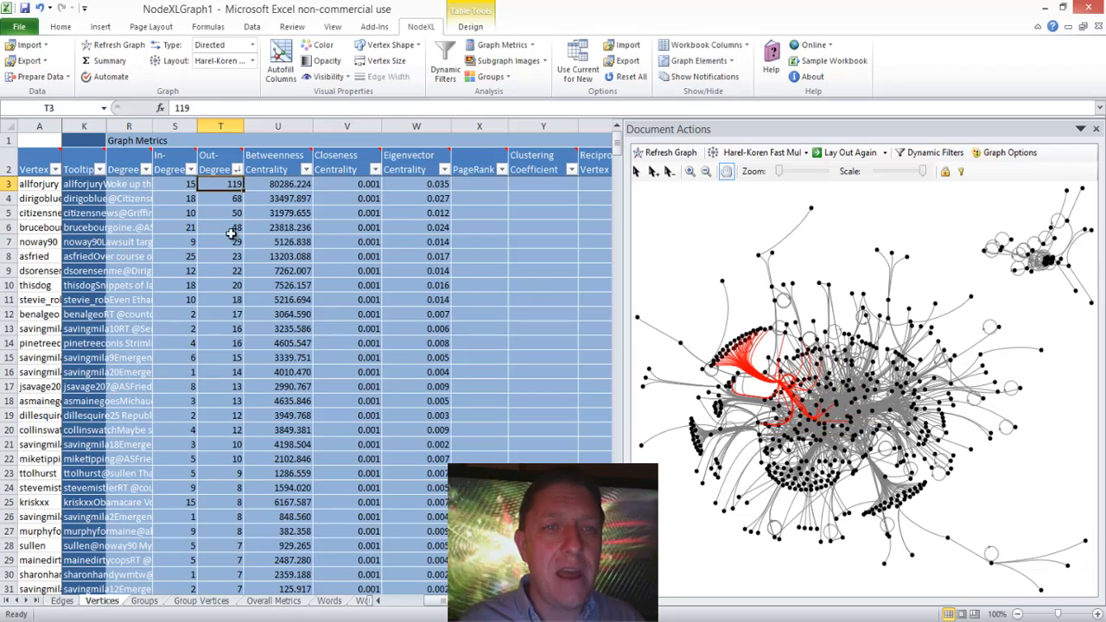
{"action": "key", "text": "Down"}
{"action": "key", "text": "Down"}
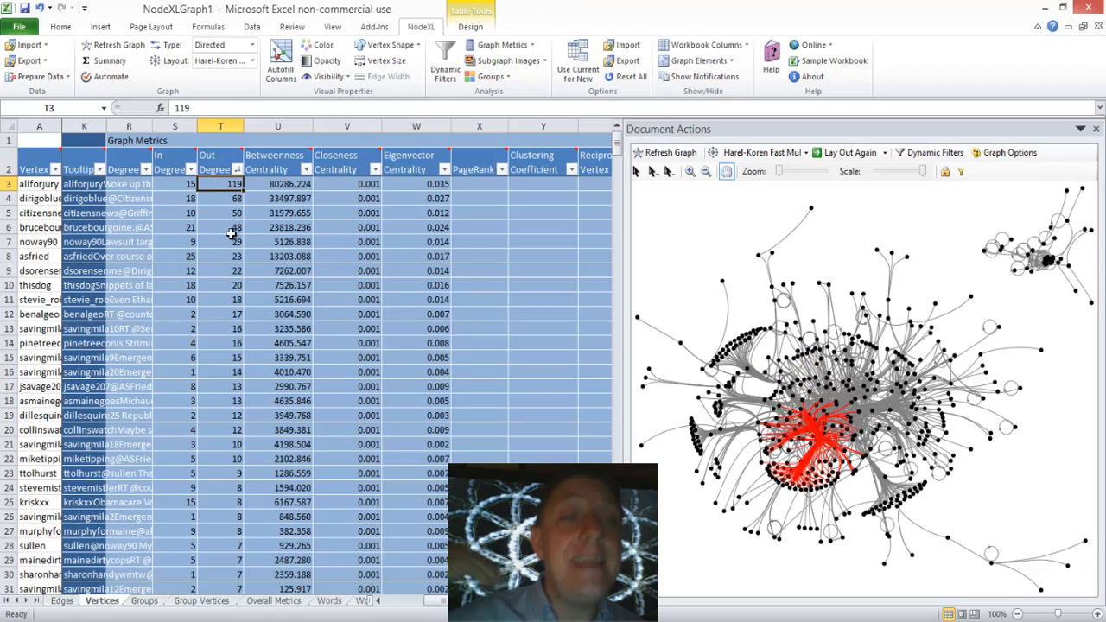
Step: Sort the vertices by In-Degree from largest to smallest and highlight the vertex in row 3 in the graph
{"action": "left_click", "coordinate": [191, 169]}
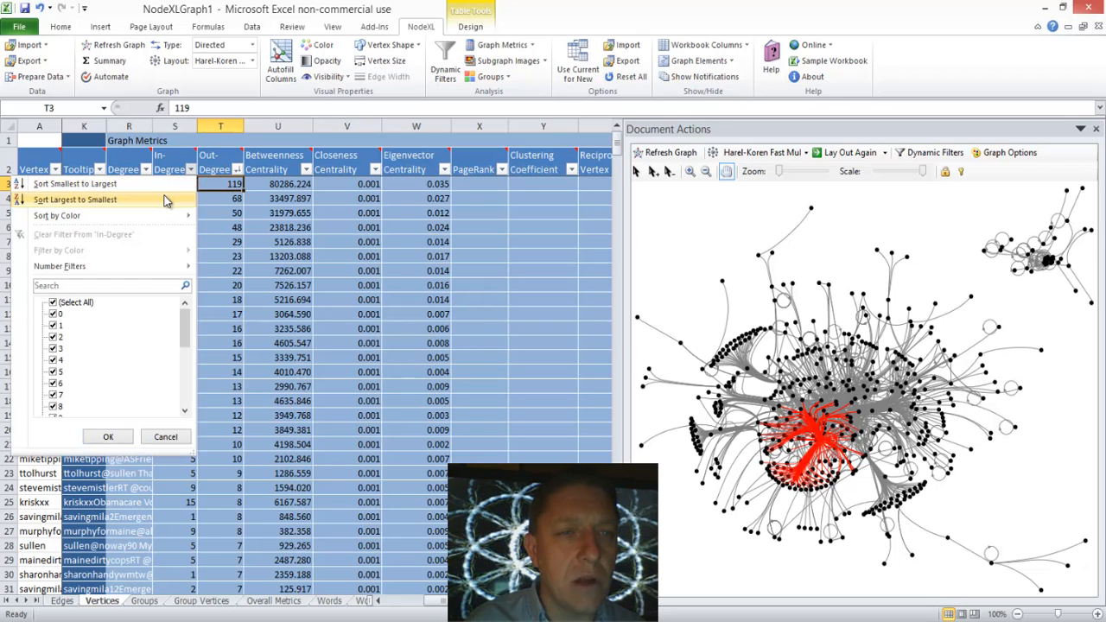
{"action": "left_click", "coordinate": [167, 199]}
{"action": "left_click", "coordinate": [184, 185]}
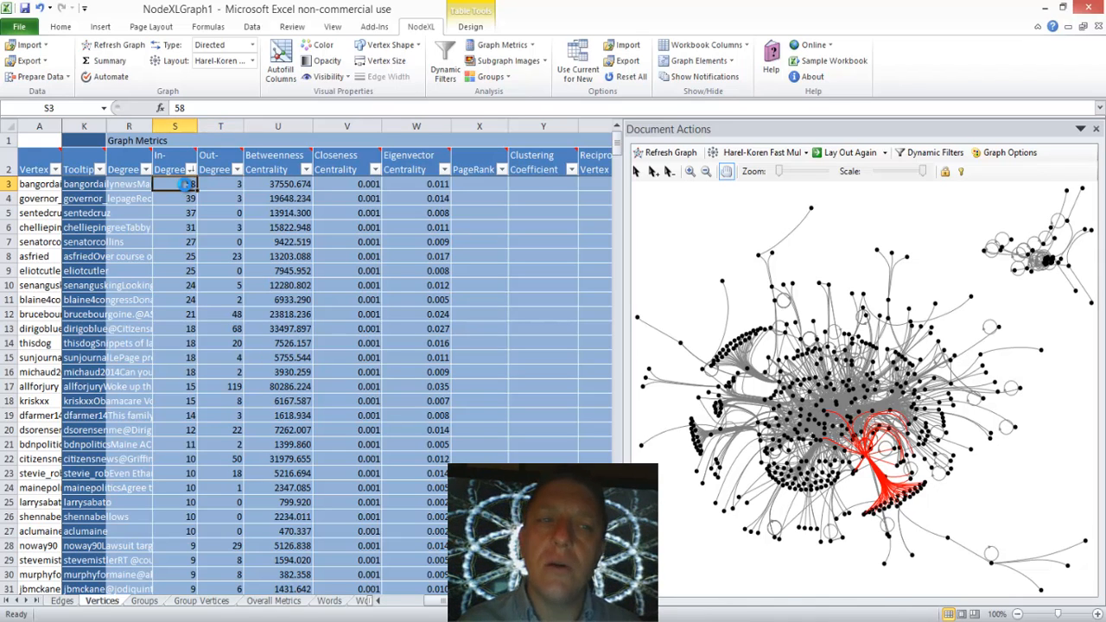
Step: Examine the graph connections of the highest in-degree vertices one by one down to row 10, and return to row 5
{"action": "key", "text": "Down"}
{"action": "key", "text": "Down"}
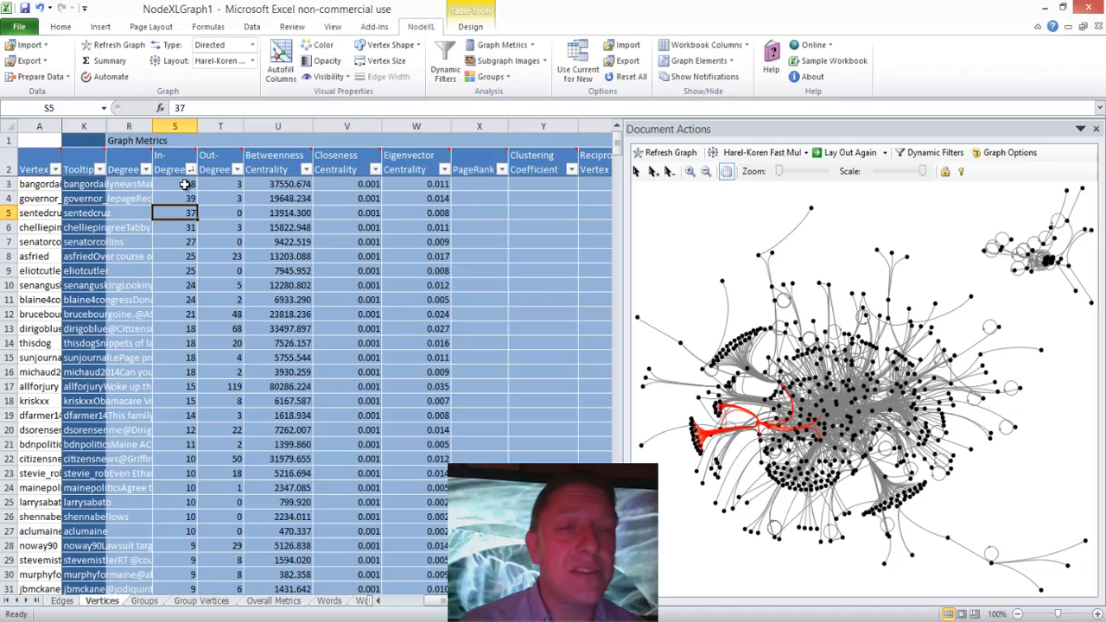
{"action": "key", "text": "Down"}
{"action": "key", "text": "Down"}
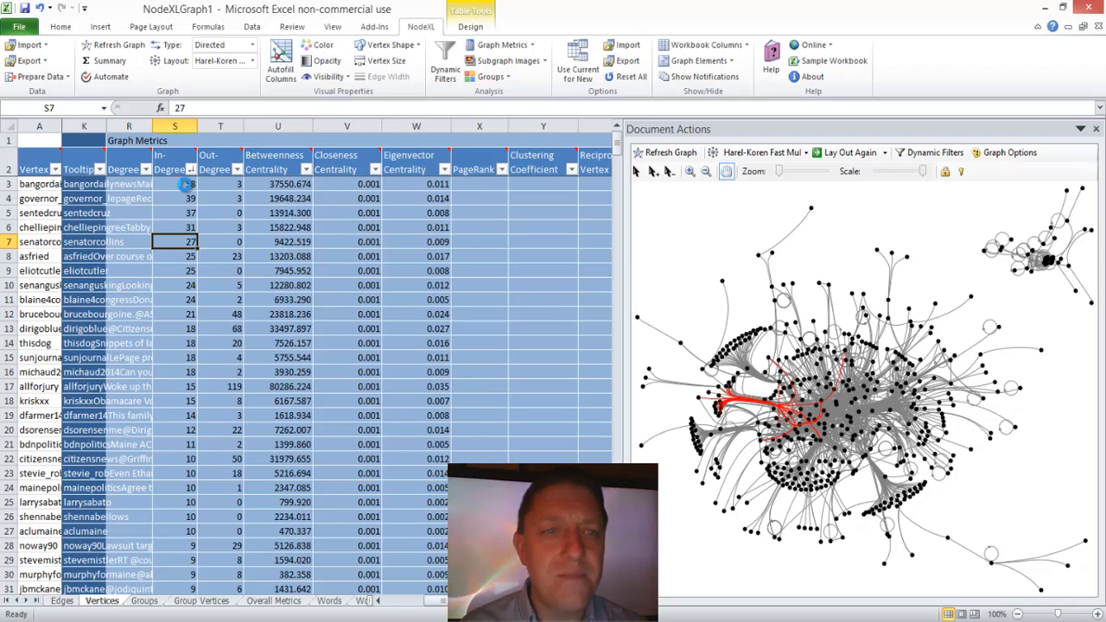
{"action": "key", "text": "Down"}
{"action": "key", "text": "Down"}
{"action": "key", "text": "Down"}
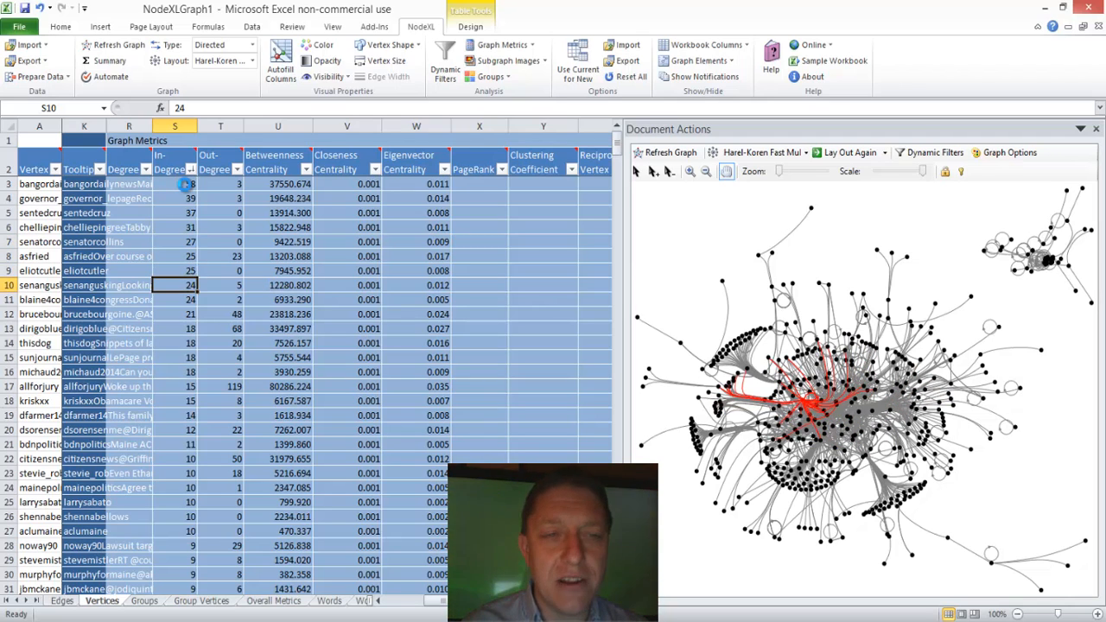
{"action": "key", "text": "Up"}
{"action": "key", "text": "Up"}
{"action": "key", "text": "Up"}
{"action": "key", "text": "Up"}
{"action": "key", "text": "Up"}
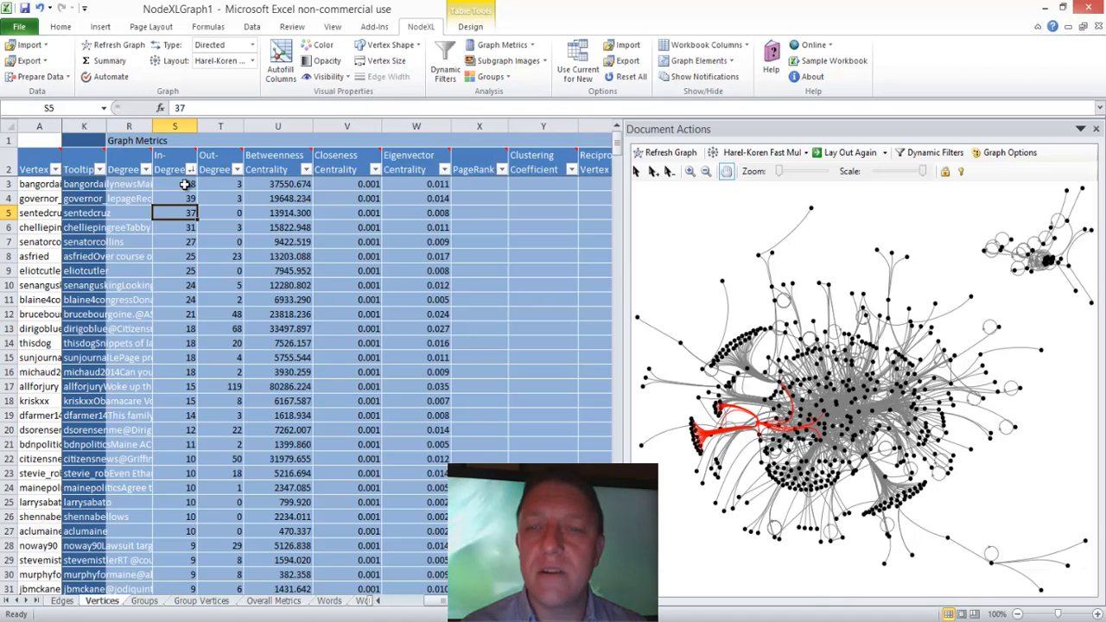
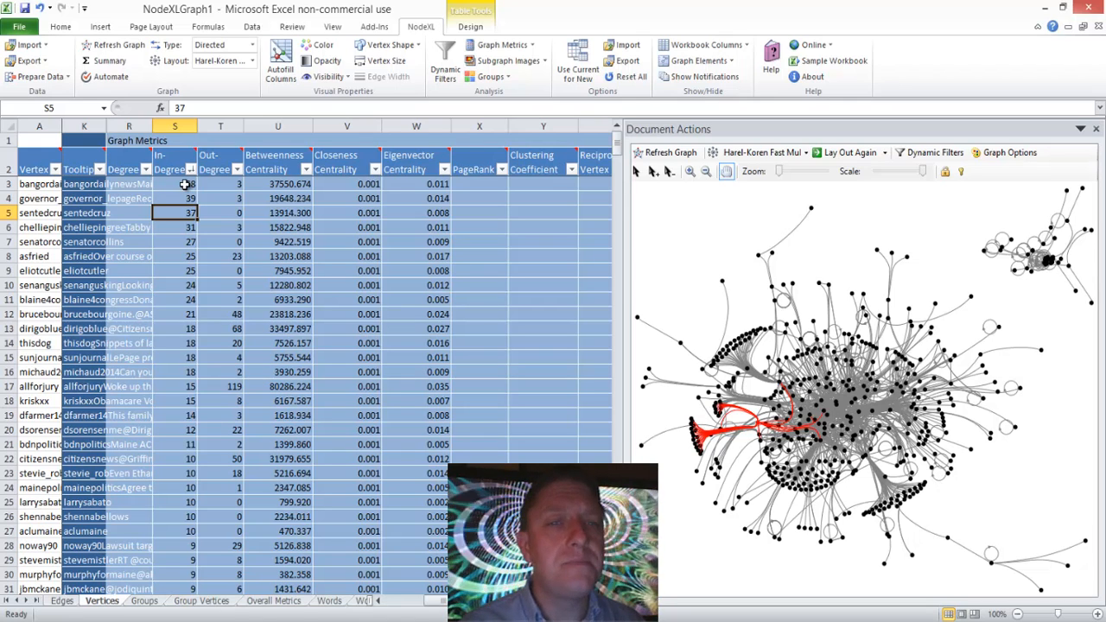
Step: Sort the vertices by Betweenness Centrality from largest to smallest and examine the graph connections of the top three
{"action": "left_click", "coordinate": [366, 257]}
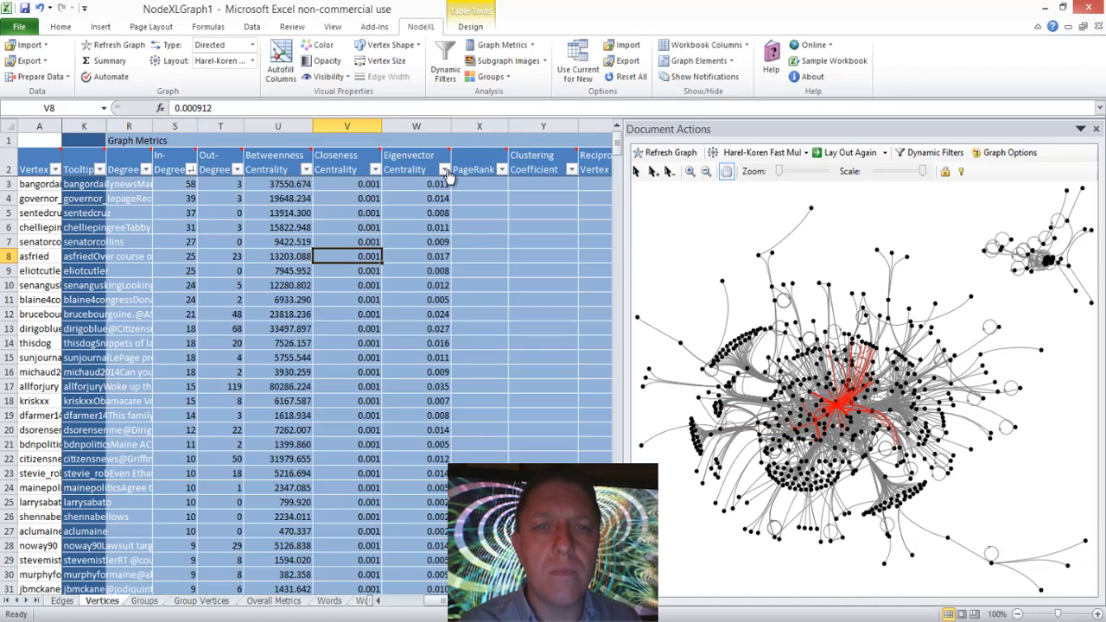
{"action": "left_click", "coordinate": [305, 170]}
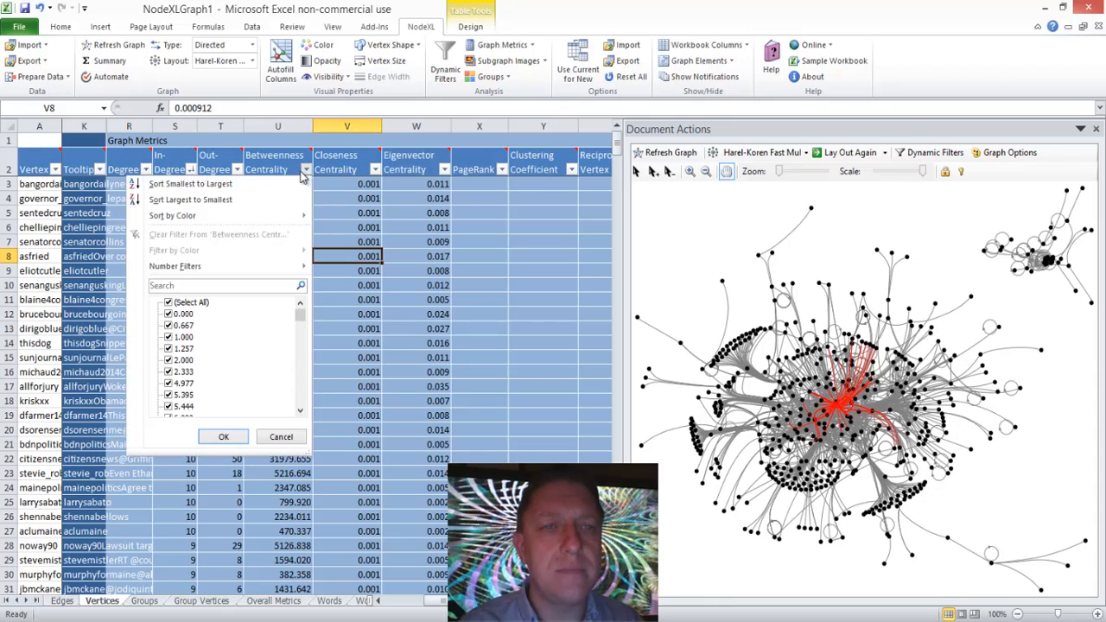
{"action": "left_click", "coordinate": [269, 199]}
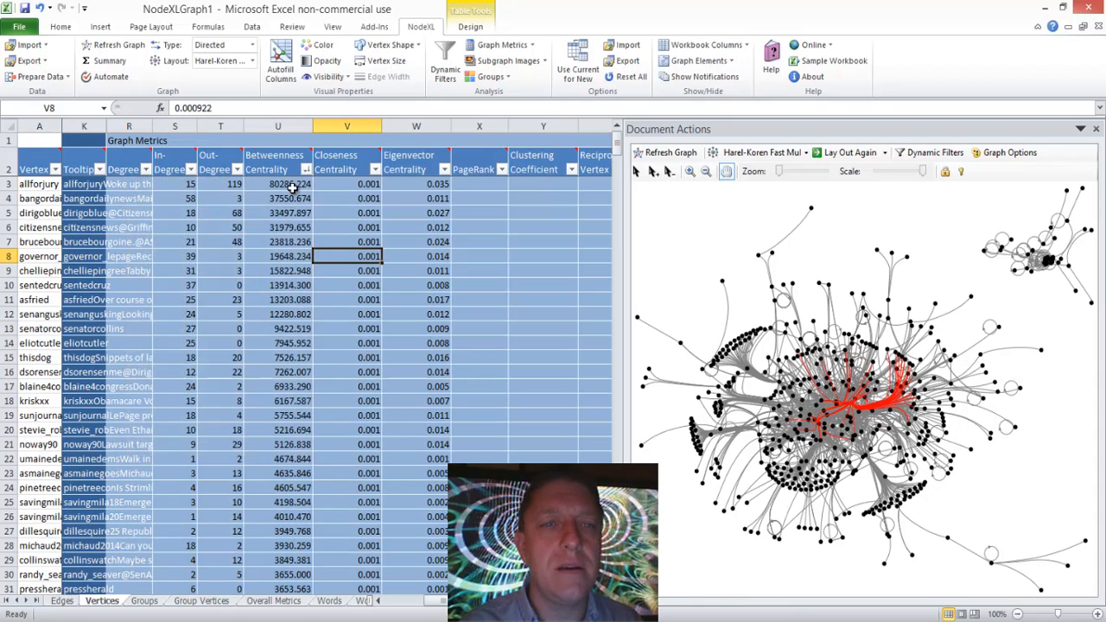
{"action": "left_click", "coordinate": [294, 184]}
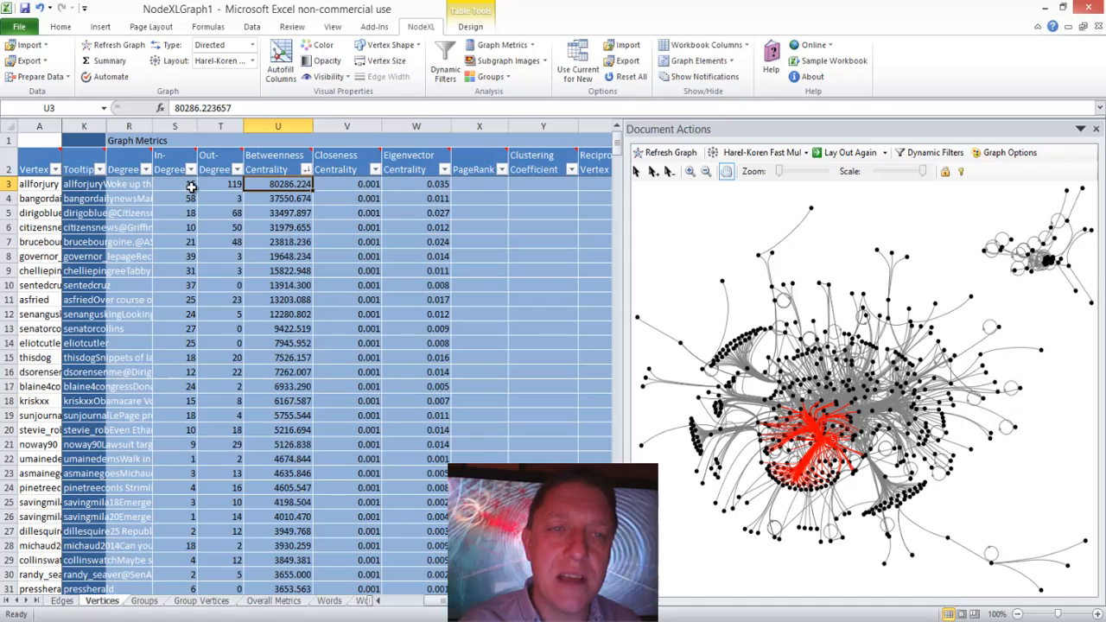
{"action": "left_click", "coordinate": [281, 200]}
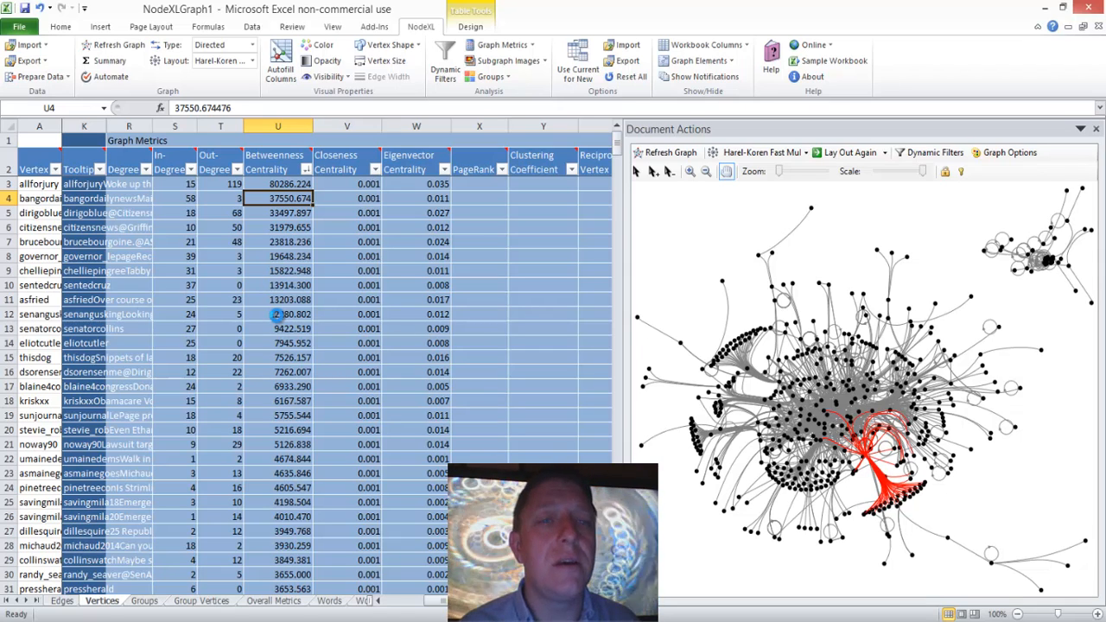
{"action": "key", "text": "Down"}
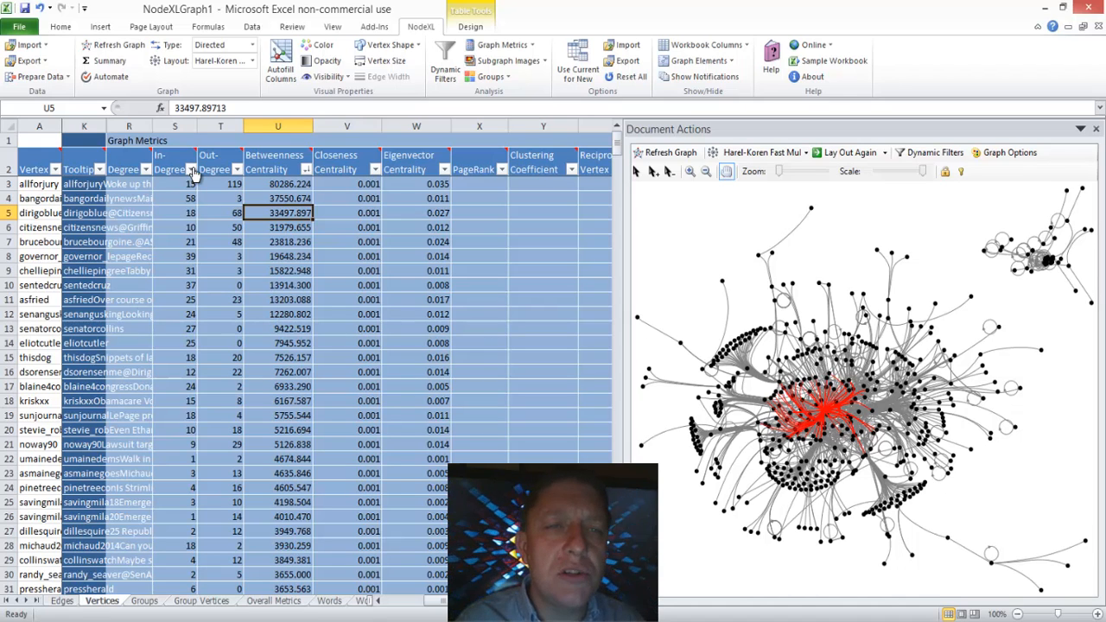
Step: Sort the vertices by In-Degree from largest to smallest and highlight the vertex in row 6 in the graph
{"action": "left_click", "coordinate": [192, 170]}
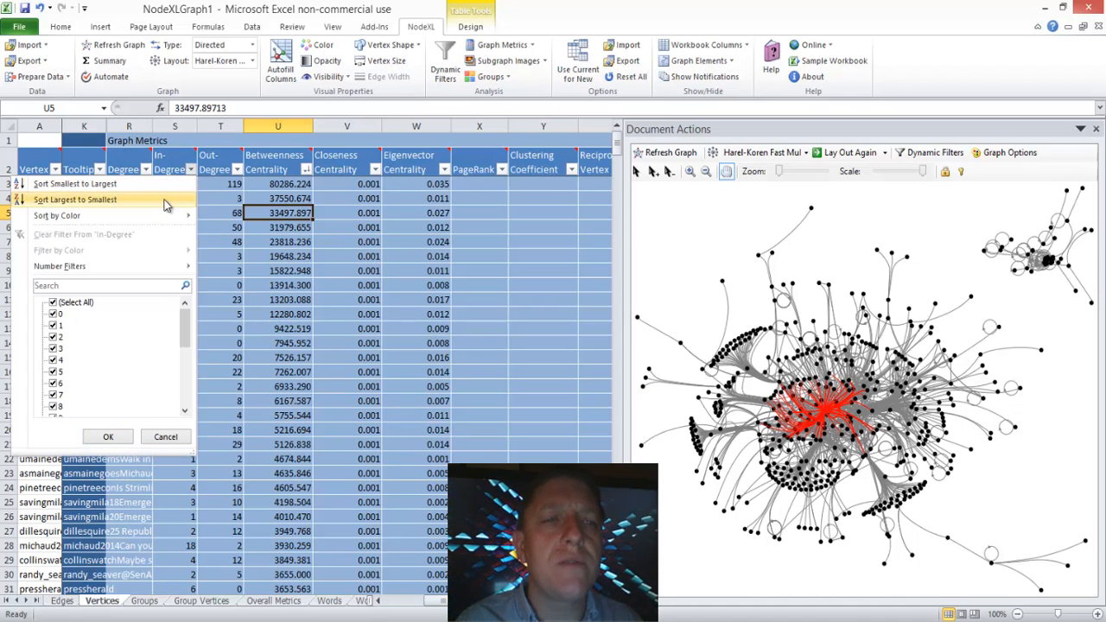
{"action": "left_click", "coordinate": [177, 198]}
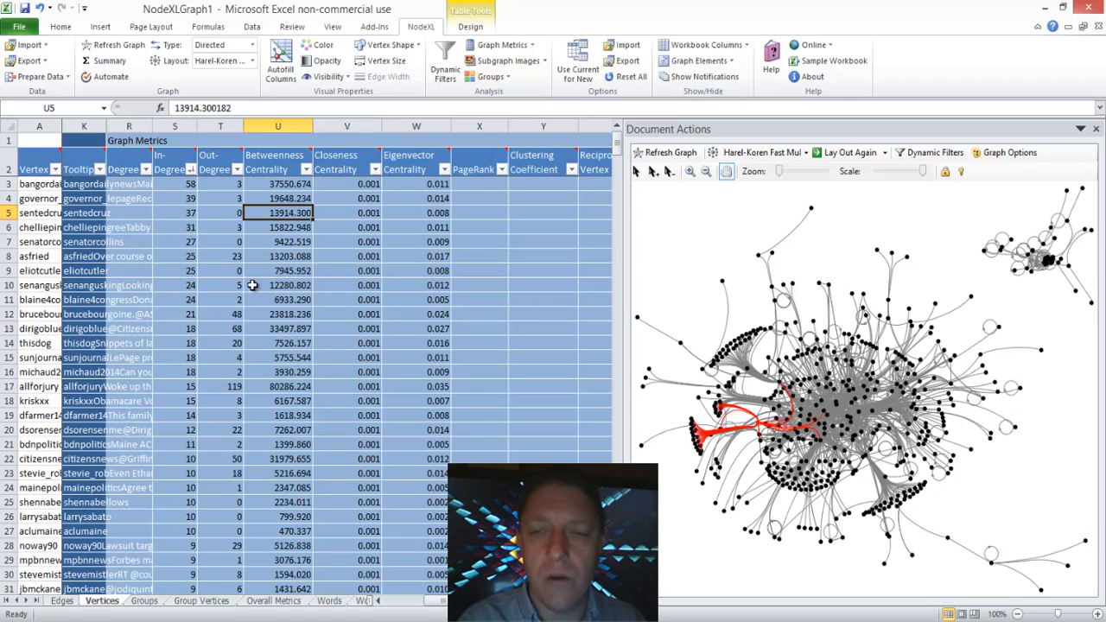
{"action": "left_click", "coordinate": [177, 227]}
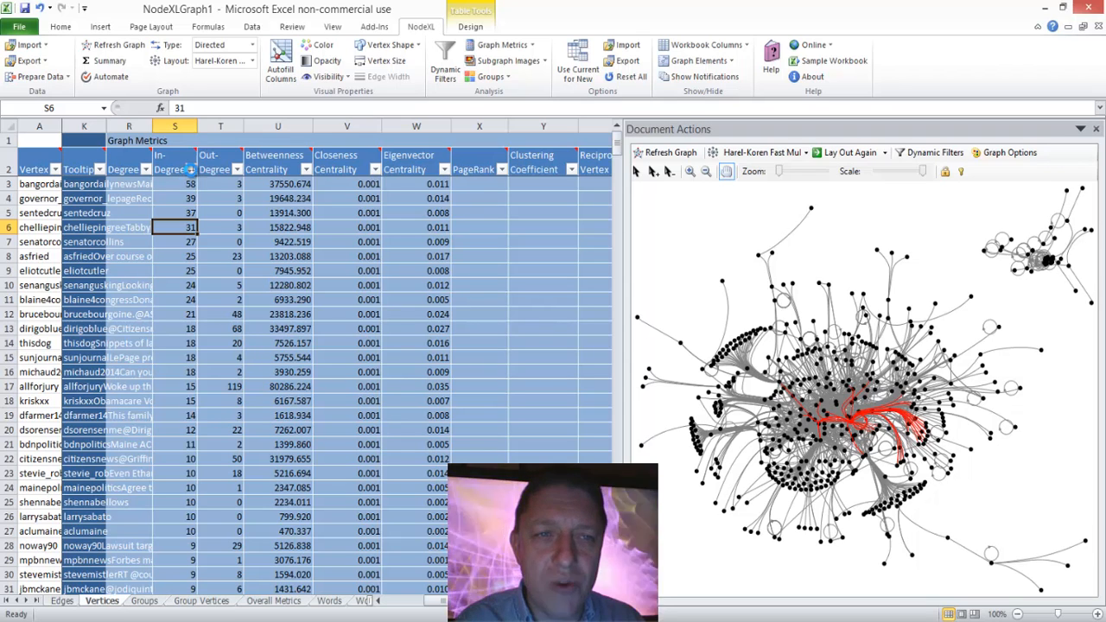
{"action": "left_click", "coordinate": [190, 169]}
{"action": "left_click", "coordinate": [172, 197]}
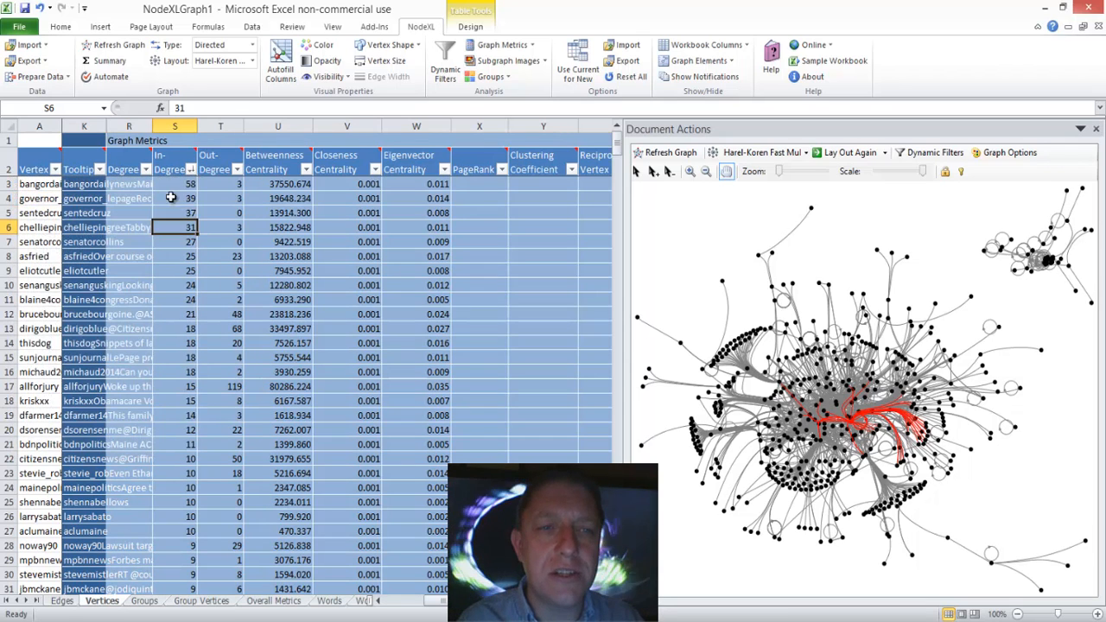
Step: Examine the graph connections of the highest in-degree vertices in rows 3 to 5 one by one
{"action": "left_click", "coordinate": [182, 186]}
{"action": "key", "text": "Up"}
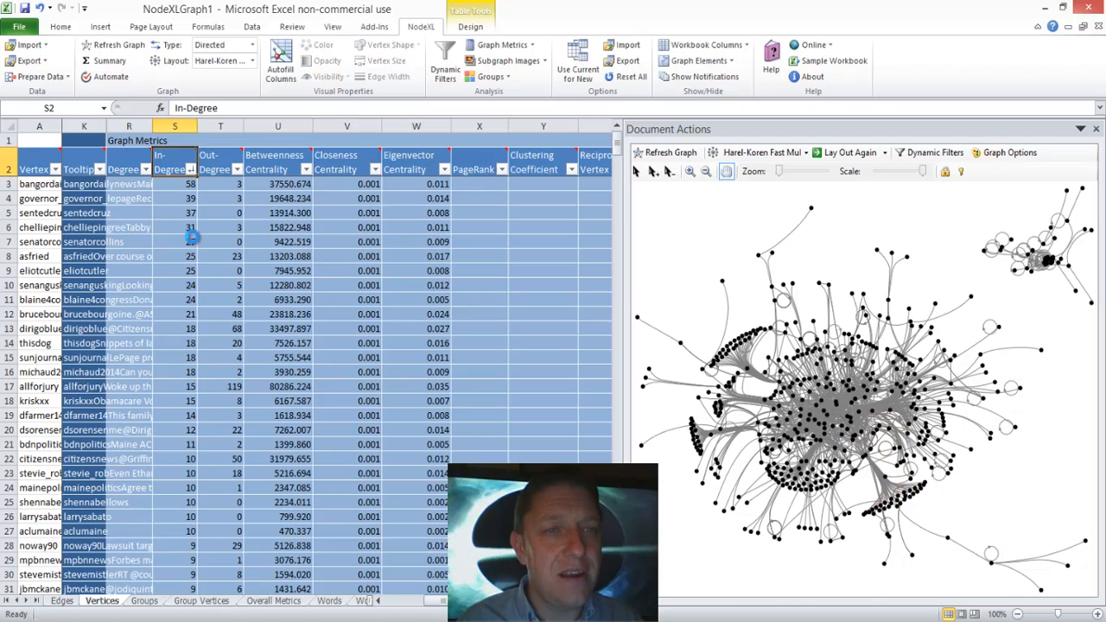
{"action": "key", "text": "Down"}
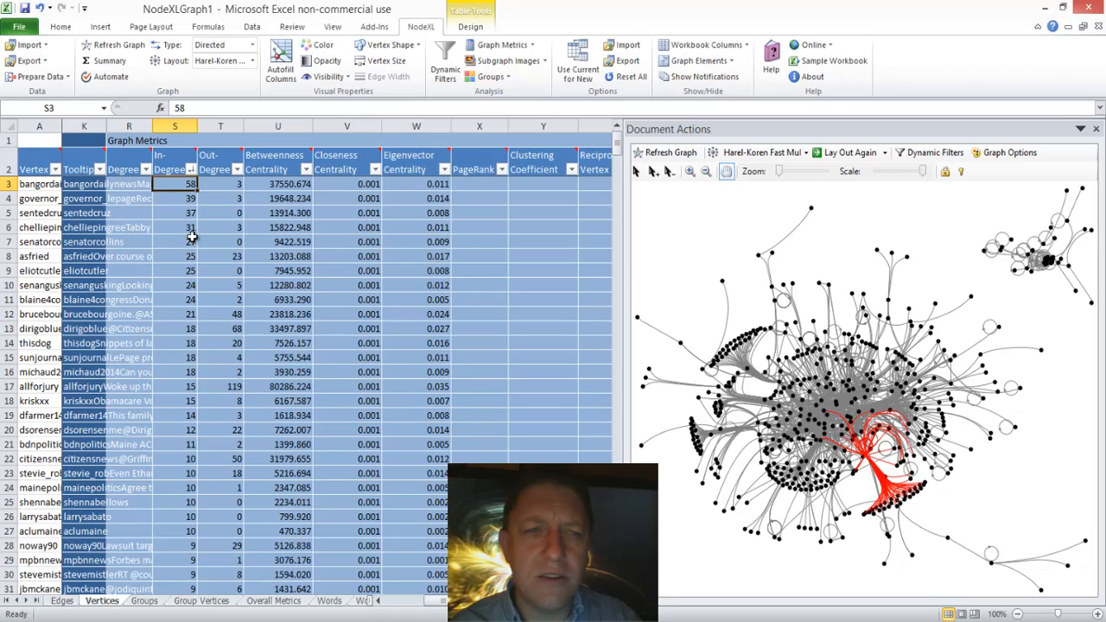
{"action": "key", "text": "Down"}
{"action": "key", "text": "Down"}
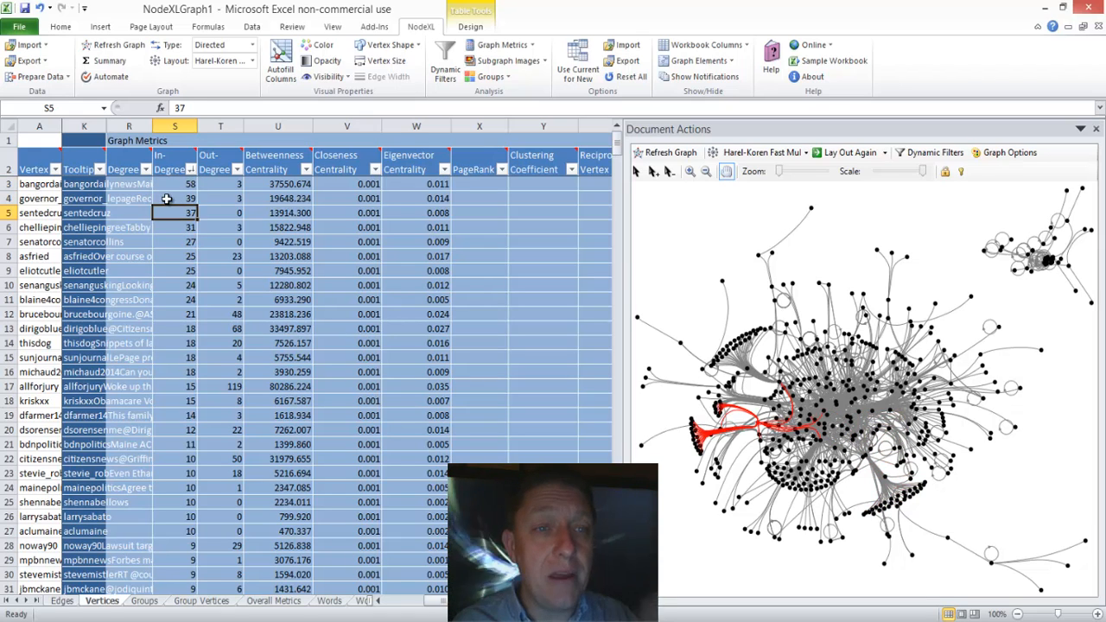
Step: Widen the Tooltip column and move back along row 8 to the Vertex column, bringing the Visual Properties columns into view
{"action": "left_click_drag", "start_coordinate": [137, 119], "coordinate": [150, 121]}
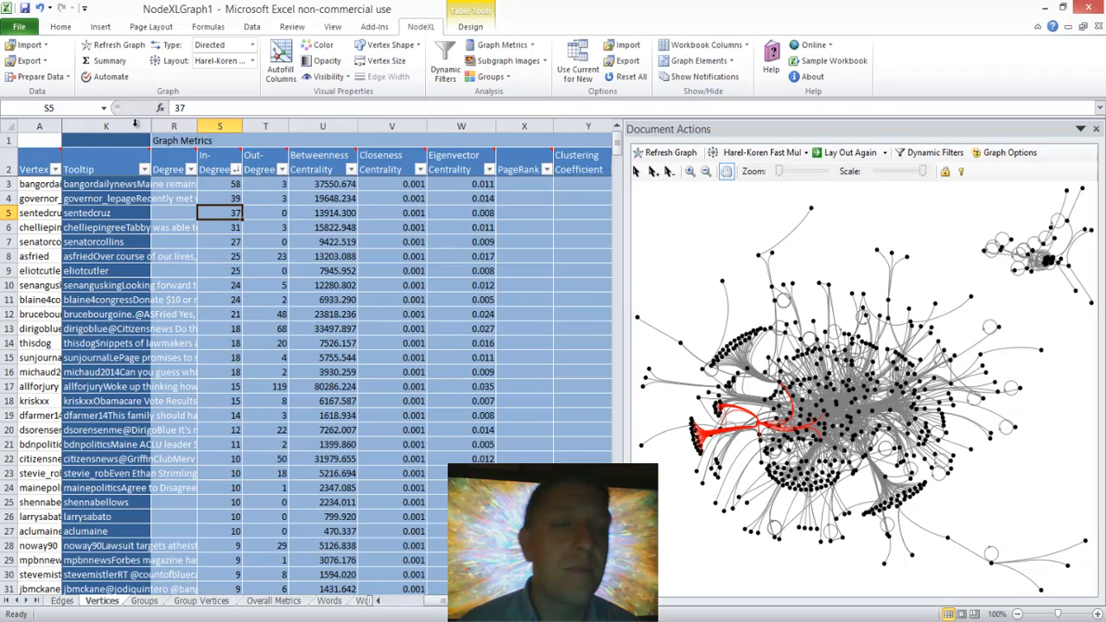
{"action": "left_click", "coordinate": [100, 256]}
{"action": "key", "text": "Left"}
{"action": "key", "text": "Left"}
{"action": "key", "text": "Left"}
{"action": "key", "text": "Left"}
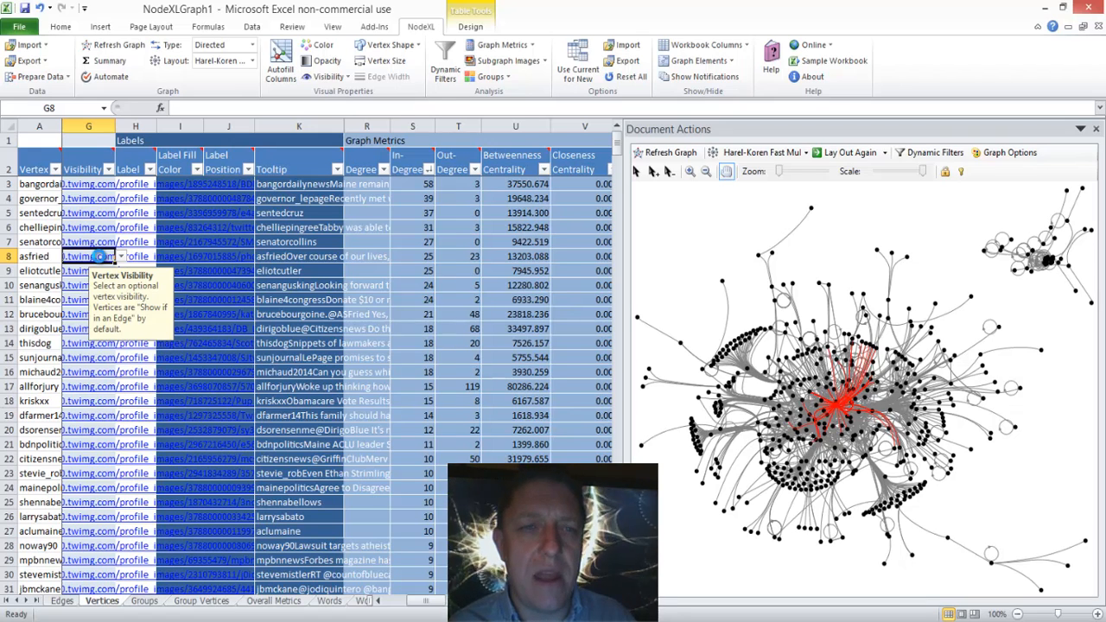
{"action": "key", "text": "Left"}
{"action": "key", "text": "Left"}
{"action": "key", "text": "Left"}
{"action": "key", "text": "Left"}
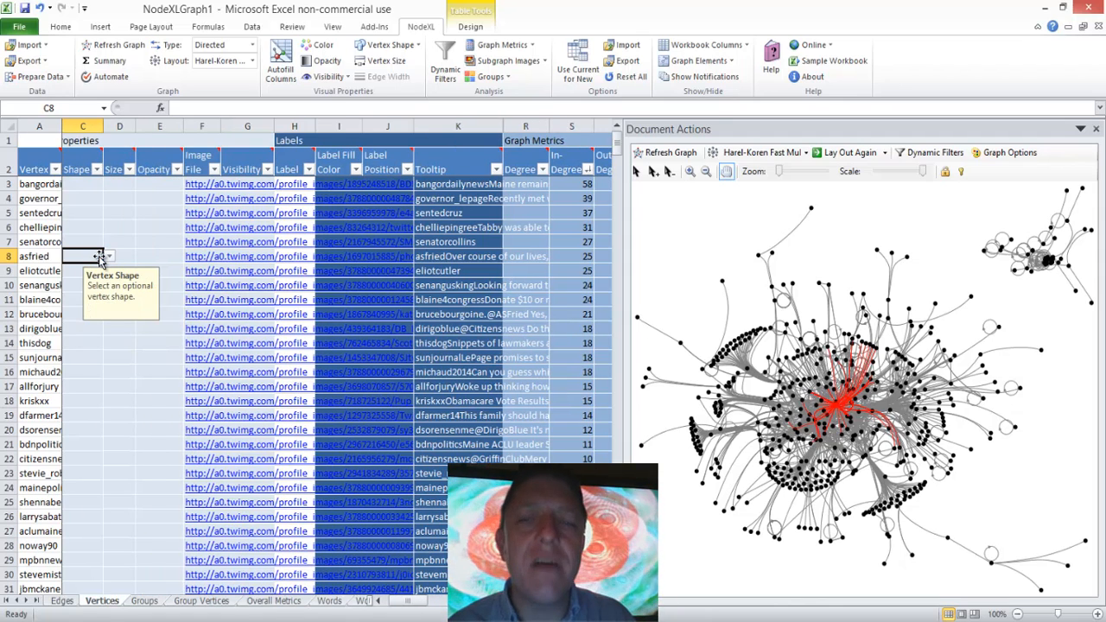
{"action": "key", "text": "Left"}
{"action": "key", "text": "Left"}
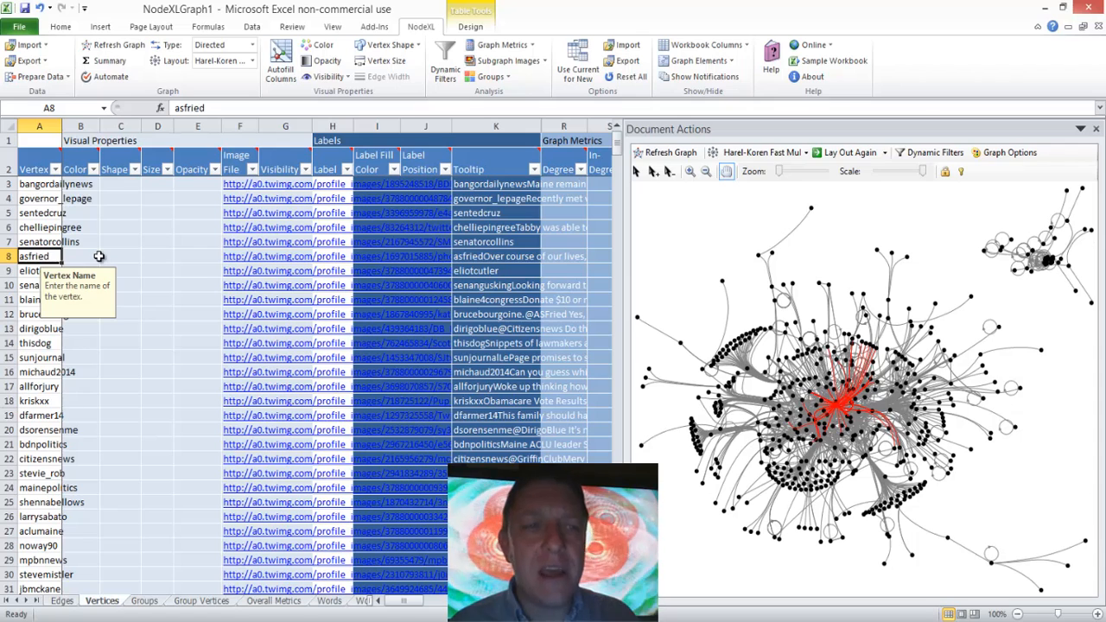
Step: Set the Shape to 11 for the vertices in rows 3 to 8
{"action": "left_click", "coordinate": [129, 182]}
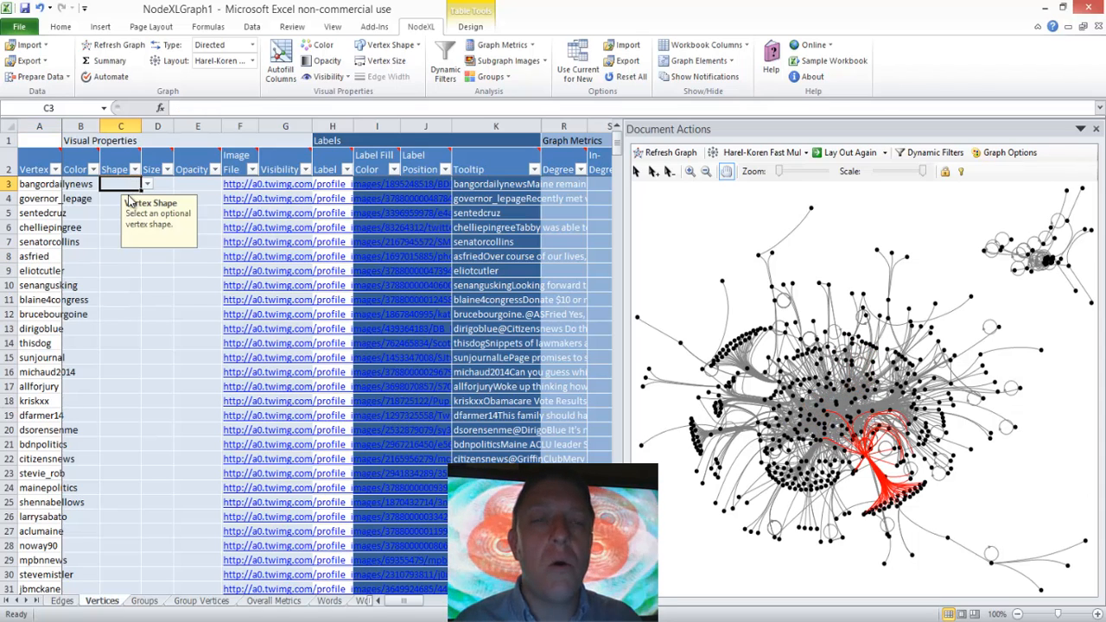
{"action": "type", "text": "11"}
{"action": "key", "text": "Return"}
{"action": "type", "text": "11"}
{"action": "key", "text": "Return"}
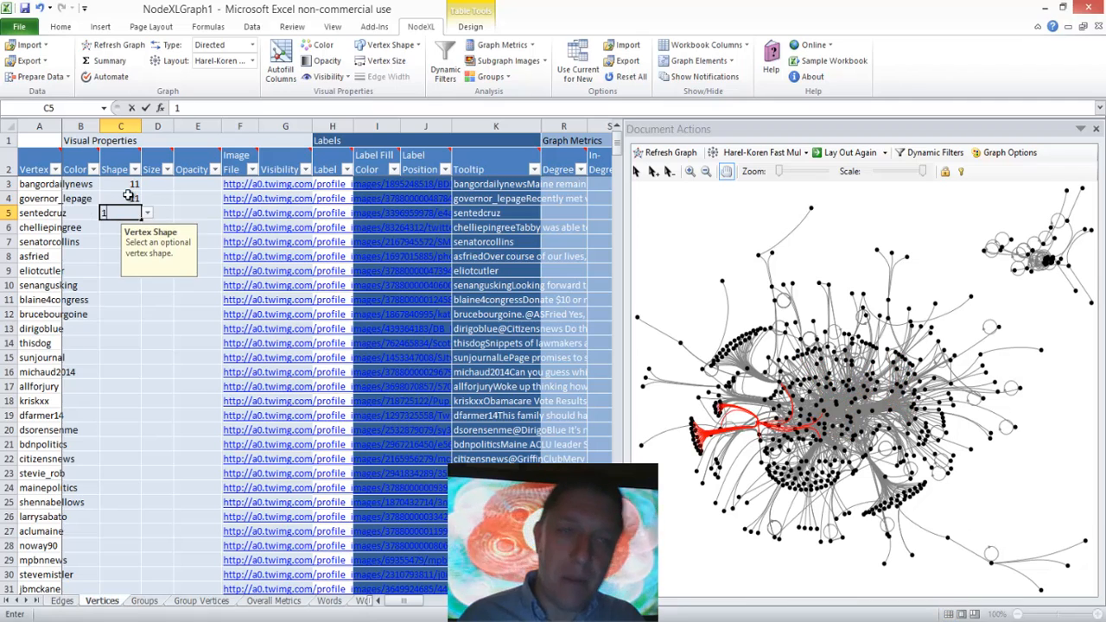
{"action": "type", "text": "11"}
{"action": "key", "text": "Return"}
{"action": "type", "text": "11"}
{"action": "key", "text": "Return"}
{"action": "type", "text": "11"}
{"action": "key", "text": "Return"}
{"action": "type", "text": "11"}
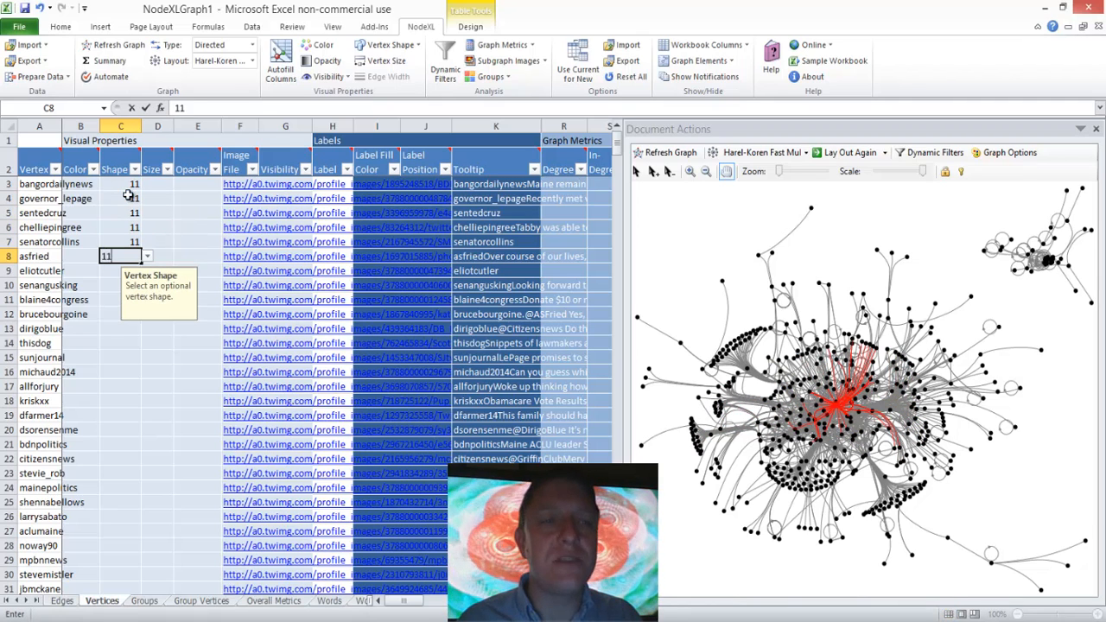
{"action": "key", "text": "Return"}
Step: Fill the Shape value 11 down to row 22 and refresh the graph
{"action": "left_click_drag", "start_coordinate": [129, 188], "coordinate": [37, 461]}
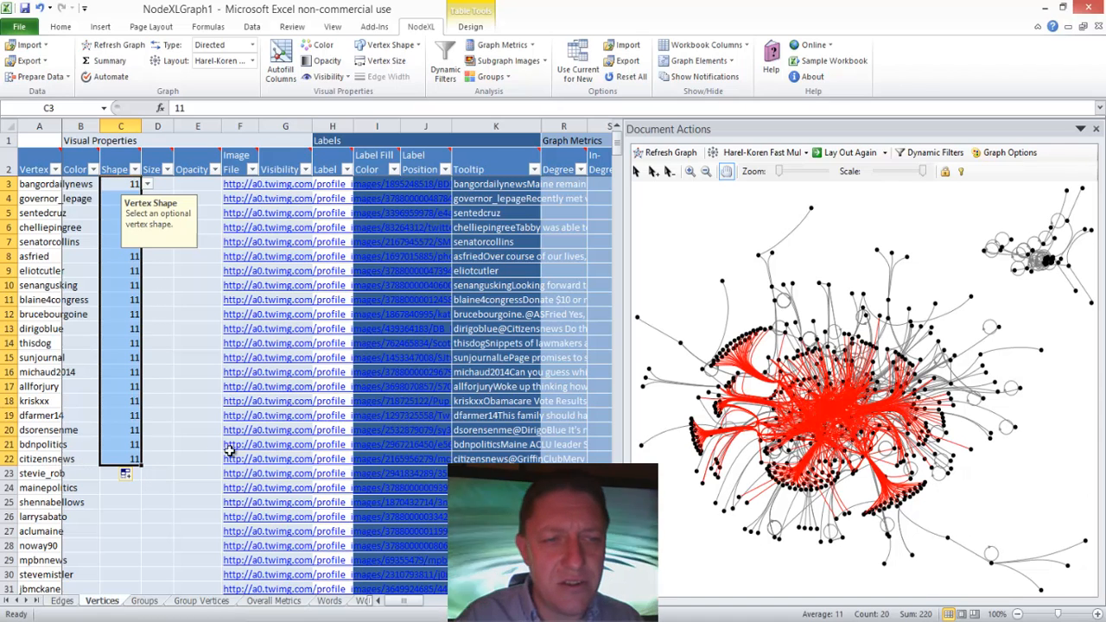
{"action": "left_click", "coordinate": [171, 441]}
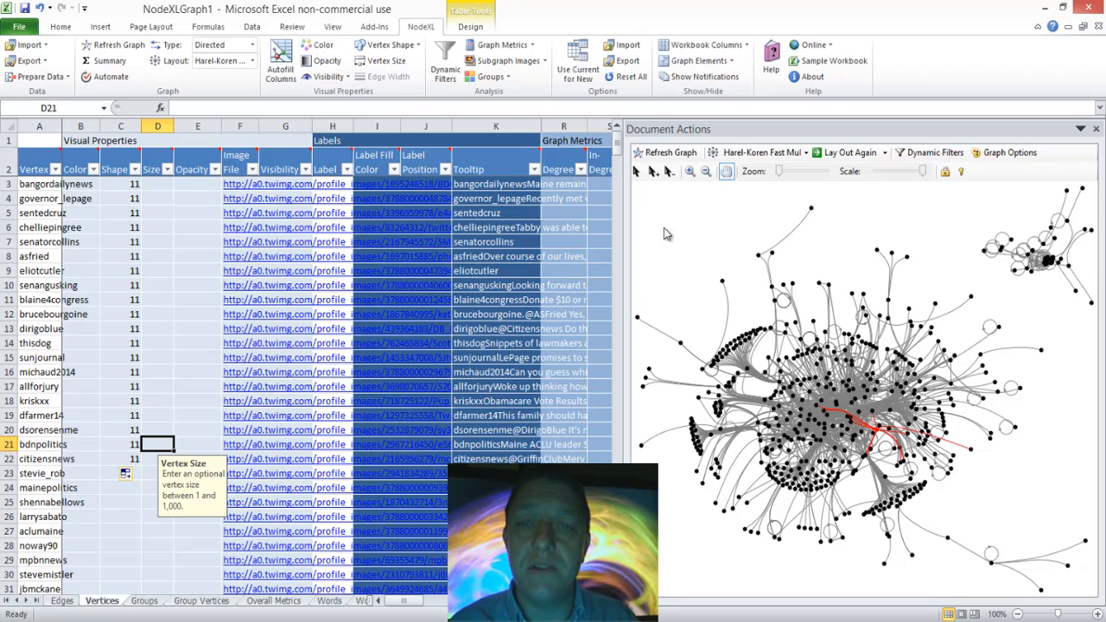
{"action": "left_click", "coordinate": [657, 155]}
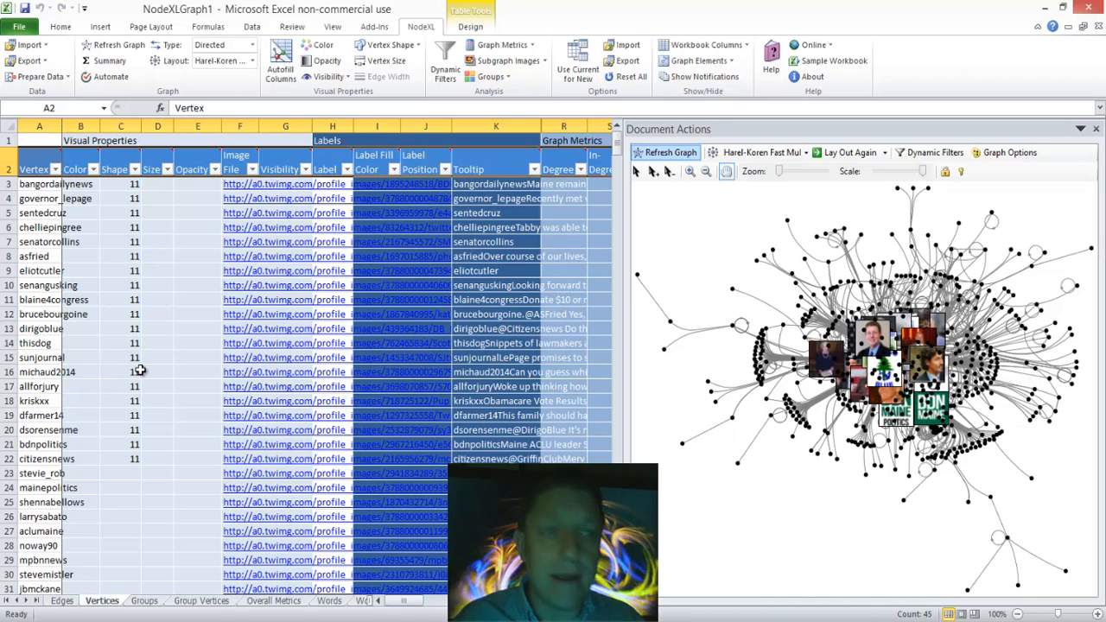
Step: Clear the Shape values of the vertices in rows 14 to 22
{"action": "left_click_drag", "start_coordinate": [134, 343], "coordinate": [129, 462]}
{"action": "key", "text": "Delete"}
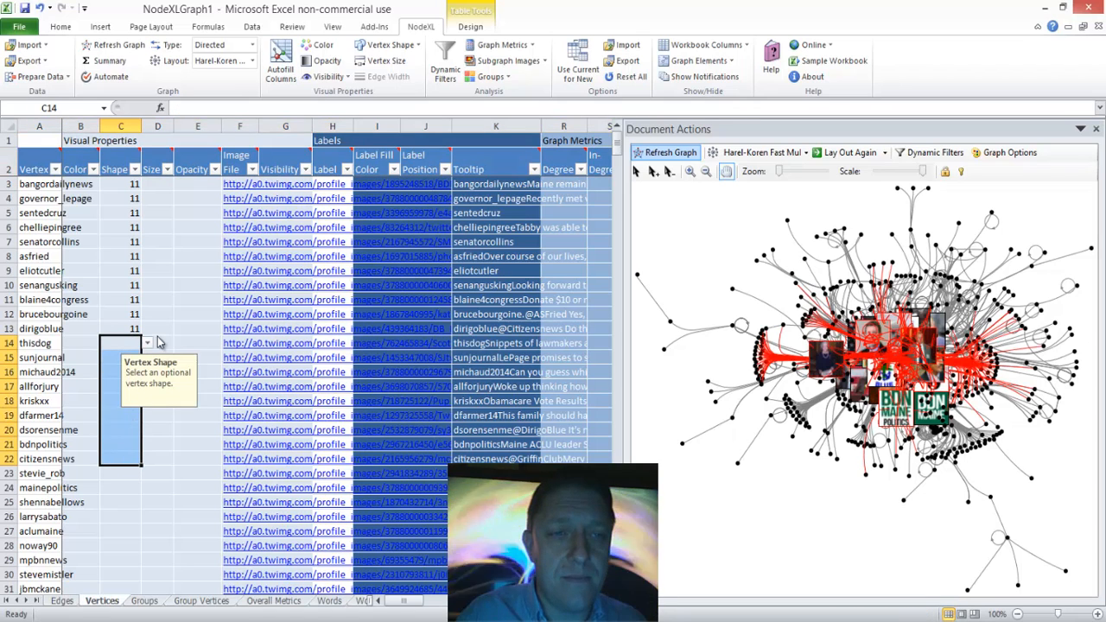
{"action": "left_click", "coordinate": [159, 196]}
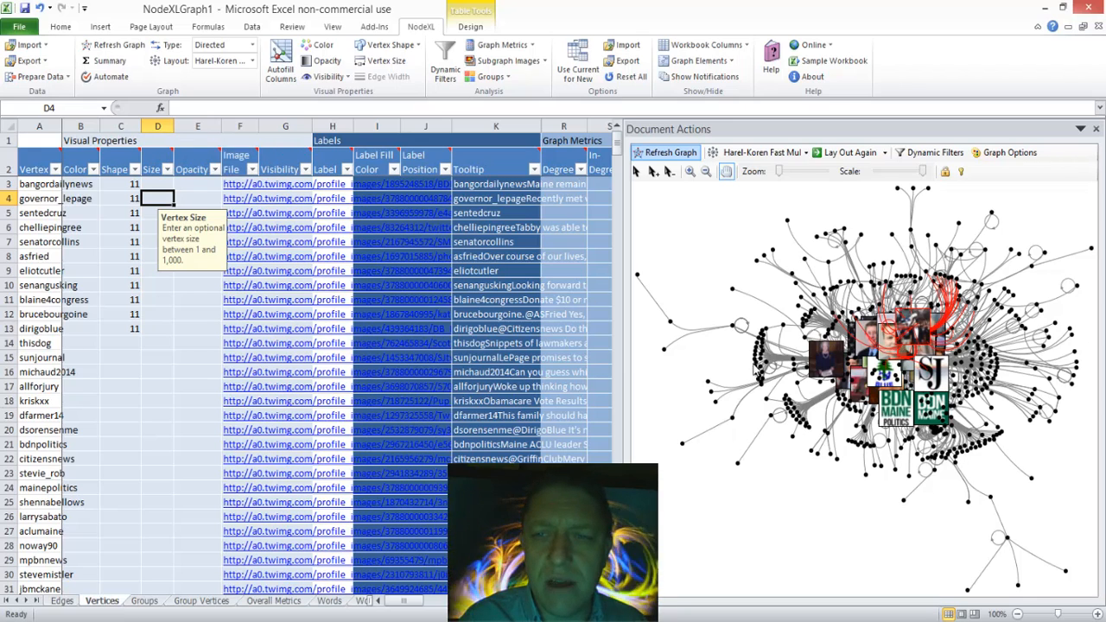
Step: Set the Size to 5 for the vertices in rows 3 to 13 and refresh the graph
{"action": "left_click", "coordinate": [164, 184]}
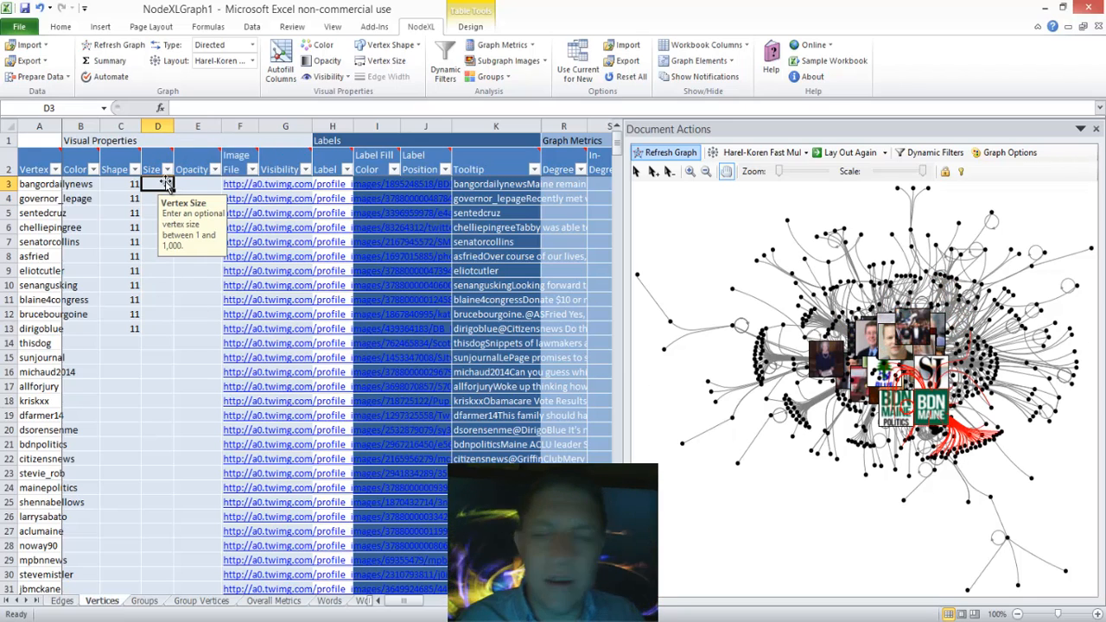
{"action": "type", "text": "5"}
{"action": "key", "text": "Return"}
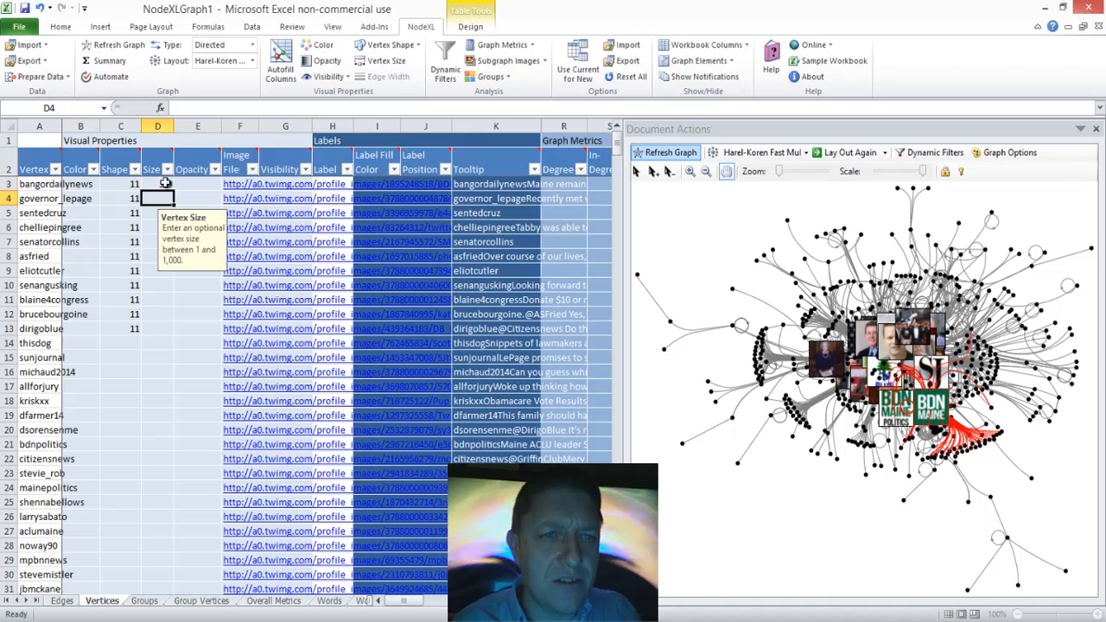
{"action": "type", "text": "5"}
{"action": "key", "text": "Return"}
{"action": "type", "text": "5"}
{"action": "key", "text": "Return"}
{"action": "type", "text": "5.0 5.0 5.0 5.0 5.0 5.0 "}
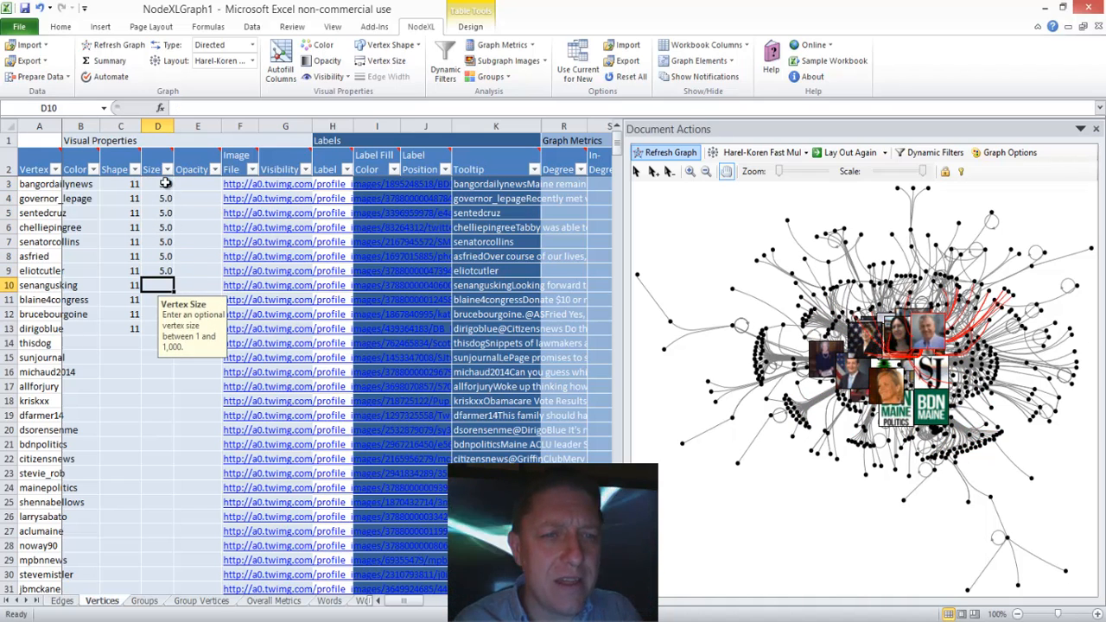
{"action": "type", "text": "5"}
{"action": "key", "text": "Return"}
{"action": "type", "text": "5"}
{"action": "key", "text": "Return"}
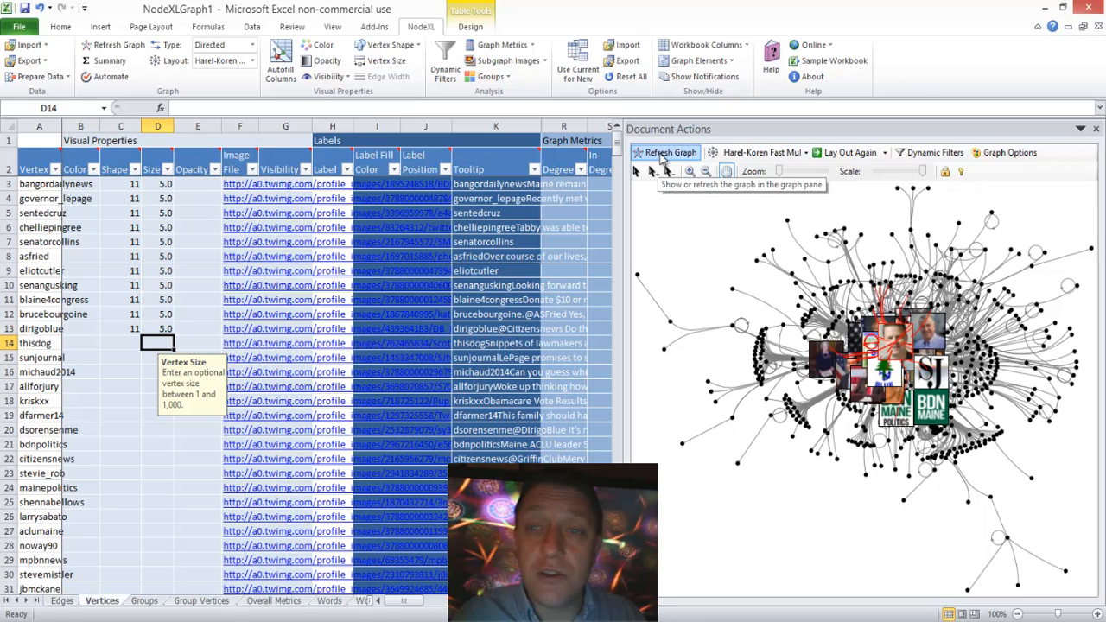
{"action": "left_click", "coordinate": [663, 154]}
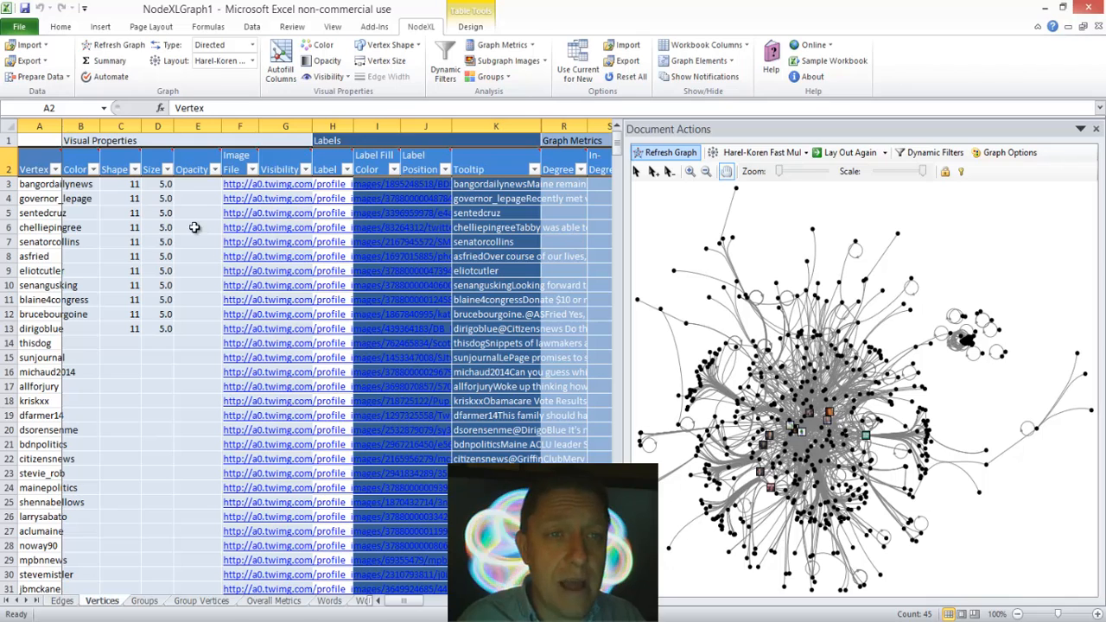
Step: Set the Size to 10 for the vertices in rows 3 to 13 and refresh the graph
{"action": "left_click", "coordinate": [151, 184]}
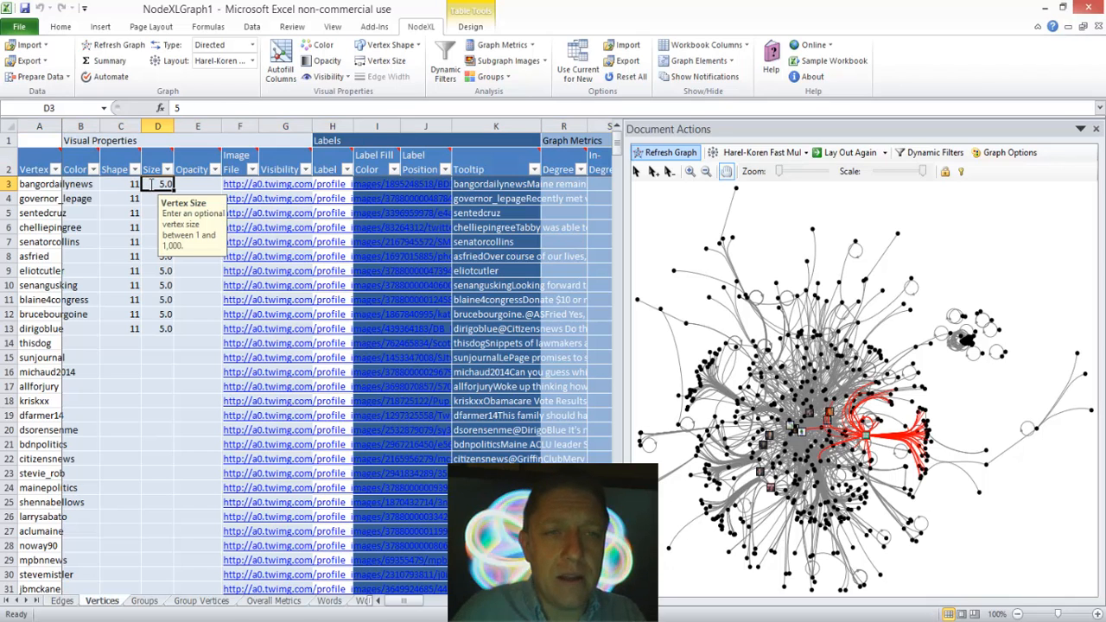
{"action": "type", "text": "10"}
{"action": "key", "text": "Return"}
{"action": "type", "text": "10"}
{"action": "key", "text": "Return"}
{"action": "type", "text": "1"}
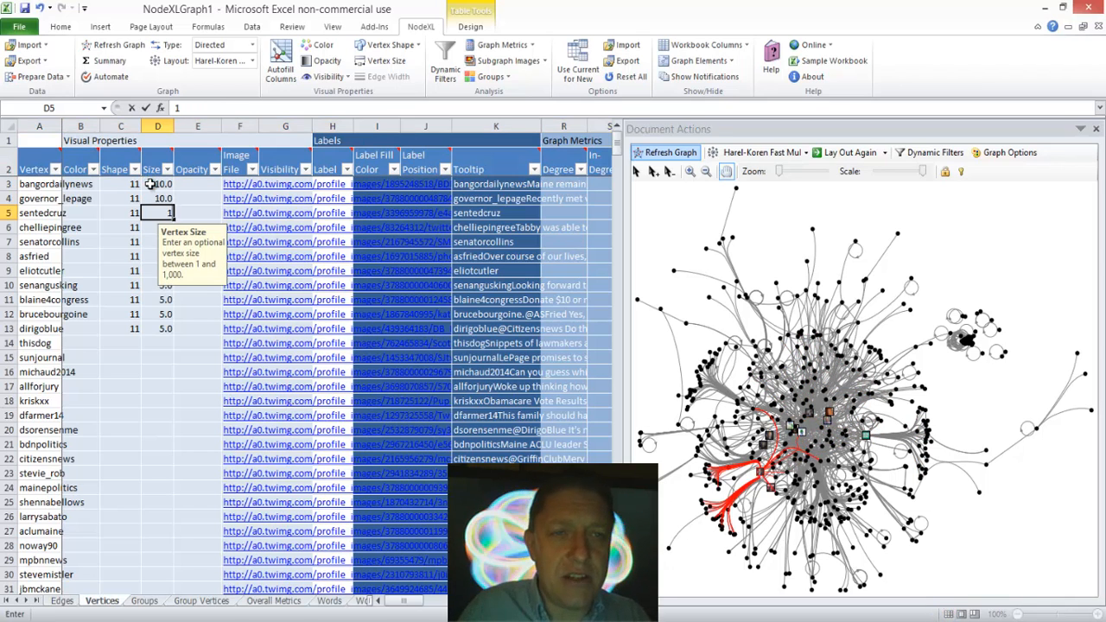
{"action": "type", "text": "0"}
{"action": "key", "text": "Return"}
{"action": "type", "text": "10"}
{"action": "key", "text": "Return"}
{"action": "type", "text": "10"}
{"action": "key", "text": "Return"}
{"action": "type", "text": "10"}
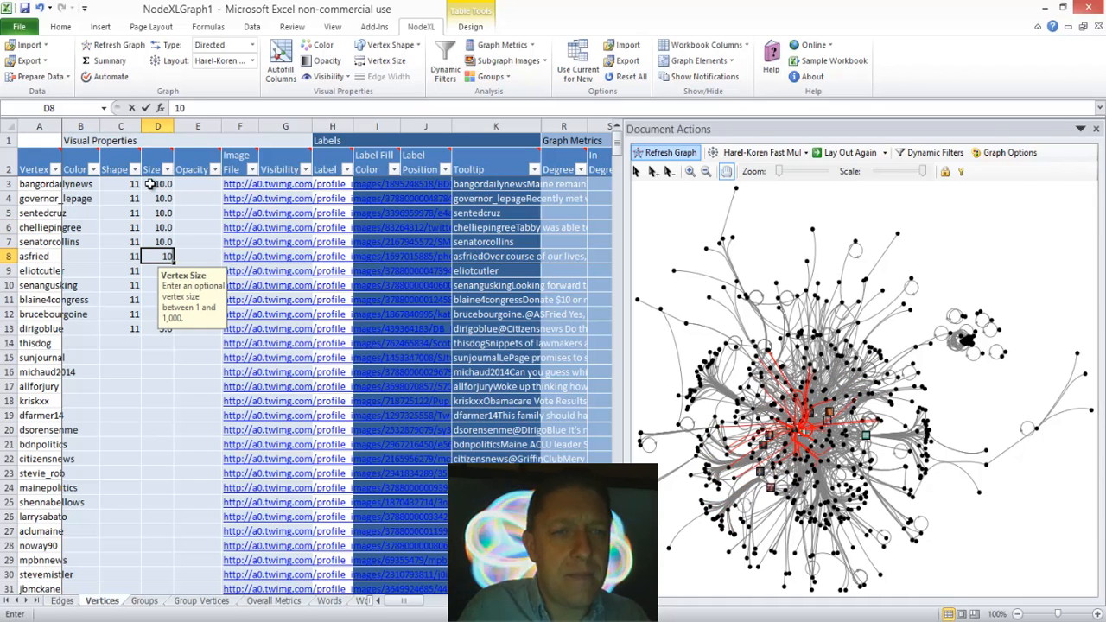
{"action": "key", "text": "Return"}
{"action": "type", "text": "10"}
{"action": "key", "text": "Return"}
{"action": "type", "text": "10"}
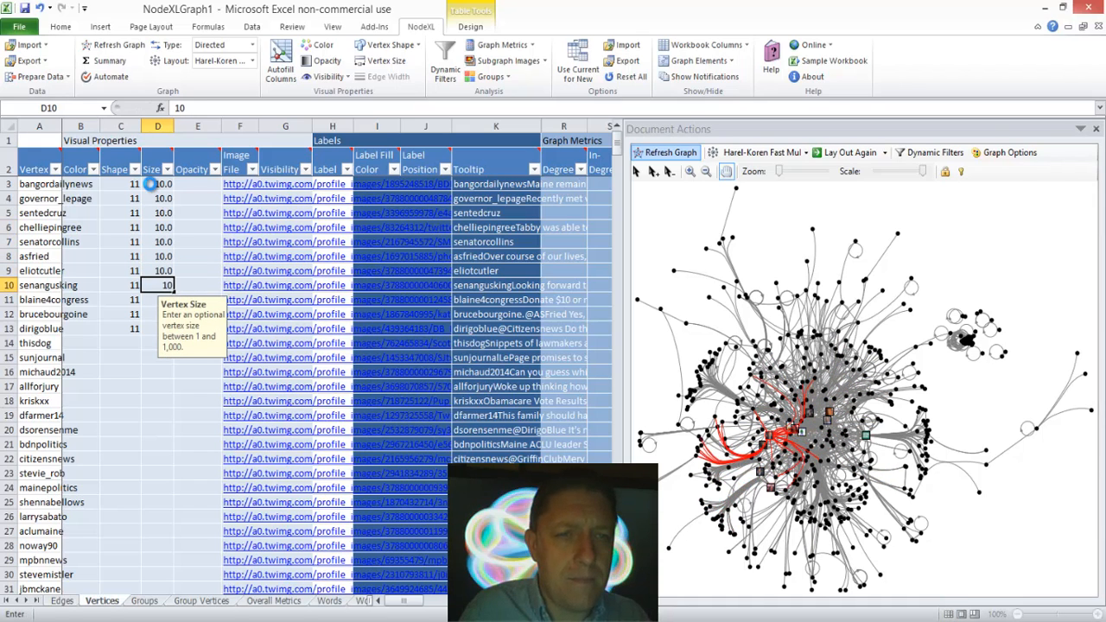
{"action": "key", "text": "Return"}
{"action": "type", "text": "10"}
{"action": "key", "text": "Return"}
{"action": "type", "text": "10"}
{"action": "key", "text": "Return"}
{"action": "type", "text": "5"}
{"action": "key", "text": "ctrl+Return"}
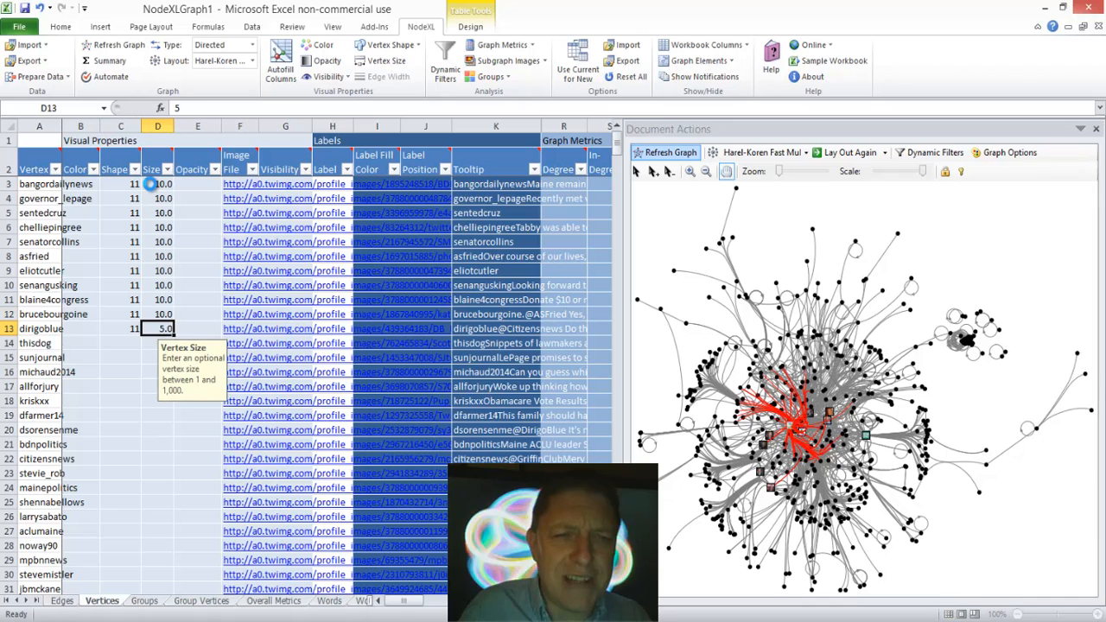
{"action": "type", "text": "10"}
{"action": "key", "text": "Return"}
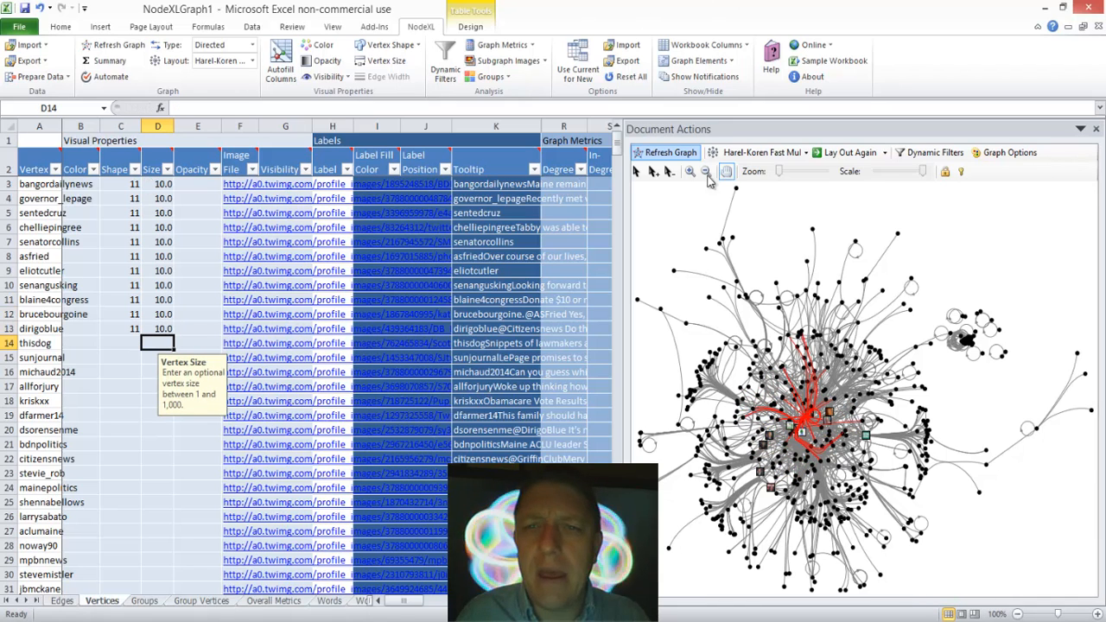
{"action": "left_click", "coordinate": [666, 152]}
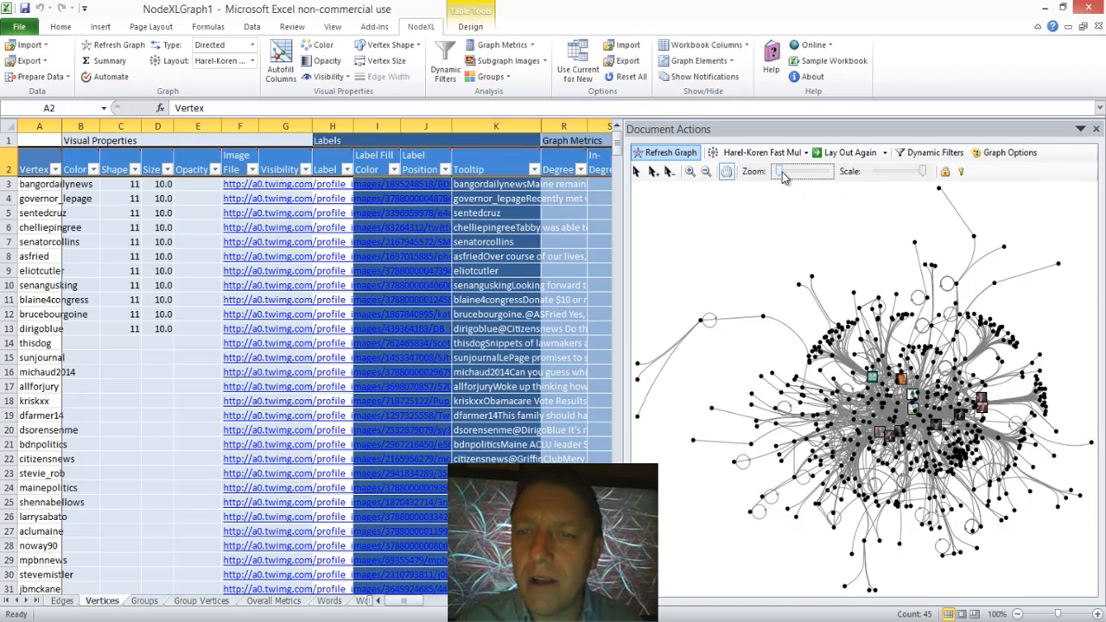
Step: Examine the profile-image vertices and their tooltips up close in the dense core of the graph
{"action": "left_click_drag", "start_coordinate": [782, 172], "coordinate": [814, 171]}
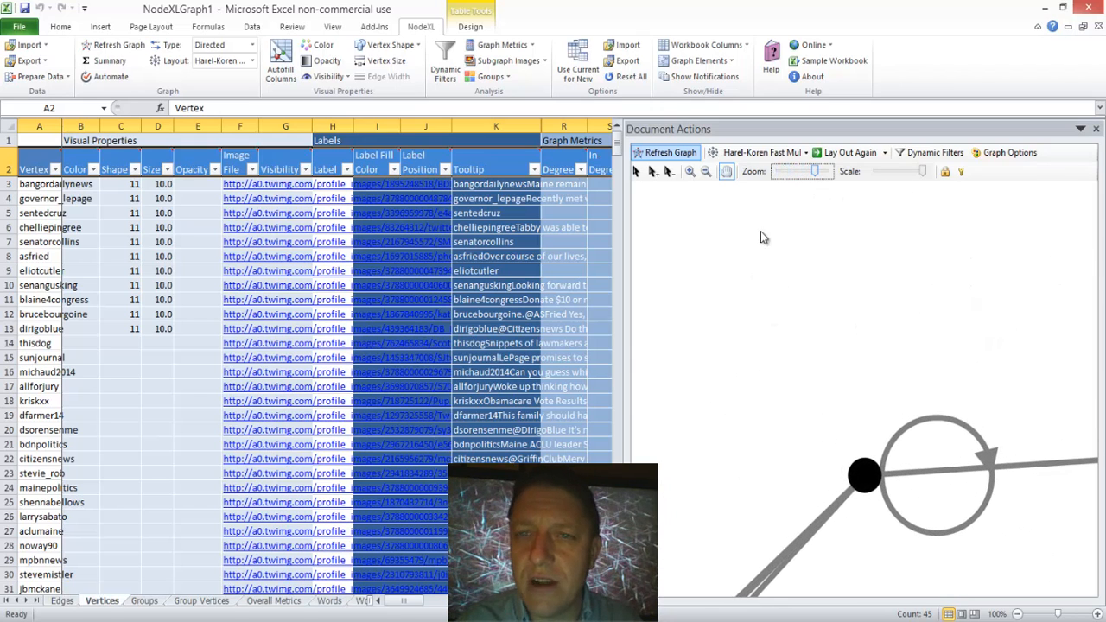
{"action": "left_click", "coordinate": [727, 175]}
{"action": "left_click_drag", "start_coordinate": [928, 359], "coordinate": [593, 111]}
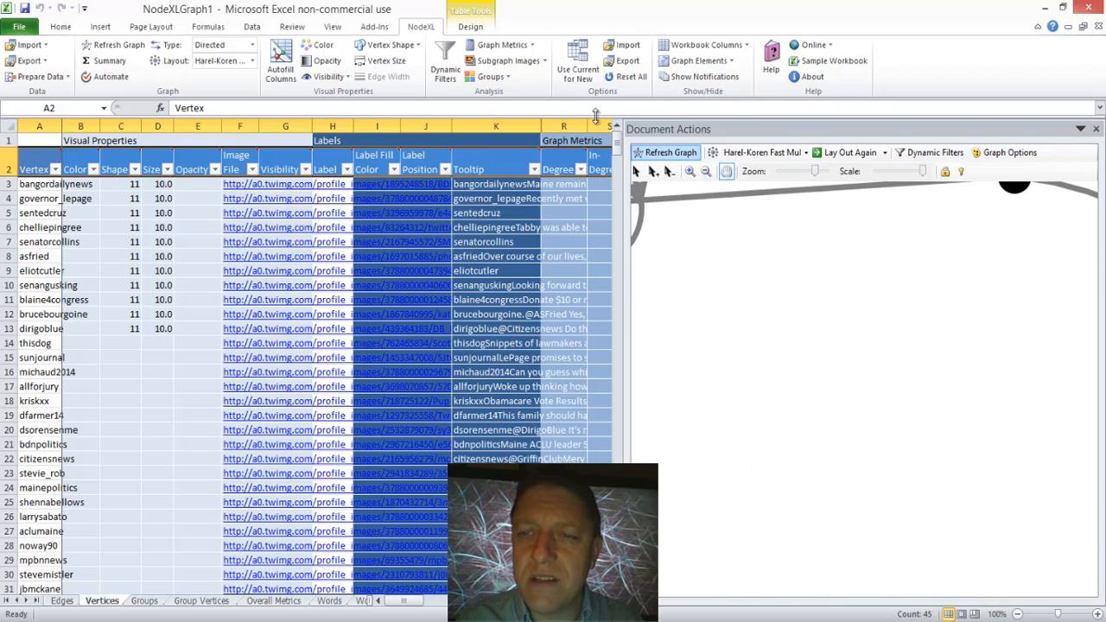
{"action": "left_click_drag", "start_coordinate": [953, 428], "coordinate": [604, 112]}
{"action": "left_click_drag", "start_coordinate": [963, 451], "coordinate": [482, 185]}
{"action": "left_click_drag", "start_coordinate": [882, 405], "coordinate": [453, 456]}
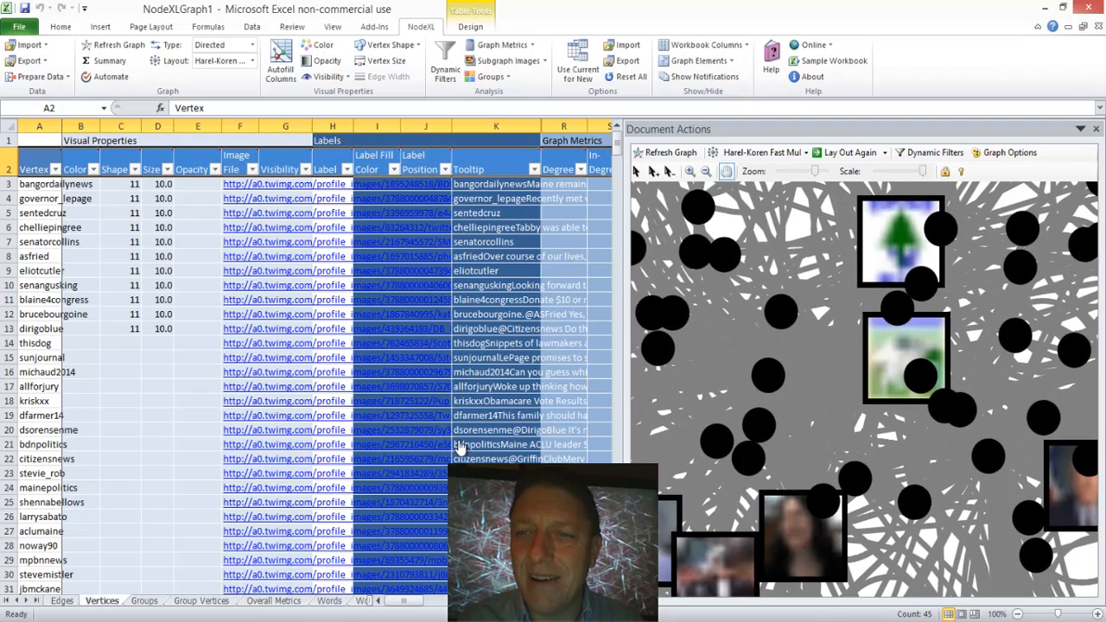
{"action": "mouse_move", "coordinate": [560, 413]}
{"action": "left_mouse_down"}
{"action": "mouse_move", "coordinate": [662, 381]}
{"action": "mouse_move", "coordinate": [549, 418]}
{"action": "left_mouse_up"}
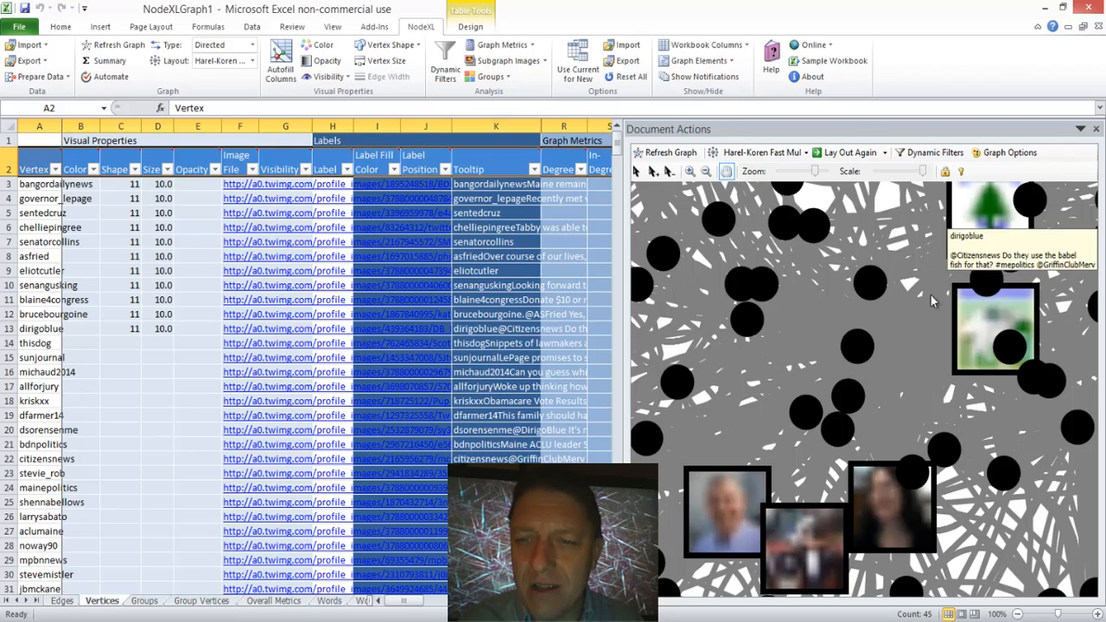
{"action": "mouse_move", "coordinate": [896, 505]}
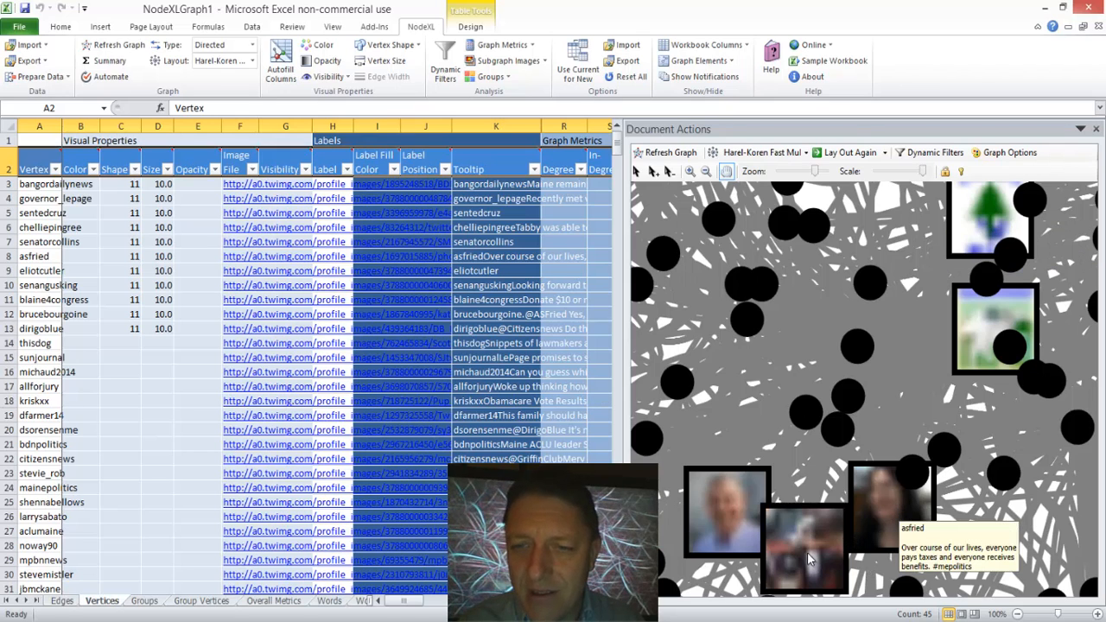
{"action": "mouse_move", "coordinate": [799, 542]}
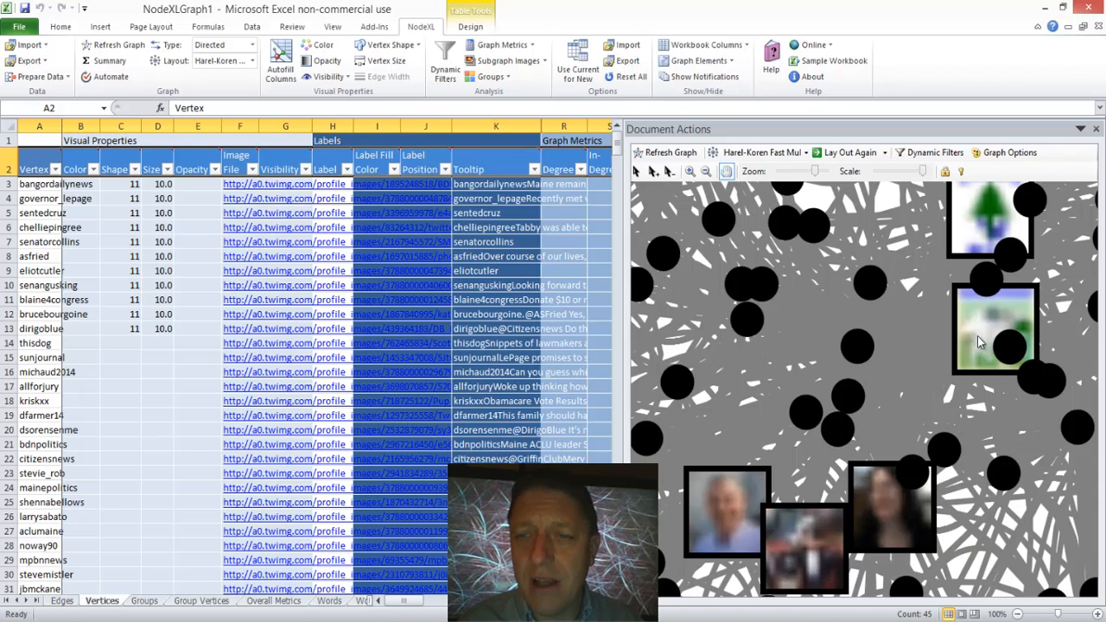
{"action": "mouse_move", "coordinate": [989, 324]}
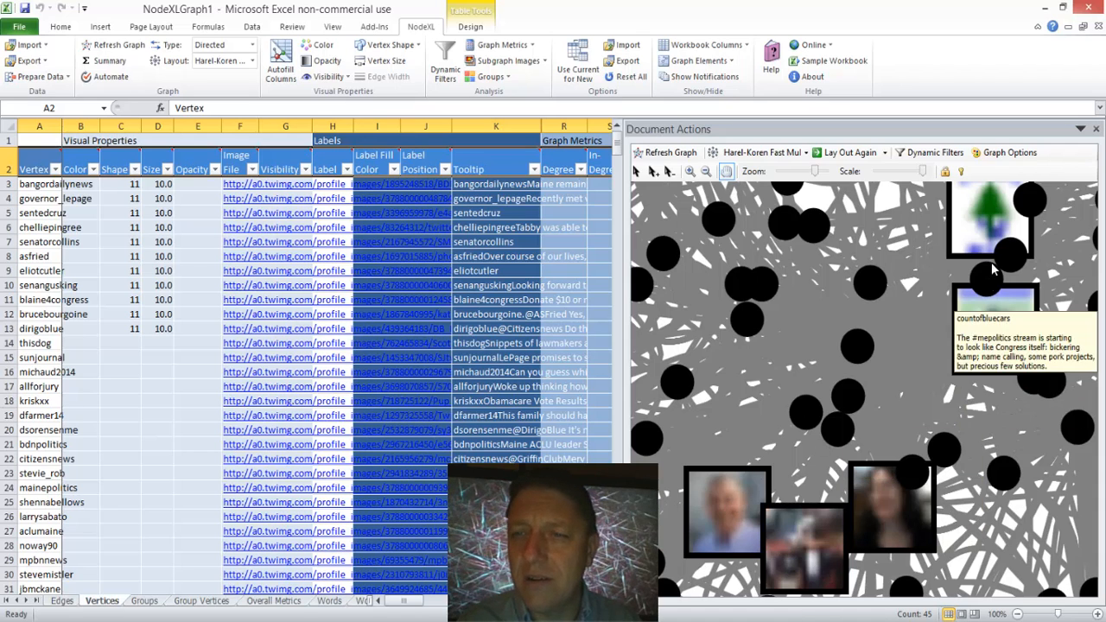
{"action": "mouse_move", "coordinate": [920, 544]}
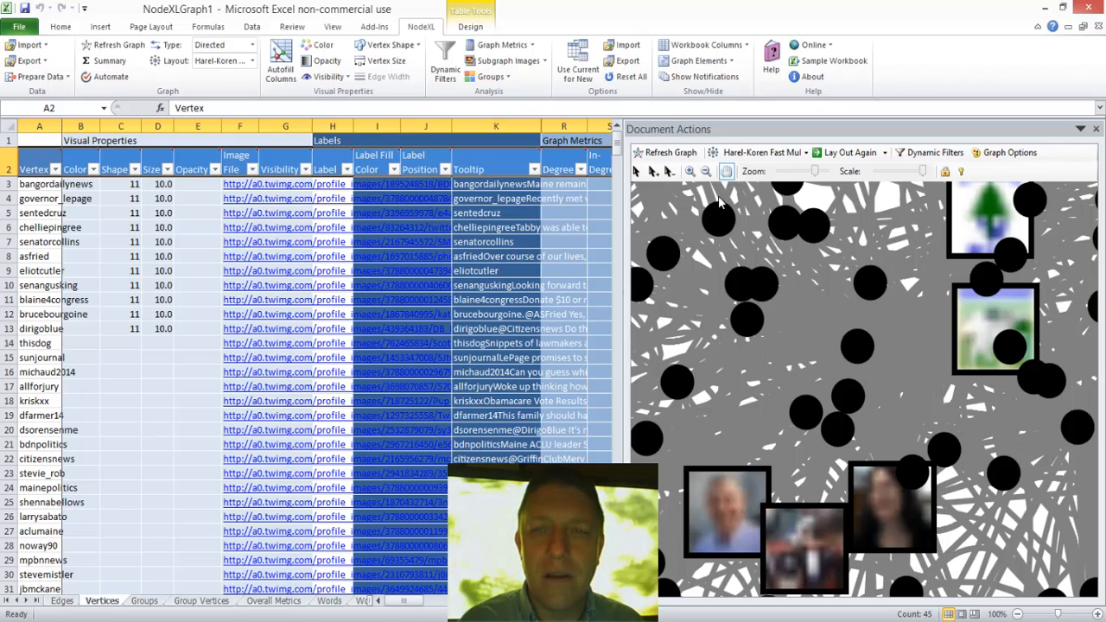
{"action": "left_click_drag", "start_coordinate": [817, 171], "coordinate": [776, 178]}
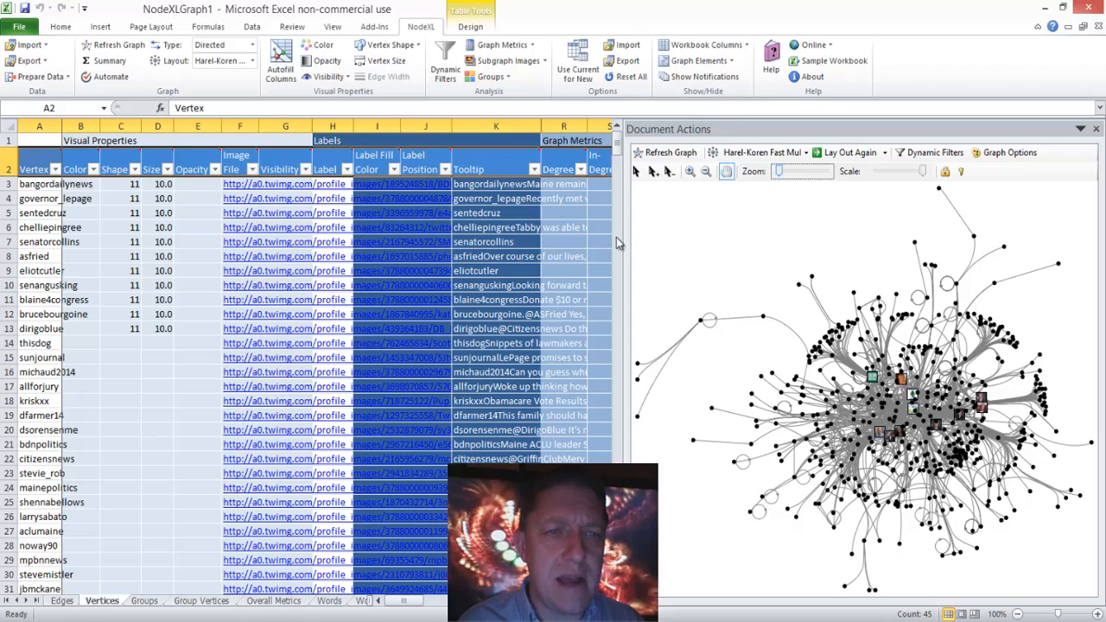
Step: Highlight the vertices in rows 3 to 13 in the graph to view their connections
{"action": "left_click", "coordinate": [185, 270]}
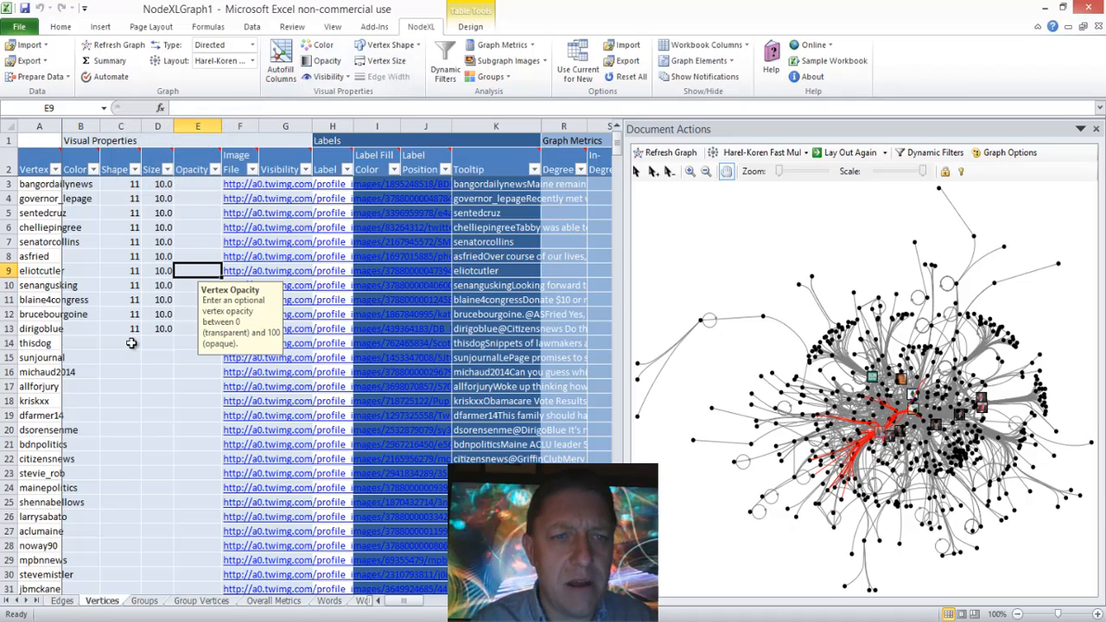
{"action": "left_click_drag", "start_coordinate": [134, 343], "coordinate": [142, 234]}
{"action": "left_click", "coordinate": [180, 304]}
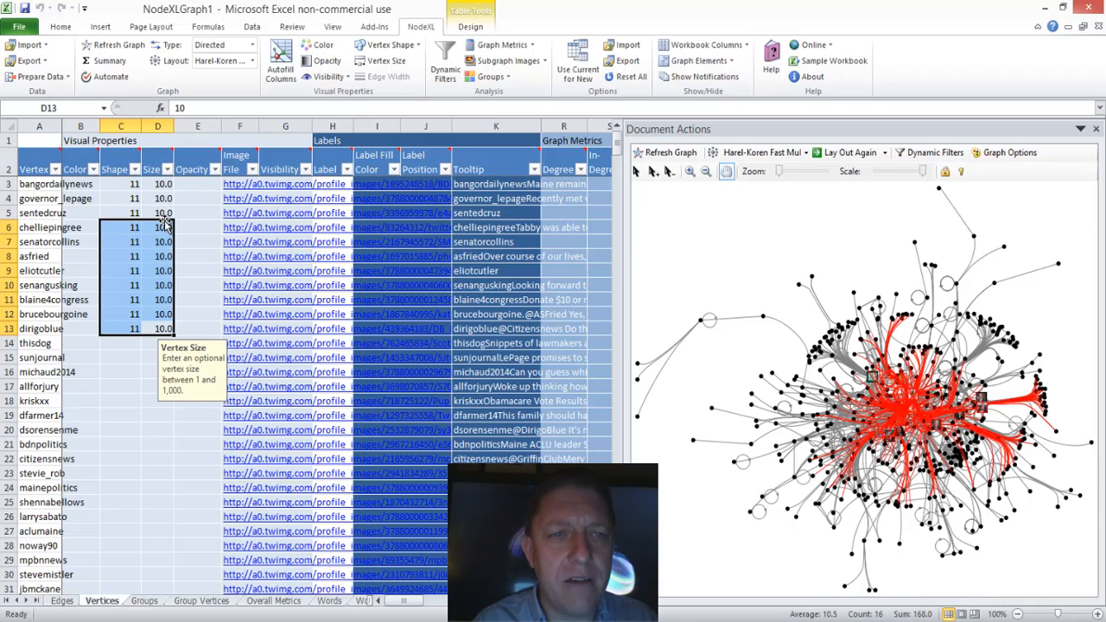
{"action": "left_click", "coordinate": [171, 210]}
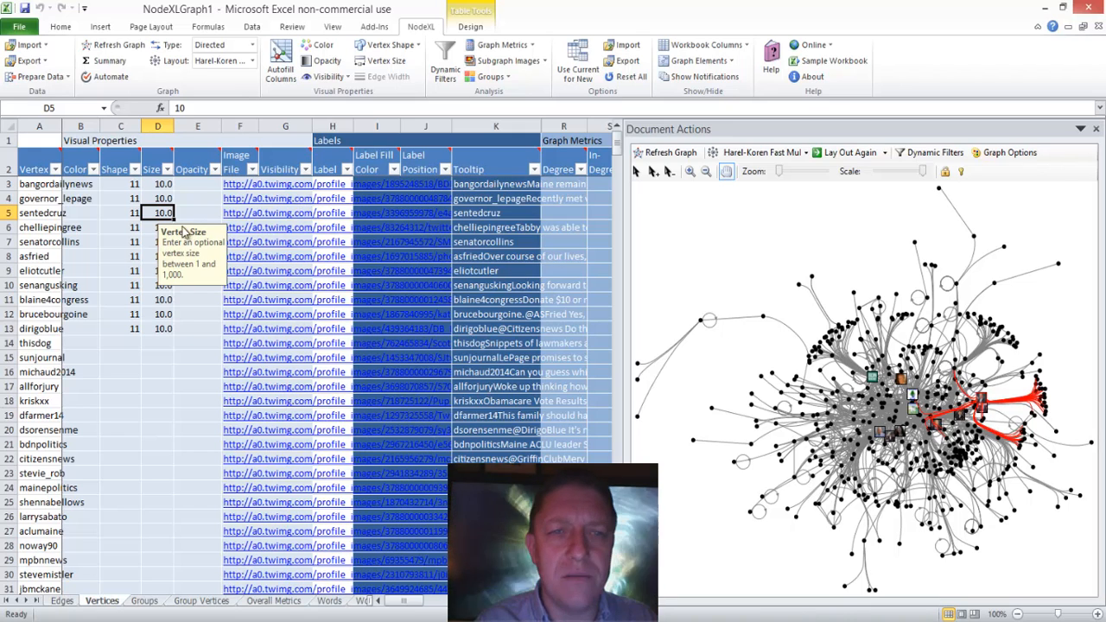
{"action": "left_click_drag", "start_coordinate": [36, 184], "coordinate": [36, 244]}
{"action": "left_click_drag", "start_coordinate": [35, 316], "coordinate": [35, 328]}
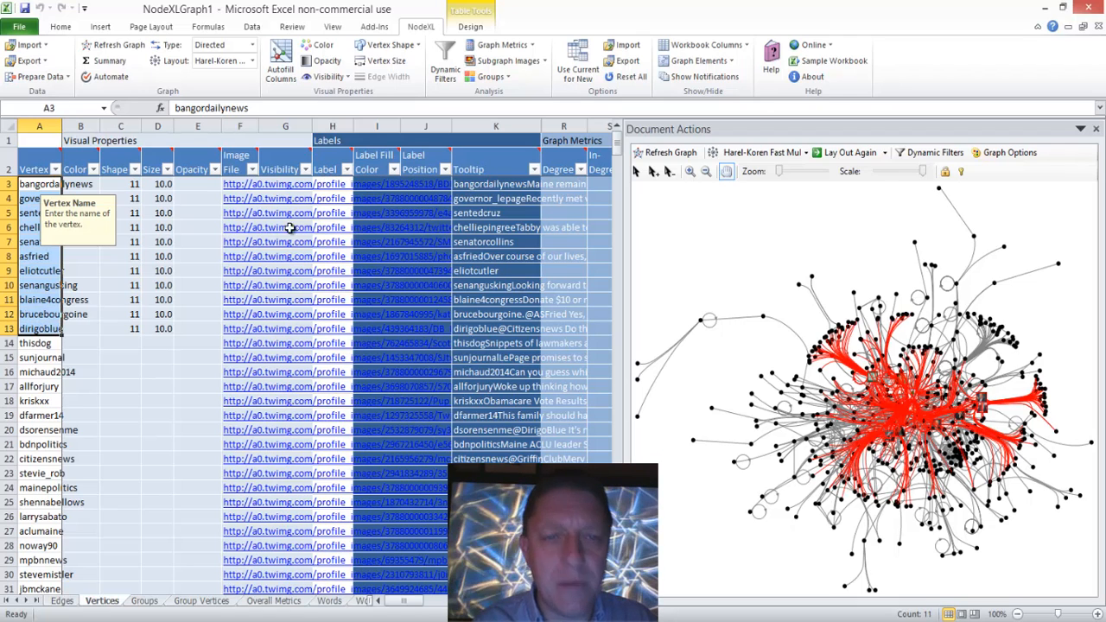
{"action": "left_click", "coordinate": [202, 252]}
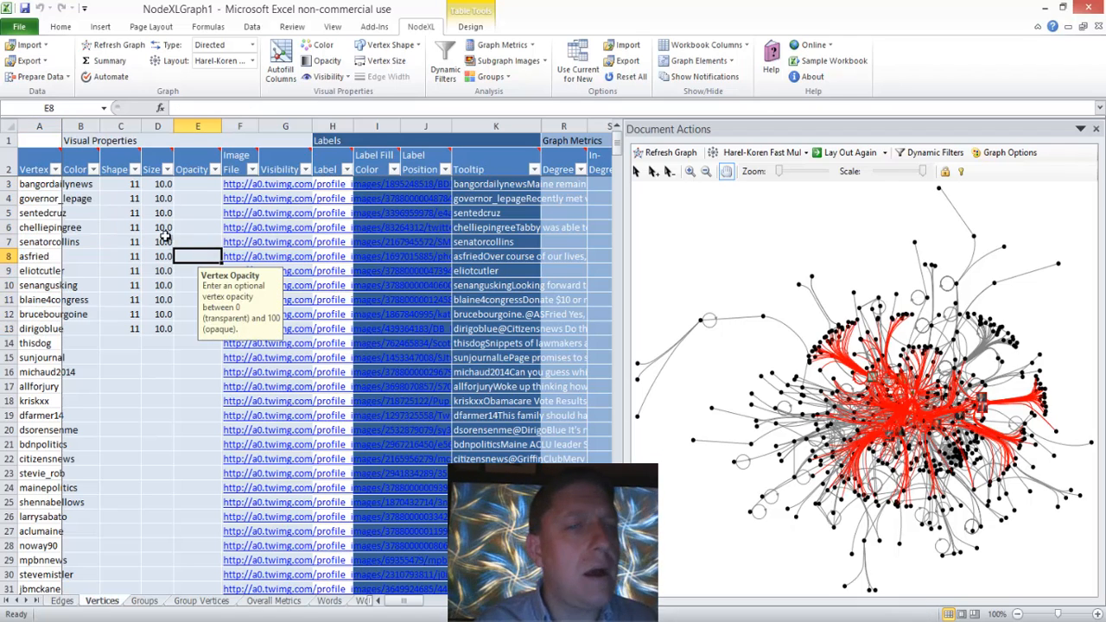
Step: Clear the Shape and Size values of the vertices in rows 3 to 13
{"action": "left_click_drag", "start_coordinate": [156, 328], "coordinate": [125, 185]}
{"action": "key", "text": "Delete"}
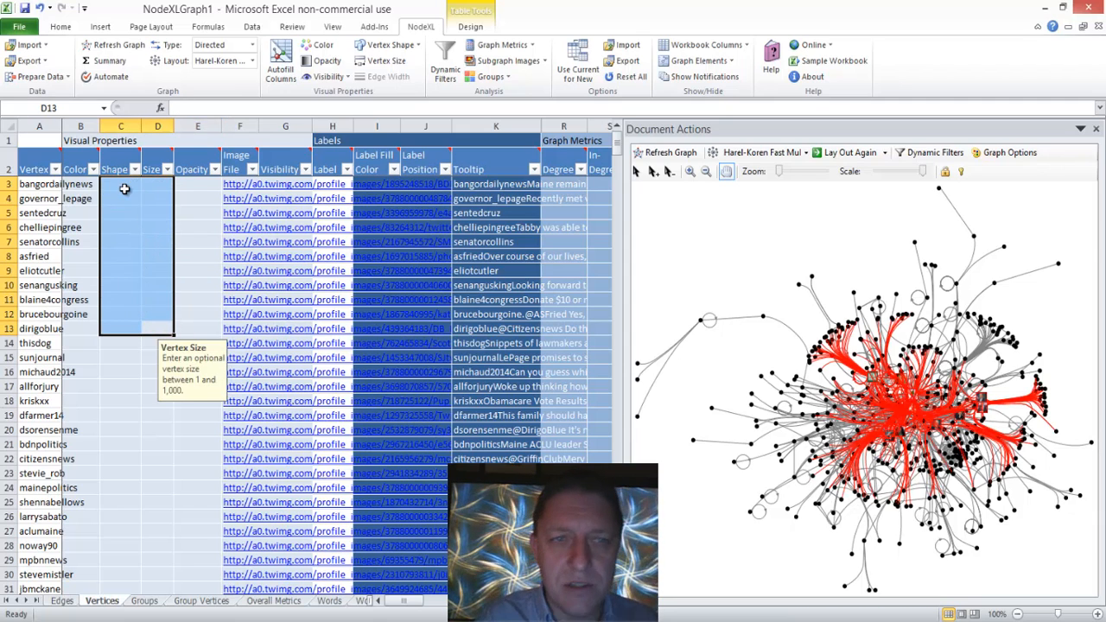
{"action": "left_click", "coordinate": [186, 212]}
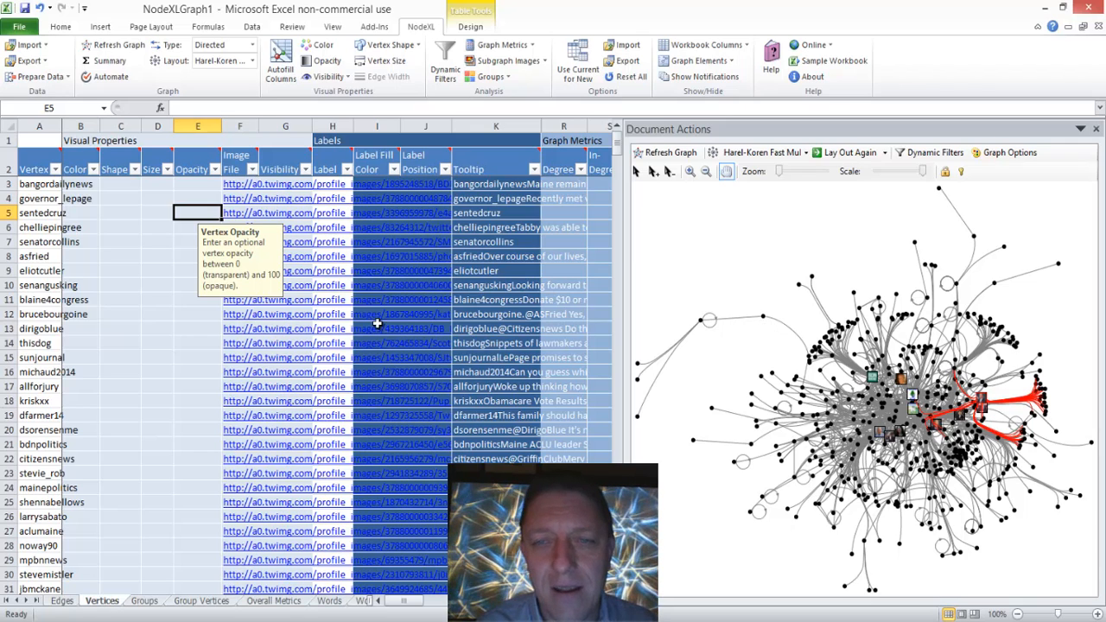
{"action": "left_click_drag", "start_coordinate": [171, 328], "coordinate": [201, 328]}
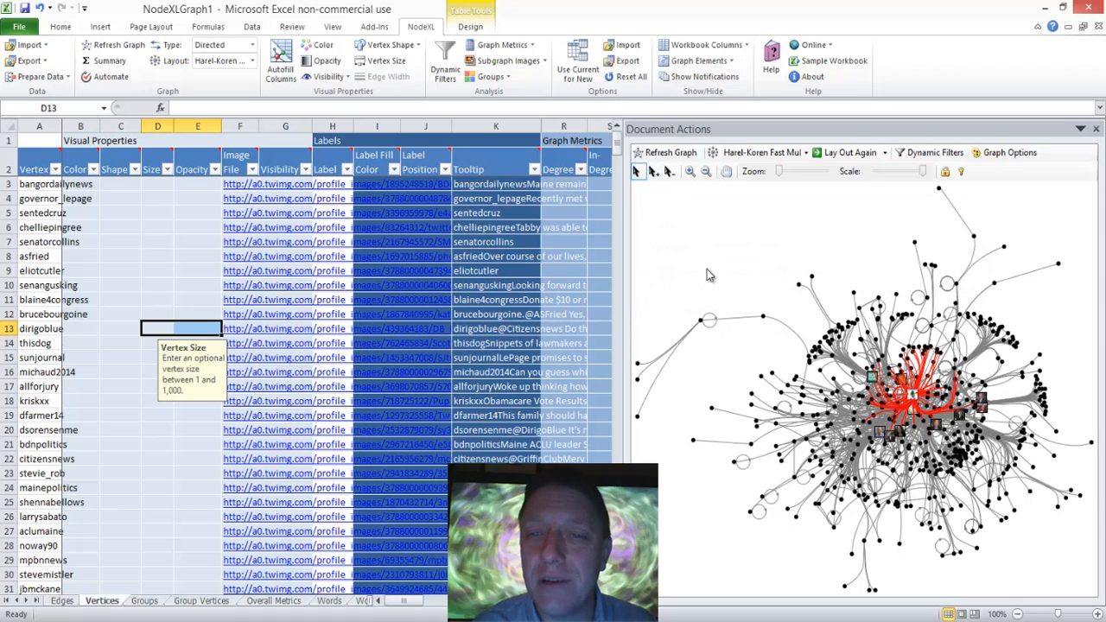
Step: Select the graph vertex that links the outlying branch to the main cluster and set its Color in row 172 to blue
{"action": "left_click_drag", "start_coordinate": [729, 280], "coordinate": [780, 341]}
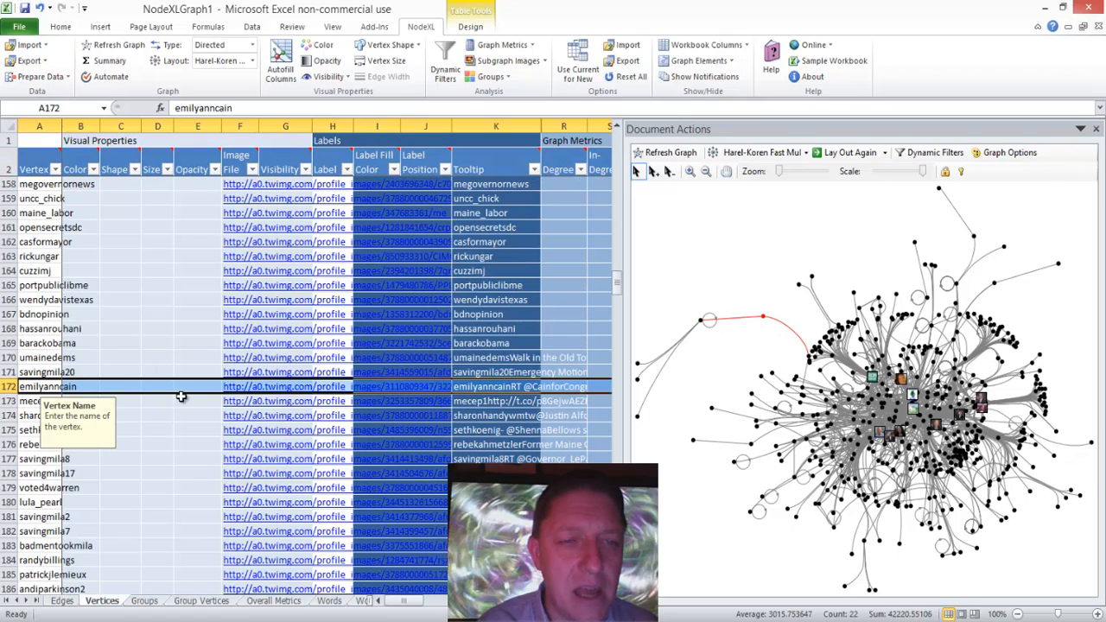
{"action": "left_click", "coordinate": [86, 387]}
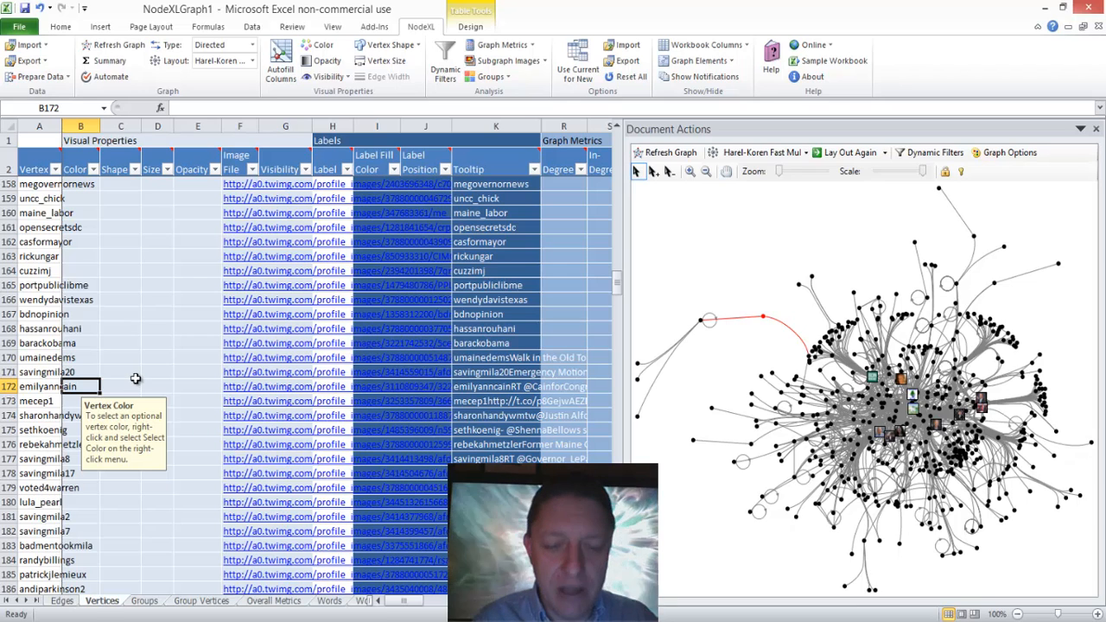
{"action": "left_click", "coordinate": [136, 376]}
{"action": "key", "text": "Left"}
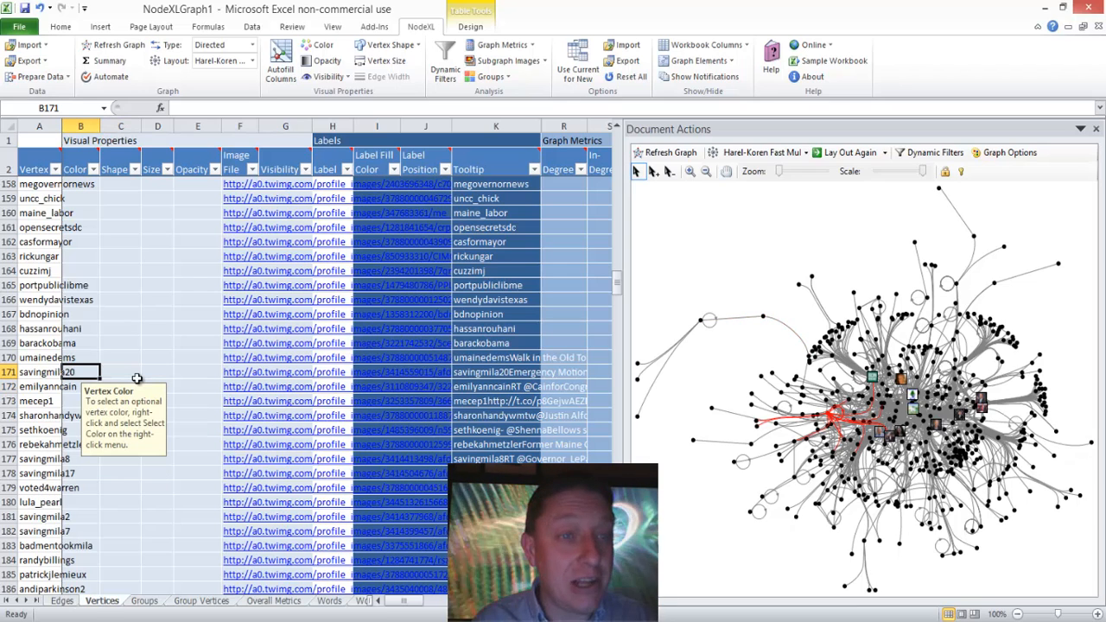
{"action": "key", "text": "Down"}
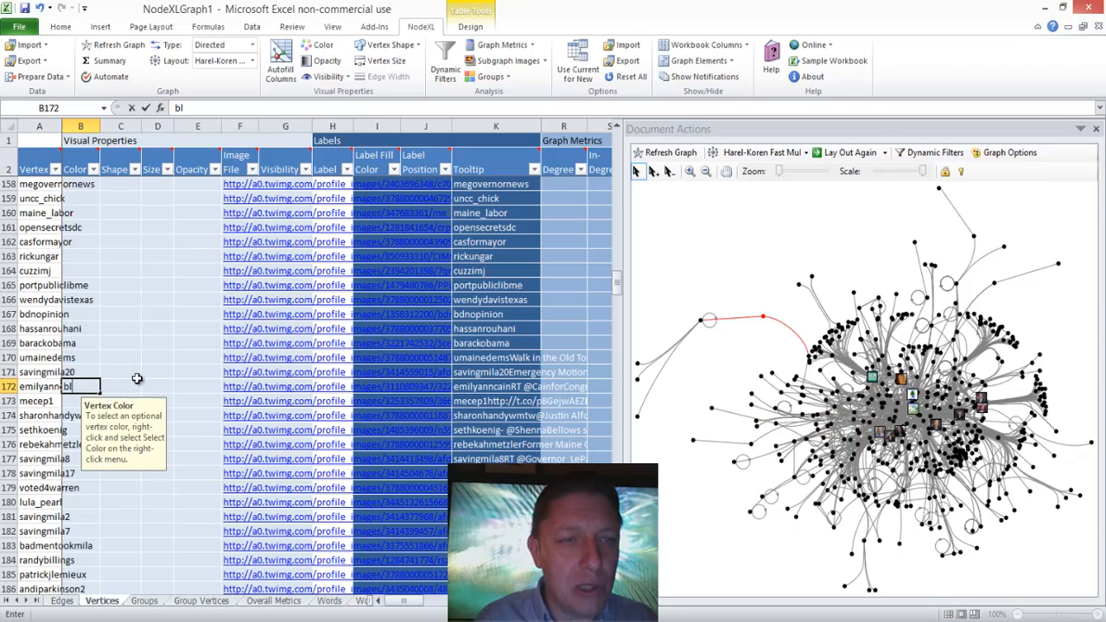
{"action": "type", "text": "blue"}
{"action": "key", "text": "Tab"}
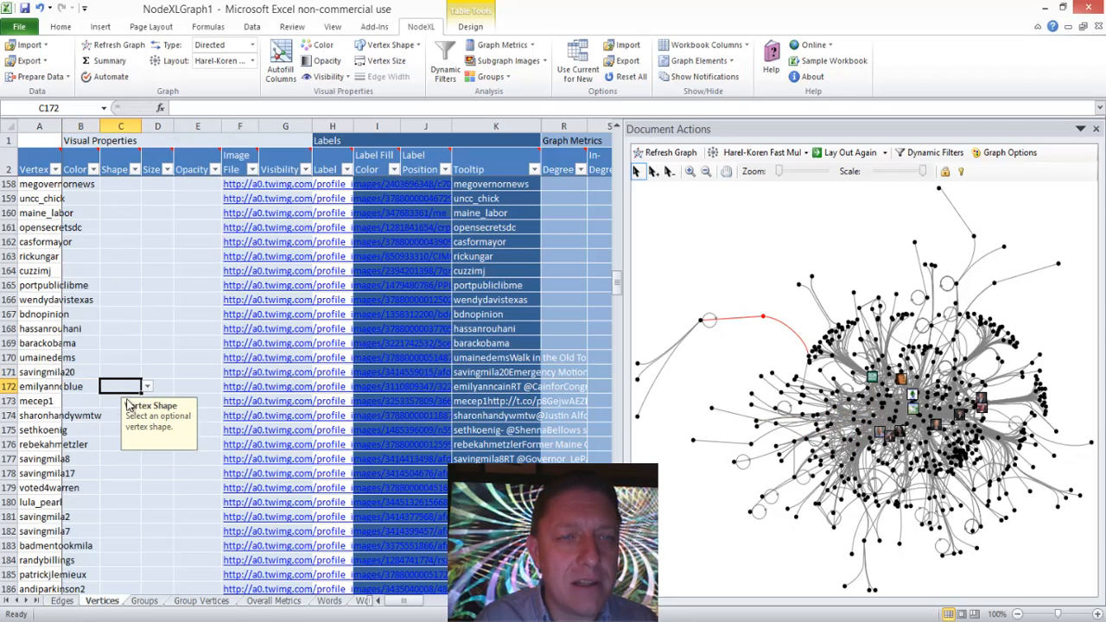
Step: Set the Shape to diamond, the Size to 300 and the Opacity to 50 for the vertex in row 172
{"action": "type", "text": "diamond"}
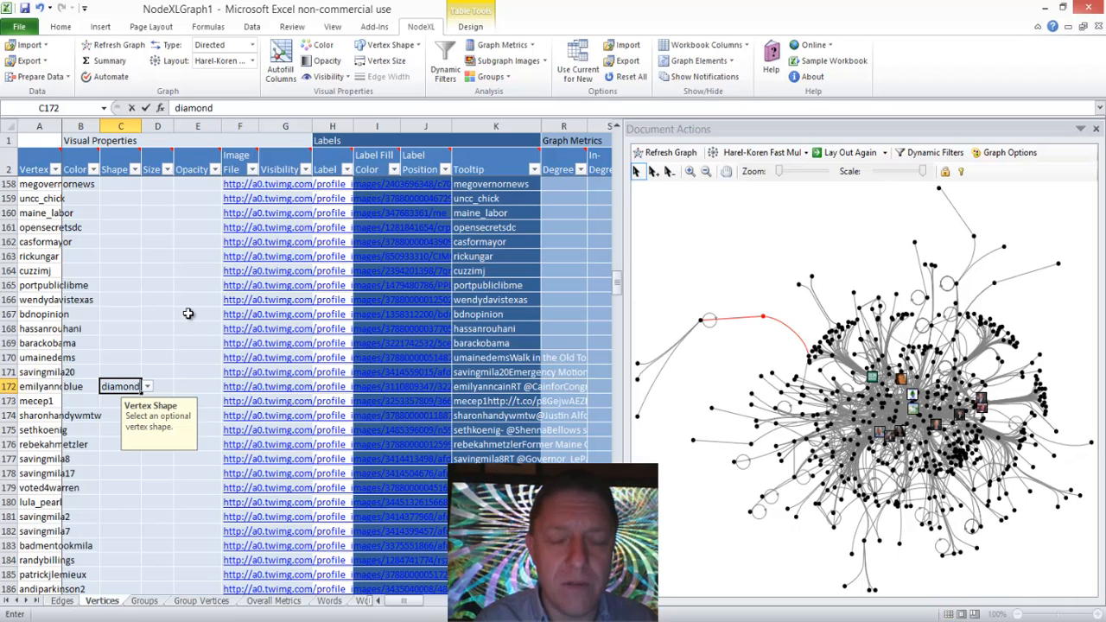
{"action": "key", "text": "Tab"}
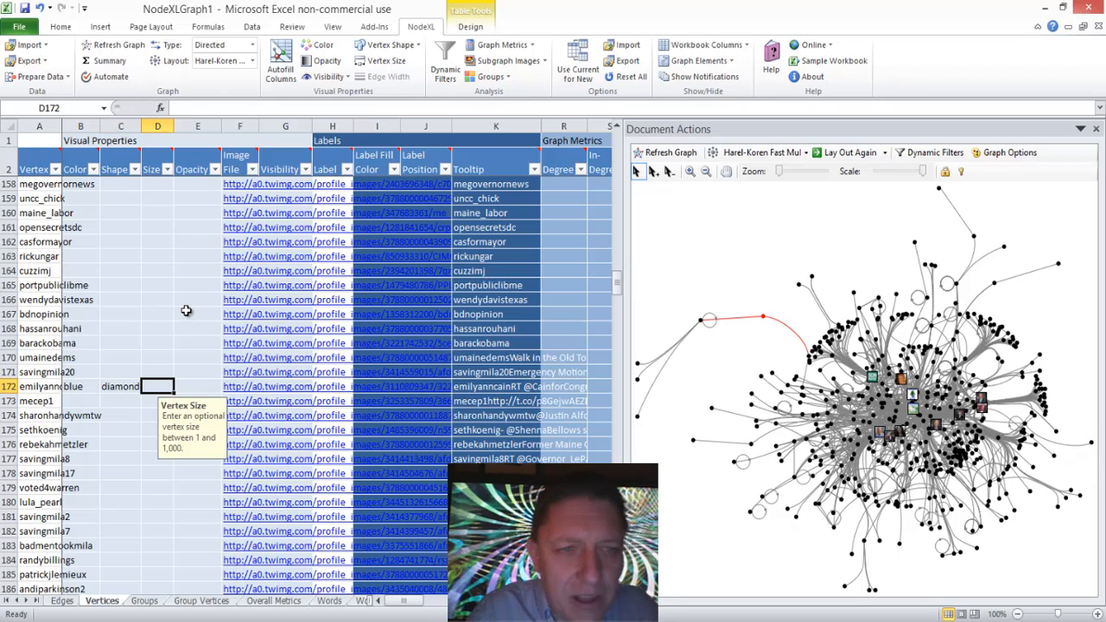
{"action": "type", "text": "300"}
{"action": "left_click", "coordinate": [188, 327]}
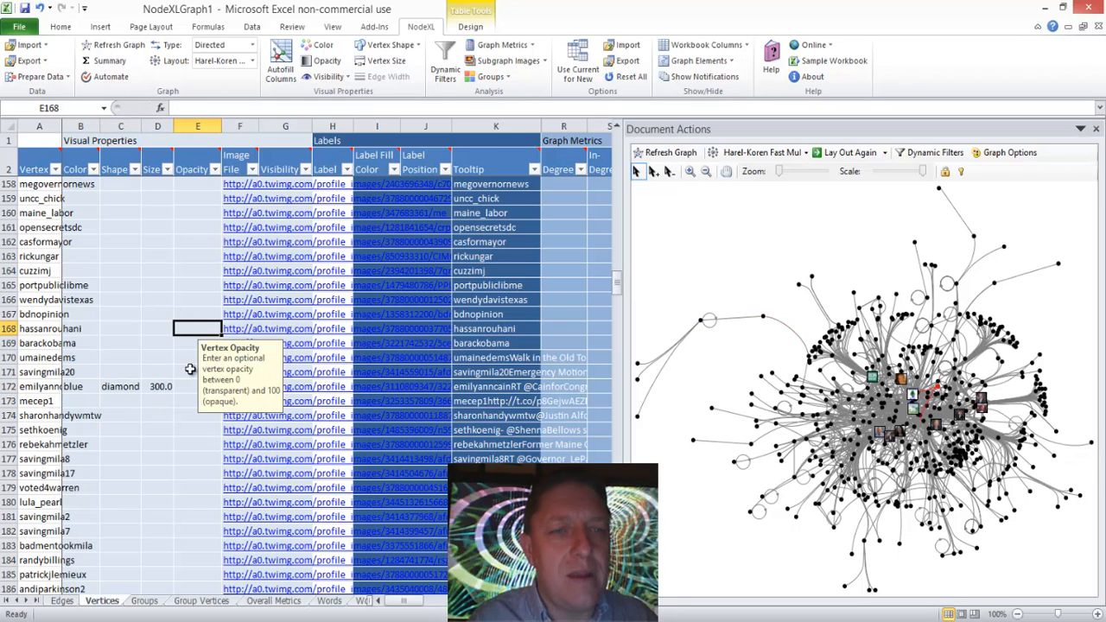
{"action": "left_click", "coordinate": [189, 385]}
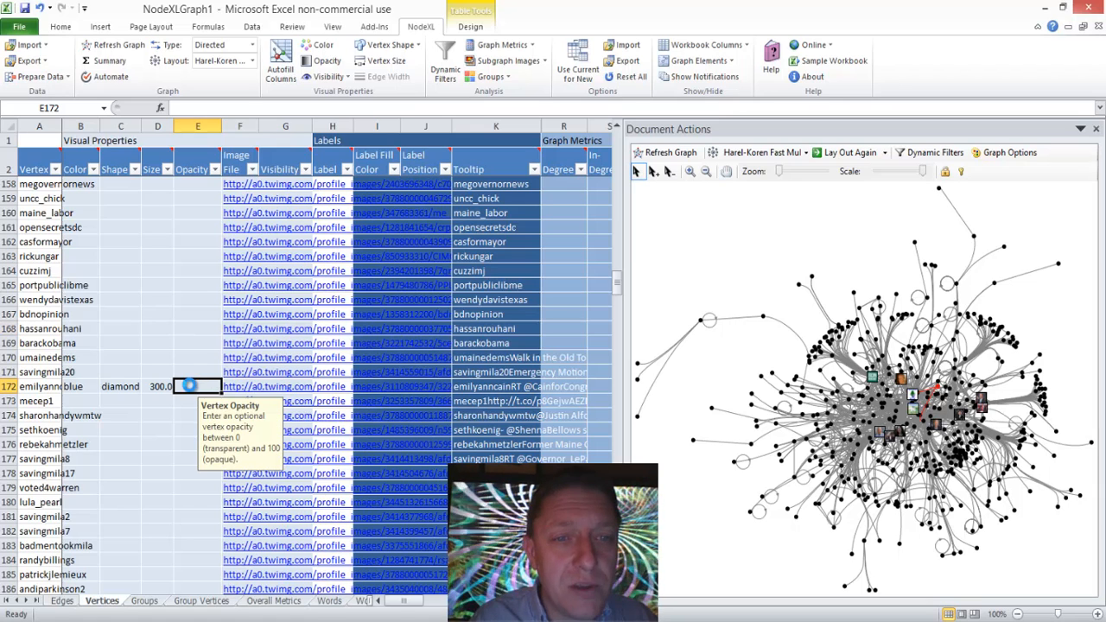
{"action": "type", "text": "50"}
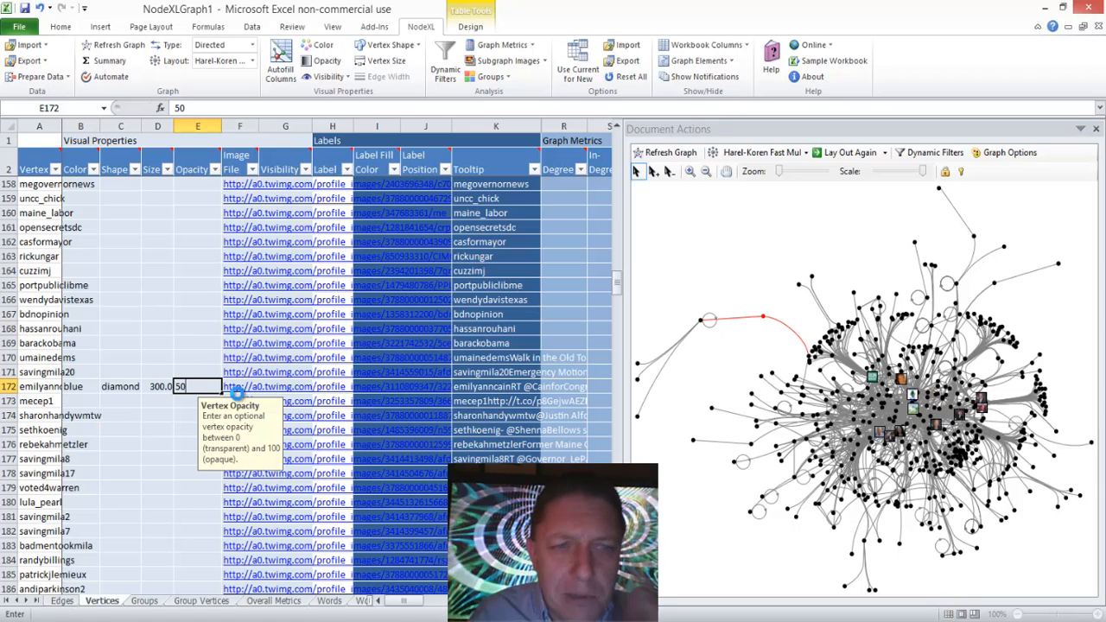
{"action": "key", "text": "Return"}
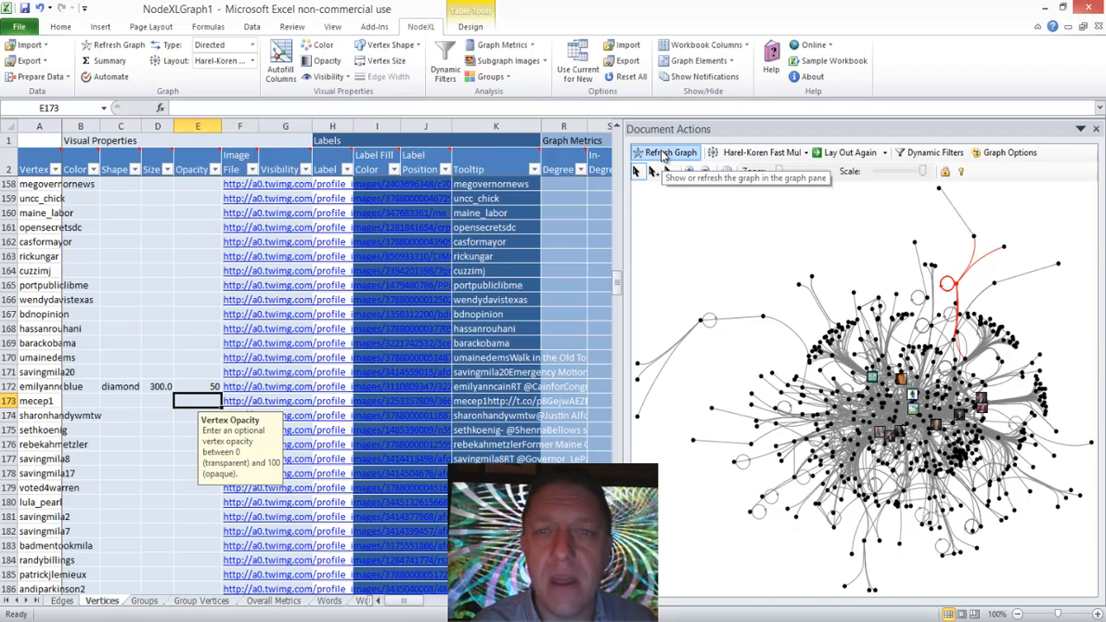
Step: Copy the vertex name in row 172 into that row's Label cell and refresh the graph
{"action": "left_click", "coordinate": [54, 387]}
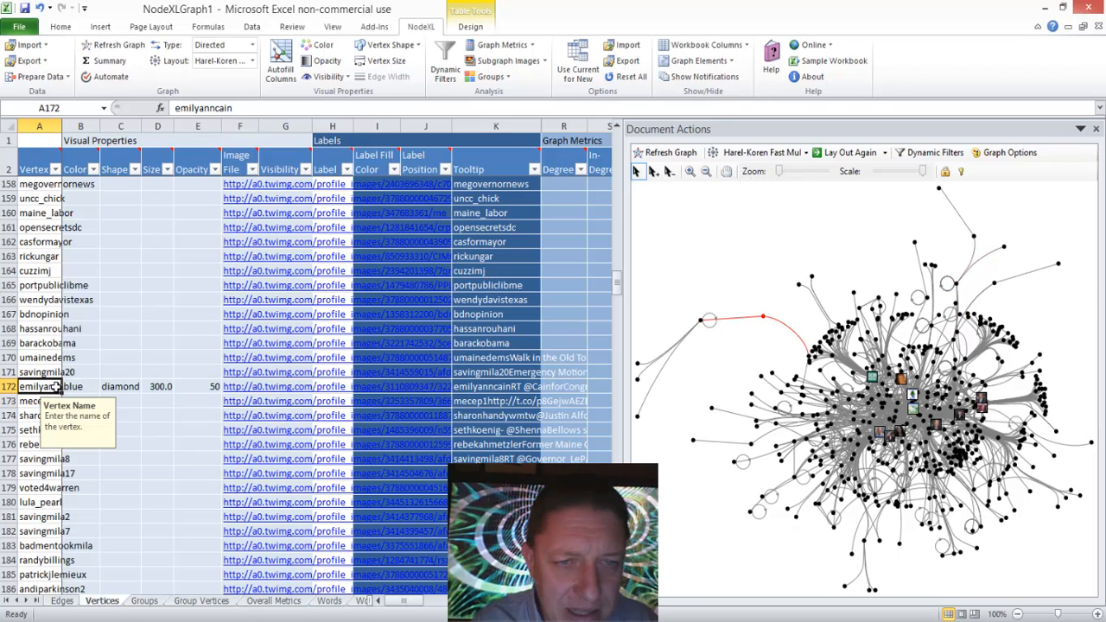
{"action": "key", "text": "ctrl+c"}
{"action": "key", "text": "Right"}
{"action": "key", "text": "Right"}
{"action": "key", "text": "Right"}
{"action": "key", "text": "Right"}
{"action": "key", "text": "Right"}
{"action": "key", "text": "Right"}
{"action": "key", "text": "Right"}
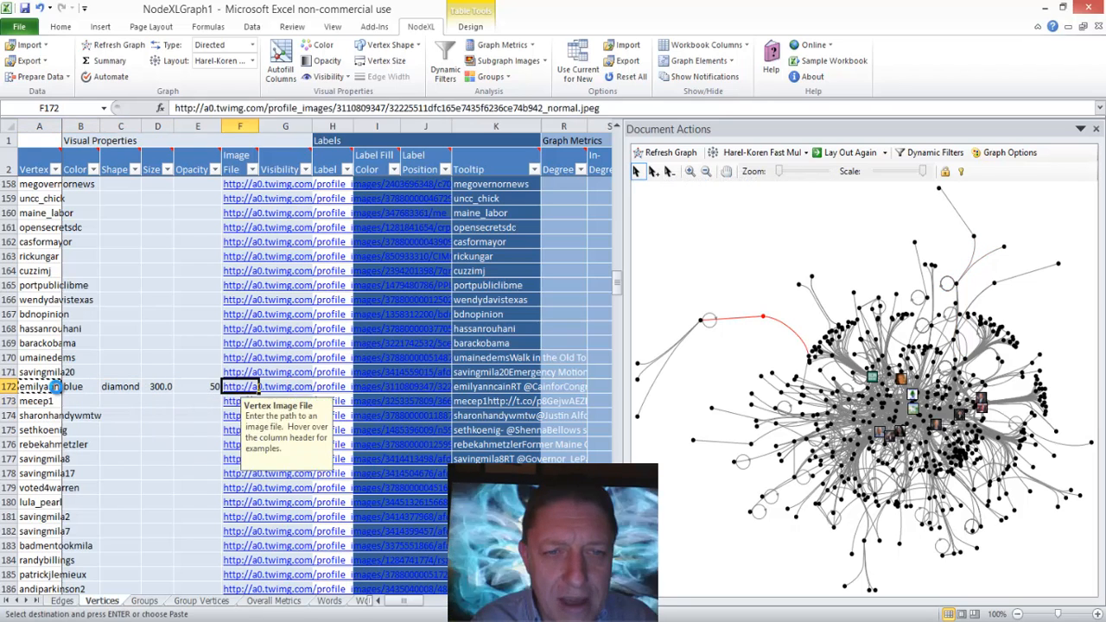
{"action": "key", "text": "ctrl+v"}
{"action": "key", "text": "Left"}
{"action": "key", "text": "Left"}
{"action": "key", "text": "Left"}
{"action": "key", "text": "Left"}
{"action": "key", "text": "Up"}
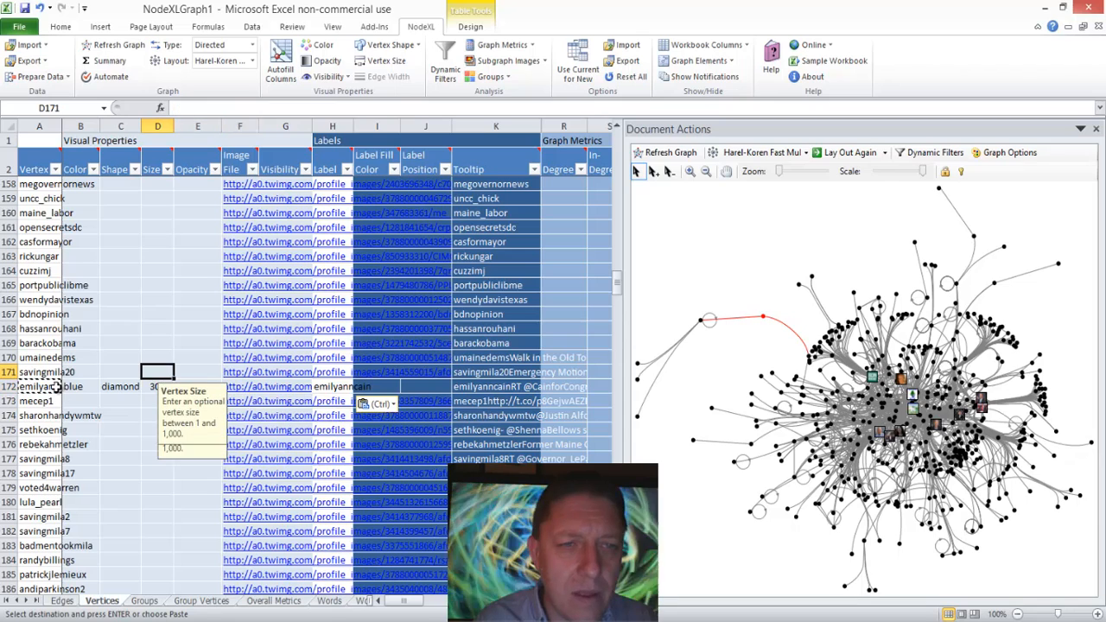
{"action": "left_click", "coordinate": [663, 152]}
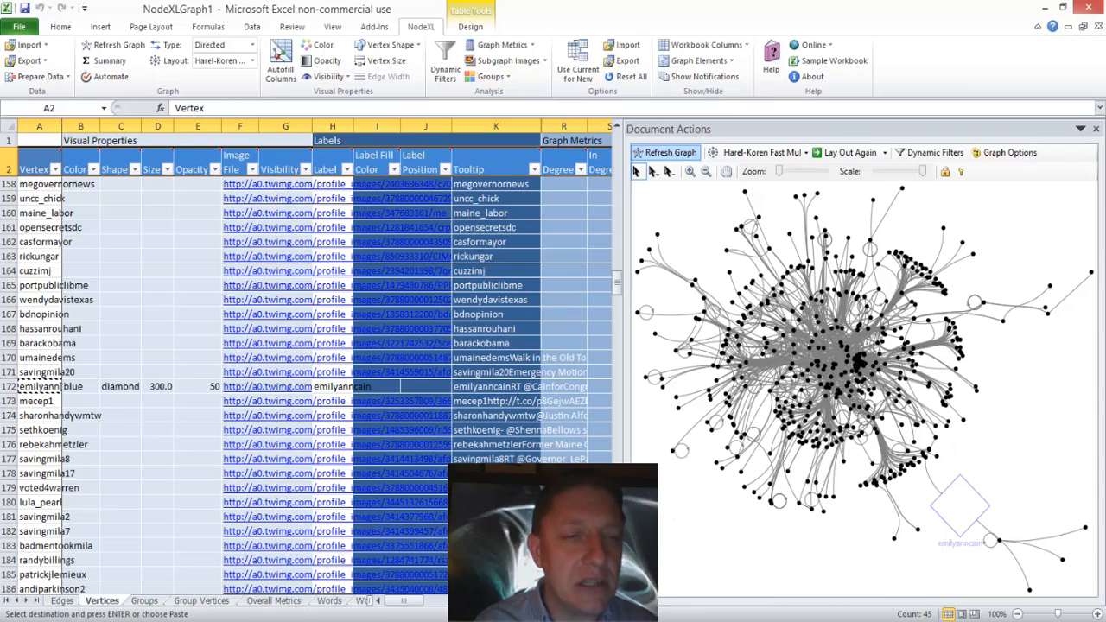
Step: Try to clear row 172's cells from Color through Label, and undo the clearing
{"action": "left_click", "coordinate": [81, 386]}
{"action": "left_click_drag", "start_coordinate": [81, 386], "coordinate": [321, 389]}
{"action": "key", "text": "Delete"}
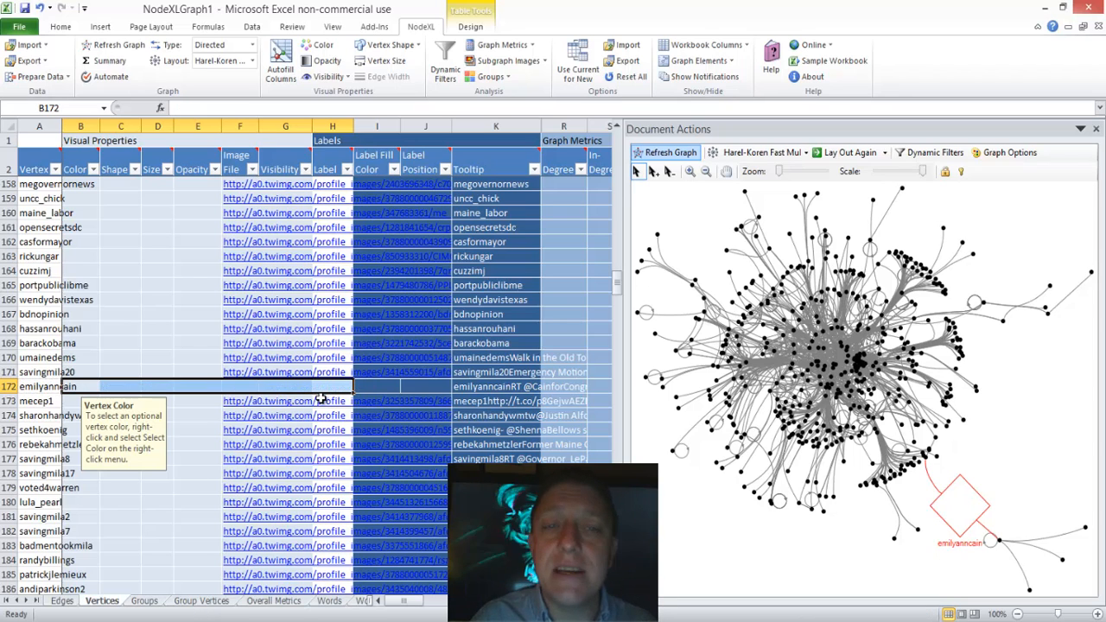
{"action": "key", "text": "Left"}
{"action": "key", "text": "ctrl+c"}
{"action": "key", "text": "ctrl+z"}
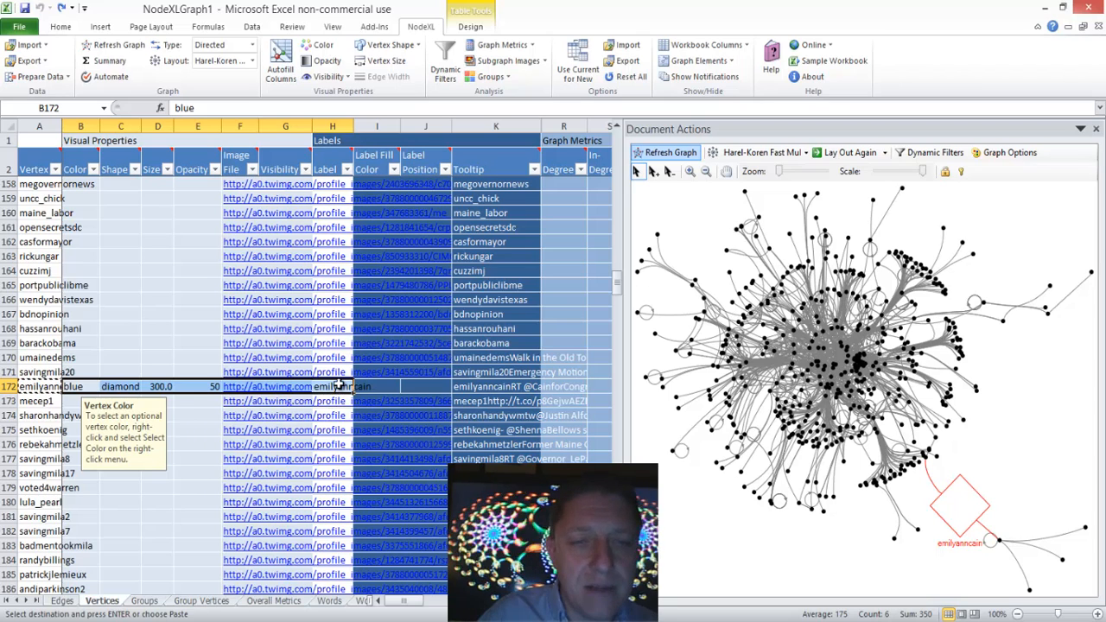
Step: Clear the Label, Opacity, Size, Shape and Color values of the vertex in row 172
{"action": "left_click", "coordinate": [343, 387]}
{"action": "key", "text": "Delete"}
{"action": "key", "text": "Left"}
{"action": "key", "text": "Left"}
{"action": "key", "text": "Left"}
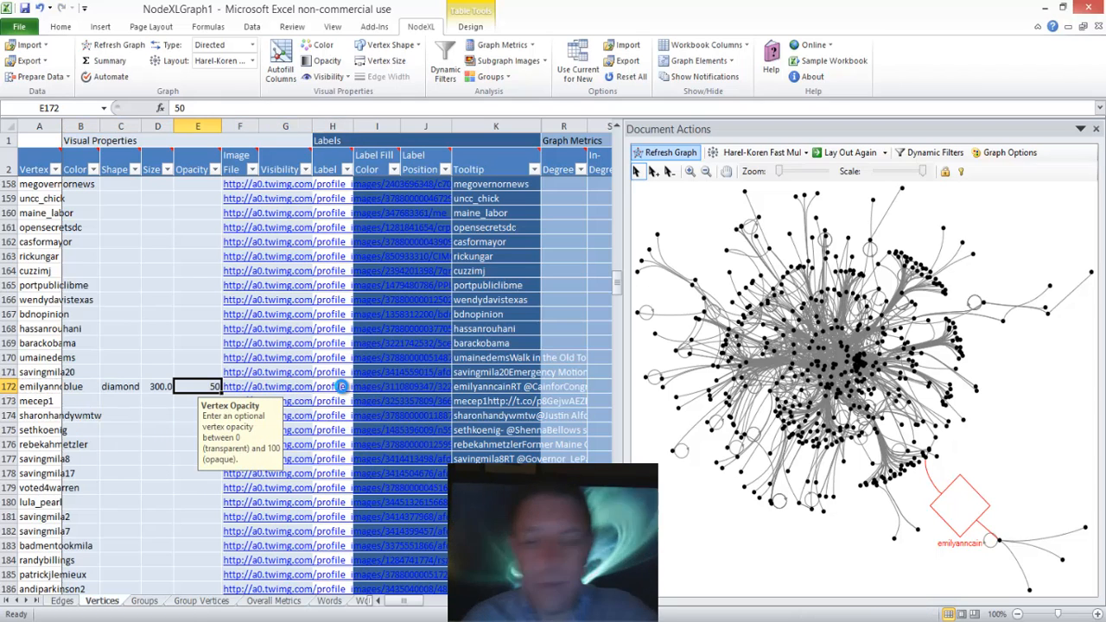
{"action": "key", "text": "Delete"}
{"action": "key", "text": "Left"}
{"action": "key", "text": "Delete"}
{"action": "key", "text": "Left"}
{"action": "key", "text": "Delete"}
{"action": "key", "text": "Left"}
{"action": "key", "text": "Delete"}
{"action": "key", "text": "Down"}
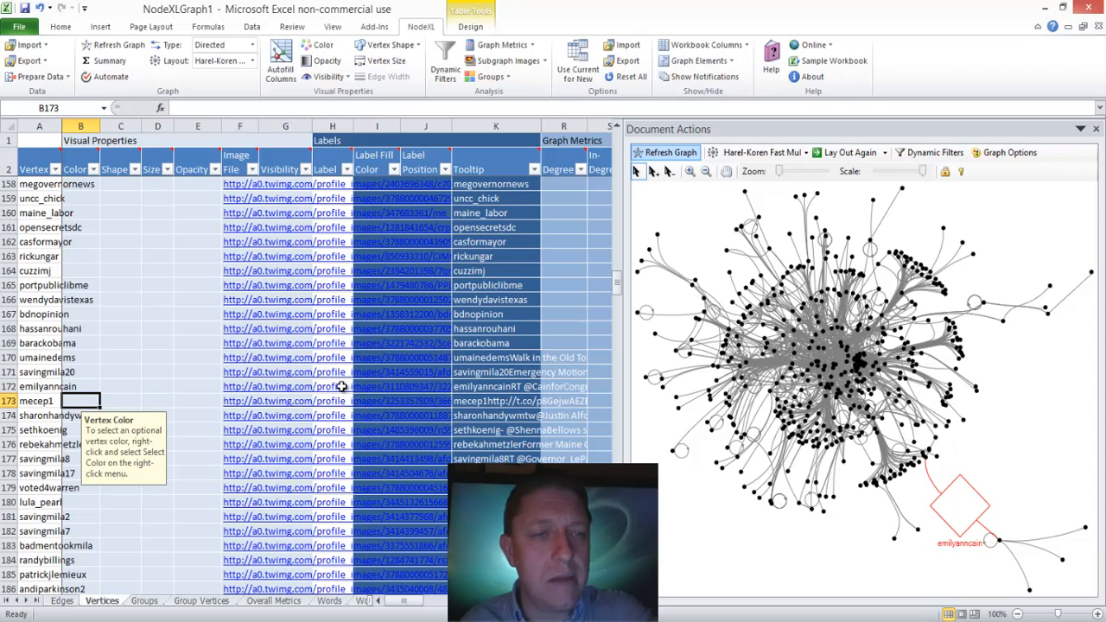
Step: Open Autofill Columns and reset all of its autofill settings
{"action": "left_click", "coordinate": [280, 68]}
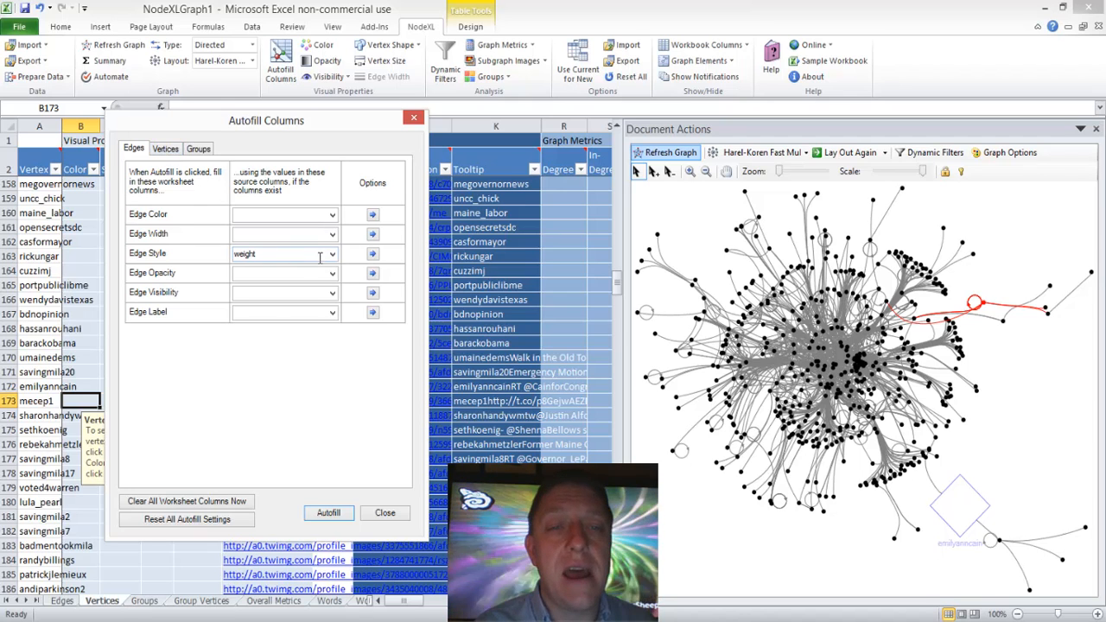
{"action": "left_click", "coordinate": [212, 523]}
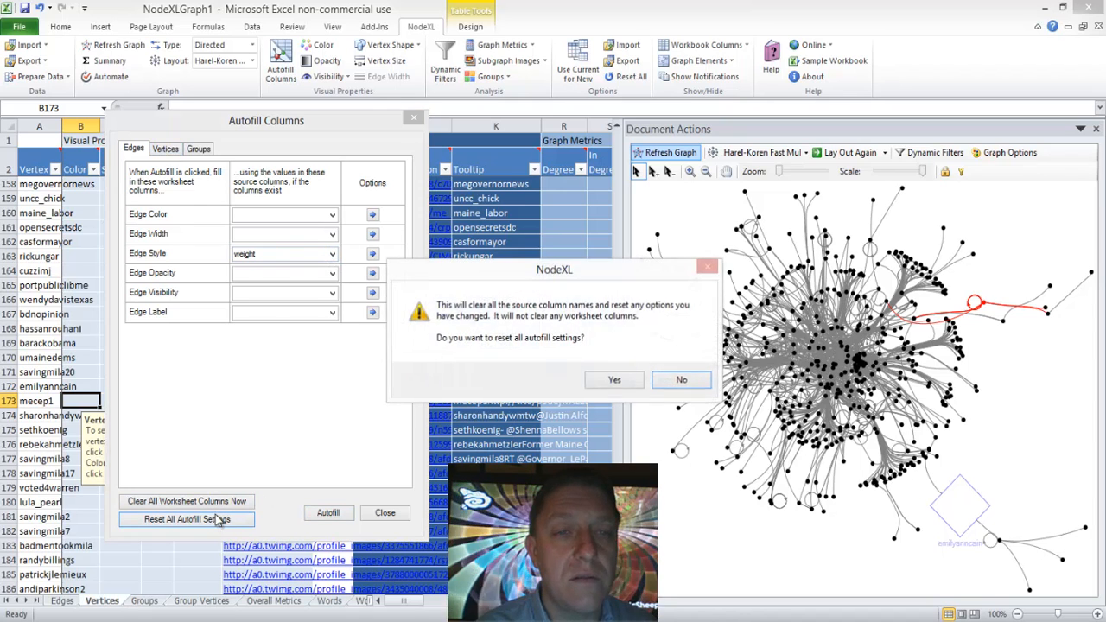
{"action": "left_click", "coordinate": [608, 376]}
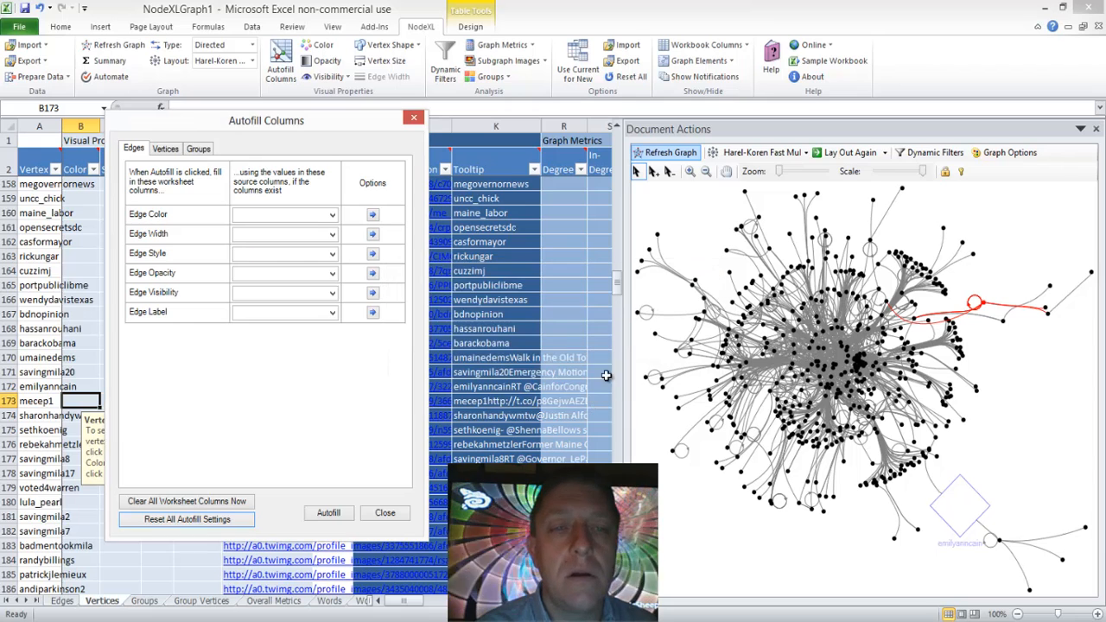
Step: Try Relationship Date (UTC) as the Edge Opacity autofill source, and reset all autofill settings
{"action": "left_click", "coordinate": [331, 273]}
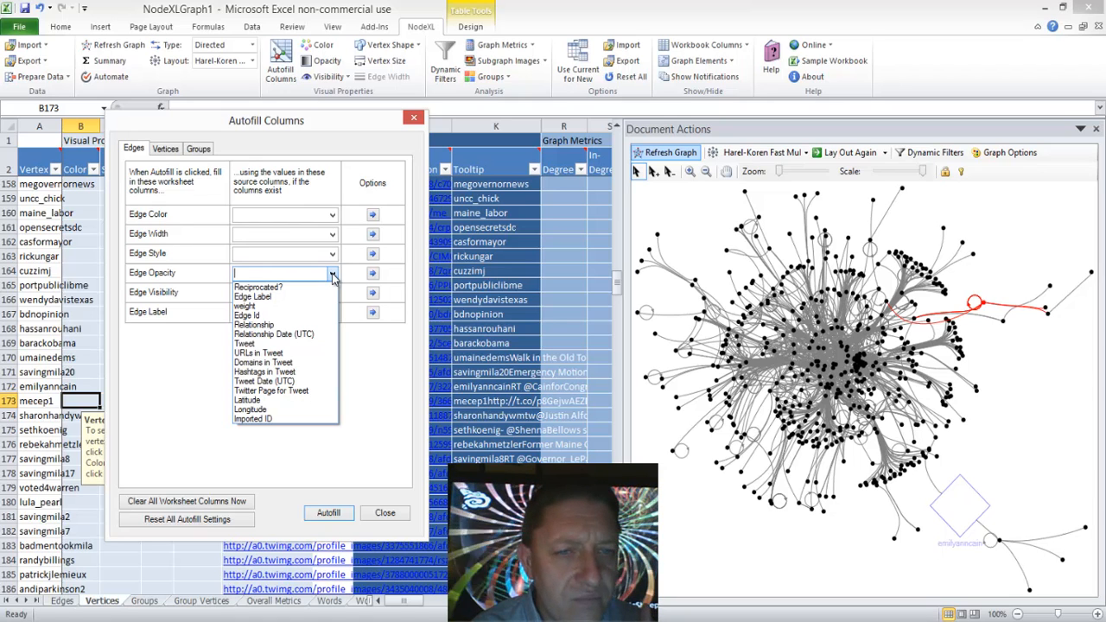
{"action": "left_click", "coordinate": [271, 335]}
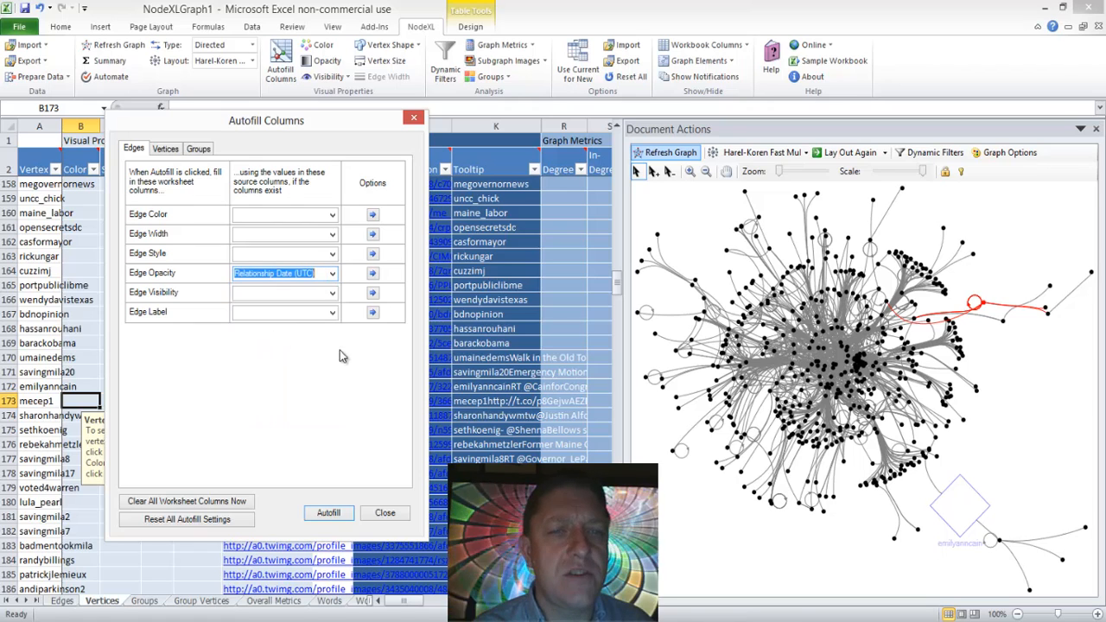
{"action": "left_click", "coordinate": [372, 275]}
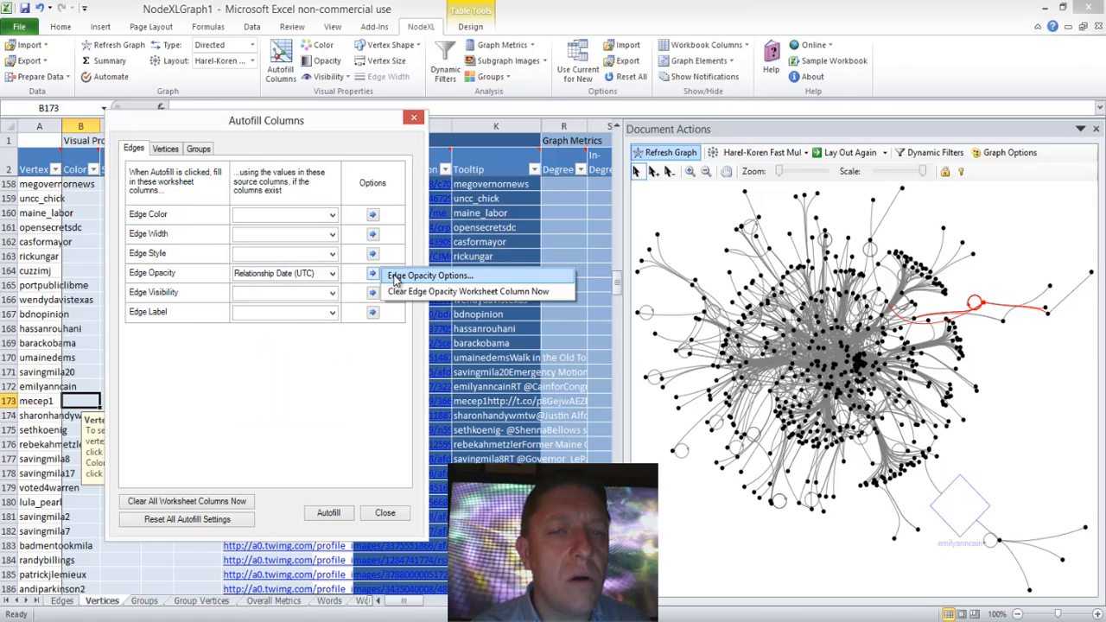
{"action": "left_click", "coordinate": [205, 433]}
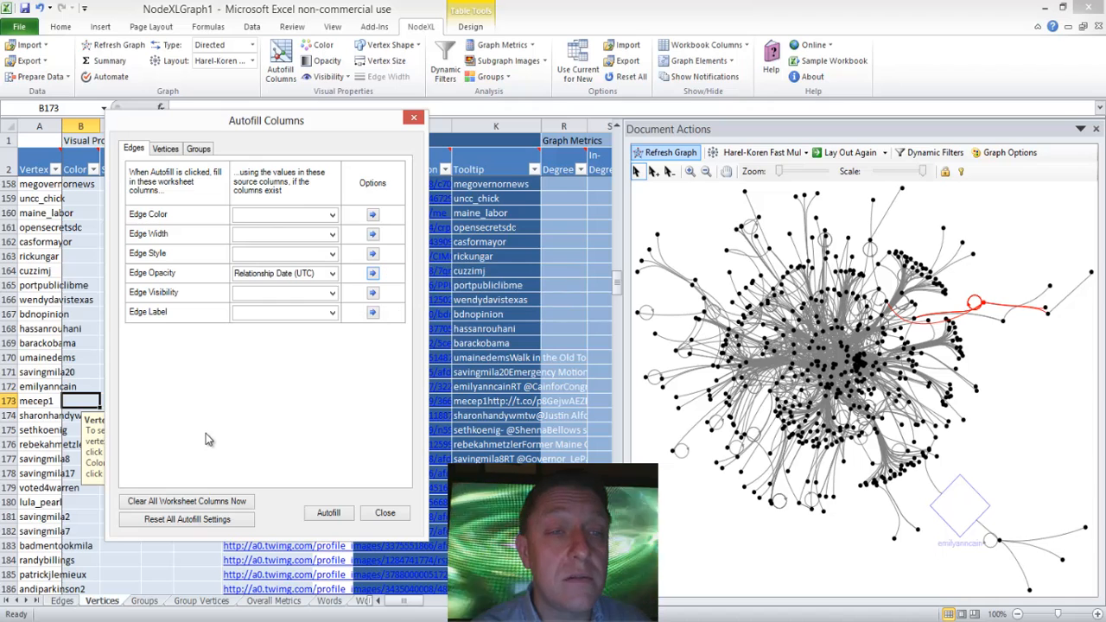
{"action": "left_click", "coordinate": [332, 275]}
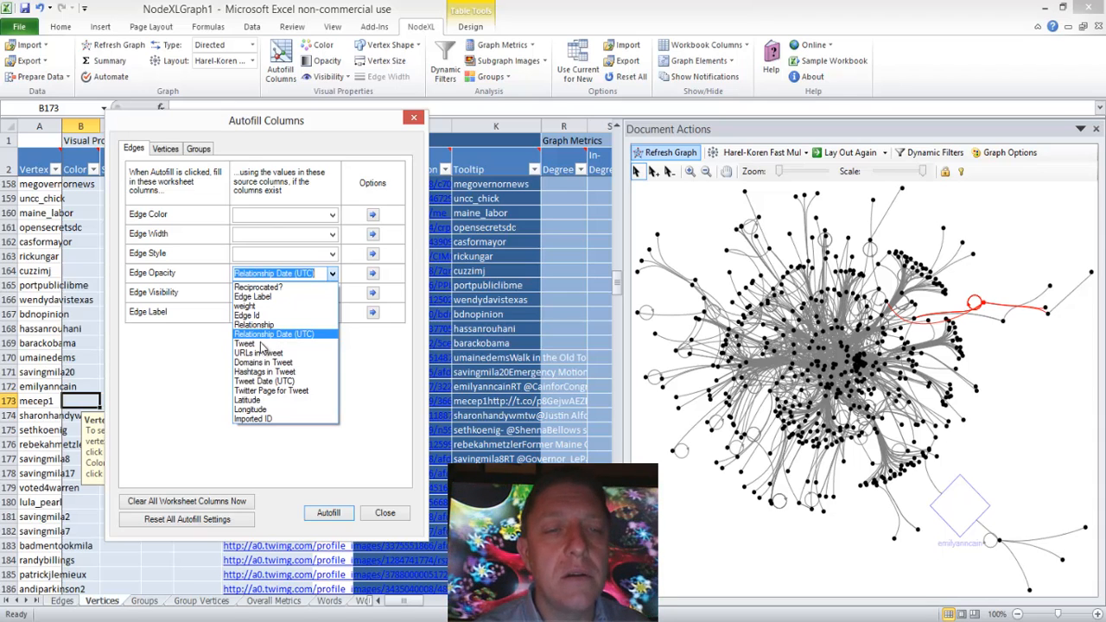
{"action": "left_click", "coordinate": [176, 397]}
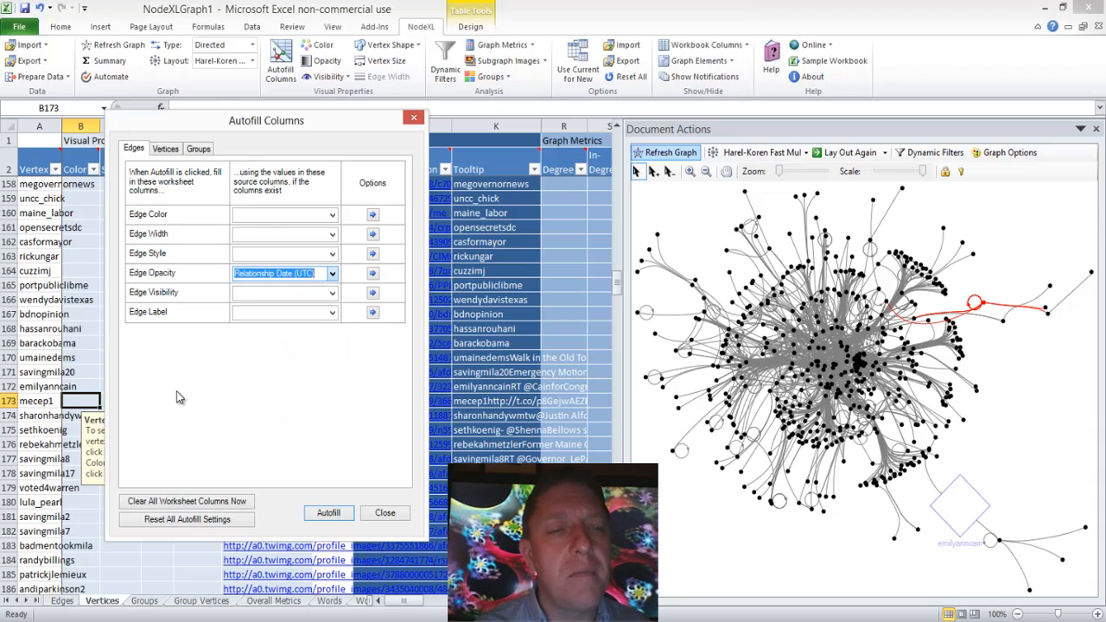
{"action": "left_click", "coordinate": [229, 519]}
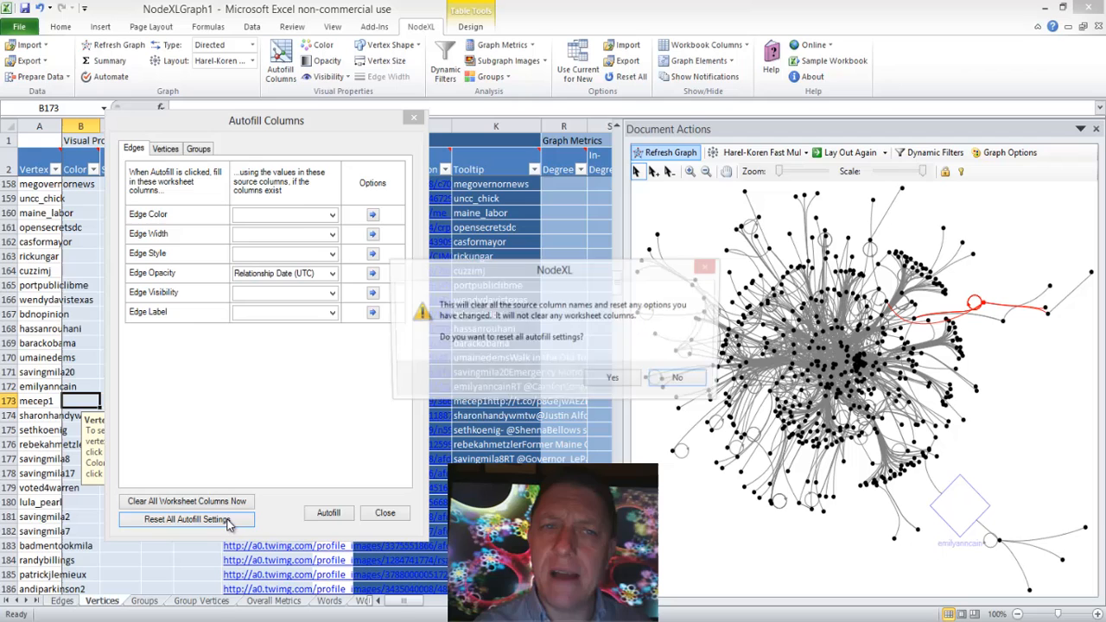
{"action": "left_click", "coordinate": [614, 379]}
Step: Choose Latitude as the Edge Opacity autofill source and close Autofill Columns without running the autofill
{"action": "left_click", "coordinate": [166, 152]}
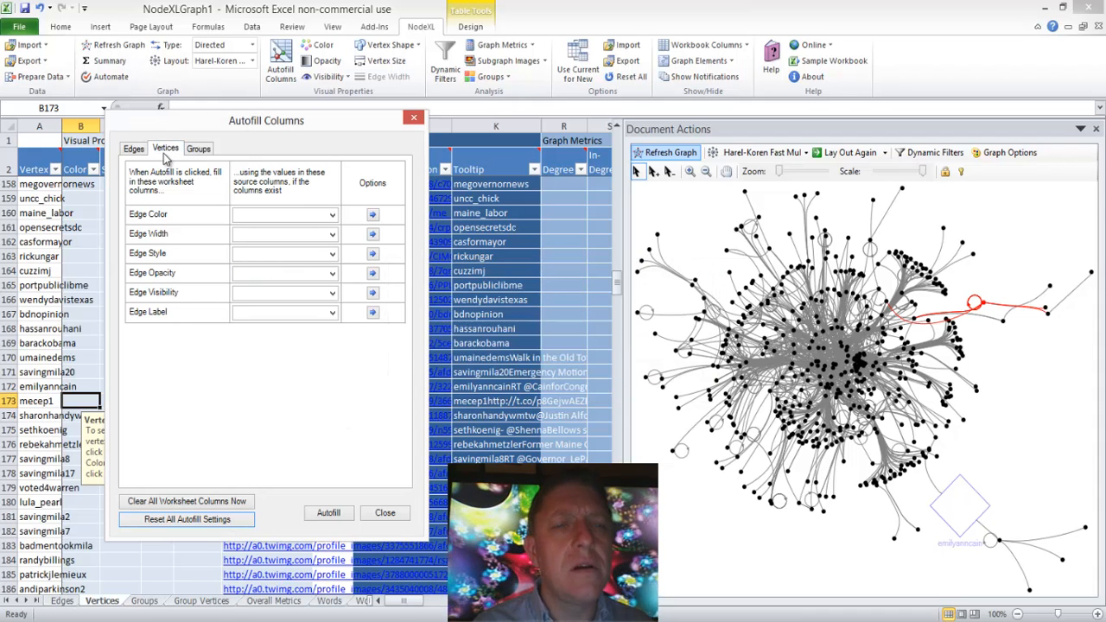
{"action": "left_click", "coordinate": [138, 148]}
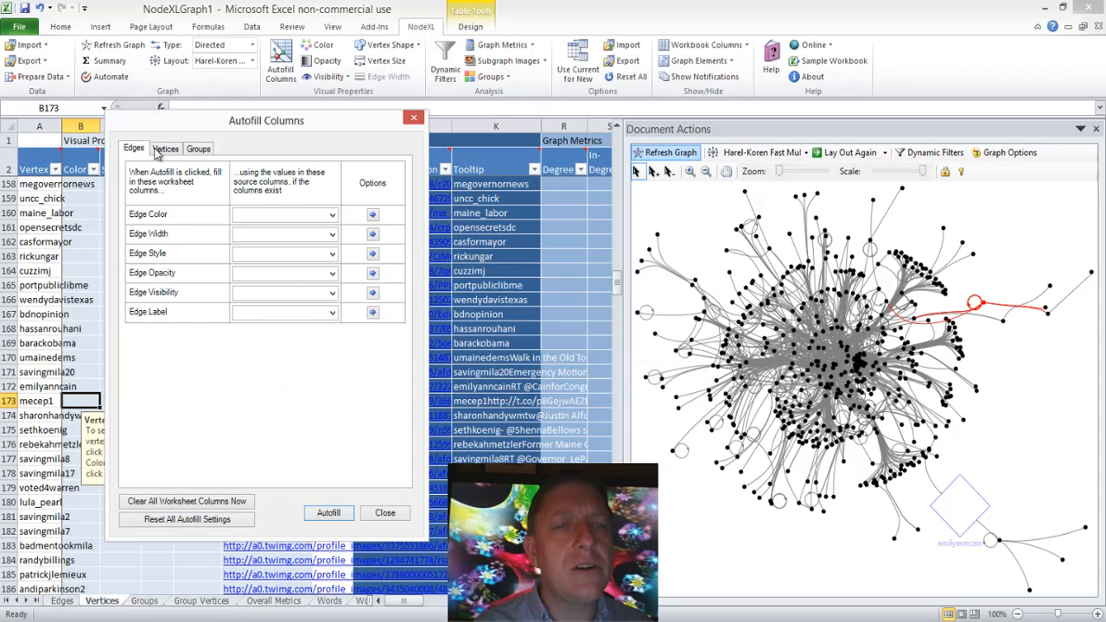
{"action": "left_click", "coordinate": [334, 275]}
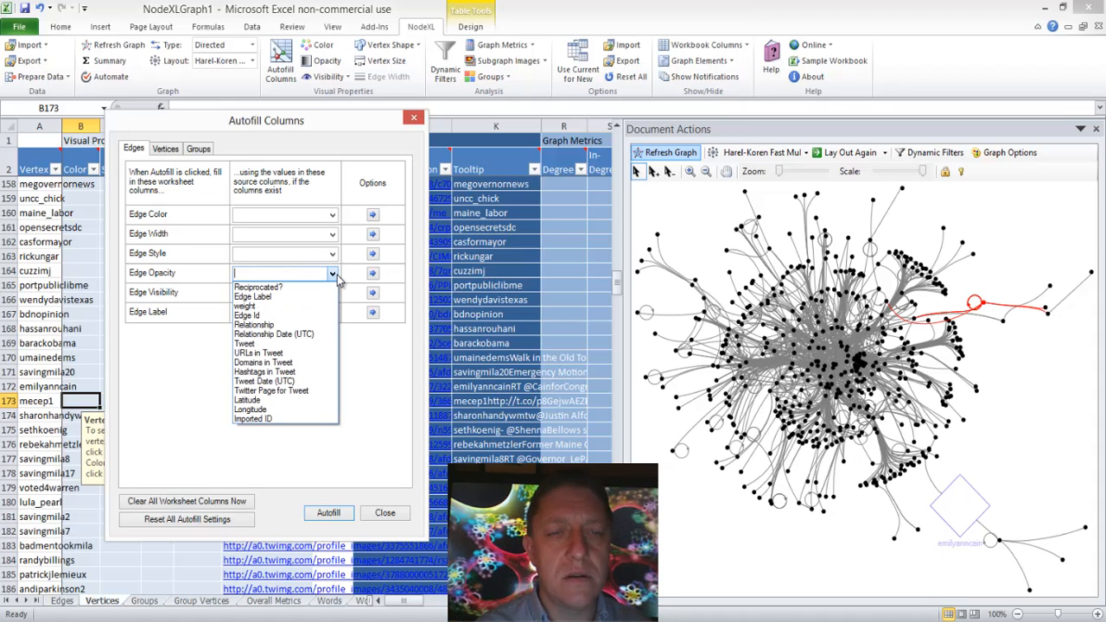
{"action": "left_click", "coordinate": [249, 402]}
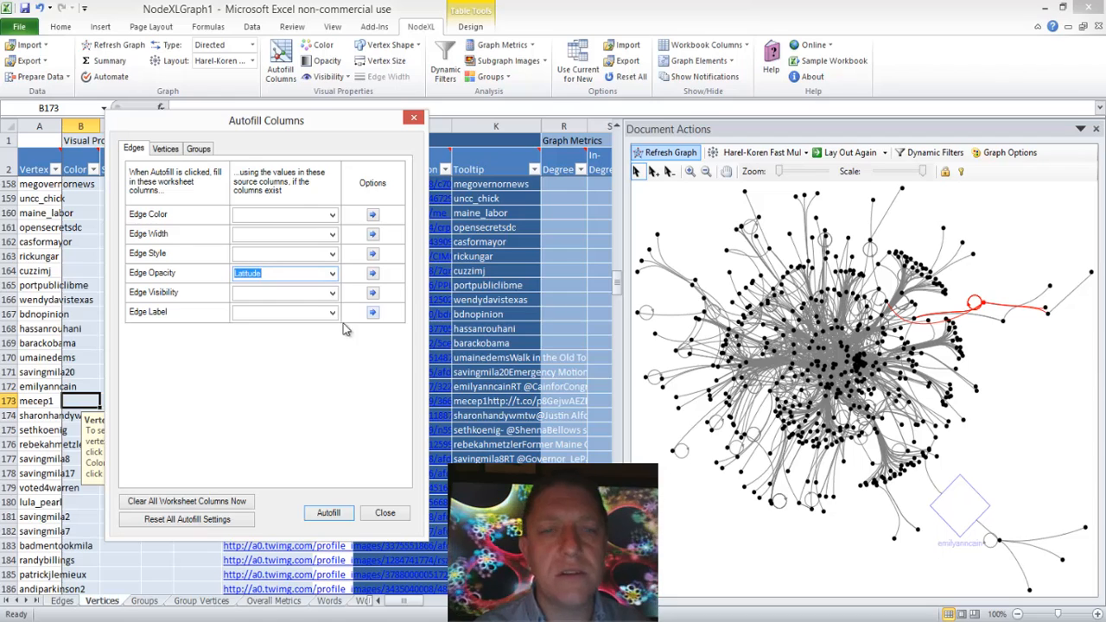
{"action": "left_click", "coordinate": [374, 515]}
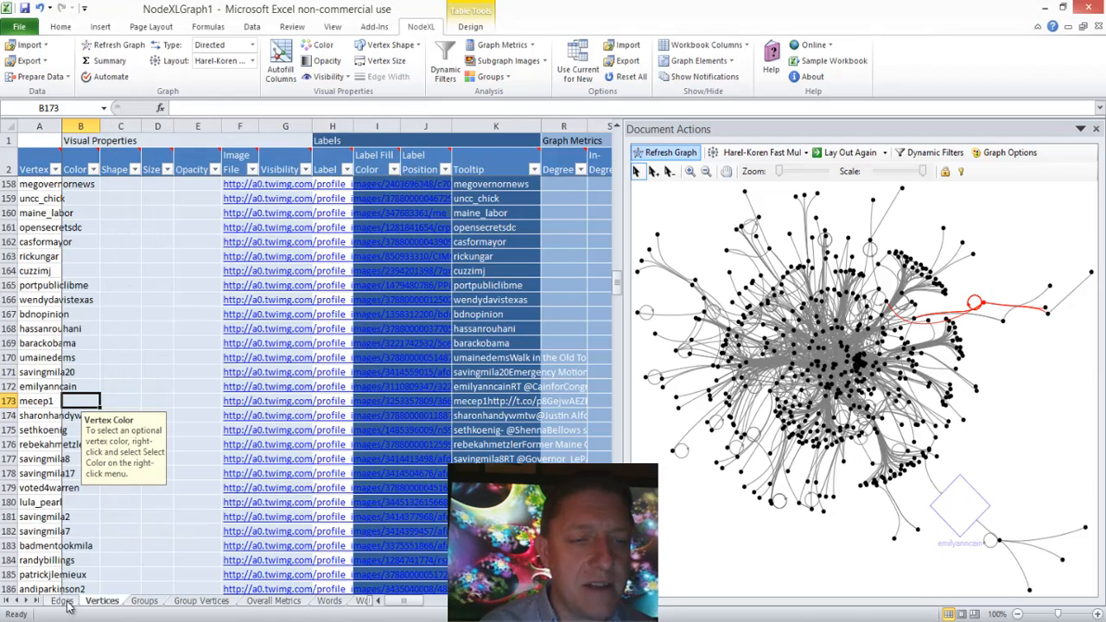
Step: Open the Edges worksheet and move along row 226 to the Latitude column, up to row 222
{"action": "left_click", "coordinate": [61, 601]}
{"action": "left_click", "coordinate": [473, 242]}
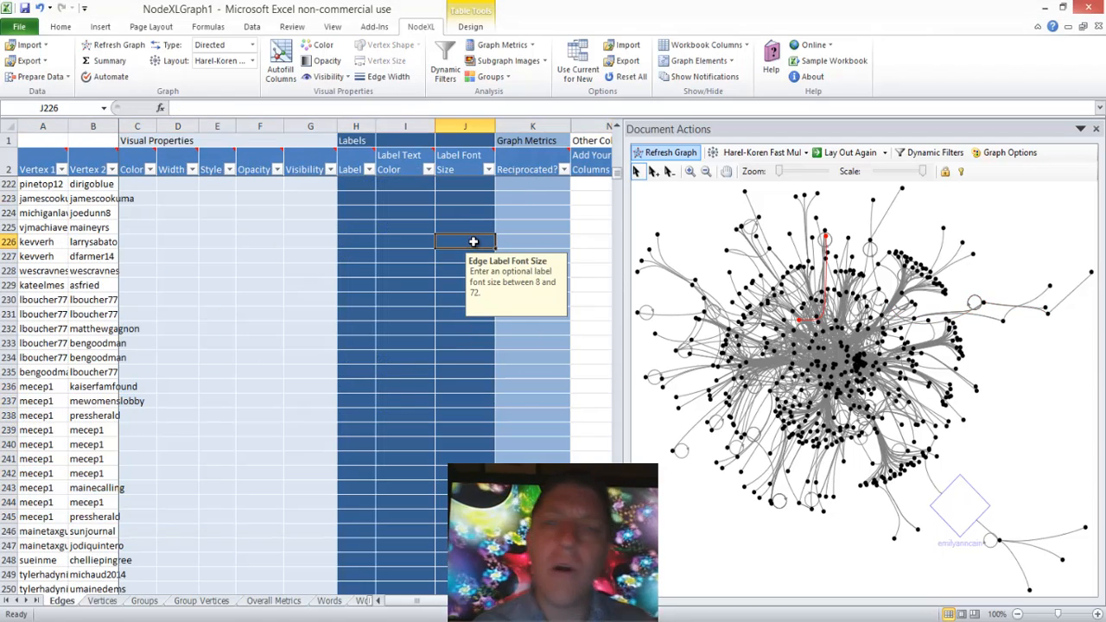
{"action": "key", "text": "Right"}
{"action": "key", "text": "Right"}
{"action": "key", "text": "Right"}
{"action": "key", "text": "Right"}
{"action": "key", "text": "Right"}
{"action": "key", "text": "Right"}
{"action": "key", "text": "Right"}
{"action": "key", "text": "Right"}
{"action": "key", "text": "Right"}
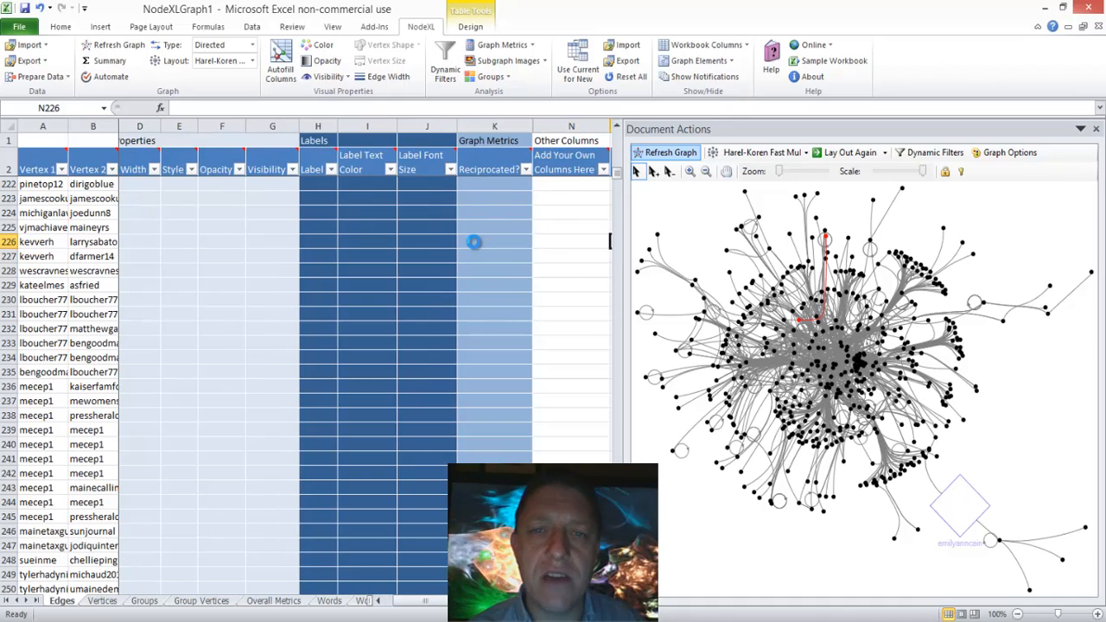
{"action": "key", "text": "Right"}
{"action": "key", "text": "Right"}
{"action": "key", "text": "Right"}
{"action": "key", "text": "Right"}
{"action": "key", "text": "Right"}
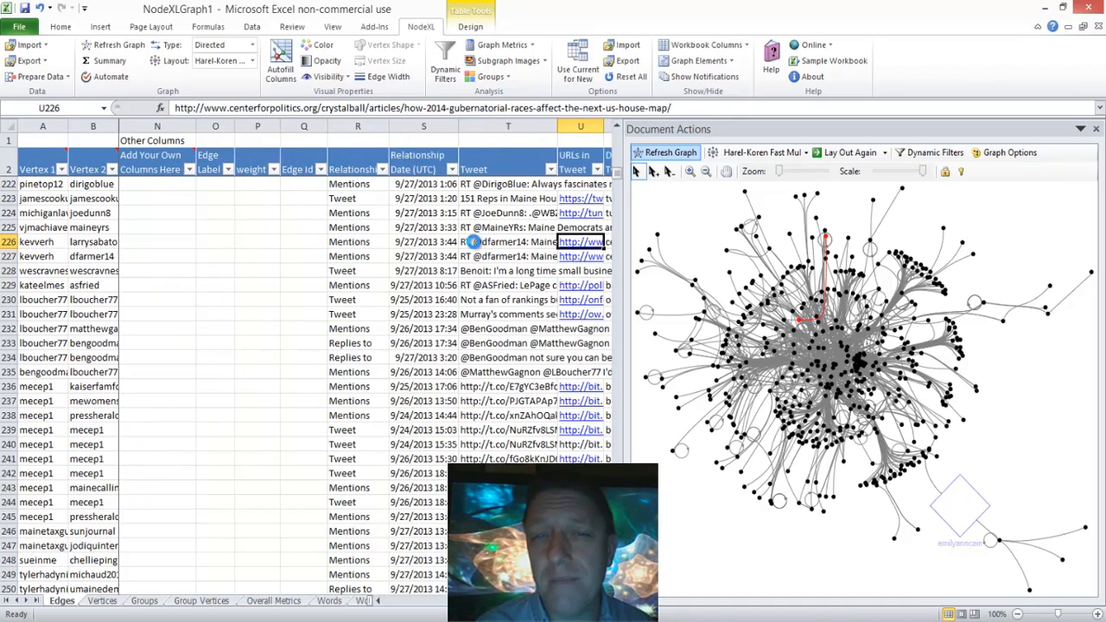
{"action": "key", "text": "Right"}
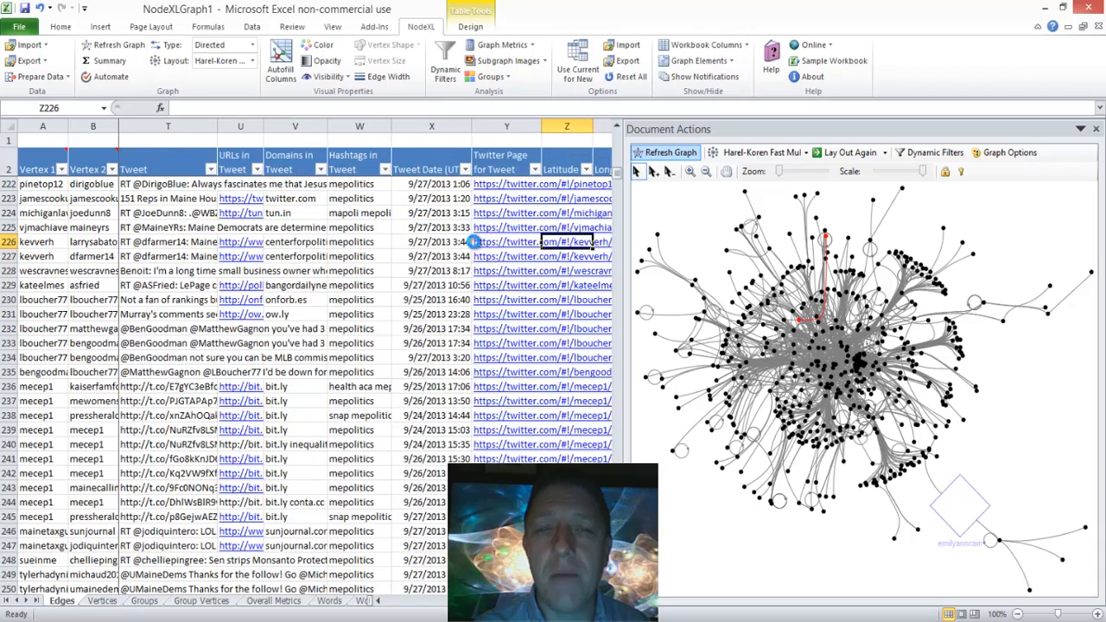
{"action": "key", "text": "Right"}
{"action": "key", "text": "Left"}
{"action": "key", "text": "Up"}
Step: Check the Latitude cells from row 222 down and narrow the neighbouring Twitter Page for Tweet column
{"action": "key", "text": "Up"}
{"action": "key", "text": "Up"}
{"action": "key", "text": "Up"}
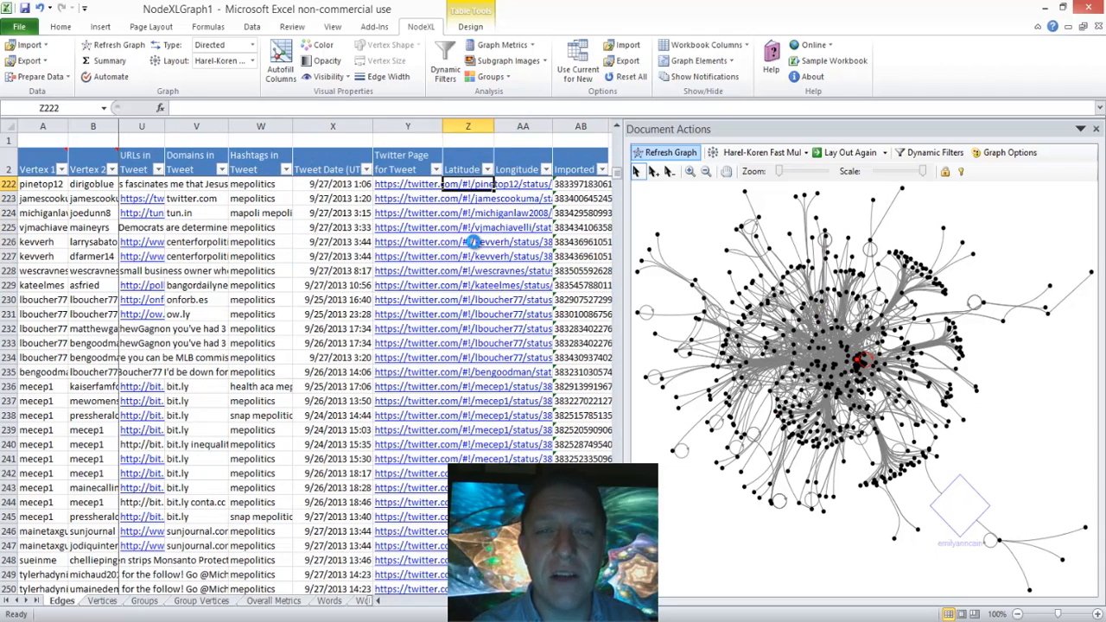
{"action": "key", "text": "Down"}
{"action": "key", "text": "Down"}
{"action": "key", "text": "Down"}
{"action": "key", "text": "Down"}
{"action": "key", "text": "Down"}
{"action": "key", "text": "Down"}
{"action": "key", "text": "Up"}
{"action": "key", "text": "Up"}
{"action": "key", "text": "Up"}
{"action": "key", "text": "Up"}
{"action": "key", "text": "Up"}
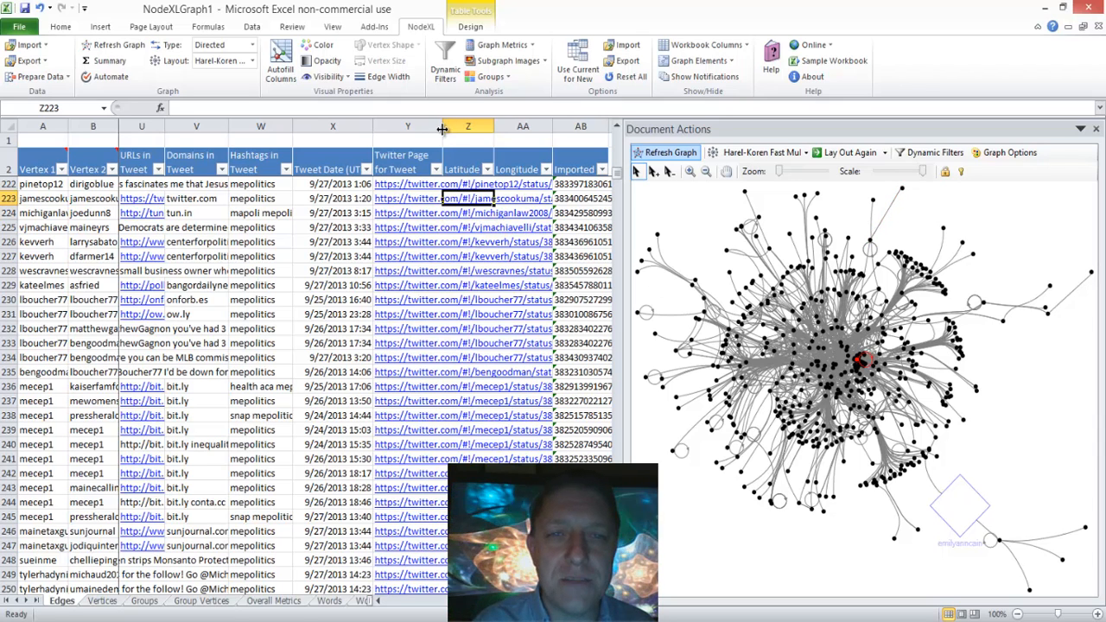
{"action": "left_click_drag", "start_coordinate": [441, 126], "coordinate": [430, 164]}
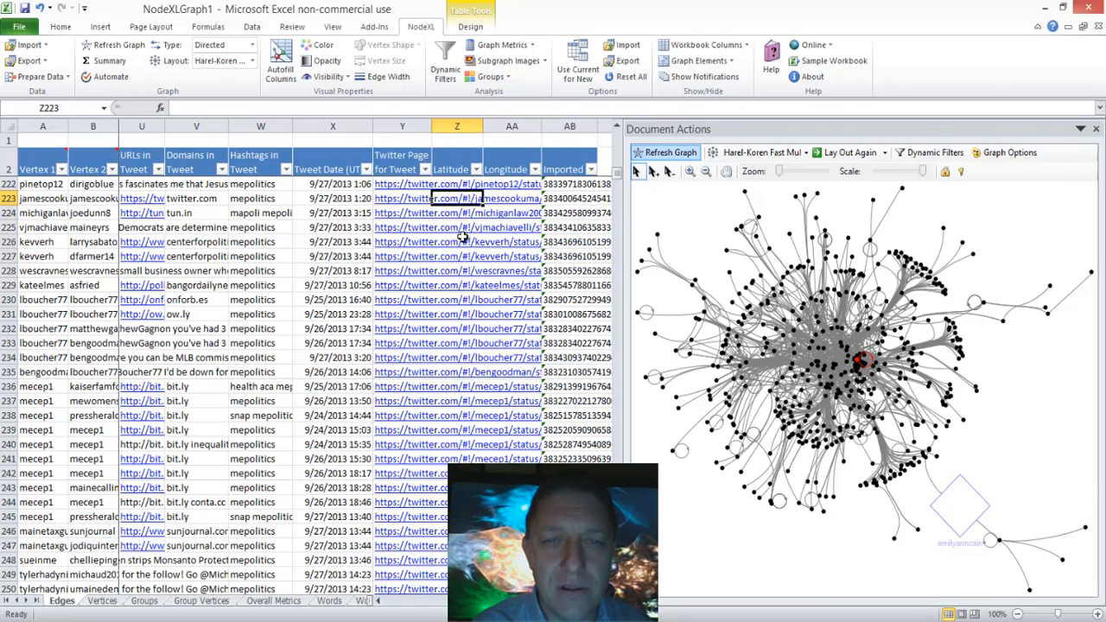
Step: Examine which edges carry Latitude coordinates by jumping down through the column's filled cells
{"action": "key", "text": "Down"}
{"action": "key", "text": "Down"}
{"action": "key", "text": "ctrl+Down"}
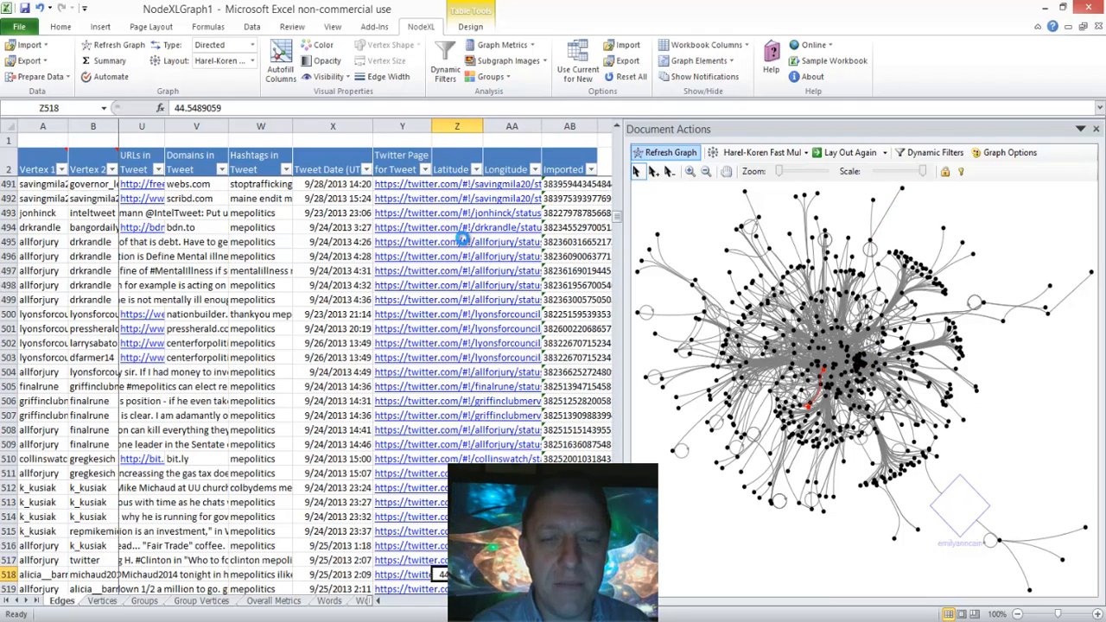
{"action": "key", "text": "Down"}
{"action": "key", "text": "Up"}
{"action": "key", "text": "ctrl+Down"}
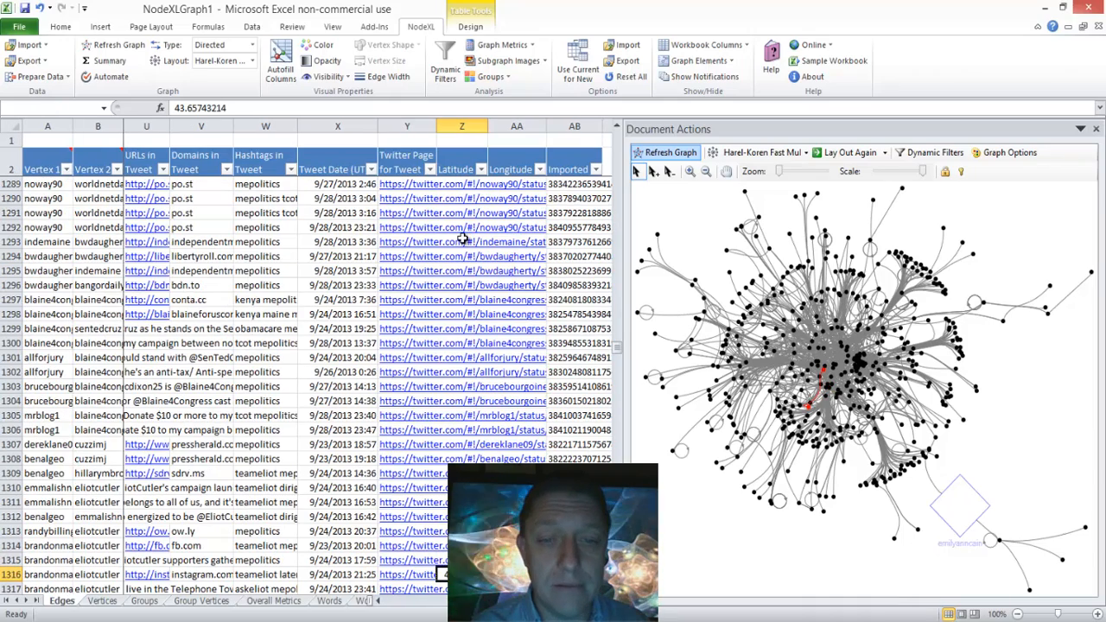
{"action": "key", "text": "Down"}
{"action": "key", "text": "ctrl+Down"}
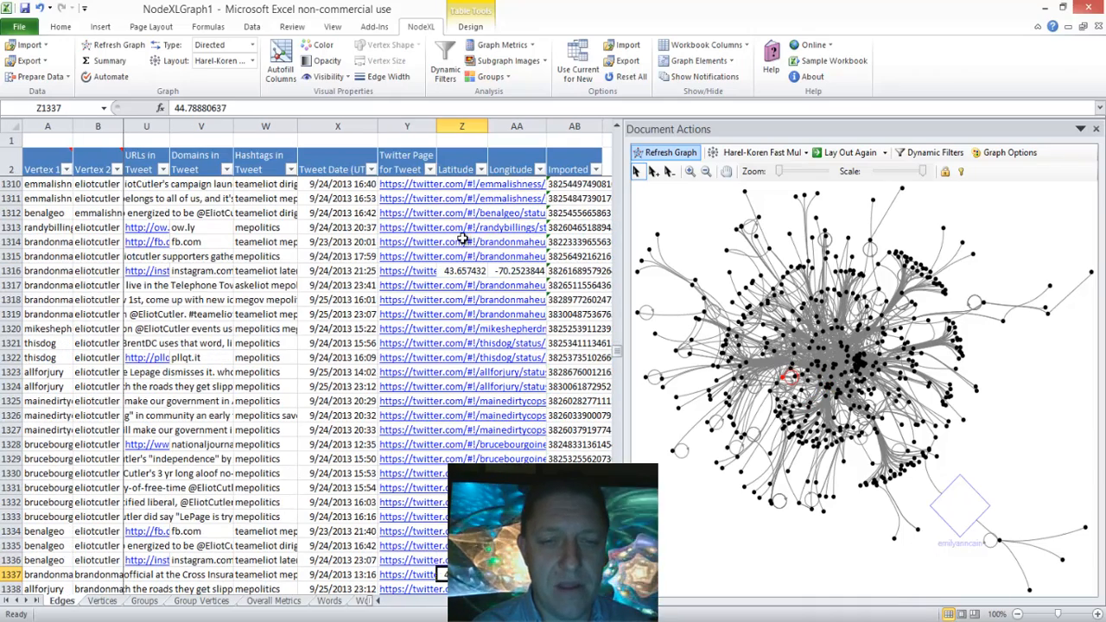
{"action": "key", "text": "ctrl+Down"}
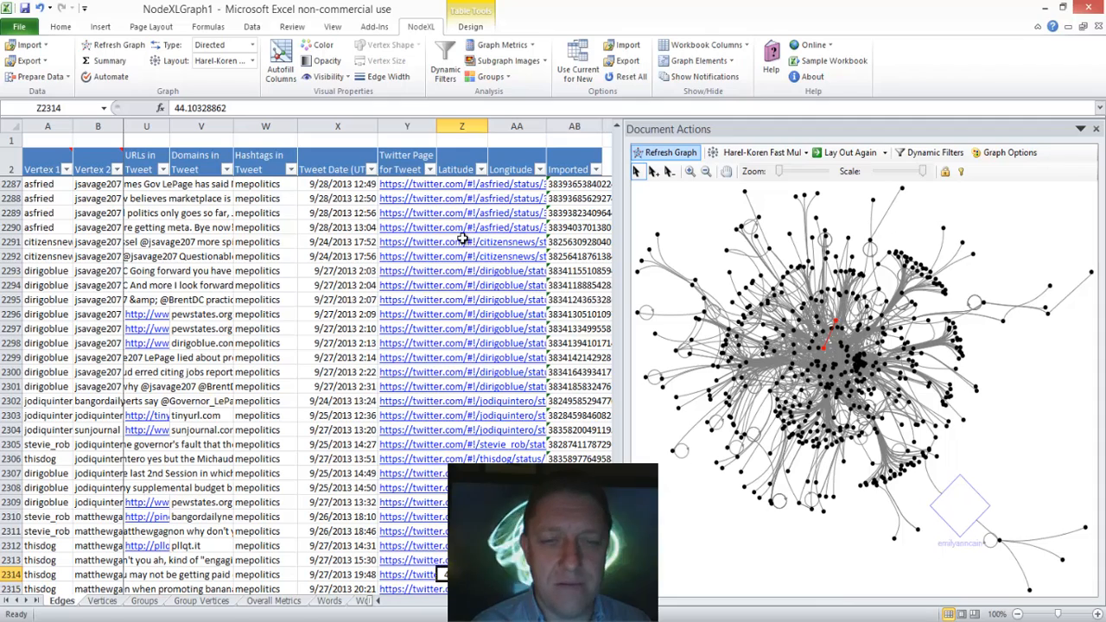
{"action": "key", "text": "ctrl+Down"}
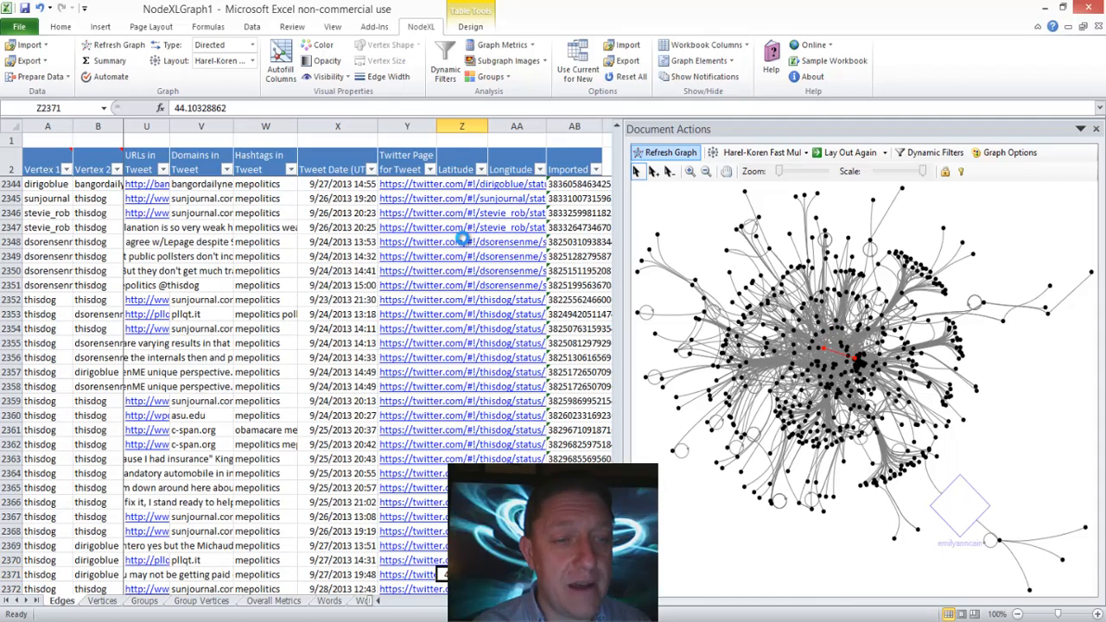
Step: Check the remaining Latitude values down to the last edge in row 2712 and return through the filled cells to row 1
{"action": "key", "text": "ctrl+Down"}
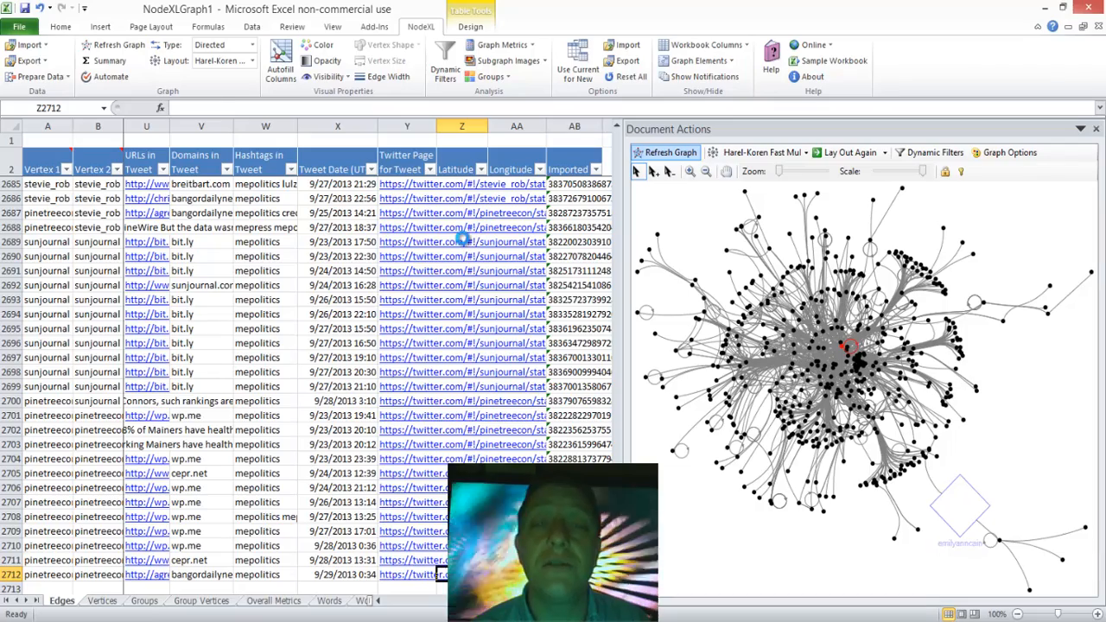
{"action": "key", "text": "ctrl+Up"}
{"action": "key", "text": "ctrl+Up"}
{"action": "key", "text": "ctrl+Up"}
{"action": "key", "text": "ctrl+Up"}
{"action": "key", "text": "ctrl+Up"}
{"action": "key", "text": "ctrl+Up"}
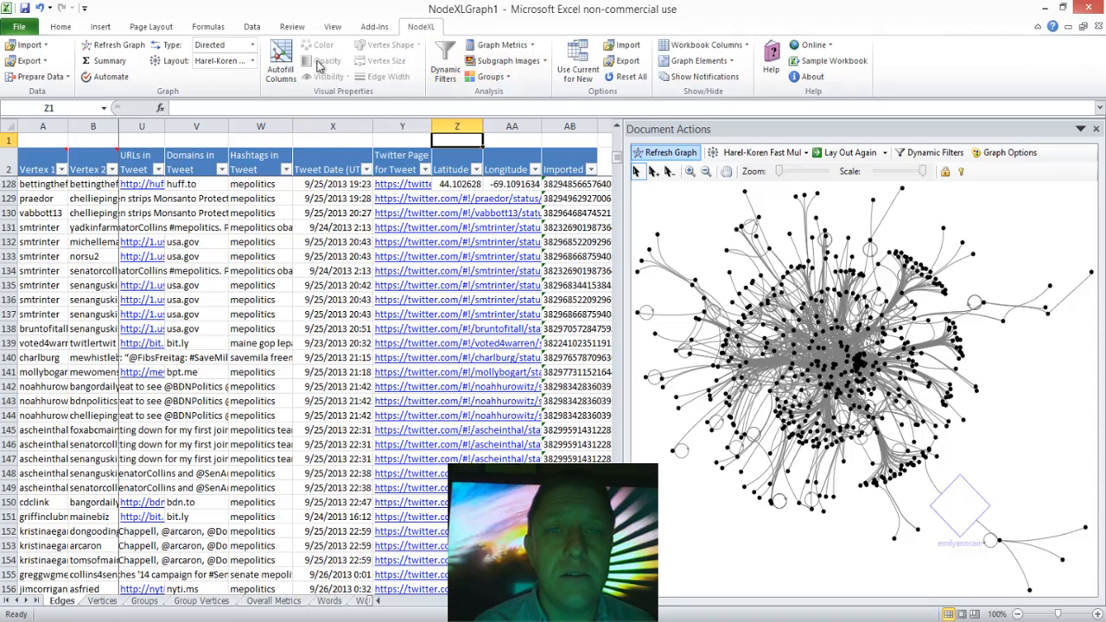
Step: Examine the Tweet Date (UTC) column on the Edges worksheet, from its last filled row upward to row 1956
{"action": "left_click", "coordinate": [330, 216]}
{"action": "key", "text": "ctrl+Down"}
{"action": "key", "text": "ctrl+Down"}
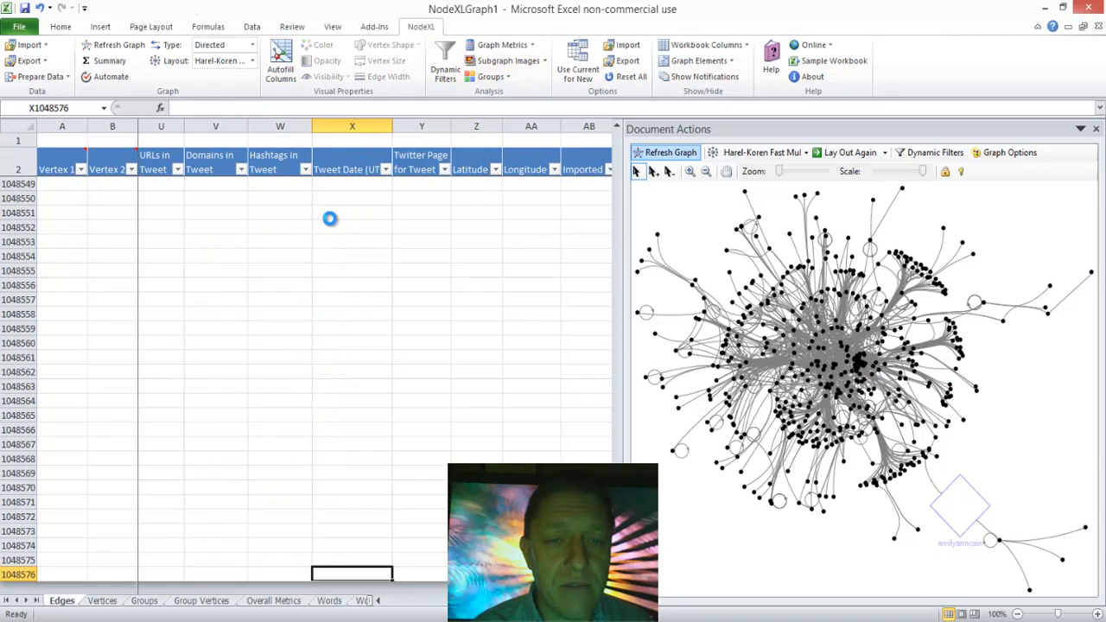
{"action": "key", "text": "ctrl+Up"}
{"action": "key", "text": "ctrl+Up"}
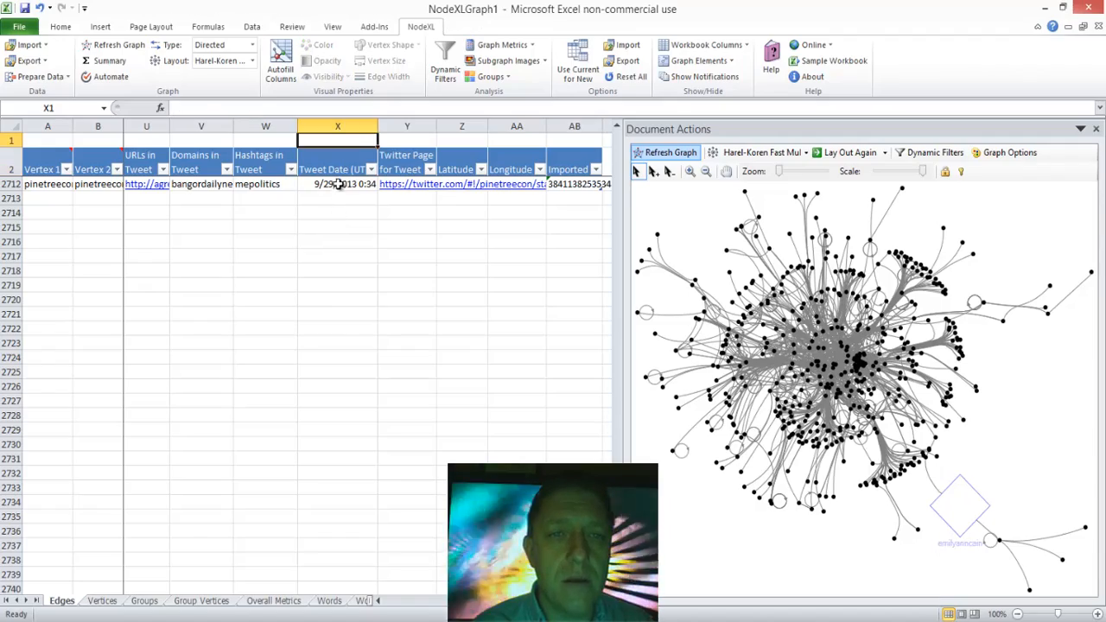
{"action": "left_click", "coordinate": [339, 184]}
{"action": "key", "text": "Page_Up"}
{"action": "key", "text": "Page_Up"}
{"action": "key", "text": "Page_Up"}
{"action": "key", "text": "Page_Up"}
{"action": "key", "text": "Page_Up"}
{"action": "key", "text": "Page_Up"}
{"action": "key", "text": "Page_Up"}
{"action": "key", "text": "Page_Up"}
{"action": "key", "text": "Page_Up"}
{"action": "key", "text": "Page_Up"}
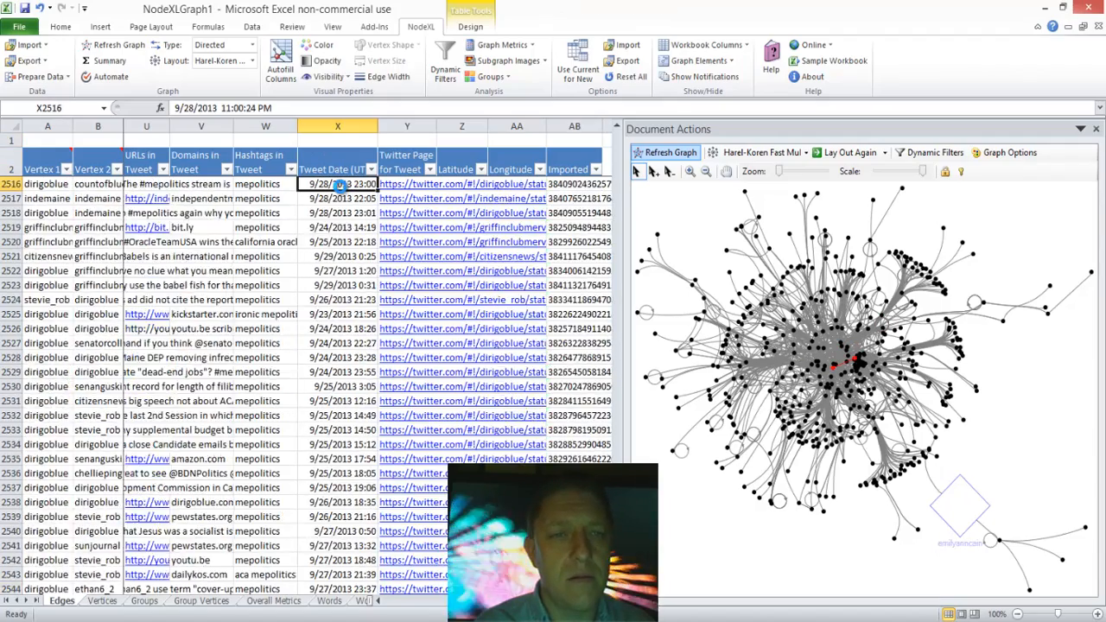
{"action": "key", "text": "Page_Up"}
{"action": "key", "text": "Page_Up"}
{"action": "key", "text": "Page_Up"}
{"action": "key", "text": "Page_Up"}
{"action": "key", "text": "Page_Up"}
{"action": "key", "text": "Page_Up"}
{"action": "key", "text": "Page_Up"}
{"action": "key", "text": "Page_Up"}
{"action": "key", "text": "Page_Up"}
{"action": "key", "text": "Page_Up"}
{"action": "key", "text": "Page_Up"}
{"action": "key", "text": "Page_Up"}
{"action": "key", "text": "Page_Up"}
{"action": "key", "text": "Page_Up"}
{"action": "key", "text": "Page_Up"}
{"action": "key", "text": "Page_Up"}
{"action": "key", "text": "Page_Up"}
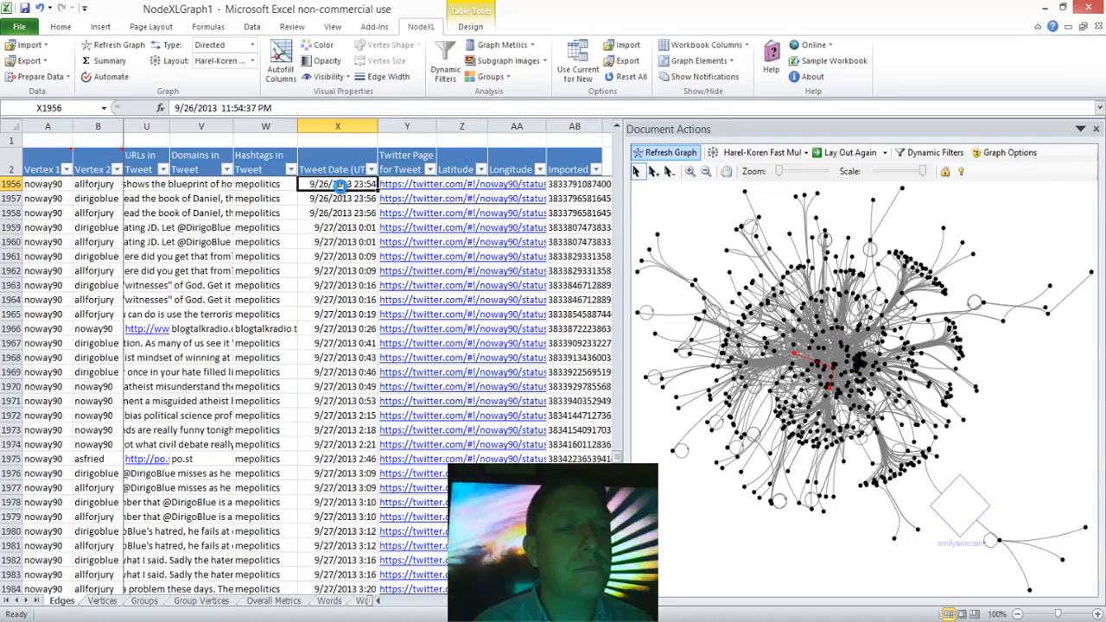
Step: Open the Vertices worksheet and move along row 21 through the graph metrics to the Eigenvector Centrality column
{"action": "left_click", "coordinate": [108, 601]}
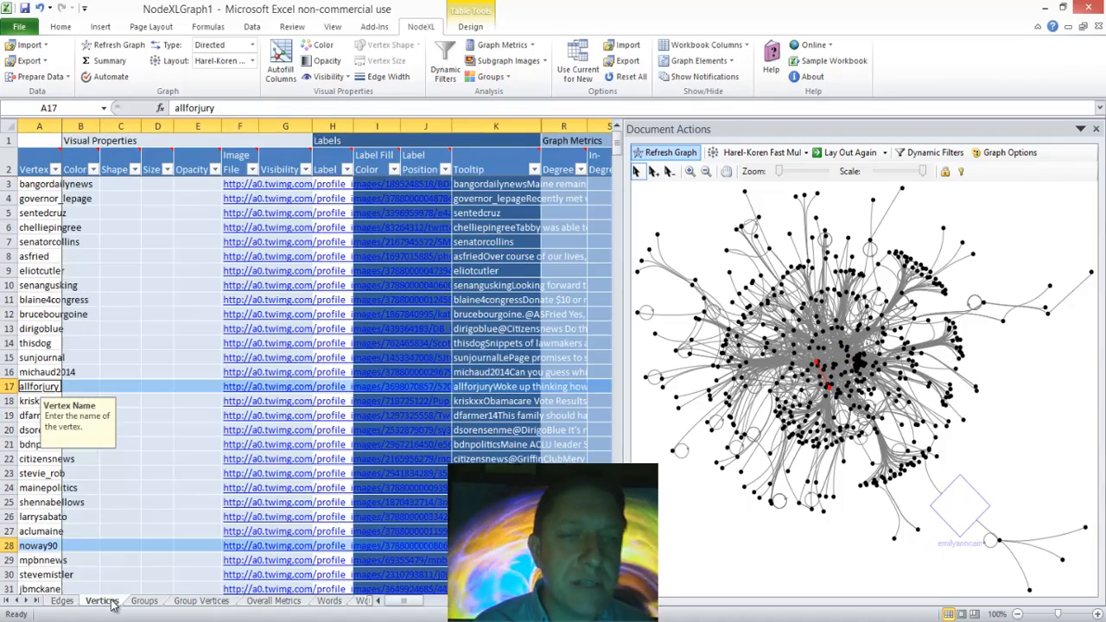
{"action": "left_click", "coordinate": [196, 448]}
{"action": "key", "text": "Right"}
{"action": "key", "text": "Right"}
{"action": "key", "text": "Right"}
{"action": "key", "text": "Right"}
{"action": "key", "text": "Right"}
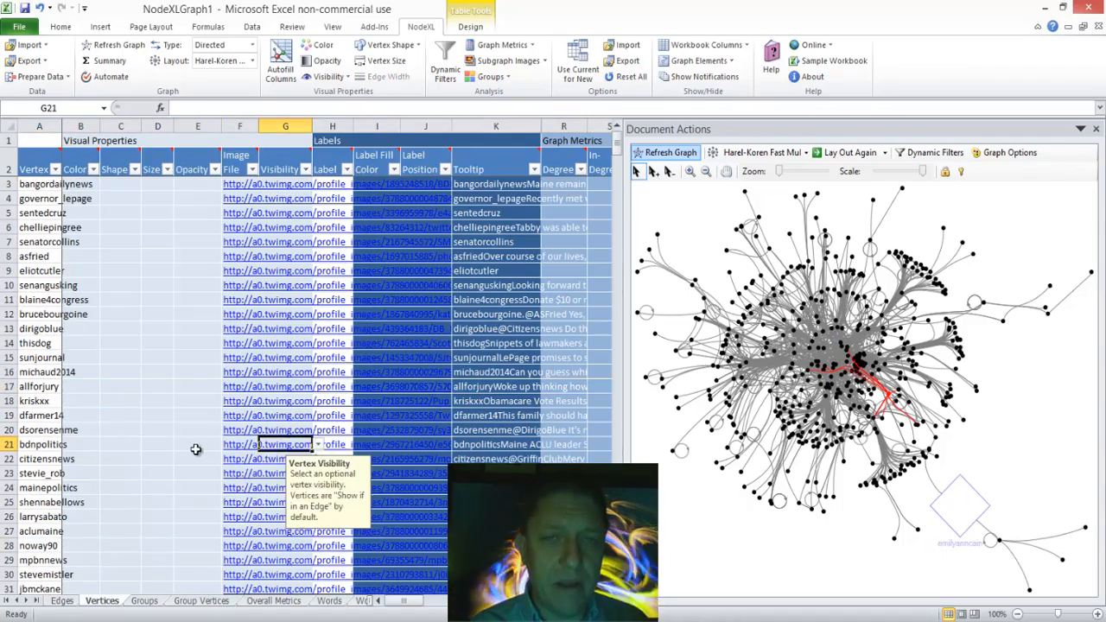
{"action": "key", "text": "Right"}
{"action": "key", "text": "Right"}
{"action": "key", "text": "Right"}
{"action": "key", "text": "Right"}
{"action": "key", "text": "Right"}
{"action": "key", "text": "Right"}
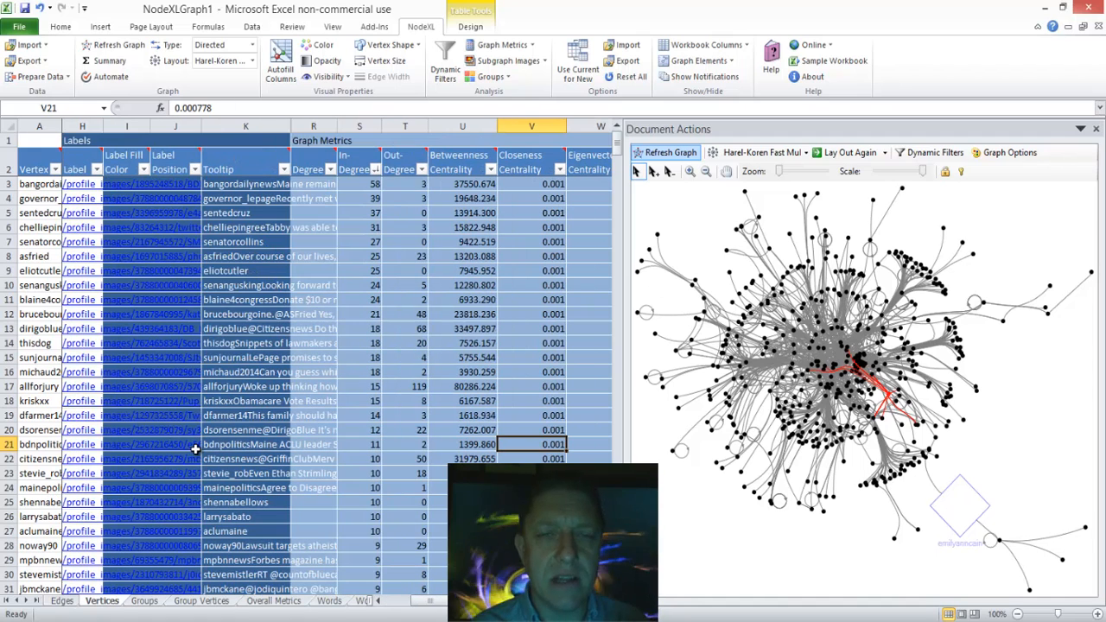
{"action": "key", "text": "Right"}
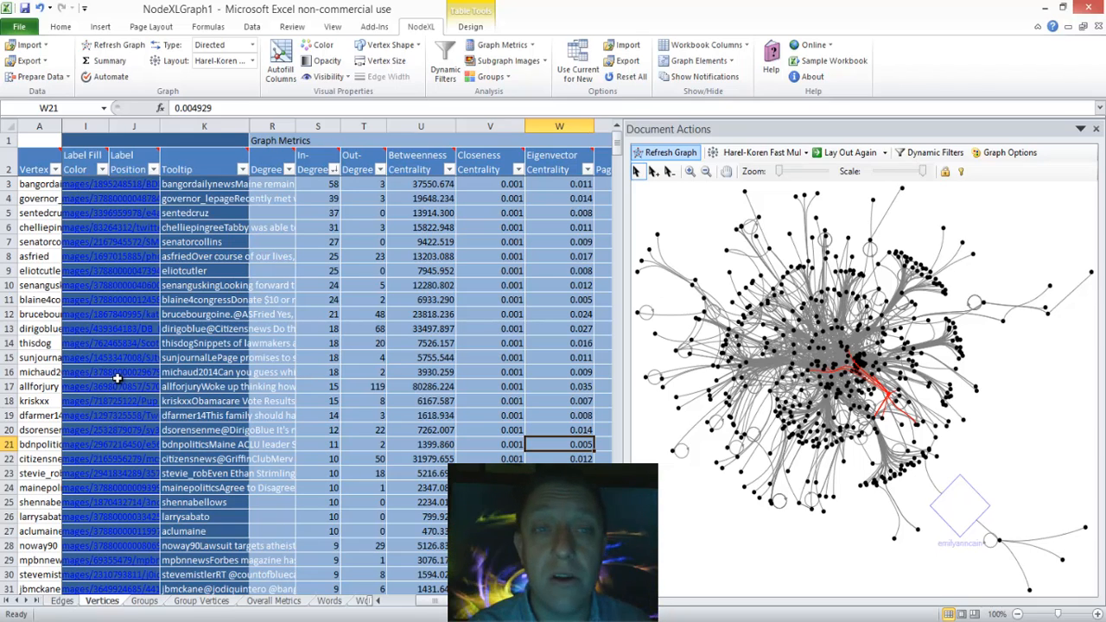
Step: Reset all autofill settings in Autofill Columns and show the vertex properties
{"action": "left_click", "coordinate": [280, 62]}
{"action": "left_click", "coordinate": [166, 151]}
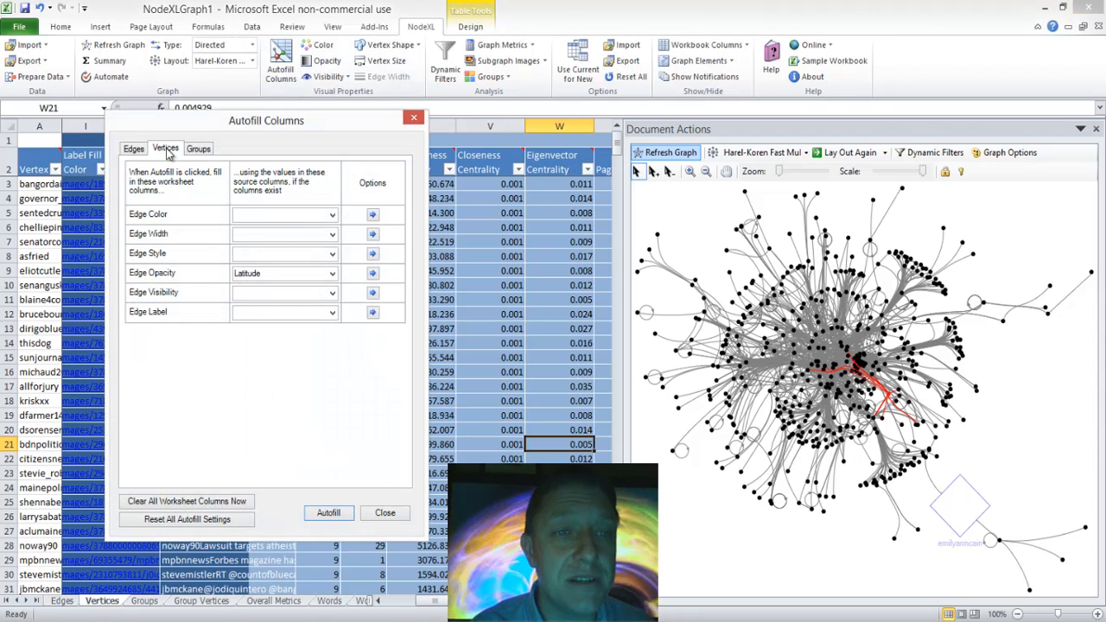
{"action": "left_click", "coordinate": [134, 150]}
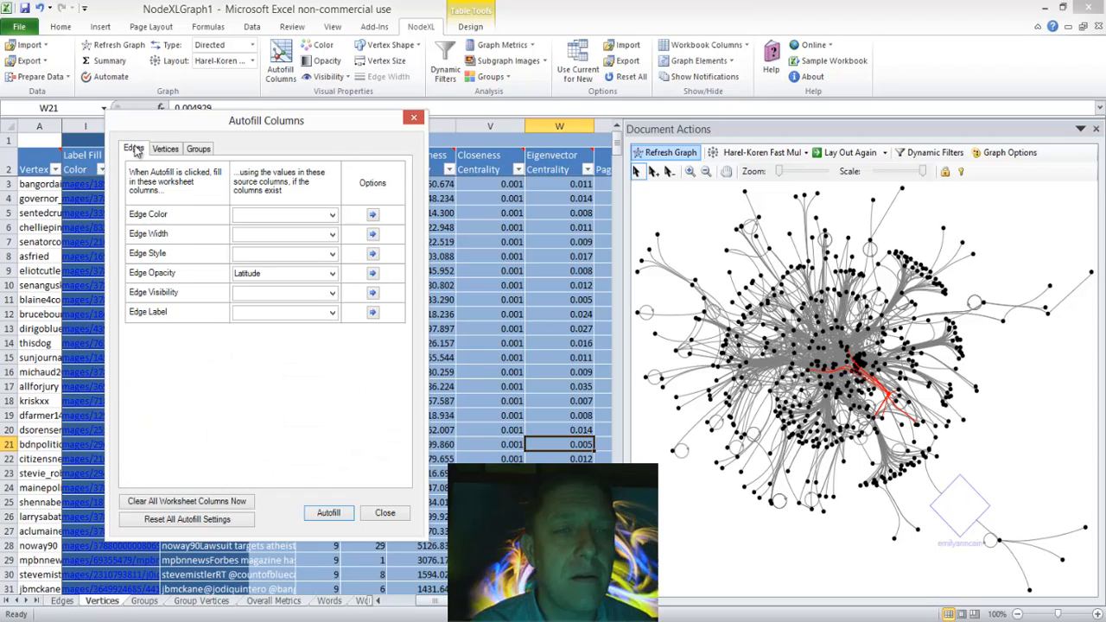
{"action": "left_click", "coordinate": [212, 520]}
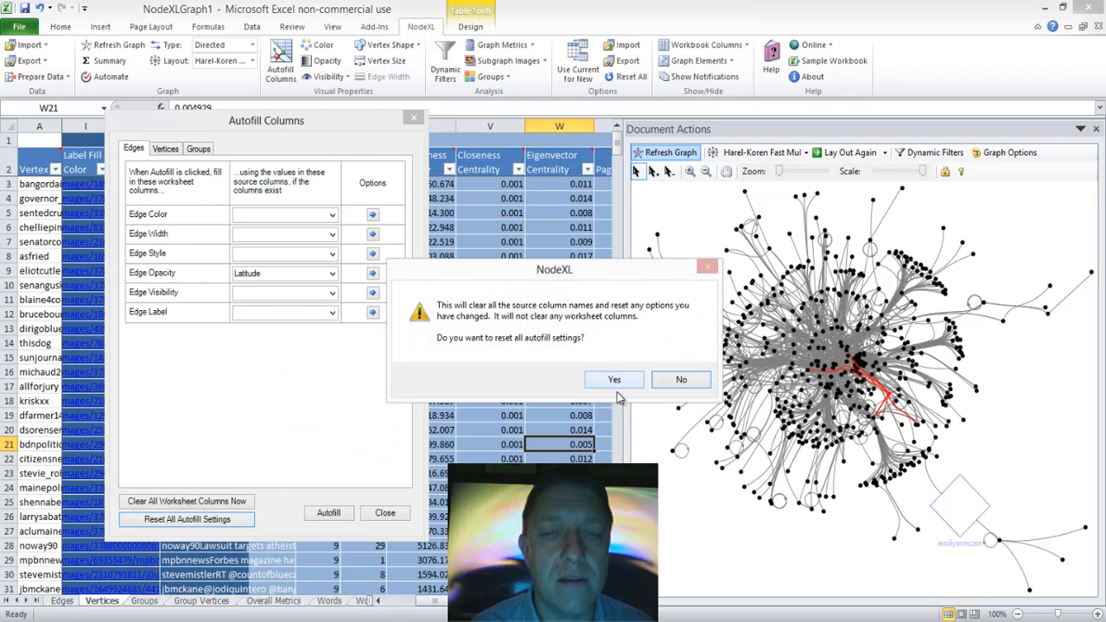
{"action": "left_click", "coordinate": [613, 380]}
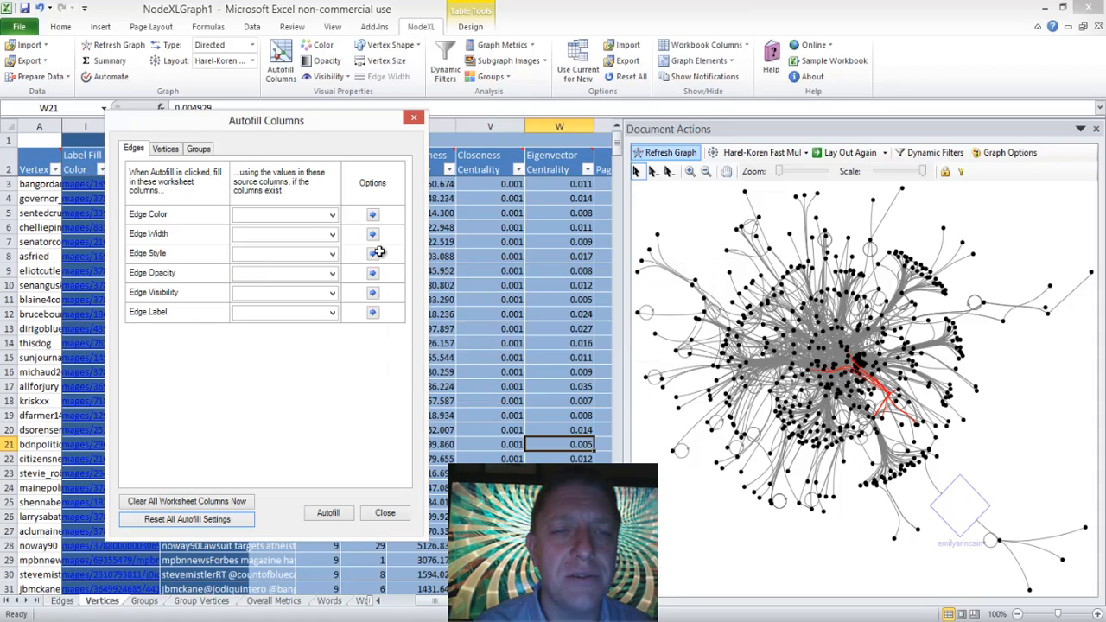
{"action": "left_click", "coordinate": [85, 546]}
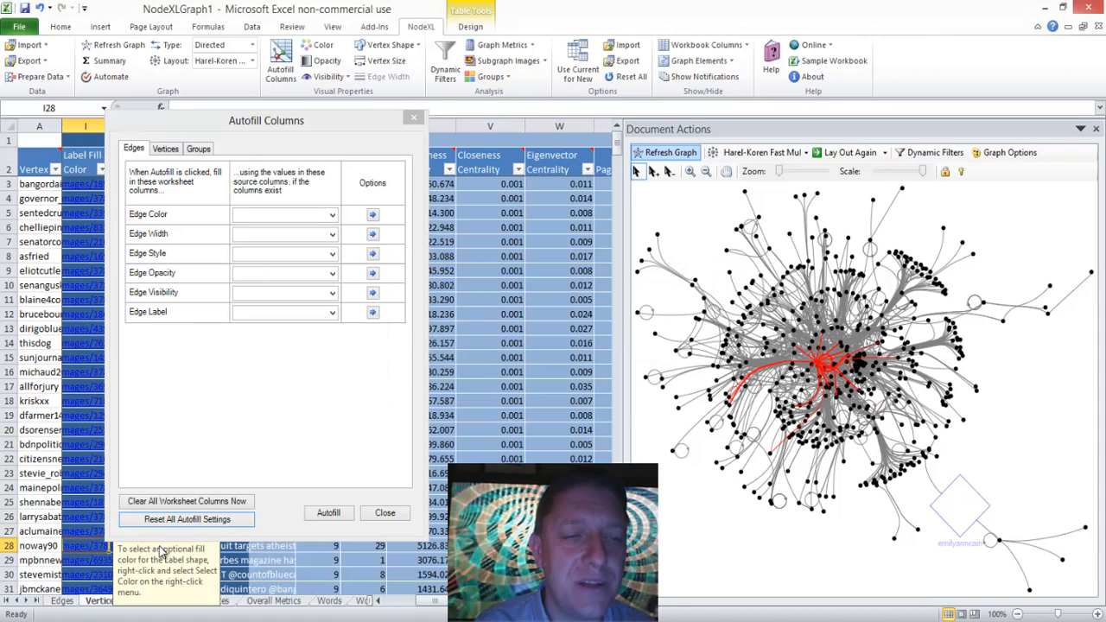
{"action": "left_click", "coordinate": [164, 149]}
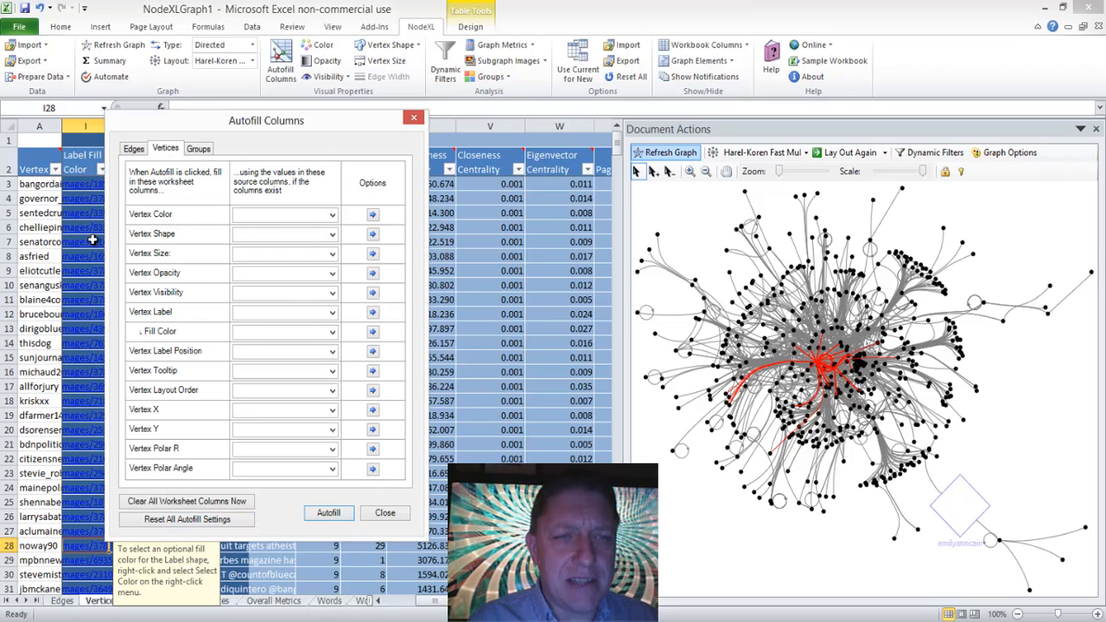
Step: Choose Out-Degree as the Vertex Opacity source, accepting opacity 10.0 for the smallest number and 100.0 for the largest
{"action": "left_click", "coordinate": [332, 275]}
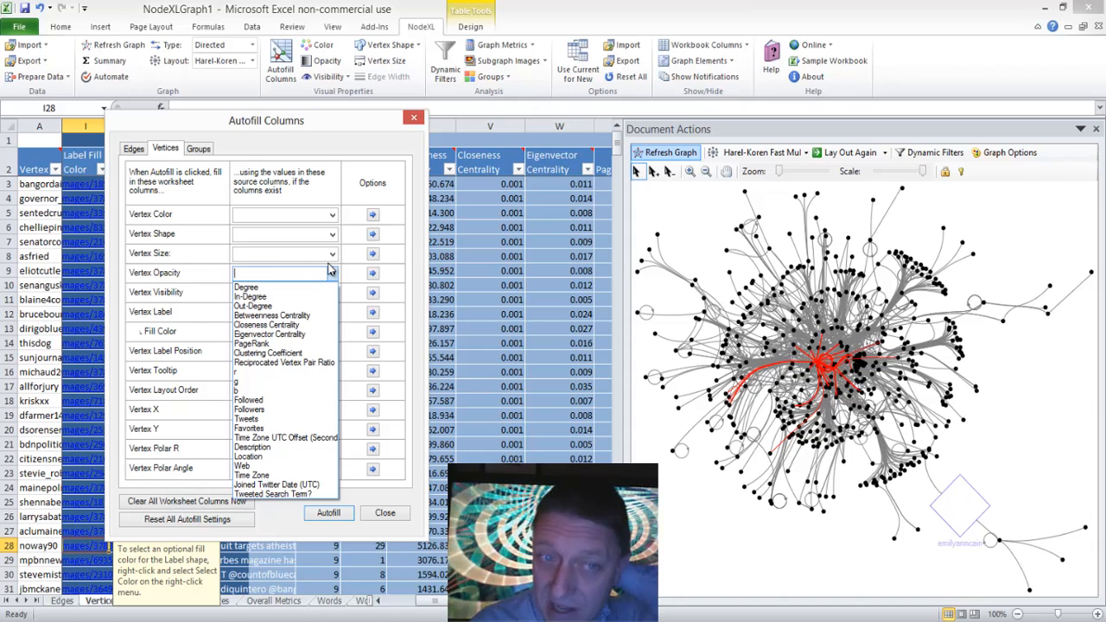
{"action": "left_click", "coordinate": [283, 308]}
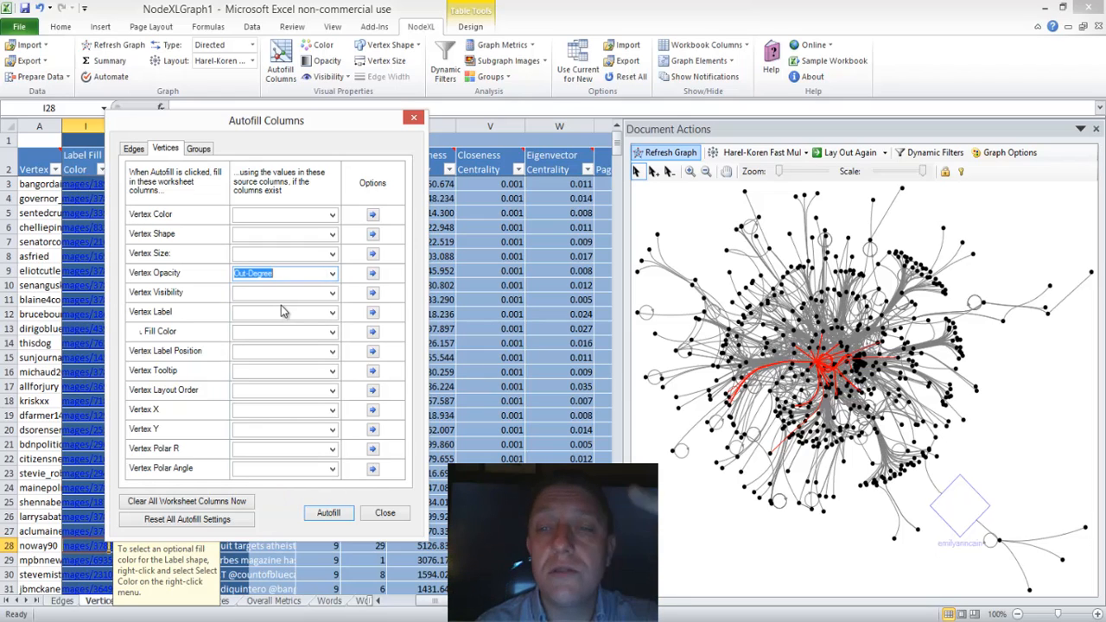
{"action": "left_click", "coordinate": [372, 275]}
{"action": "left_click", "coordinate": [373, 275]}
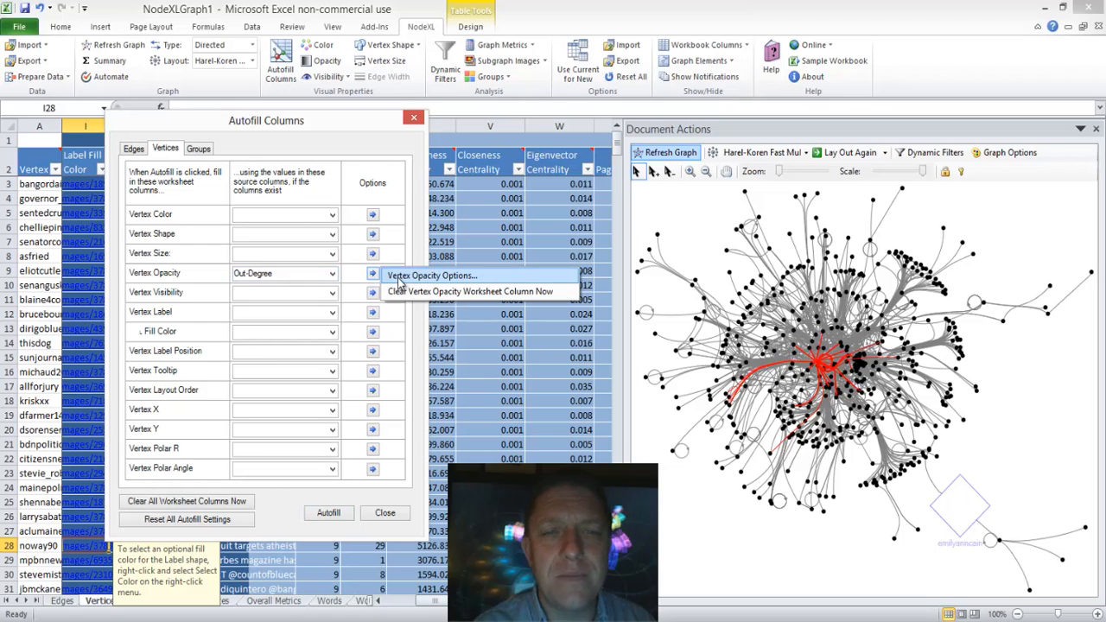
{"action": "left_click", "coordinate": [399, 276]}
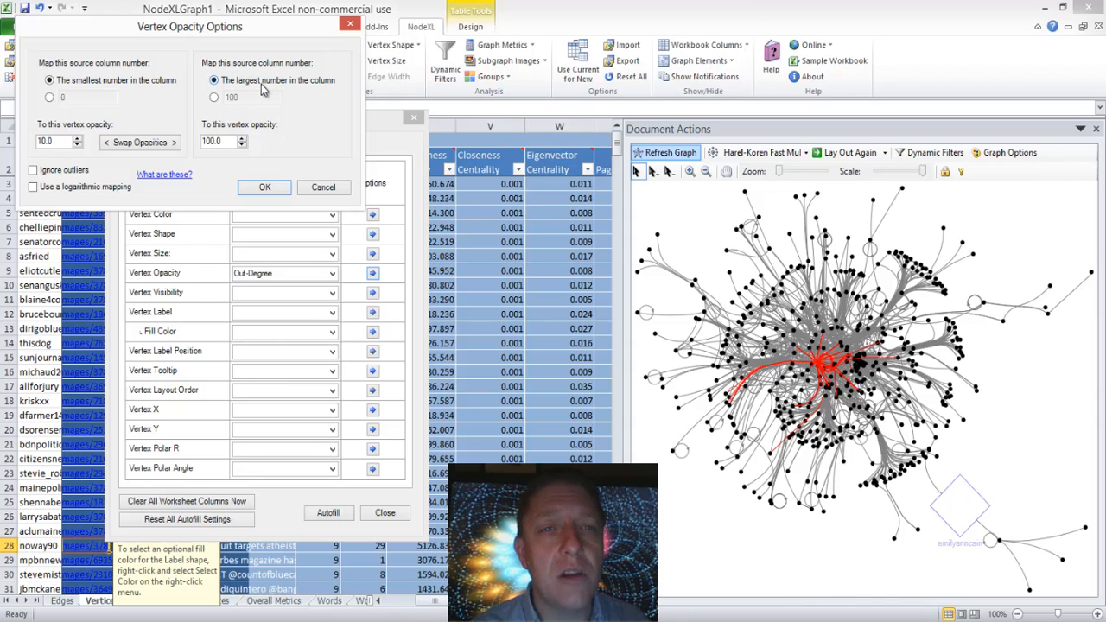
{"action": "left_click", "coordinate": [267, 189]}
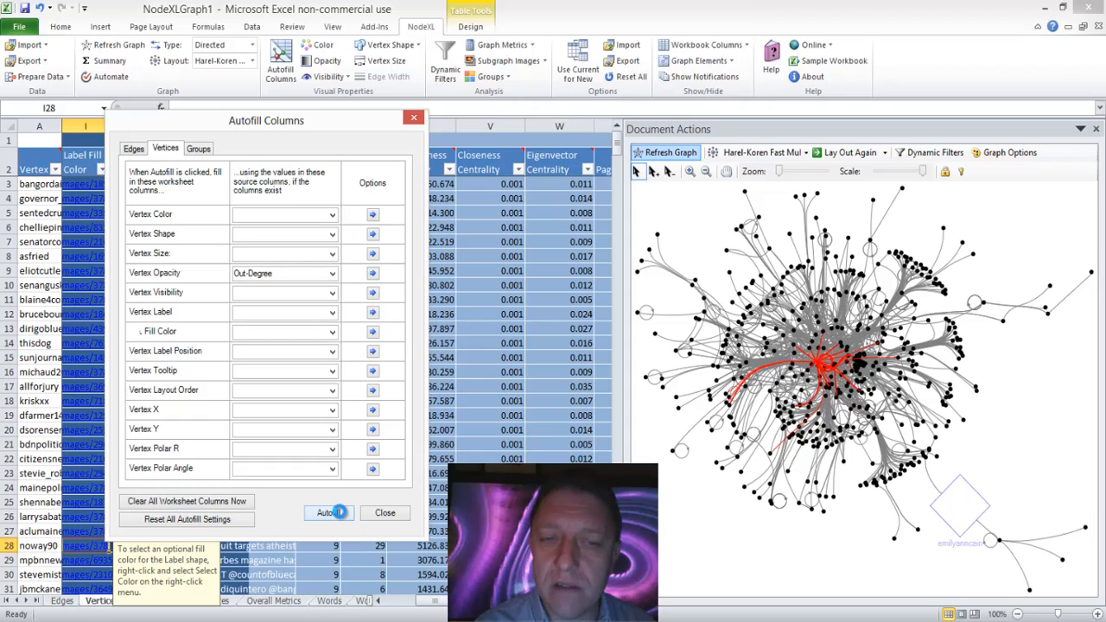
Step: Run the Out-Degree opacity autofill, select the darkest vertex near the graph's center to inspect its edges, and clear the selection
{"action": "left_click", "coordinate": [330, 512]}
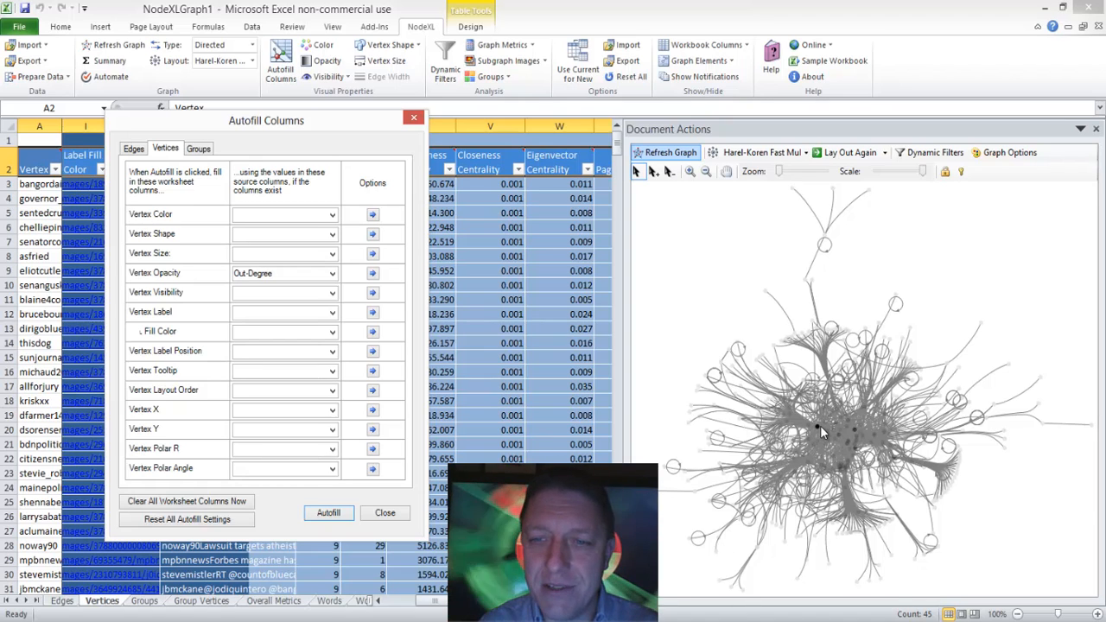
{"action": "left_click", "coordinate": [817, 425]}
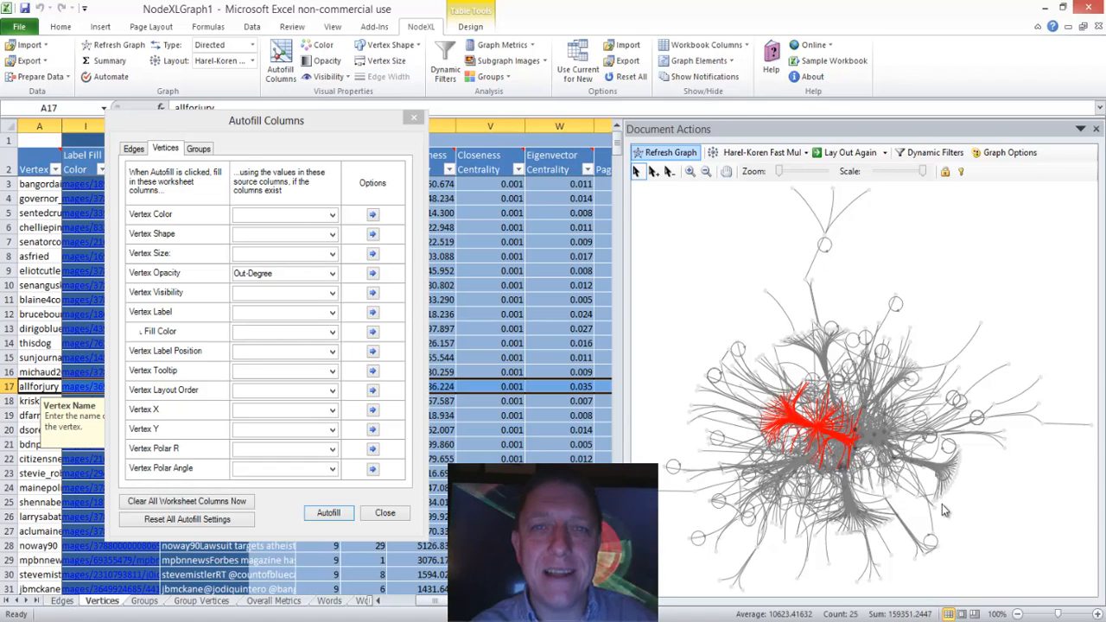
{"action": "left_click", "coordinate": [980, 273]}
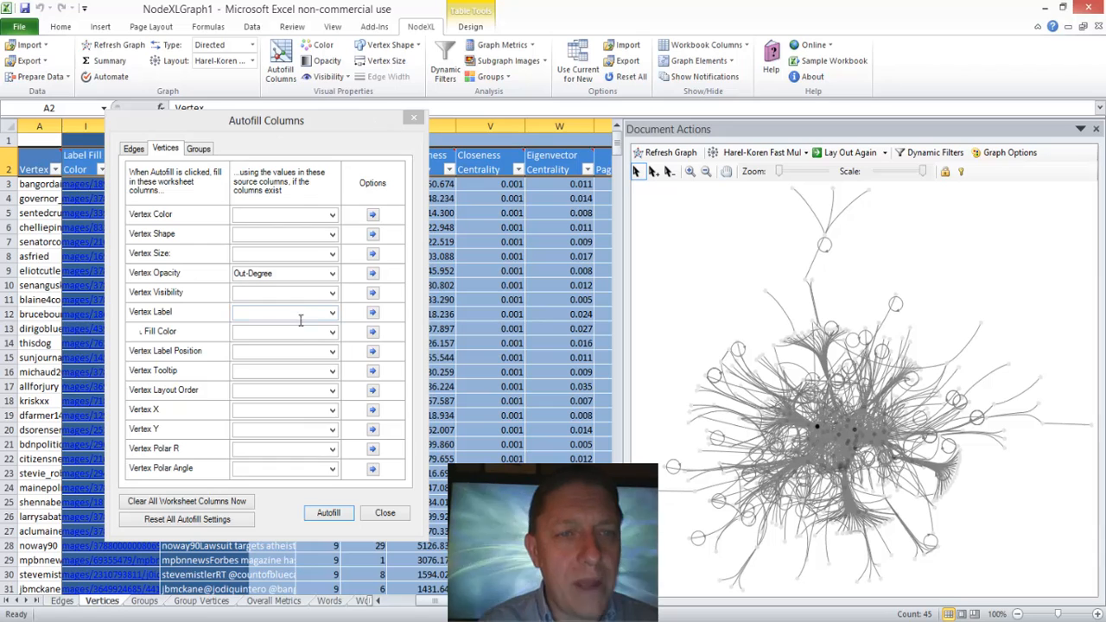
Step: Change the Vertex Opacity source to Closeness Centrality and run the autofill
{"action": "left_click", "coordinate": [332, 274]}
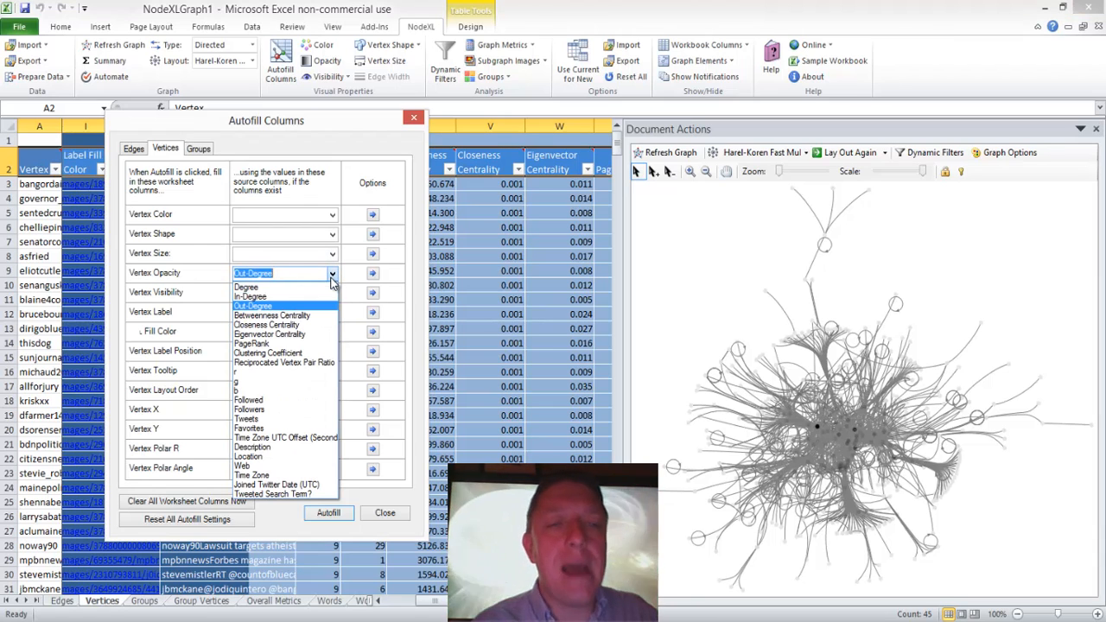
{"action": "left_click", "coordinate": [292, 326]}
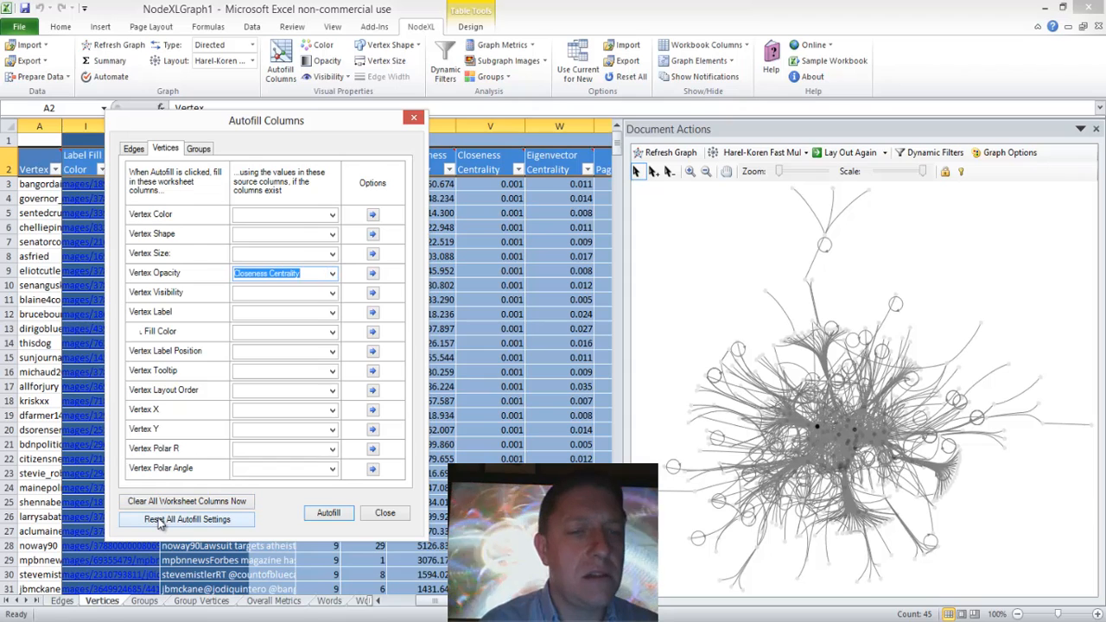
{"action": "left_click", "coordinate": [328, 513]}
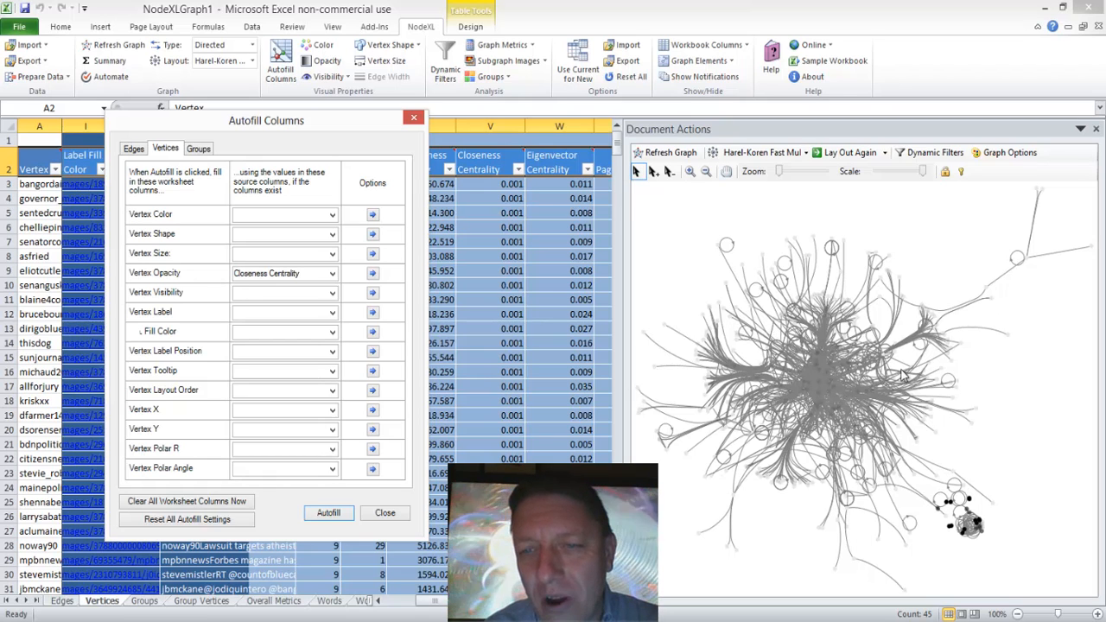
Step: Close Autofill Columns and examine the small cluster of opaque vertices by selecting it in the graph and checking the matching Vertices rows
{"action": "left_click", "coordinate": [974, 523]}
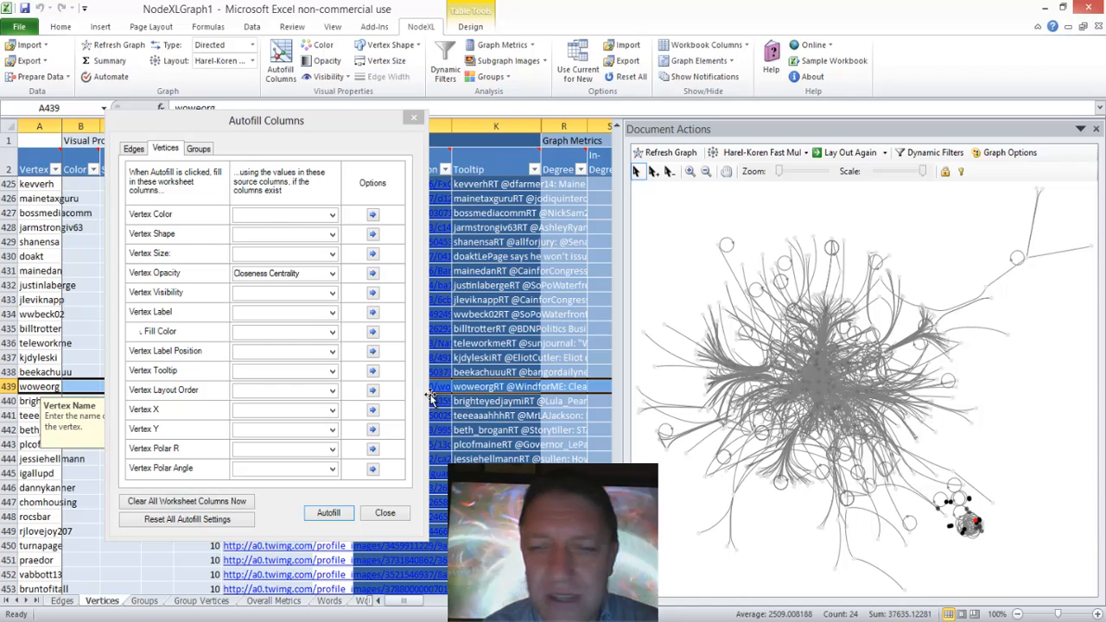
{"action": "left_click", "coordinate": [385, 513]}
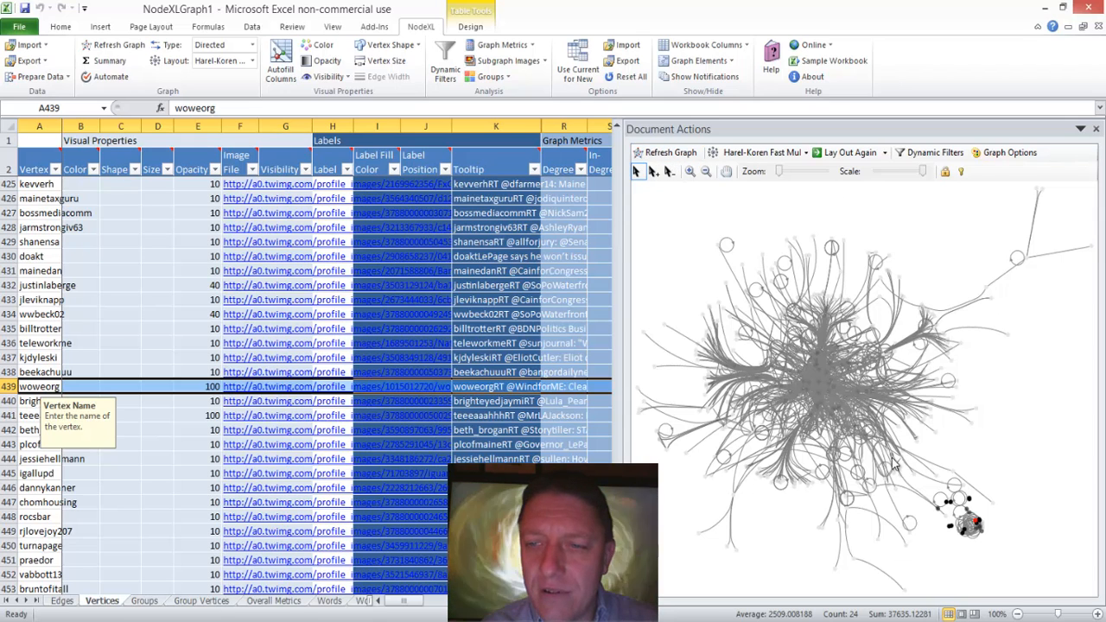
{"action": "left_click_drag", "start_coordinate": [924, 474], "coordinate": [1004, 560]}
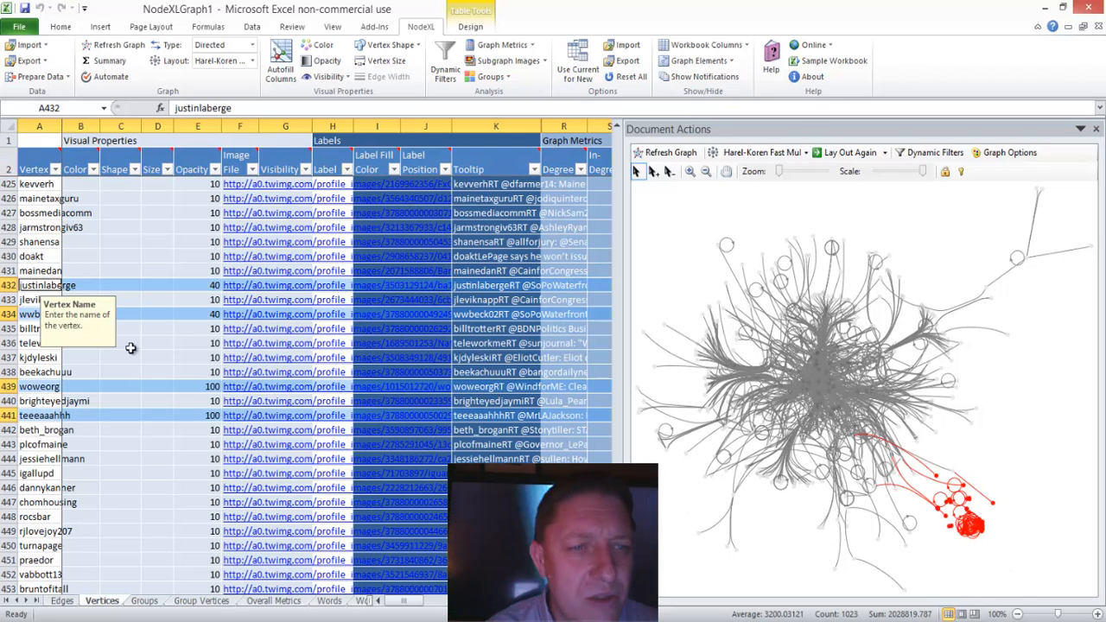
{"action": "left_click", "coordinate": [31, 313]}
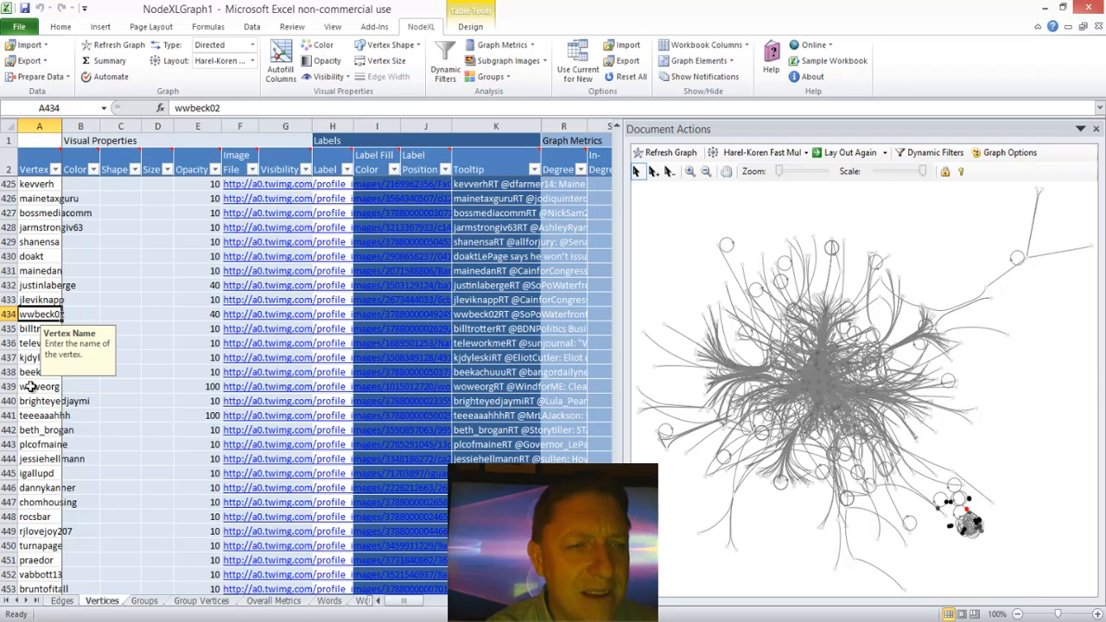
{"action": "left_click_drag", "start_coordinate": [919, 463], "coordinate": [1002, 577]}
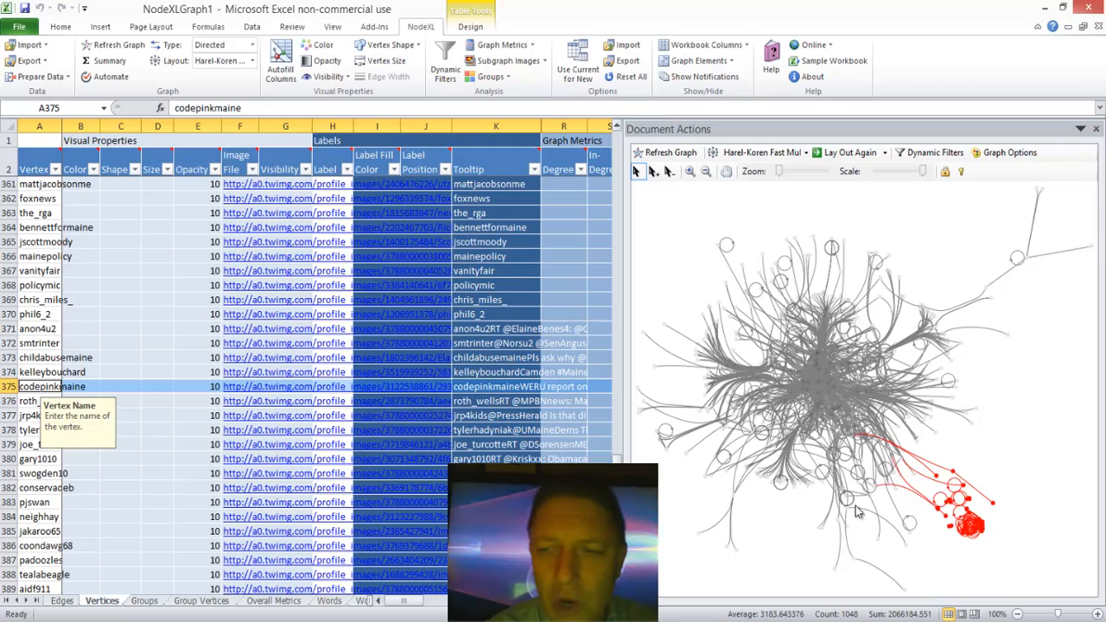
{"action": "left_click_drag", "start_coordinate": [994, 556], "coordinate": [917, 488]}
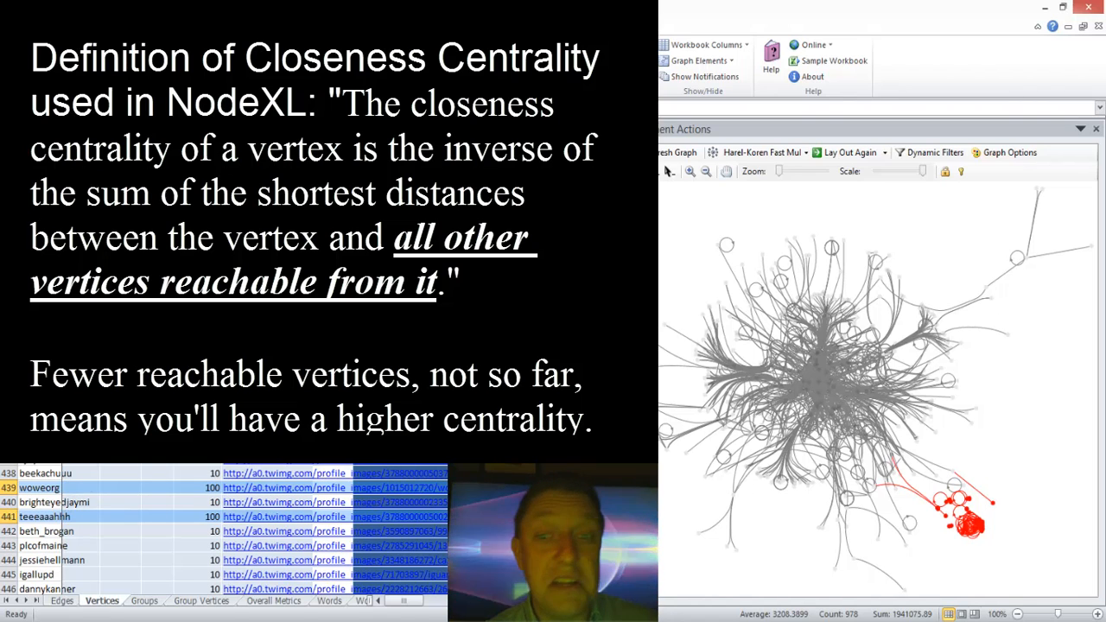
{"action": "scroll", "coordinate": [225, 532], "scroll_direction": "up", "scroll_amount": 11}
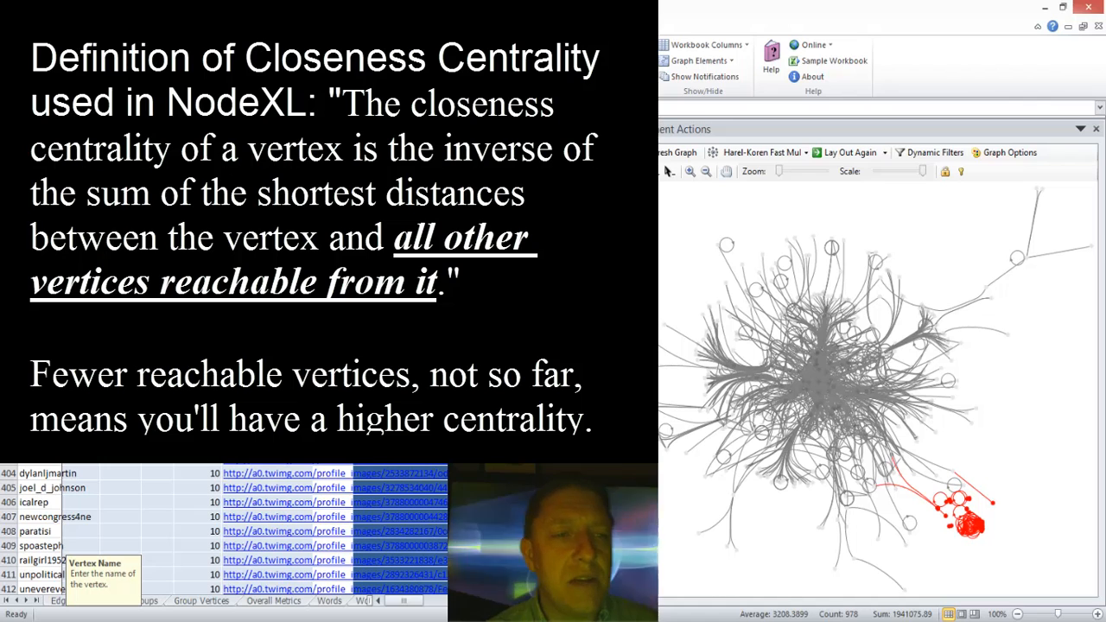
{"action": "scroll", "coordinate": [225, 531], "scroll_direction": "up", "scroll_amount": 13}
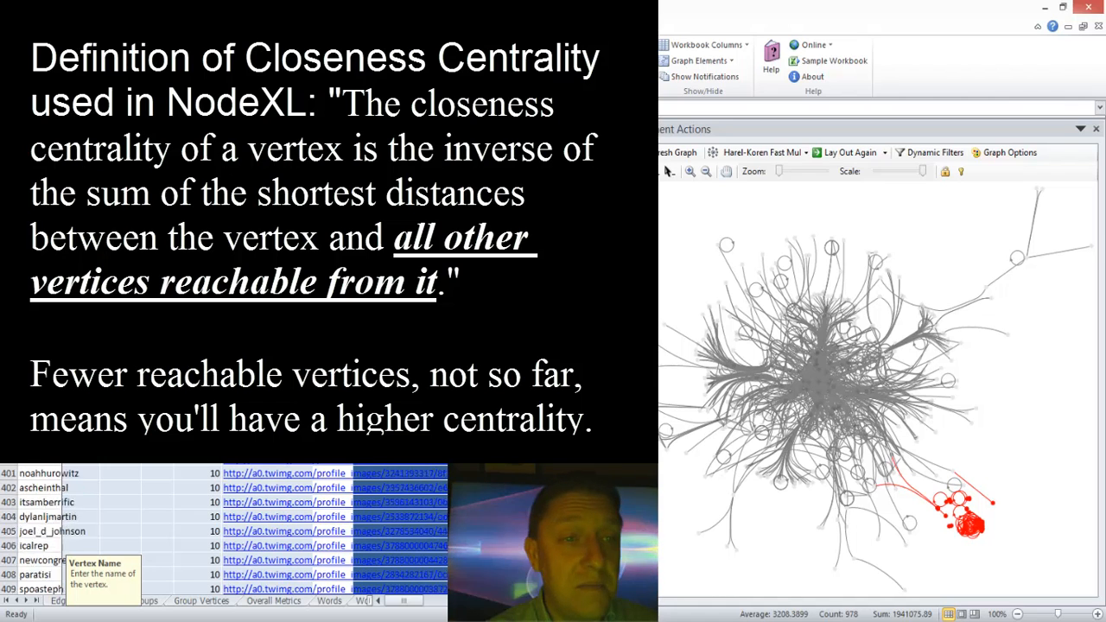
Step: Select the dense cluster of opaque vertices, move it away from the main graph into empty space, and clear the selection
{"action": "scroll", "coordinate": [224, 532], "scroll_direction": "up", "scroll_amount": 17}
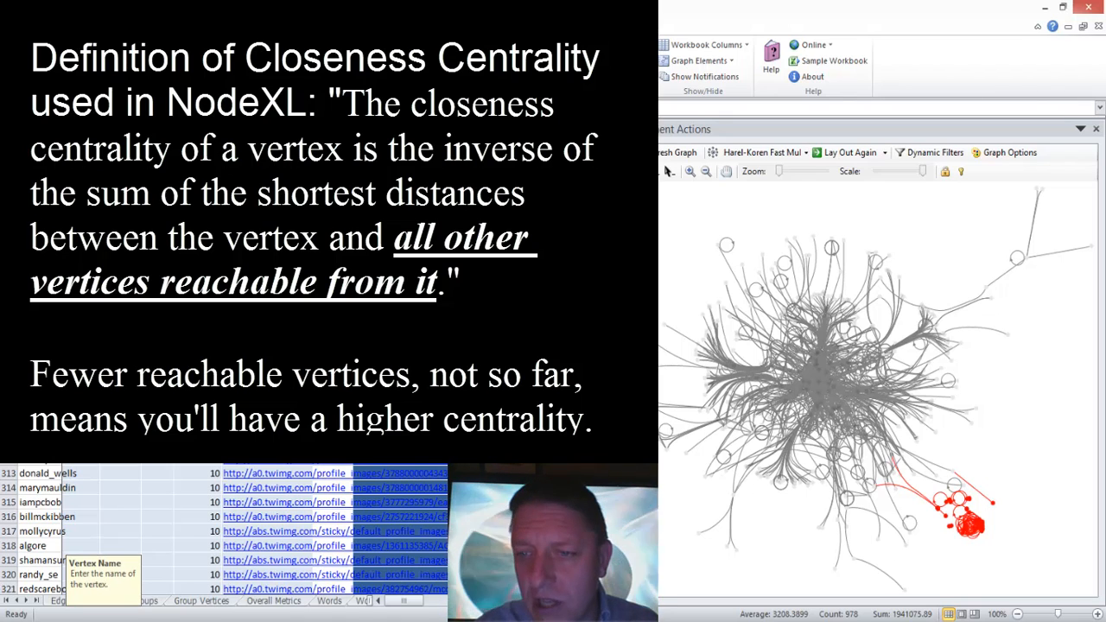
{"action": "left_click", "coordinate": [993, 533]}
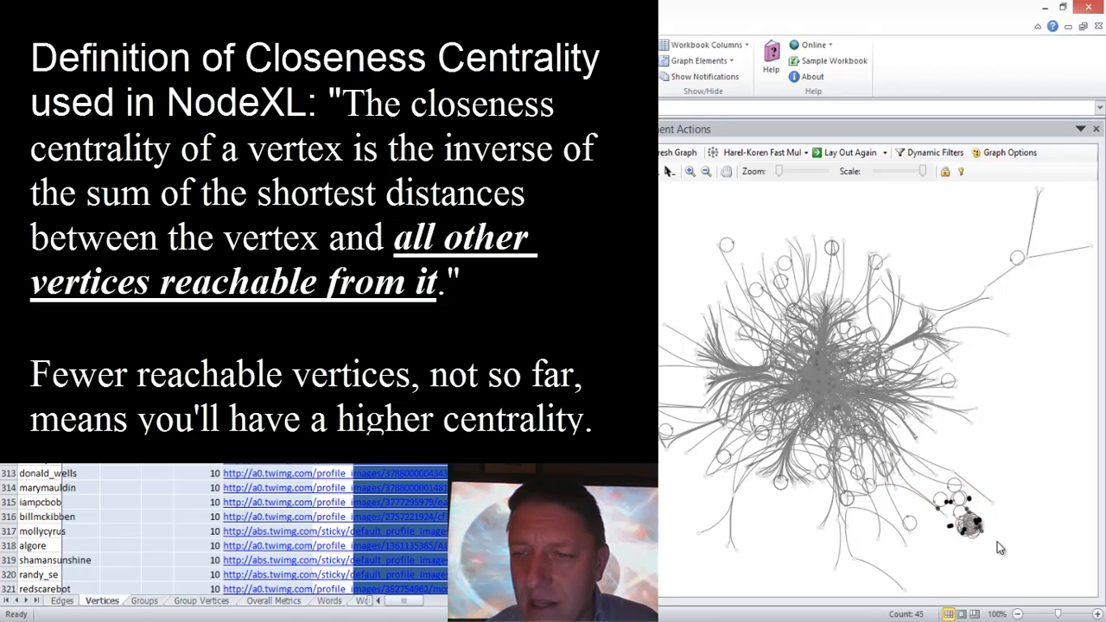
{"action": "left_click_drag", "start_coordinate": [994, 551], "coordinate": [962, 513]}
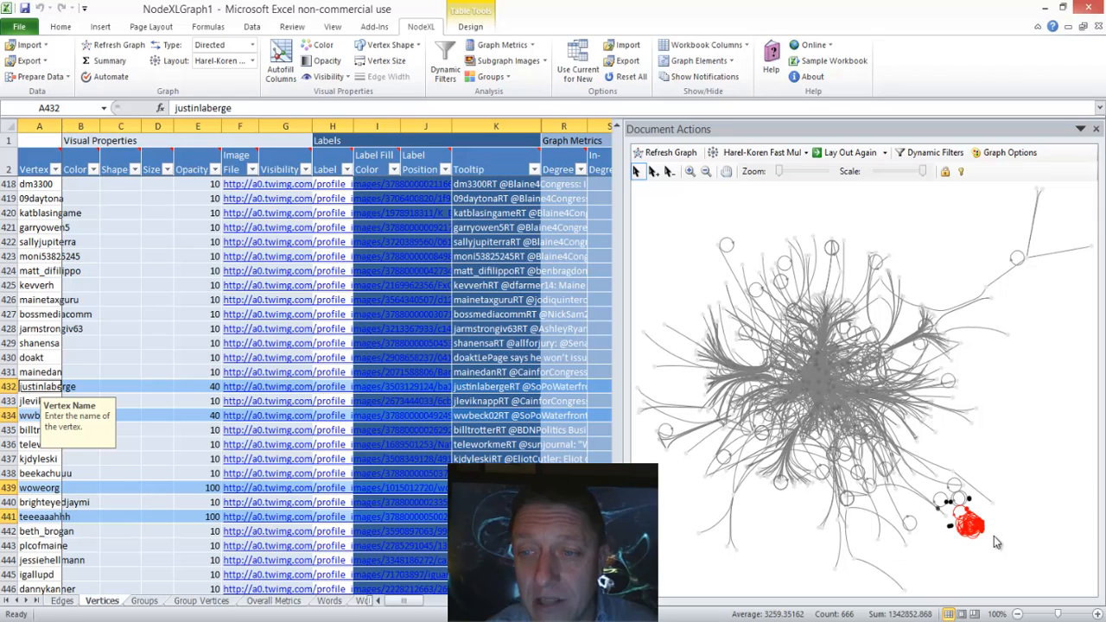
{"action": "left_click_drag", "start_coordinate": [992, 536], "coordinate": [1053, 562]}
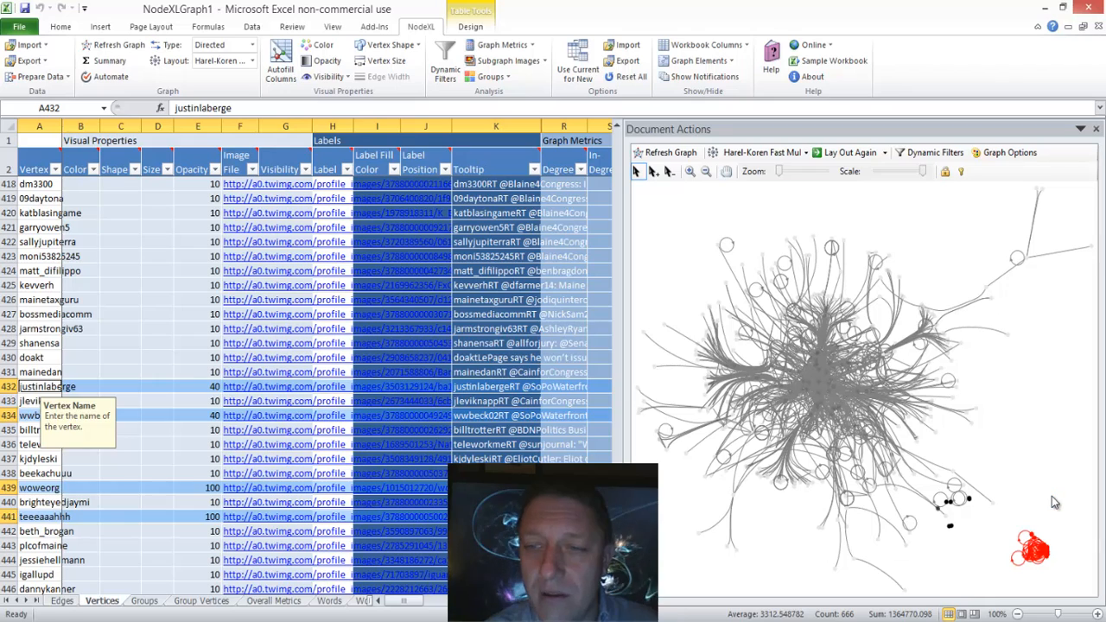
{"action": "left_click", "coordinate": [1051, 496]}
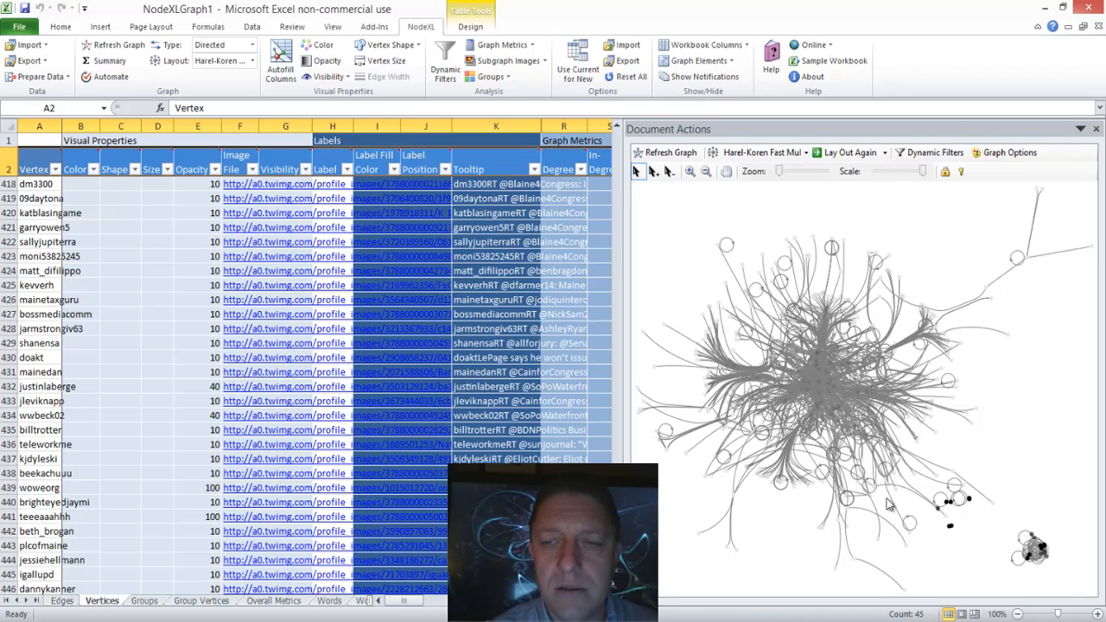
Step: Move the remaining small group of opaque vertices beside the separated cluster, and return the stray connected vertex toward the main graph
{"action": "left_click", "coordinate": [950, 508]}
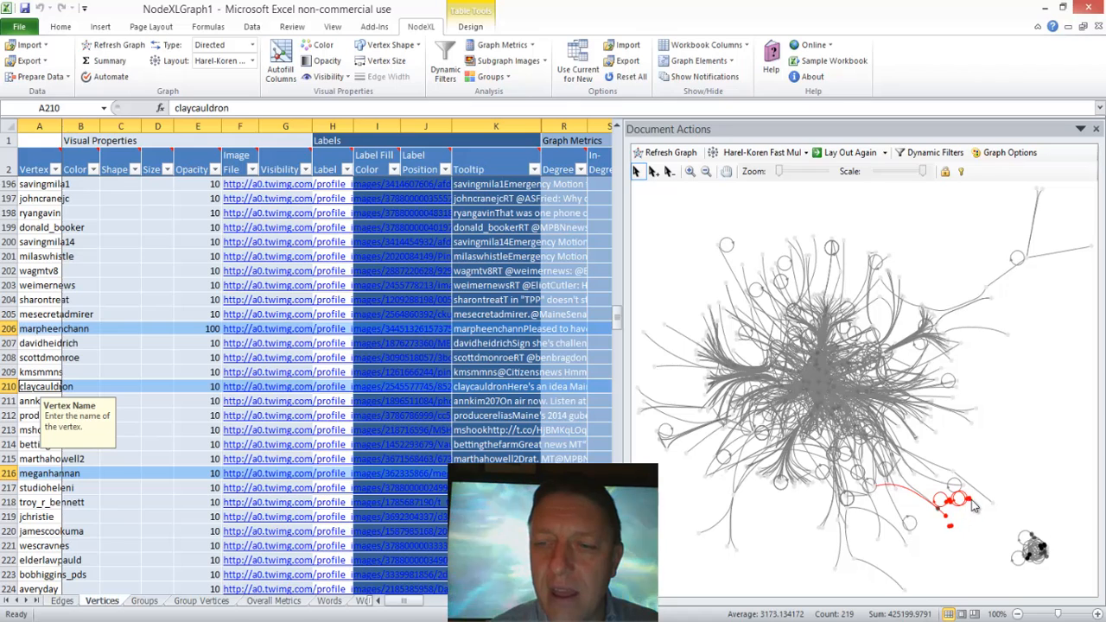
{"action": "left_click_drag", "start_coordinate": [975, 508], "coordinate": [1022, 530]}
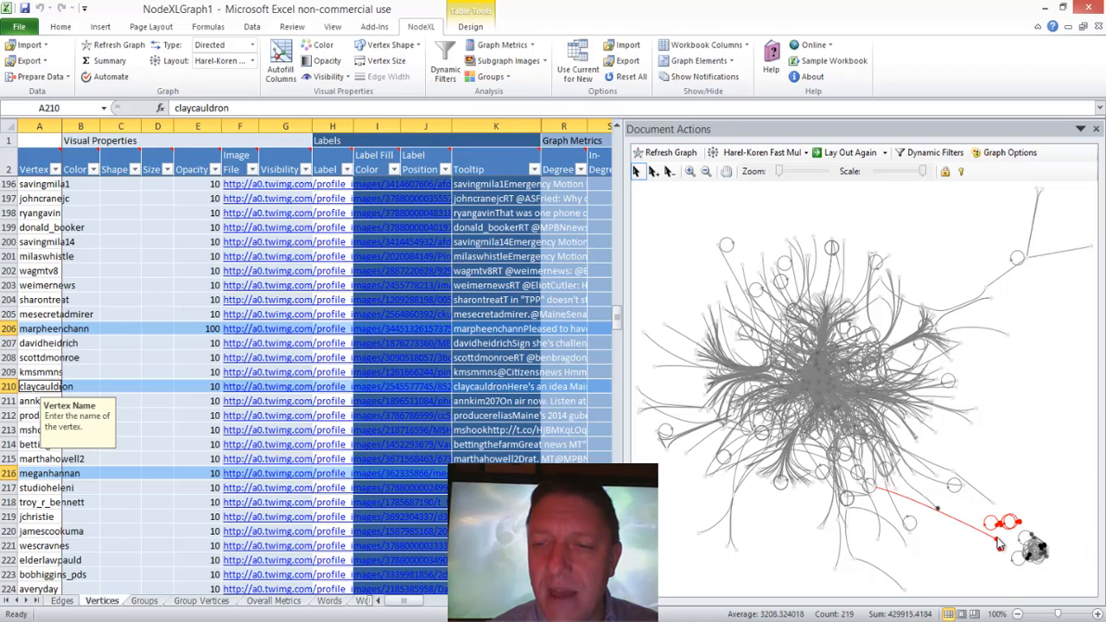
{"action": "left_click", "coordinate": [995, 542]}
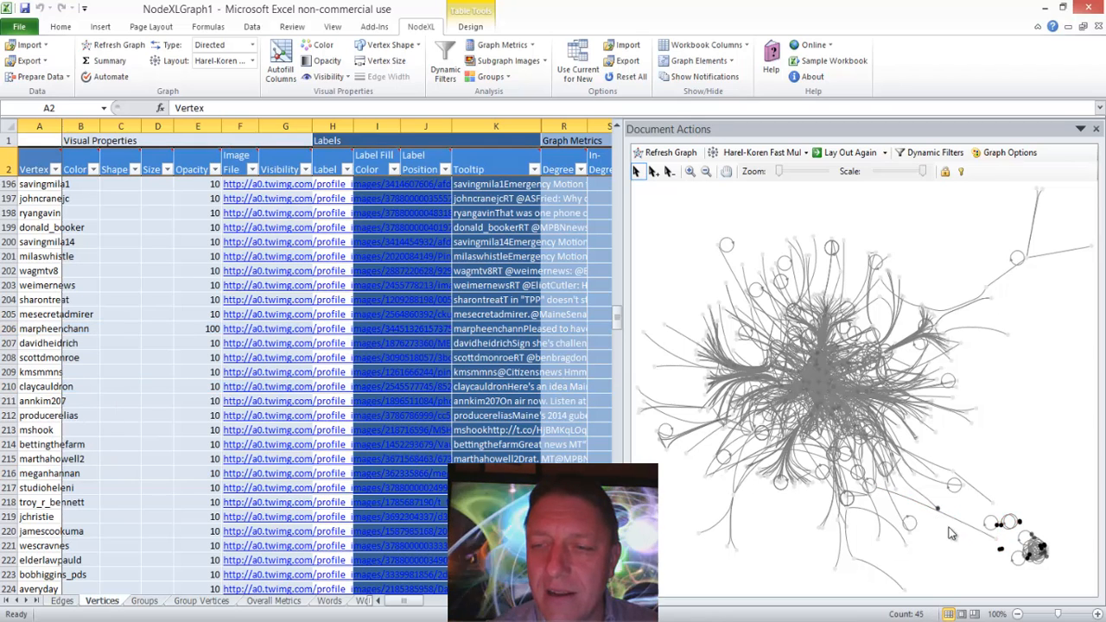
{"action": "left_click", "coordinate": [998, 538]}
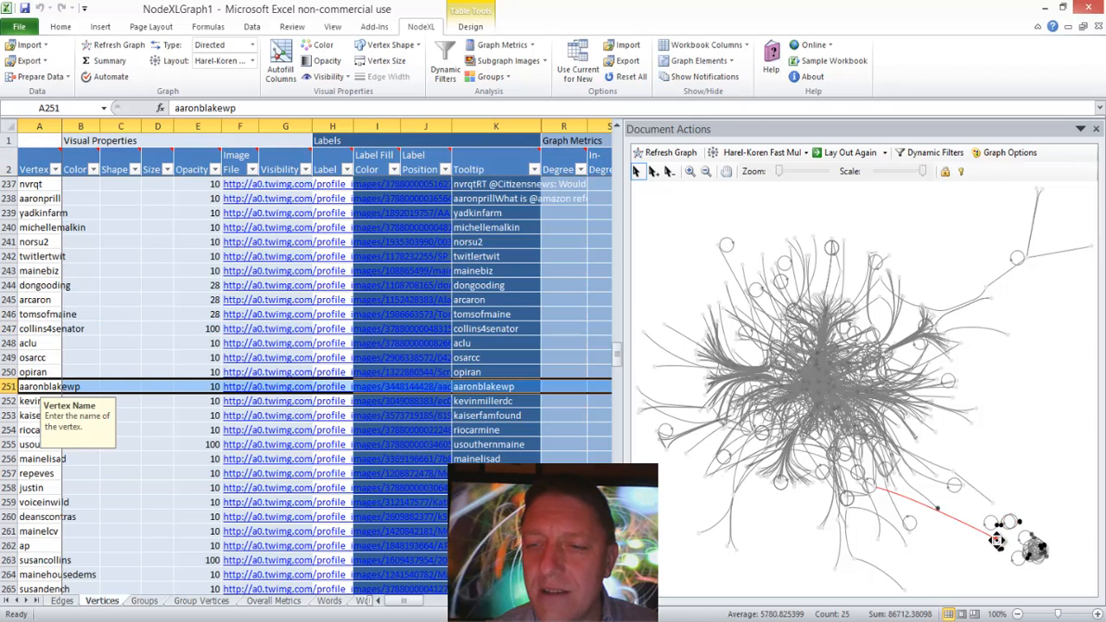
{"action": "left_click_drag", "start_coordinate": [917, 516], "coordinate": [926, 515]}
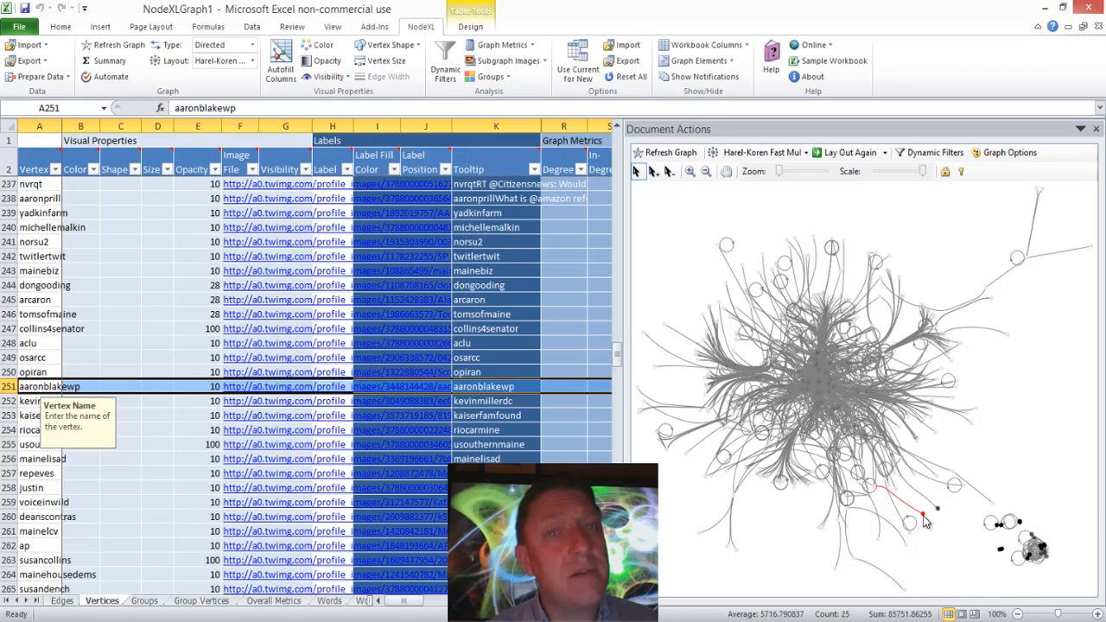
{"action": "left_click", "coordinate": [985, 438]}
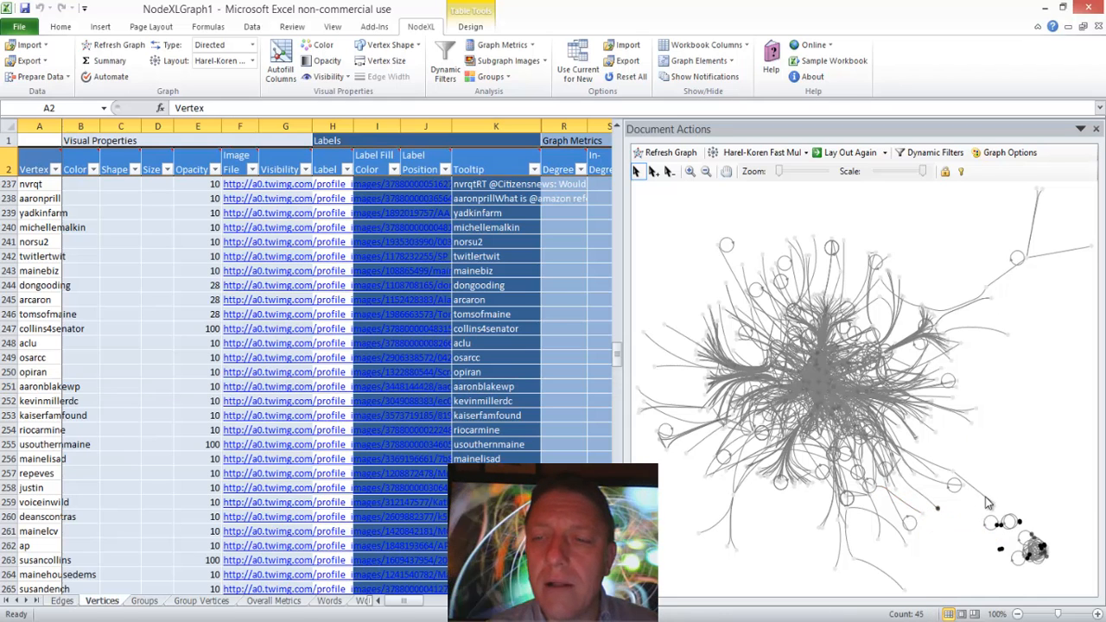
Step: Select all the separated opaque vertices together and lock them in the graph
{"action": "left_click_drag", "start_coordinate": [977, 506], "coordinate": [1056, 578]}
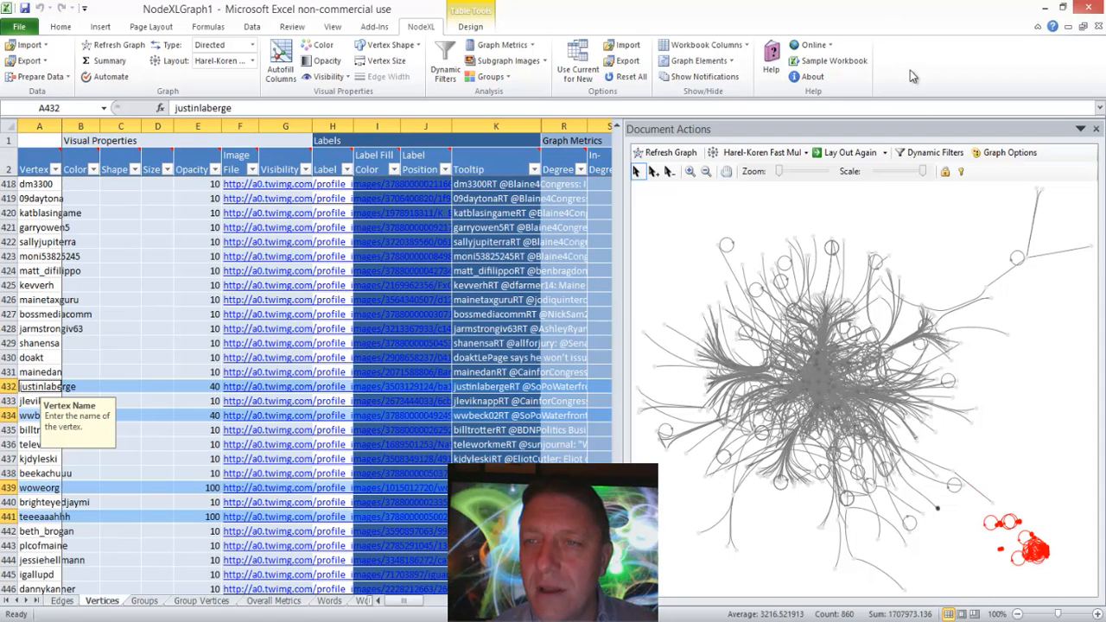
{"action": "left_click", "coordinate": [945, 172]}
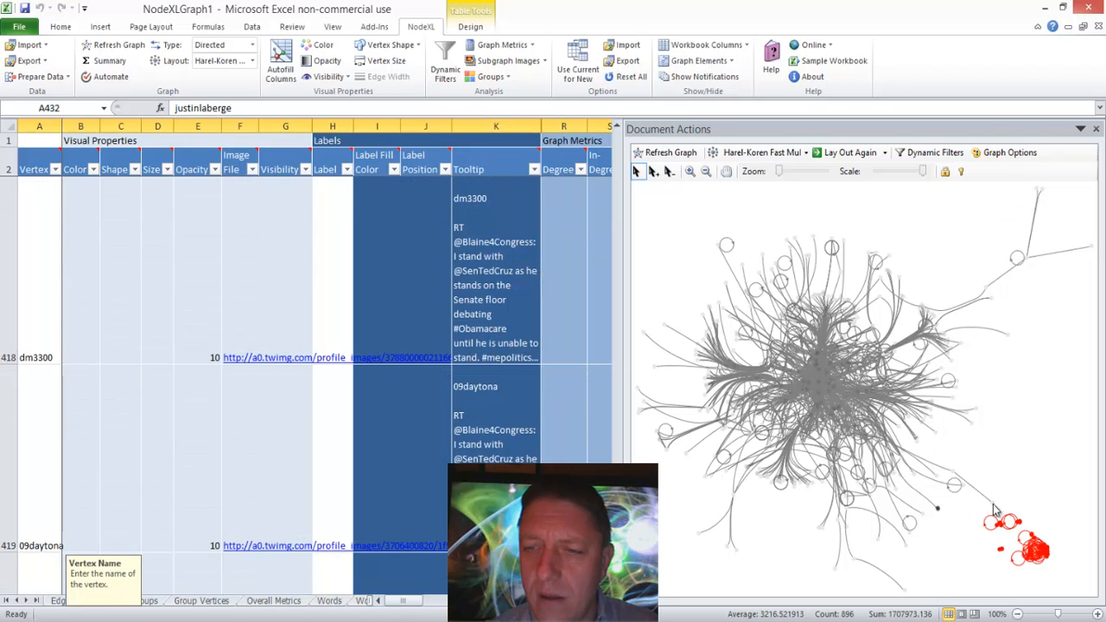
Step: Move the locked vertices into the graph's lower-right corner, clear the selection, and refresh the graph
{"action": "left_click_drag", "start_coordinate": [998, 523], "coordinate": [1038, 549]}
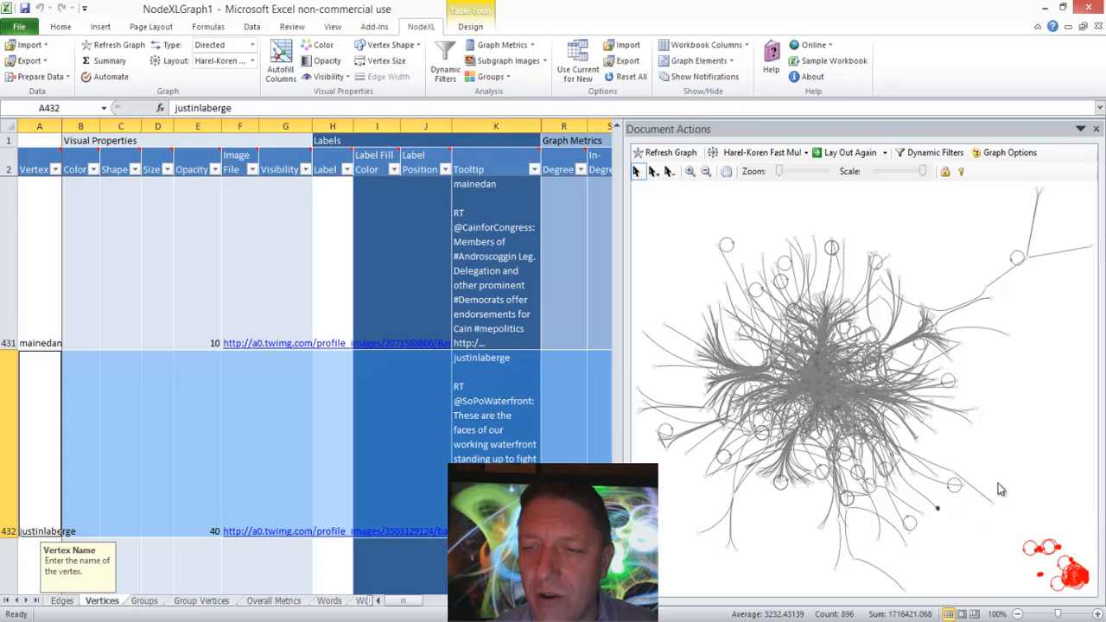
{"action": "left_click", "coordinate": [944, 226]}
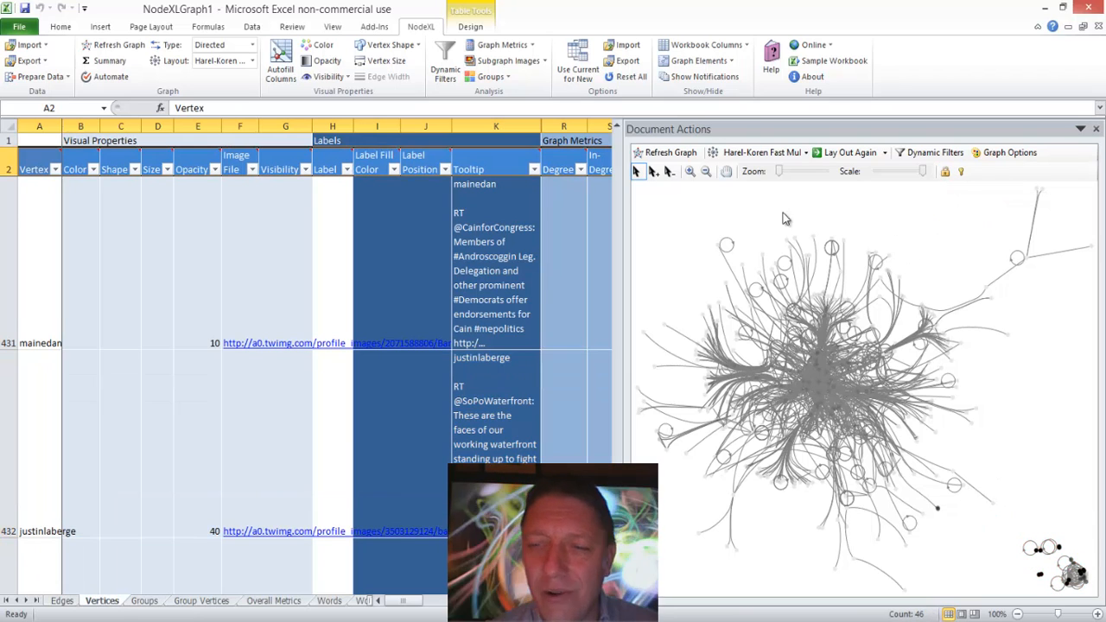
{"action": "left_click", "coordinate": [685, 153]}
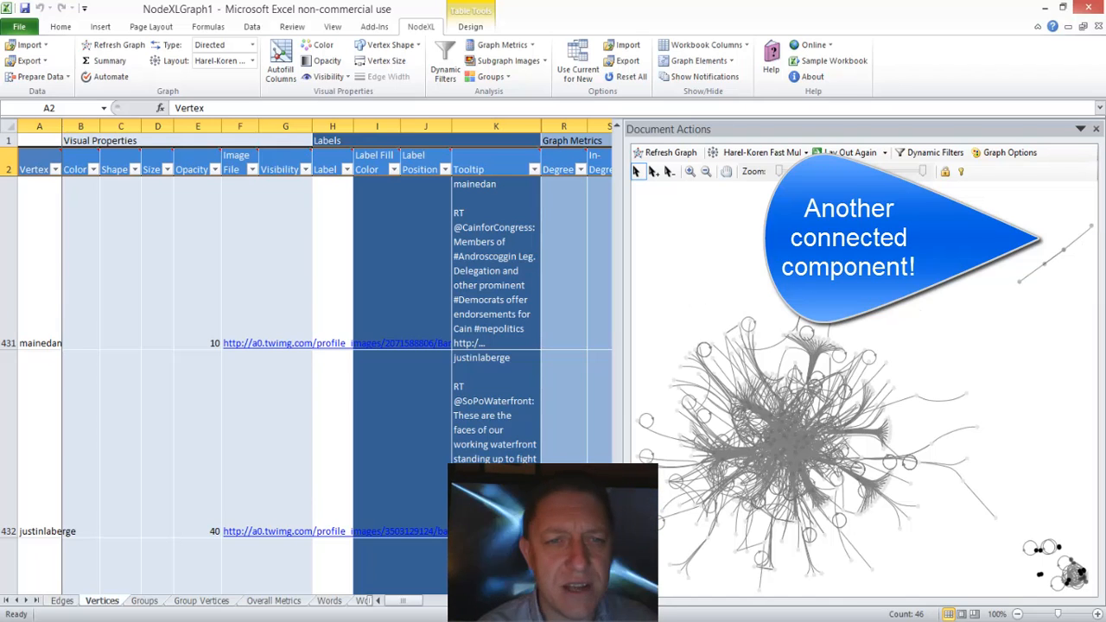
Step: Reduce the height of all rows in the Vertices worksheet so that several vertices fit in view
{"action": "left_click", "coordinate": [7, 139]}
{"action": "left_click_drag", "start_coordinate": [10, 349], "coordinate": [10, 221]}
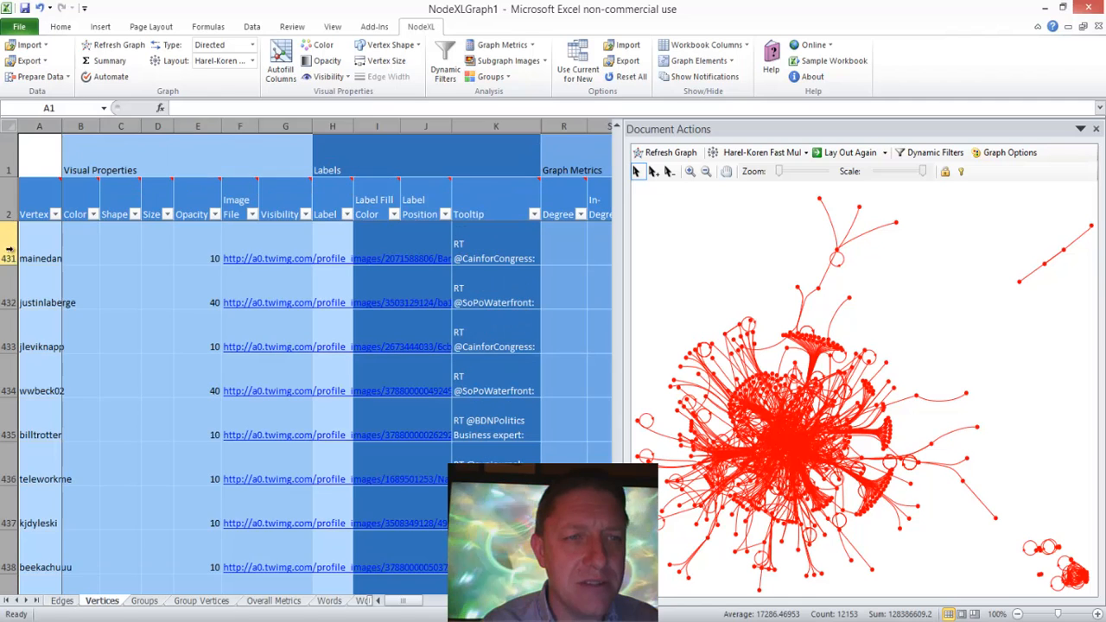
{"action": "left_click", "coordinate": [95, 253]}
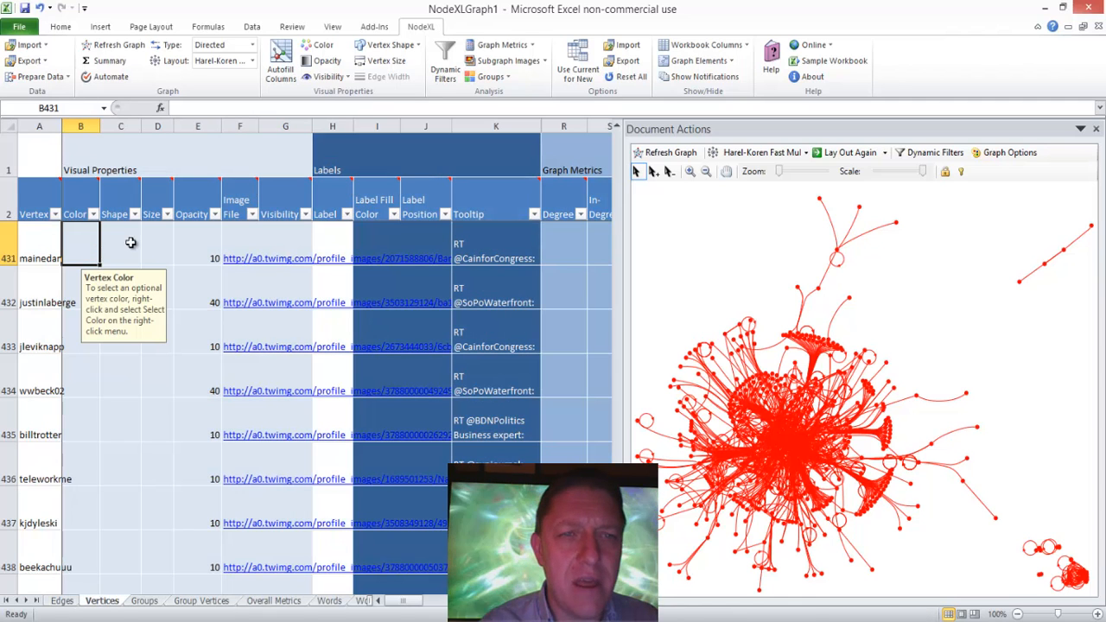
Step: In Autofill Columns, change the Vertex Opacity source to Eigenvector Centrality and run the autofill
{"action": "left_click", "coordinate": [281, 65]}
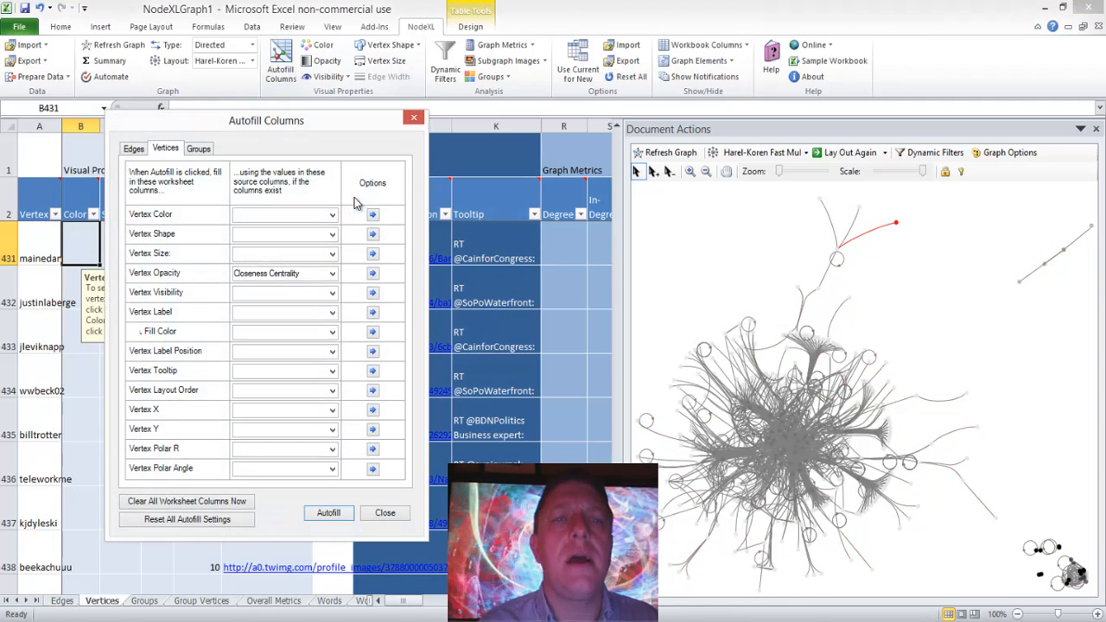
{"action": "left_click", "coordinate": [332, 273]}
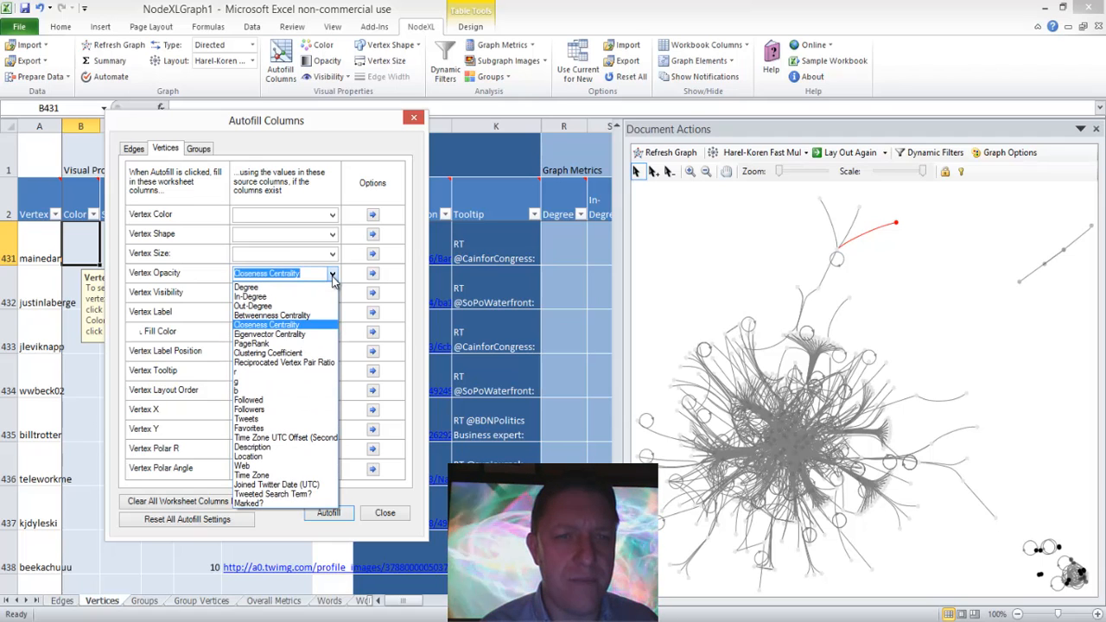
{"action": "left_click", "coordinate": [297, 335]}
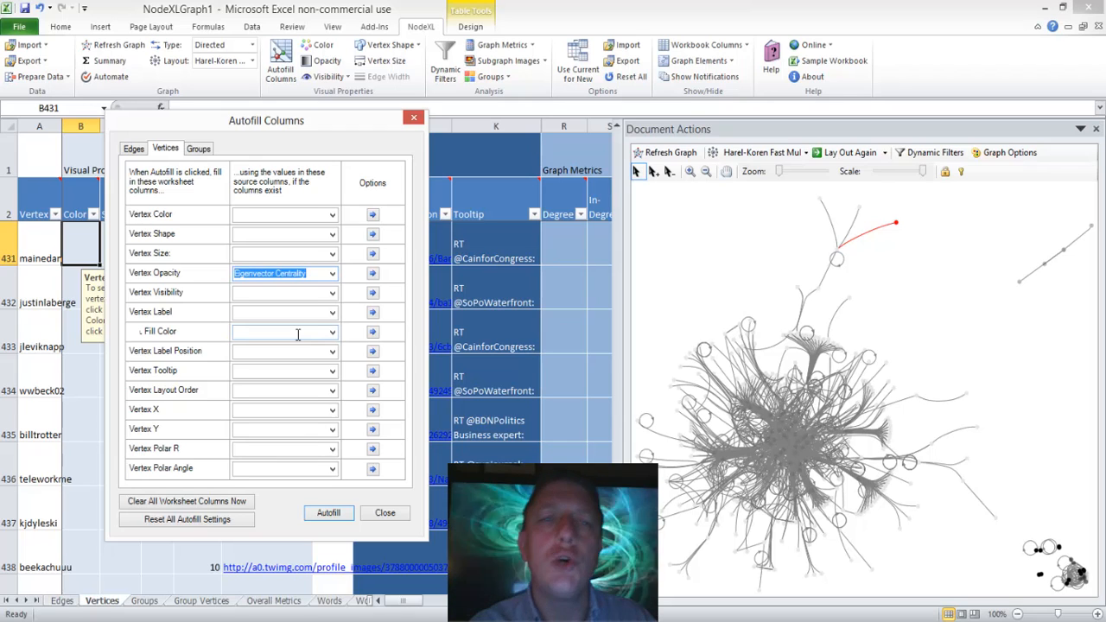
{"action": "left_click", "coordinate": [321, 516]}
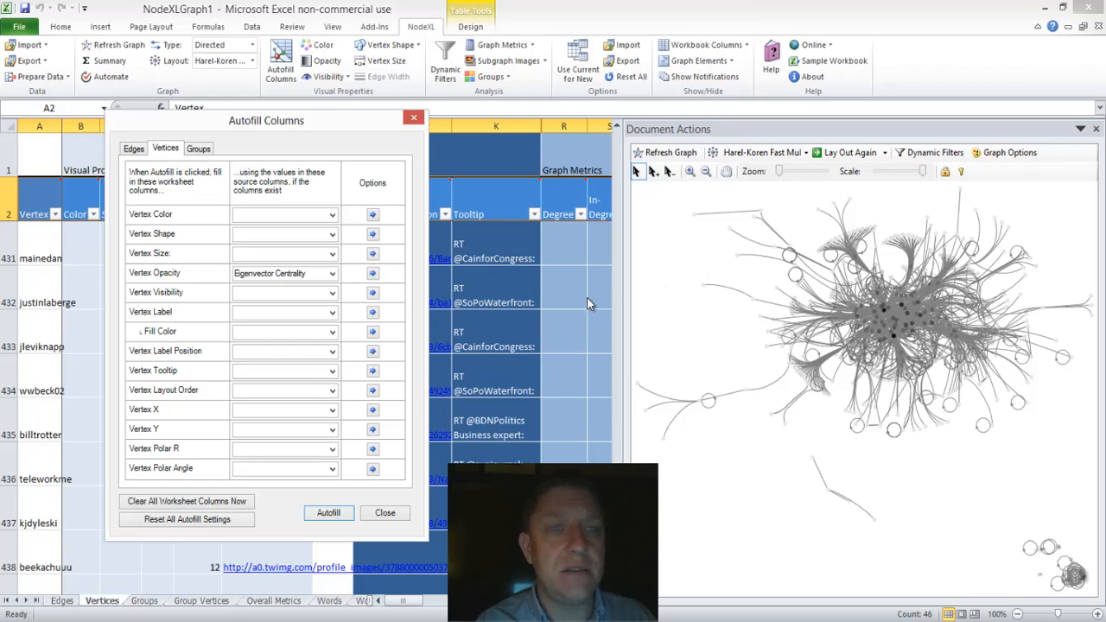
Step: Reset all autofill settings to clear the vertex source columns
{"action": "left_click", "coordinate": [332, 273]}
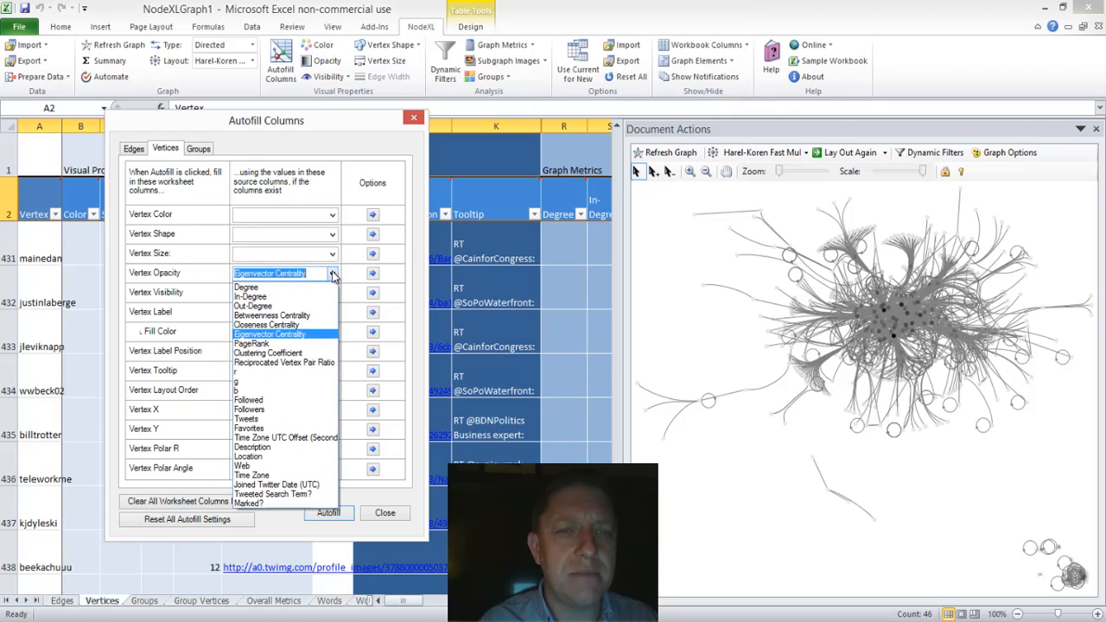
{"action": "left_click", "coordinate": [218, 518]}
{"action": "left_click", "coordinate": [221, 519]}
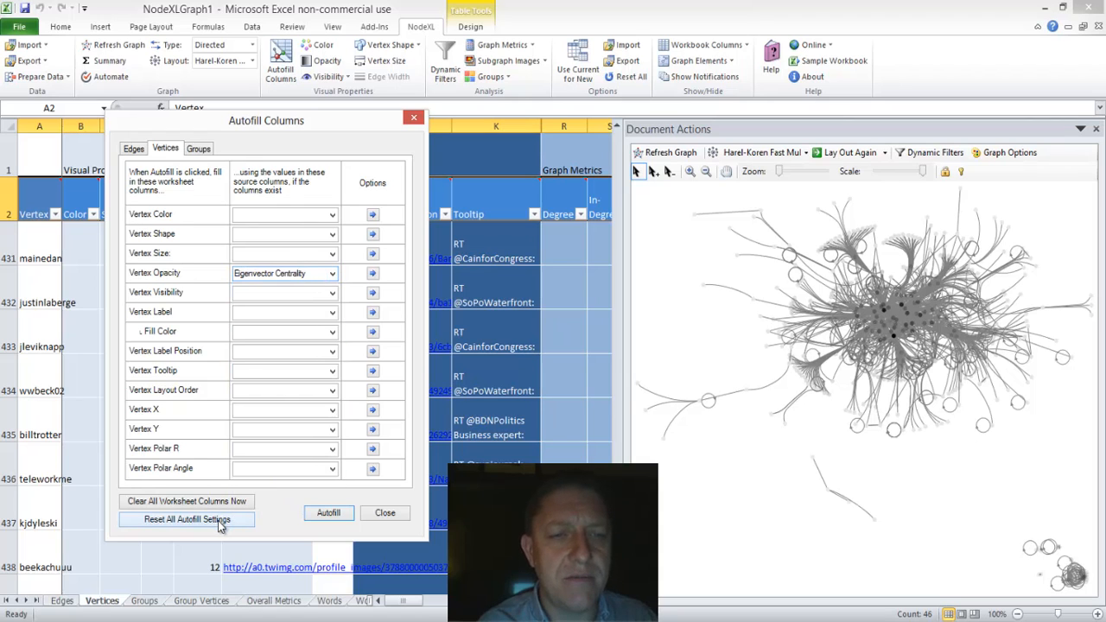
{"action": "left_click", "coordinate": [632, 379]}
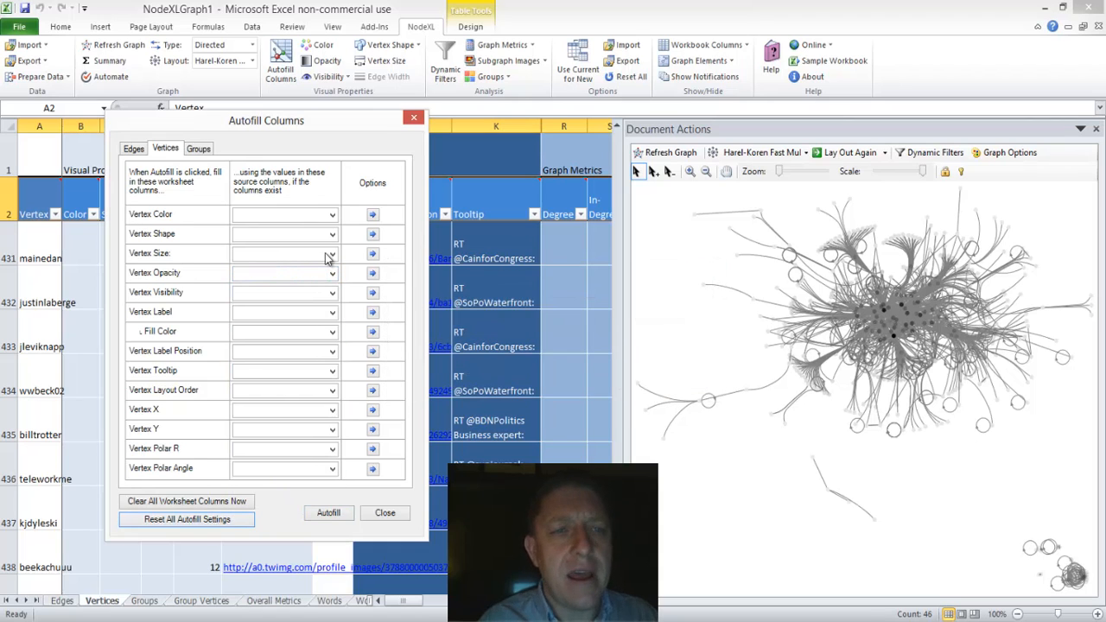
Step: Choose Betweenness Centrality as the Vertex Color source, pick red, and swap the colors to map the smallest number to blue and the largest to red
{"action": "left_click", "coordinate": [331, 216]}
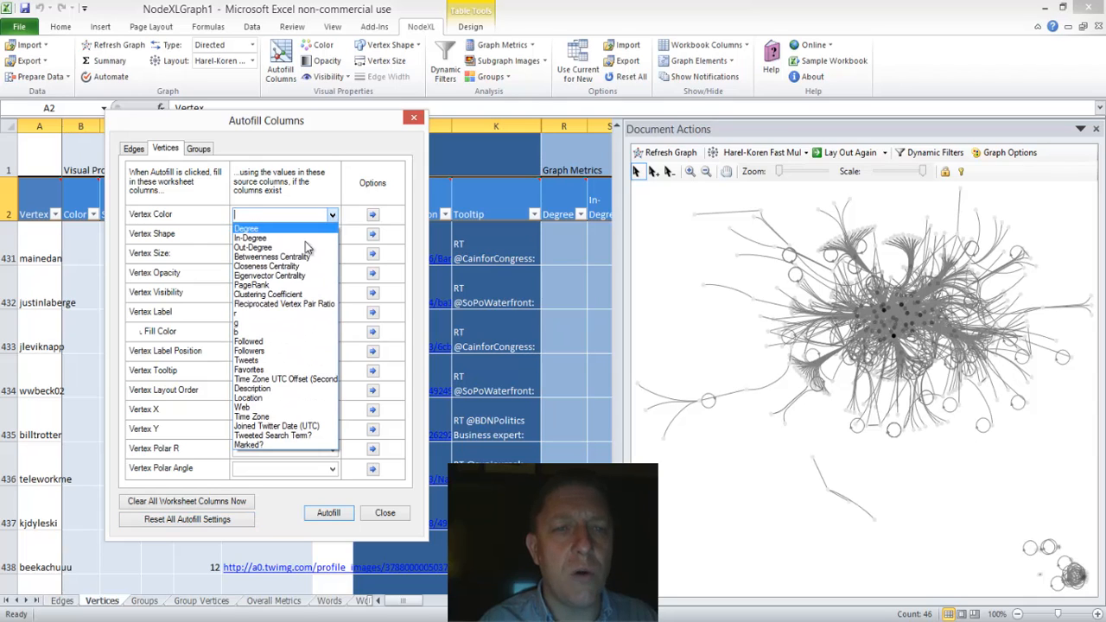
{"action": "left_click", "coordinate": [297, 258]}
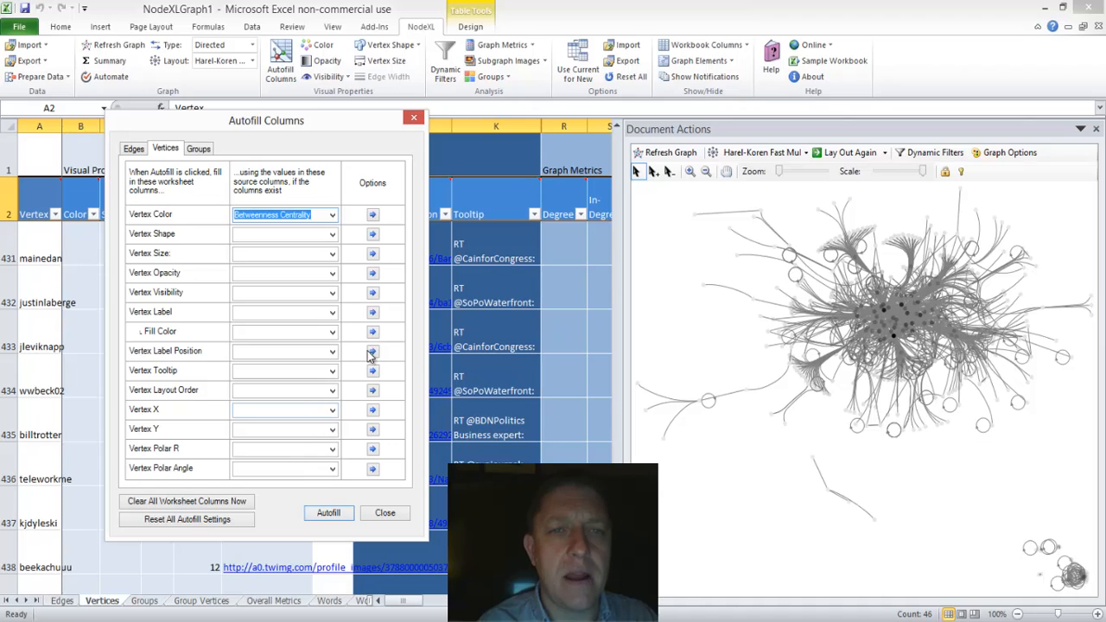
{"action": "left_click", "coordinate": [373, 215]}
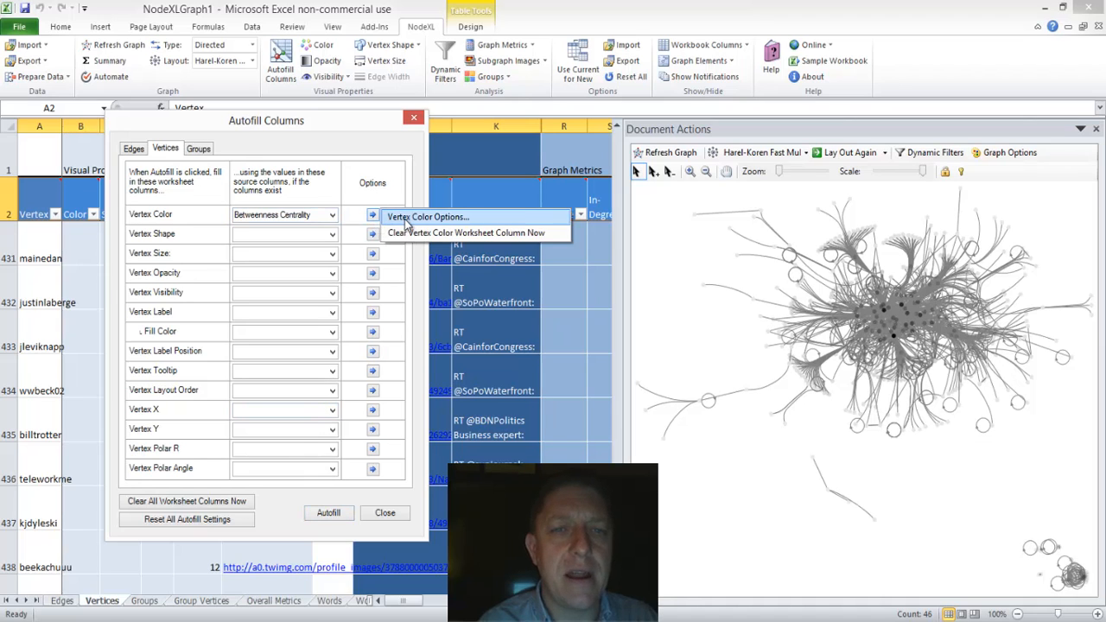
{"action": "left_click", "coordinate": [405, 219]}
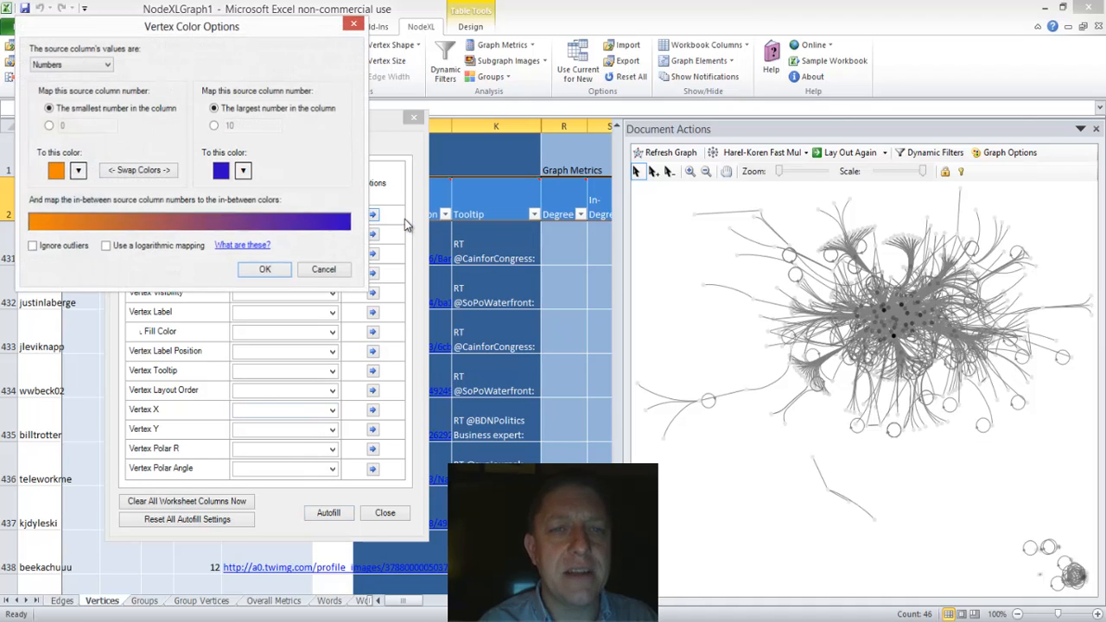
{"action": "left_click", "coordinate": [78, 173]}
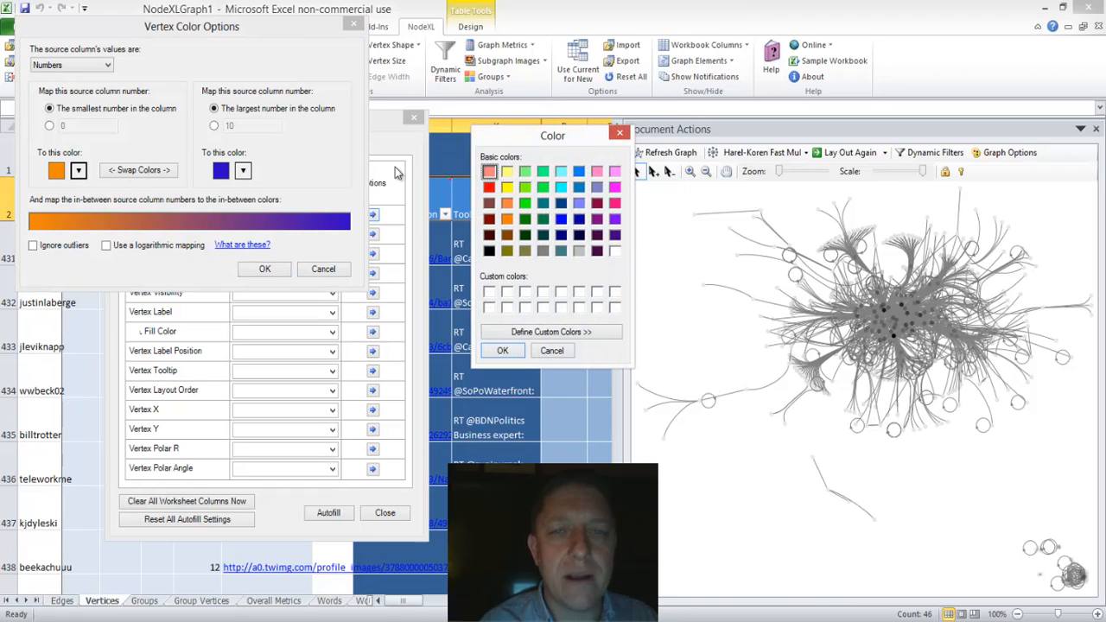
{"action": "left_click", "coordinate": [489, 188]}
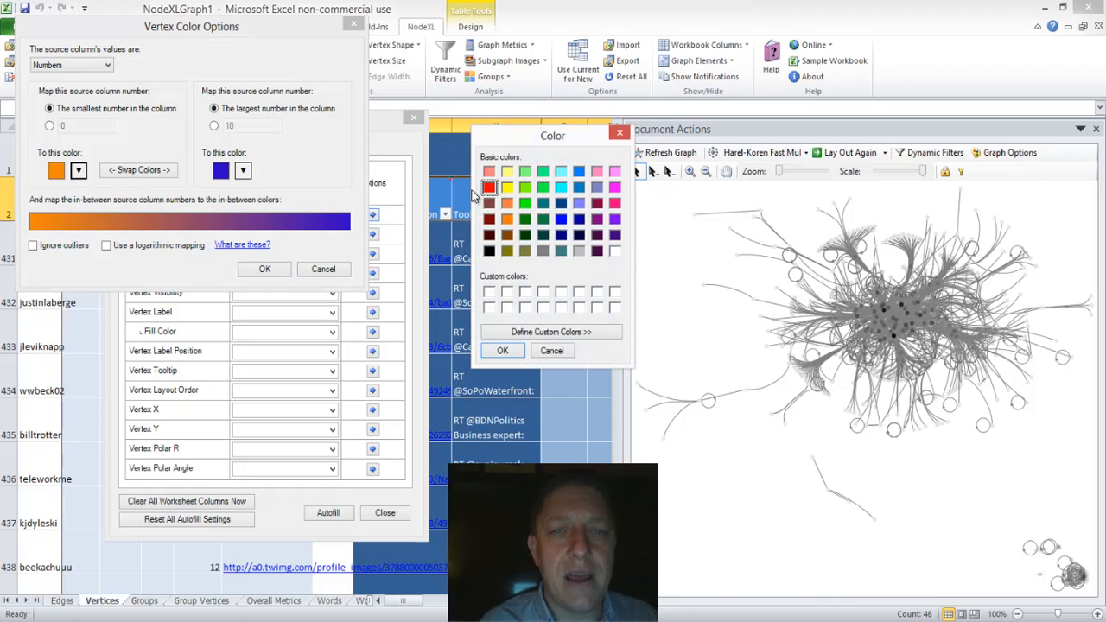
{"action": "left_click", "coordinate": [495, 351]}
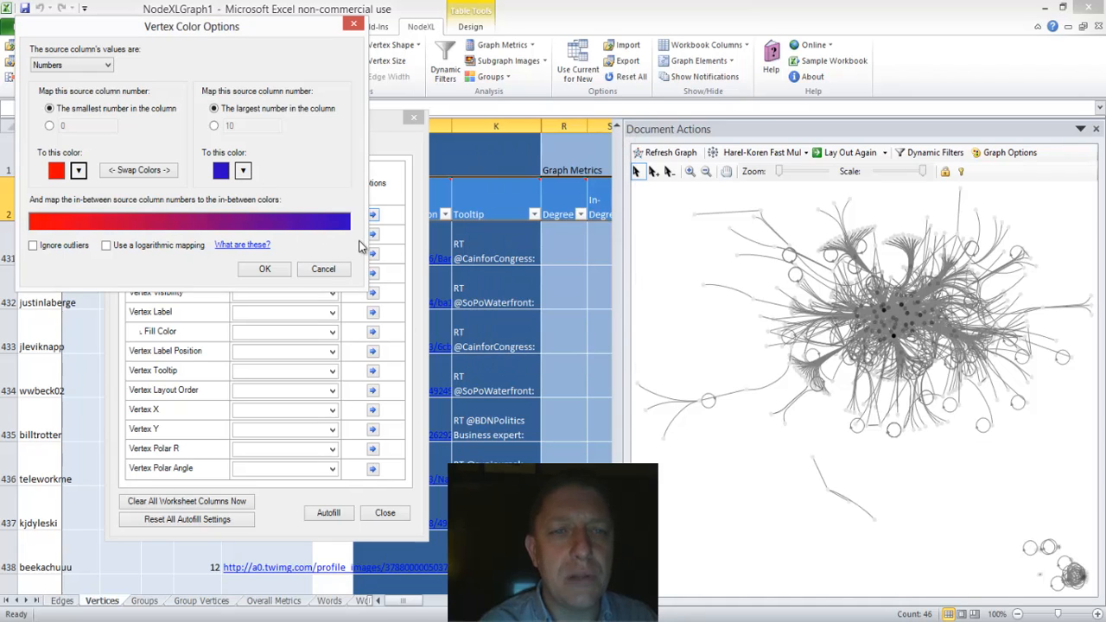
{"action": "left_click", "coordinate": [160, 177]}
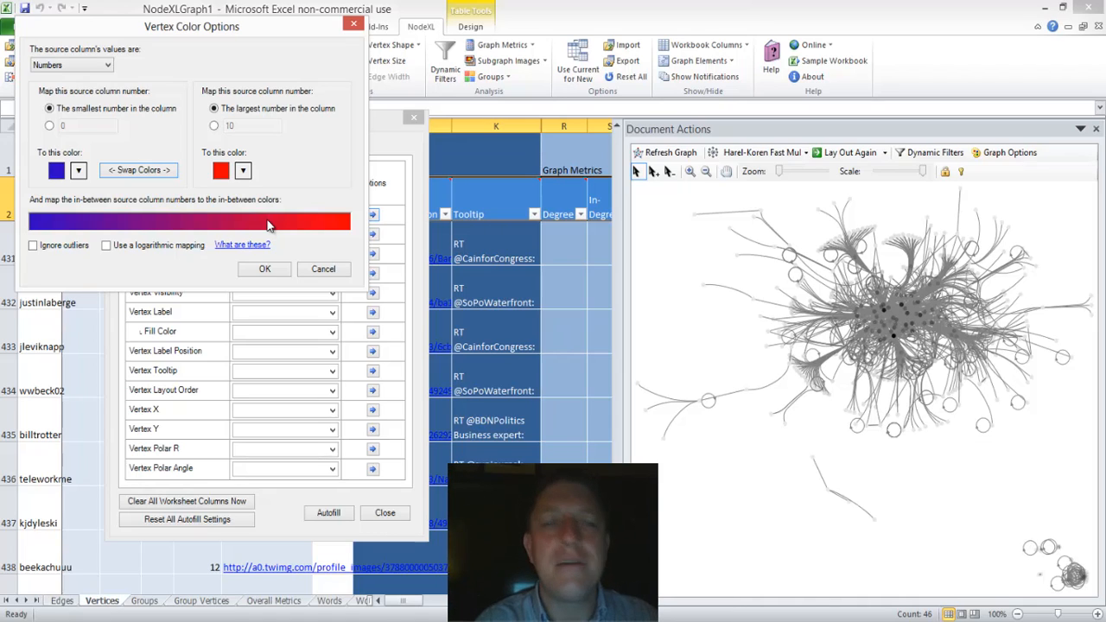
{"action": "left_click", "coordinate": [261, 273]}
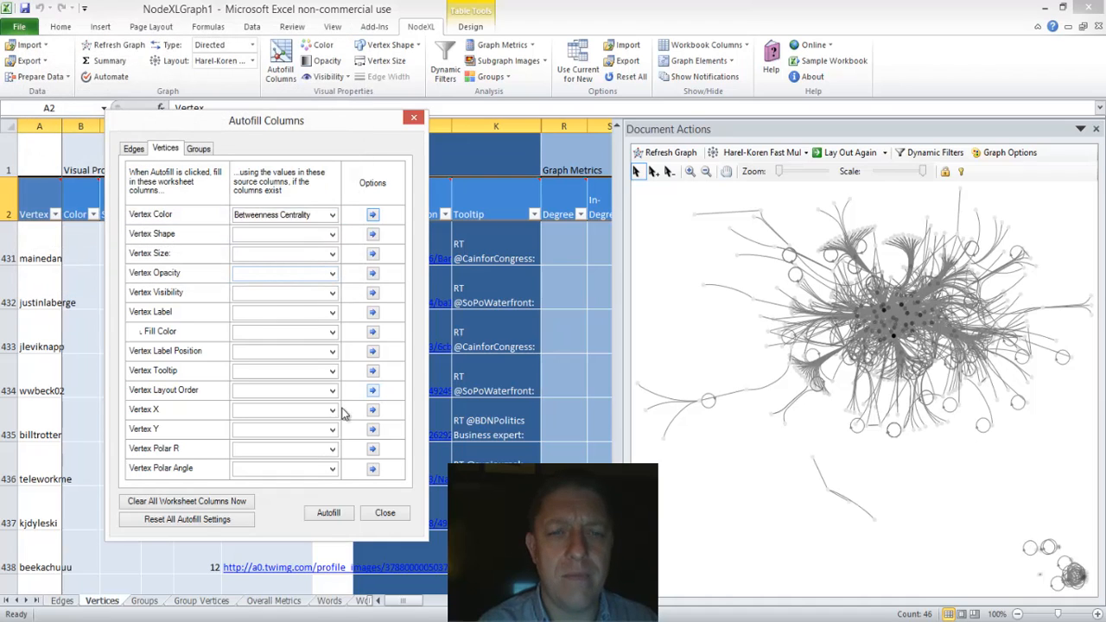
Step: Run the Betweenness Centrality color autofill and inspect the tooltip of the bright red vertex in the main cluster
{"action": "left_click", "coordinate": [326, 515]}
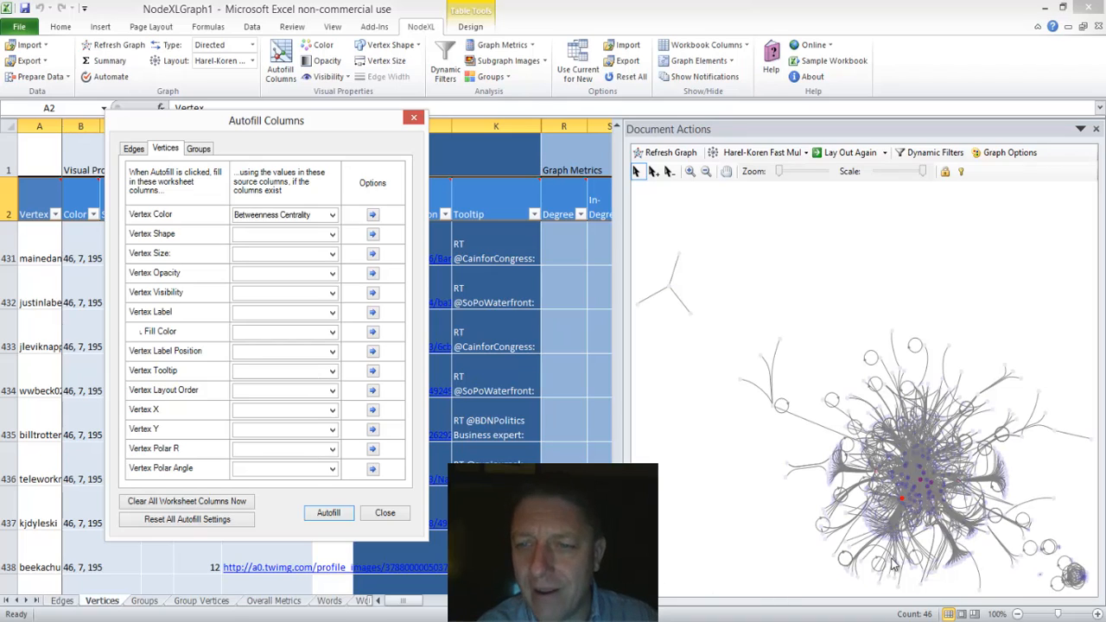
{"action": "mouse_move", "coordinate": [903, 504]}
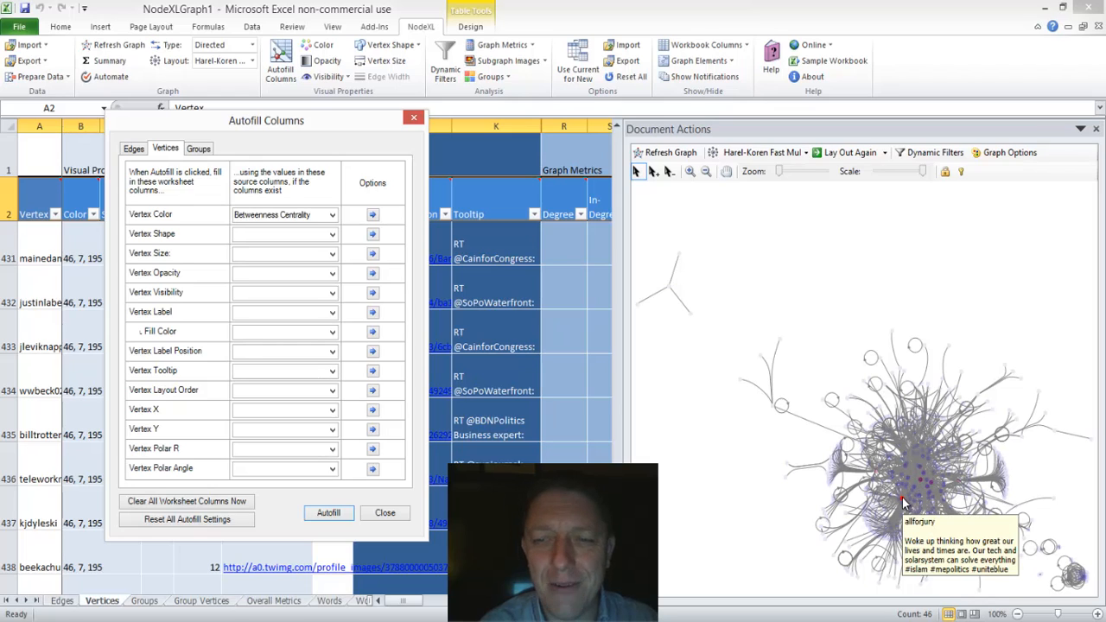